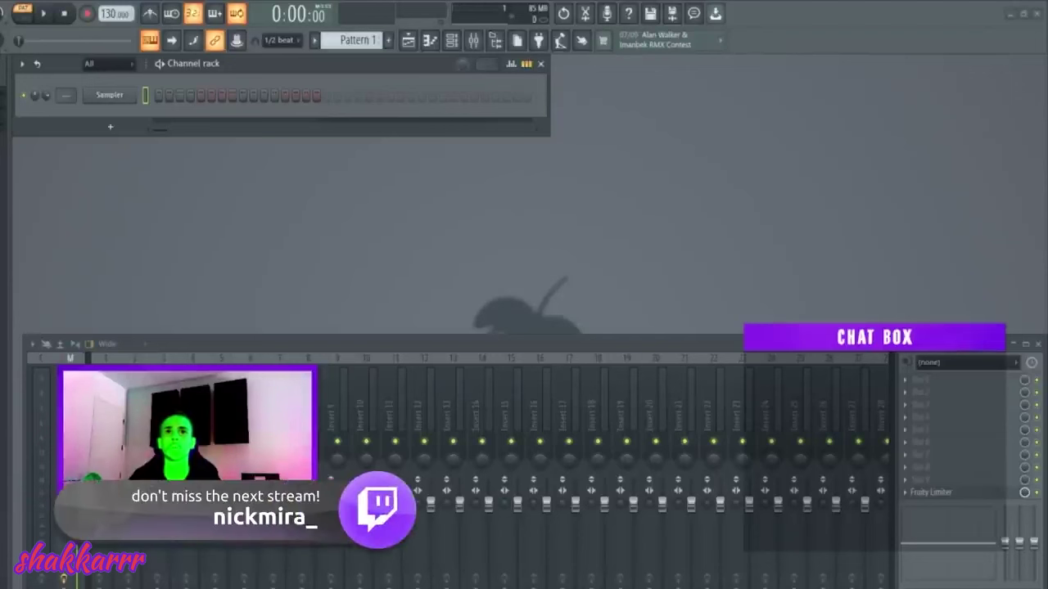
Place the gg_159_gutter sample at the start of Track 1 and set its time-stretching mode to Stretch
drag(425, 56, 376, 151)
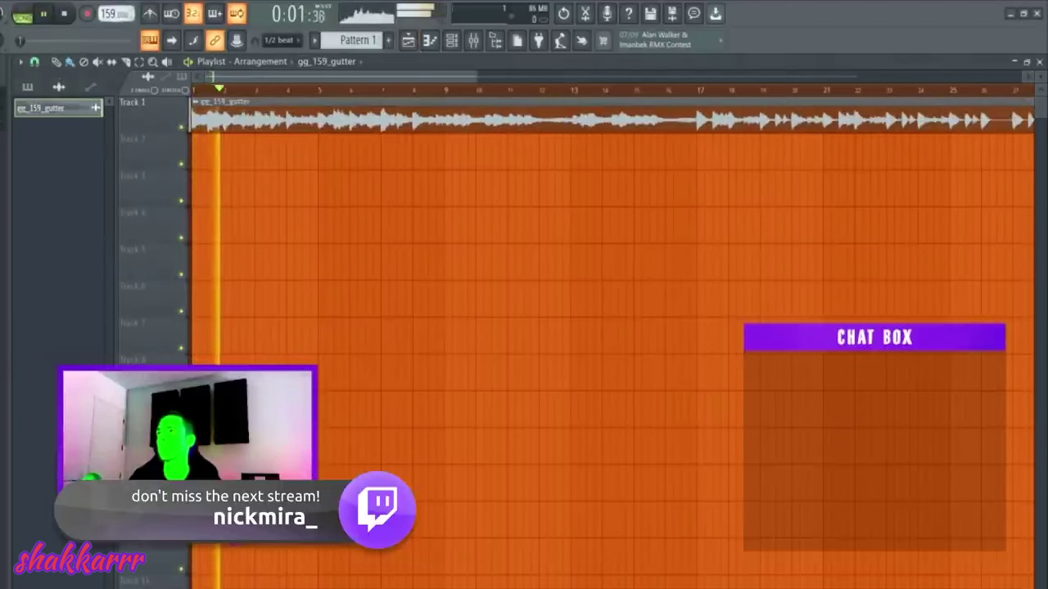
double_click(369, 117)
click(434, 289)
click(447, 328)
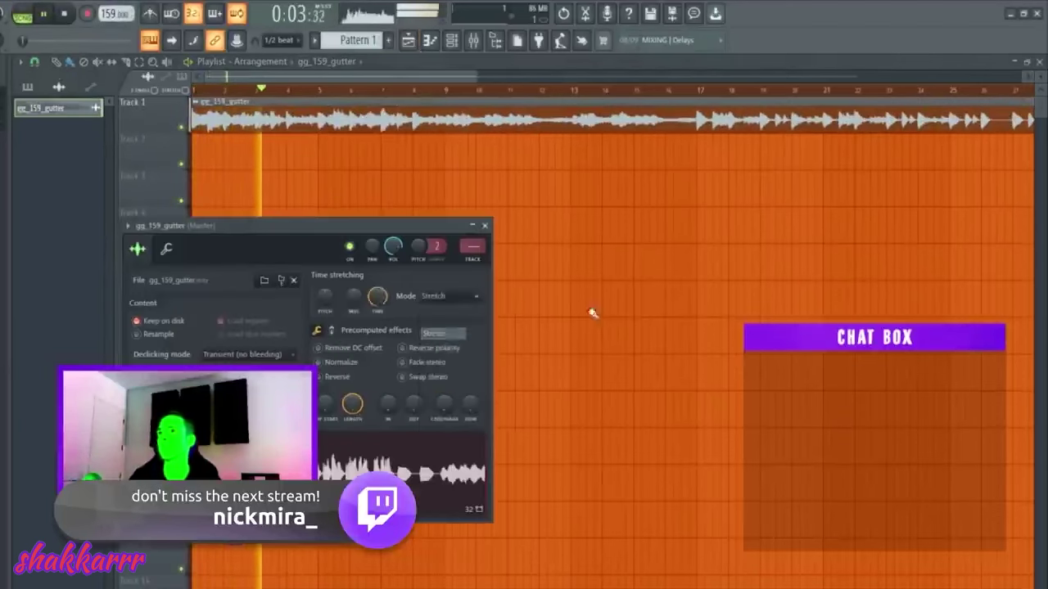
Set the project tempo to 166 BPM and reopen the gg_159_gutter clip's channel settings
click(480, 226)
key(space)
key(space)
double_click(372, 118)
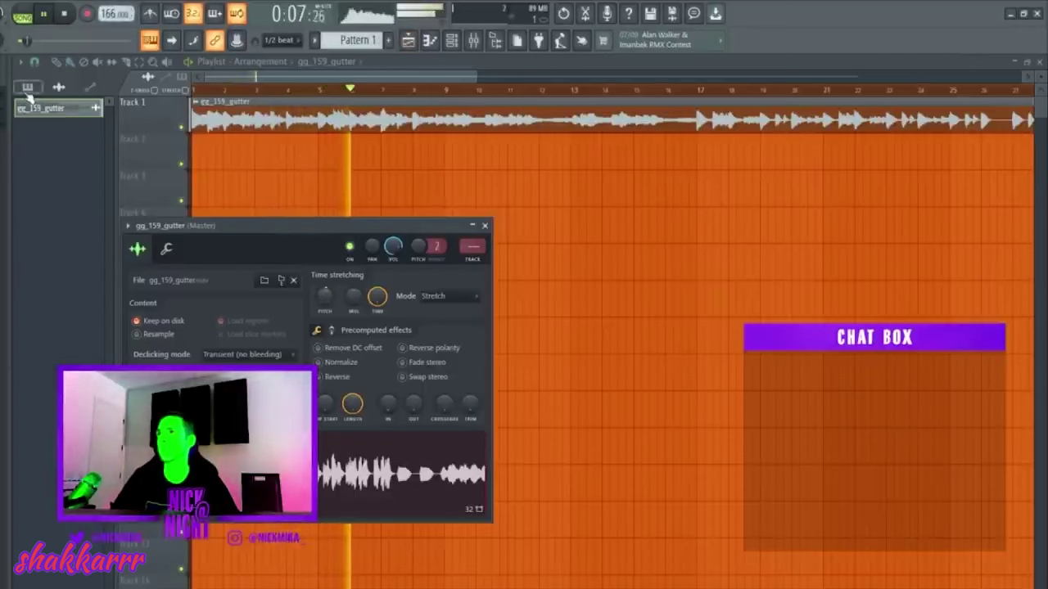
Audition the loop around bar 17 and slice the Track 1 clip at bars 17 and 25
click(492, 104)
click(445, 105)
click(694, 105)
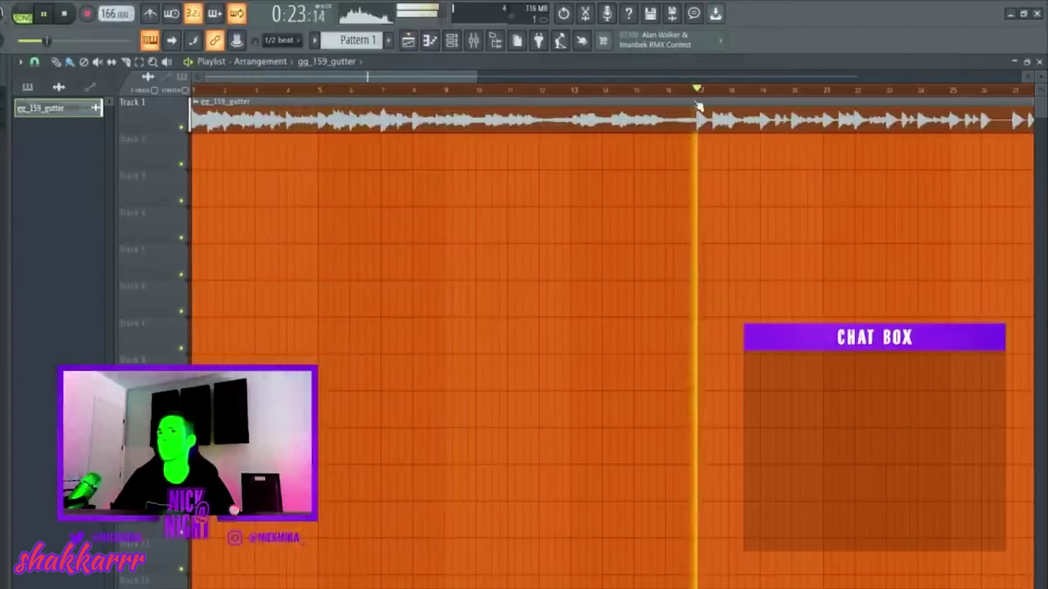
scroll(486, 118, down, 3)
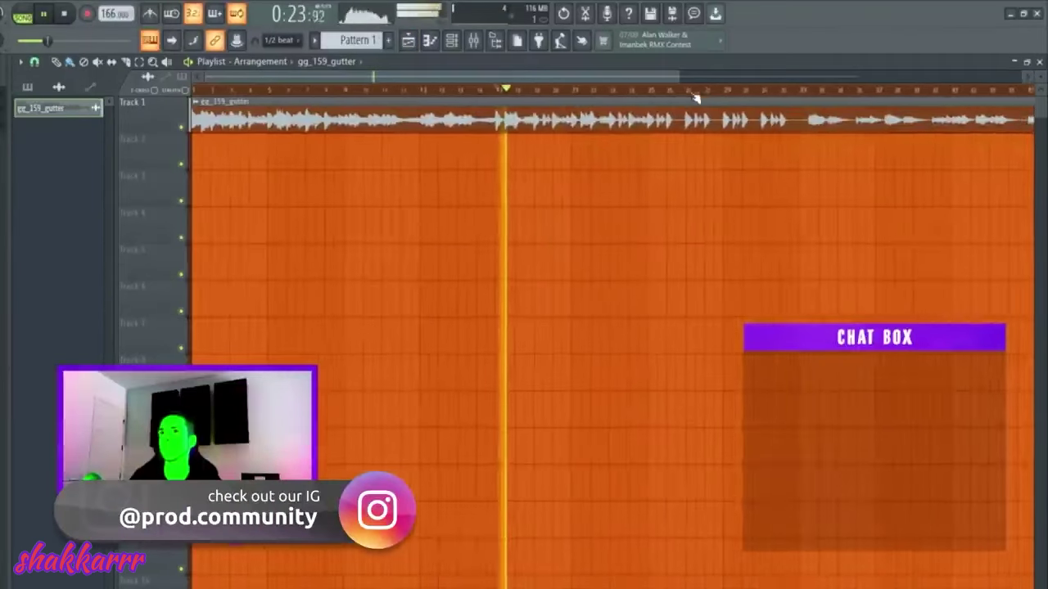
click(485, 119)
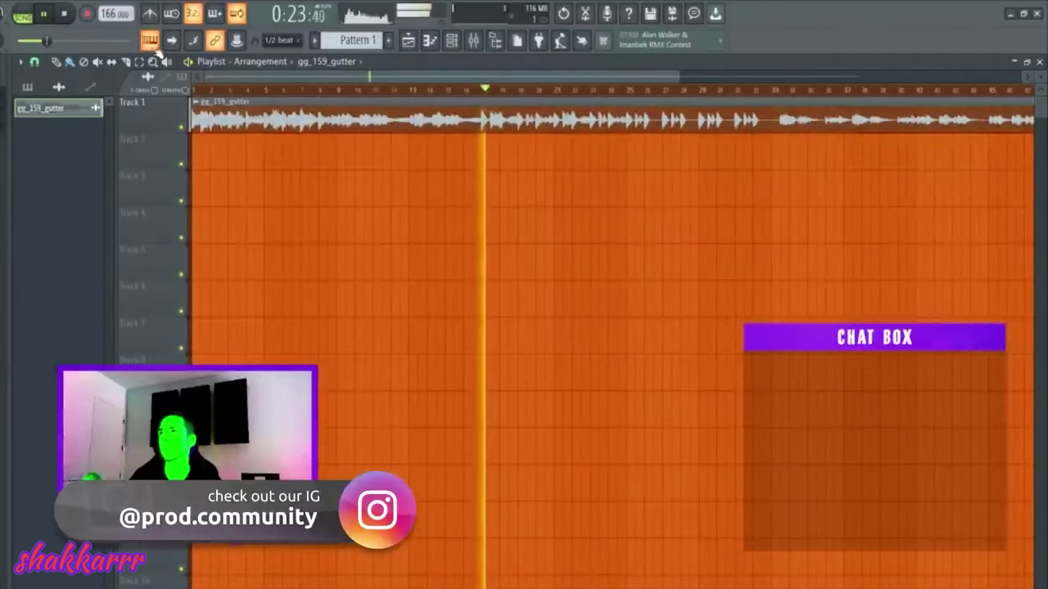
click(483, 120)
click(627, 135)
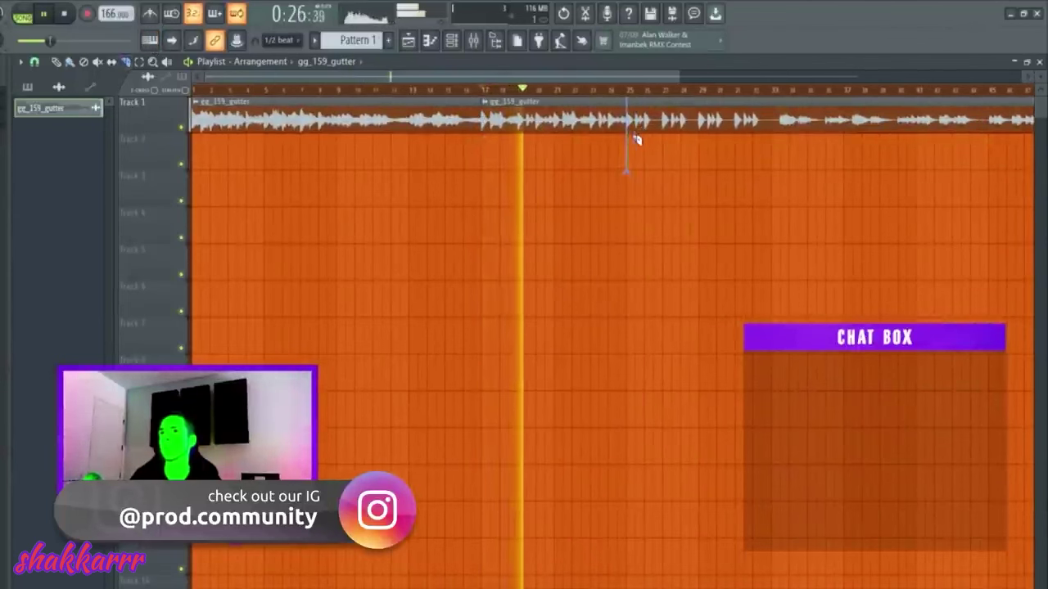
Delete the Track 1 audio before bar 17, plus the piece sliced off between bar 17 and the middle of bar 21
right_click(467, 121)
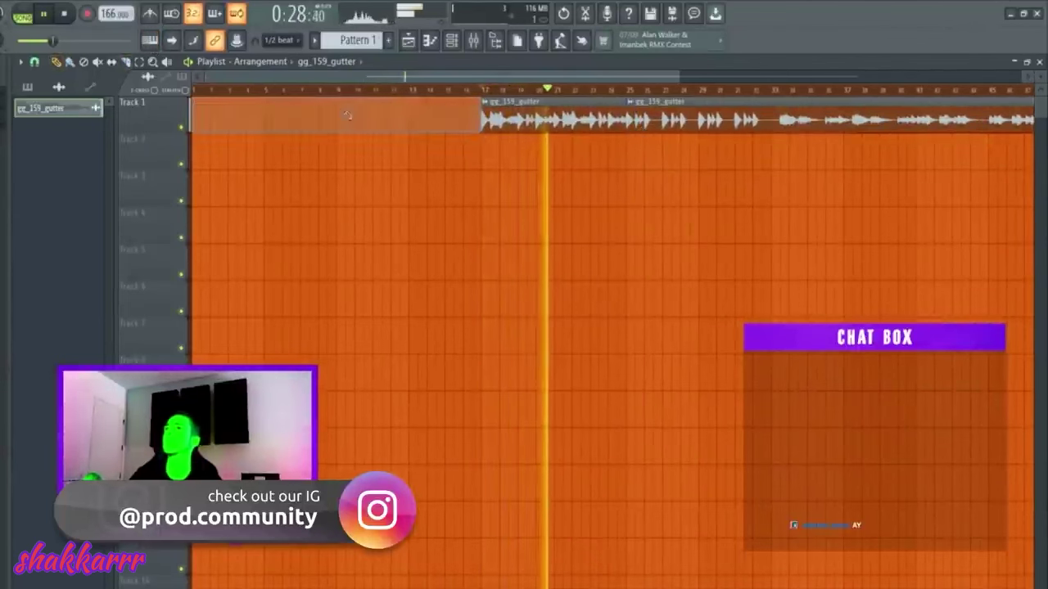
click(563, 121)
right_click(524, 120)
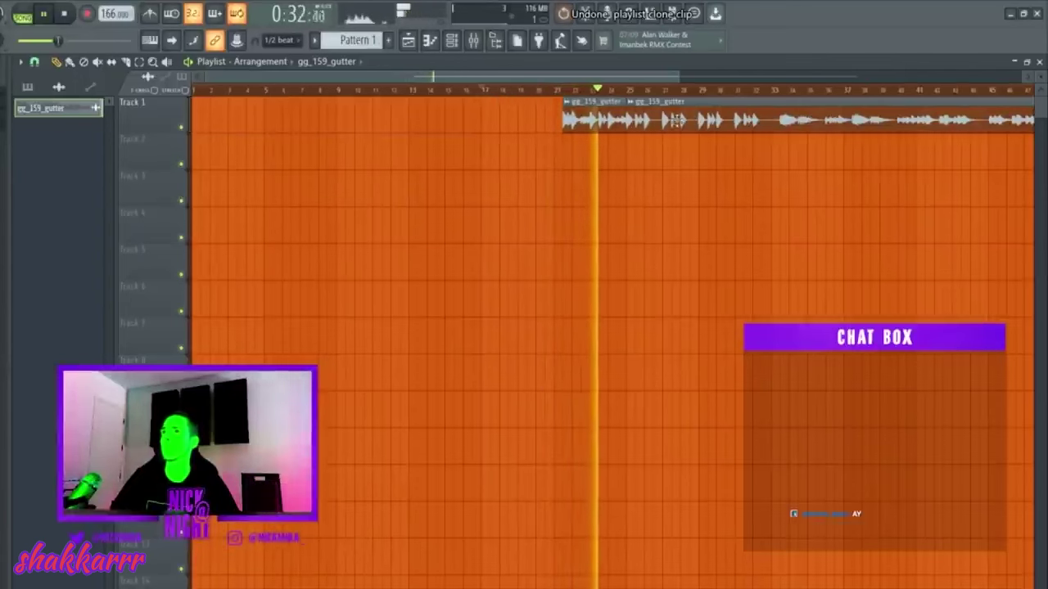
Extend the phrase ending at bar 25 back to bar 21 and place a copy of it directly before bar 21
key(ctrl+z)
scroll(641, 95, down, 2)
key(ctrl+z)
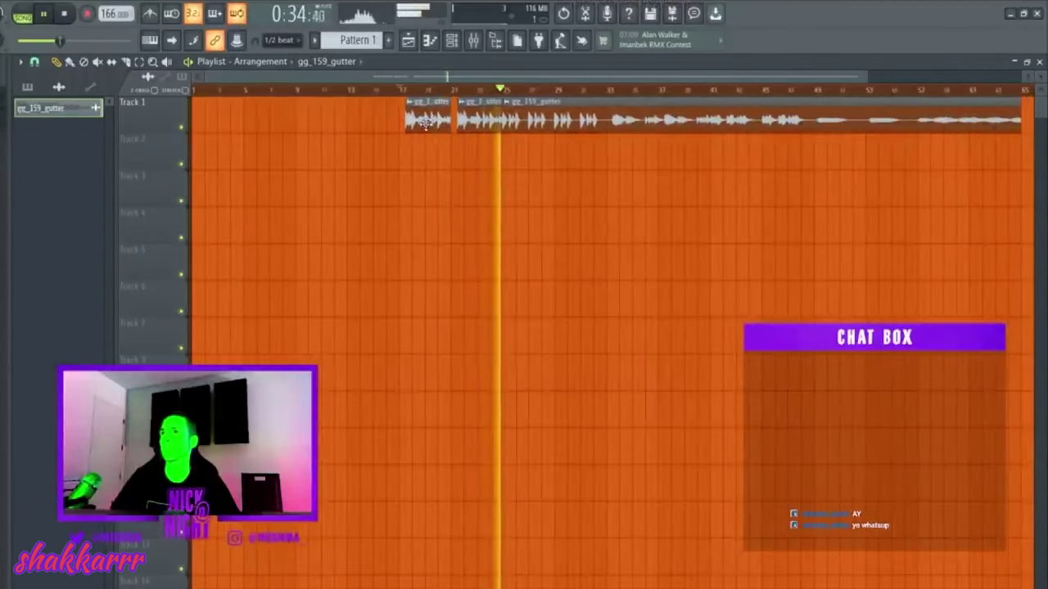
drag(425, 123, 411, 123)
scroll(465, 94, up, 2)
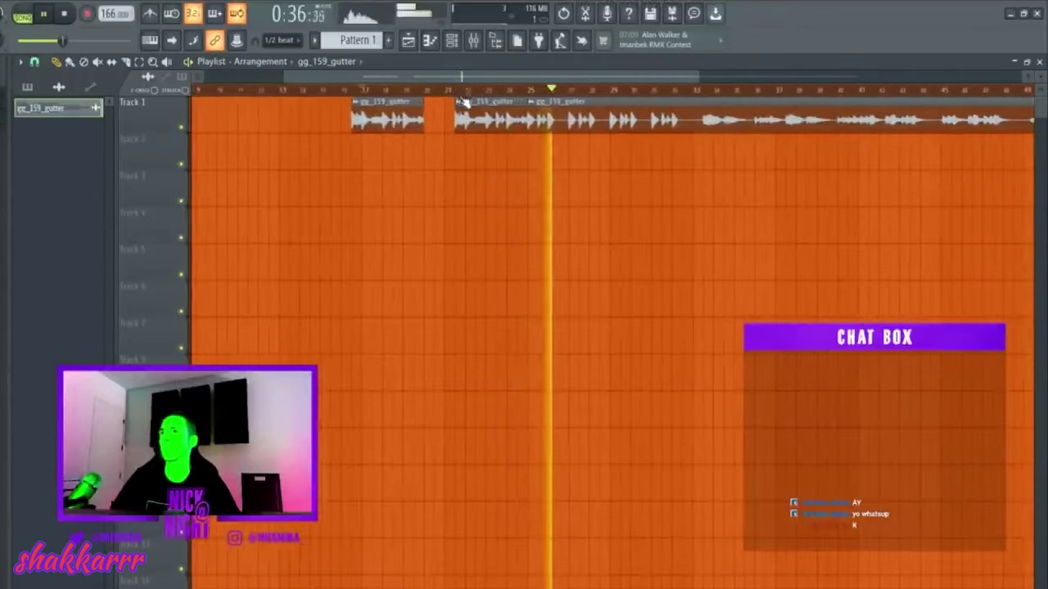
key(space)
key(space)
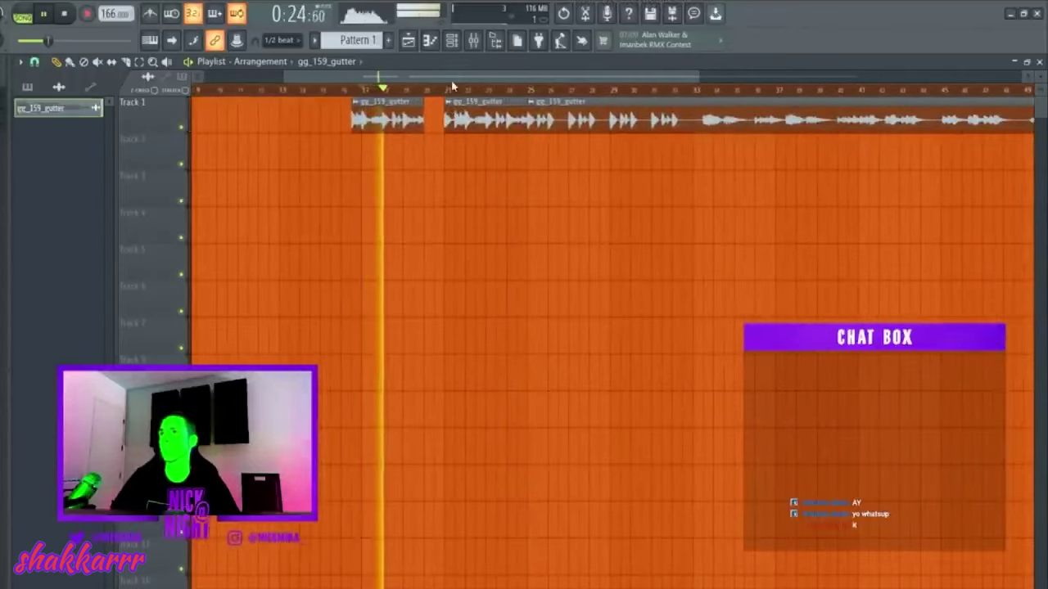
right_click(390, 122)
click(391, 121)
drag(390, 121, 400, 121)
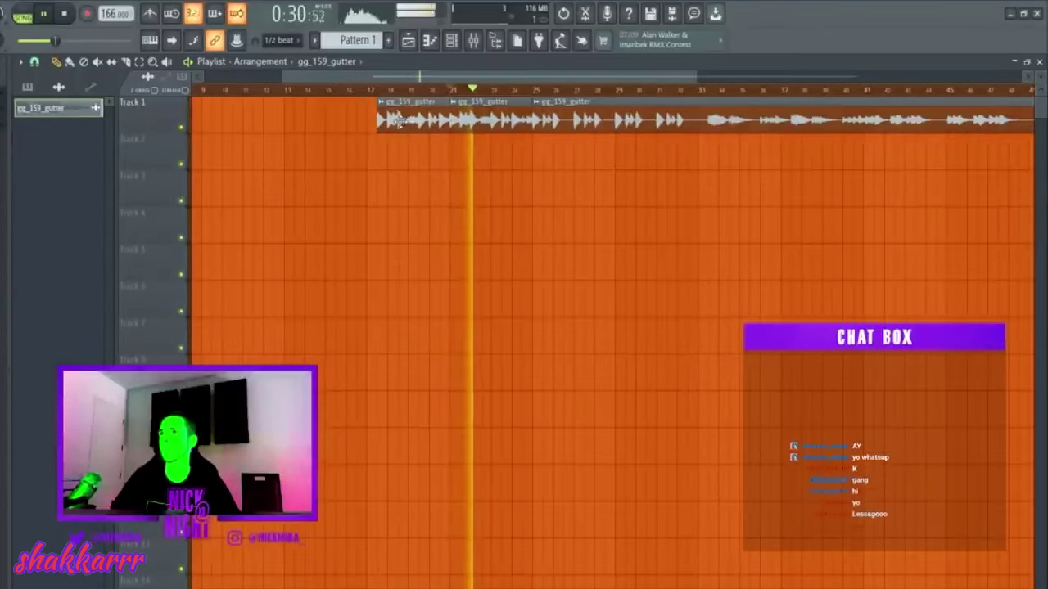
Slice the long Track 1 clip at bar 33 and play the arrangement from there
click(538, 92)
scroll(534, 106, down, 2)
key(c)
click(531, 119)
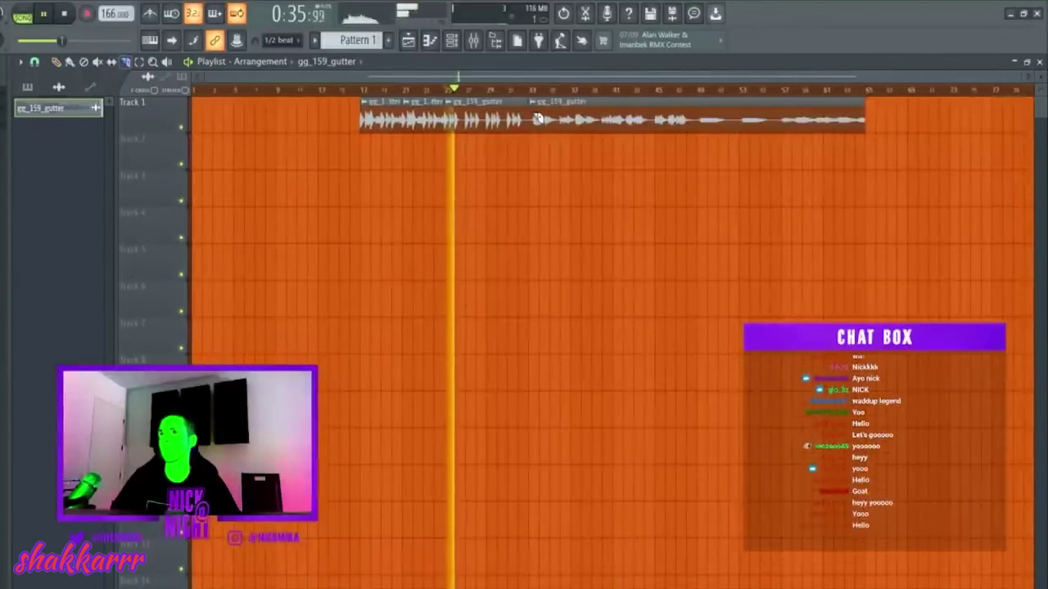
click(531, 90)
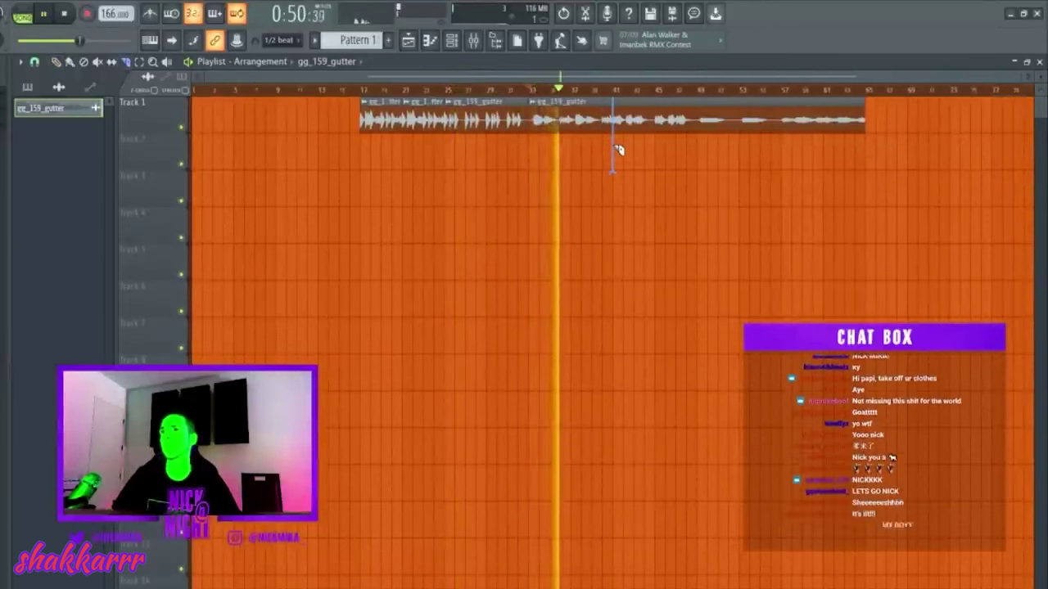
Arrange the slices from bar 1 on Track 1, with the following sections at bar 9 on Track 2 and bar 17 on Track 3
drag(557, 116, 270, 102)
key(space)
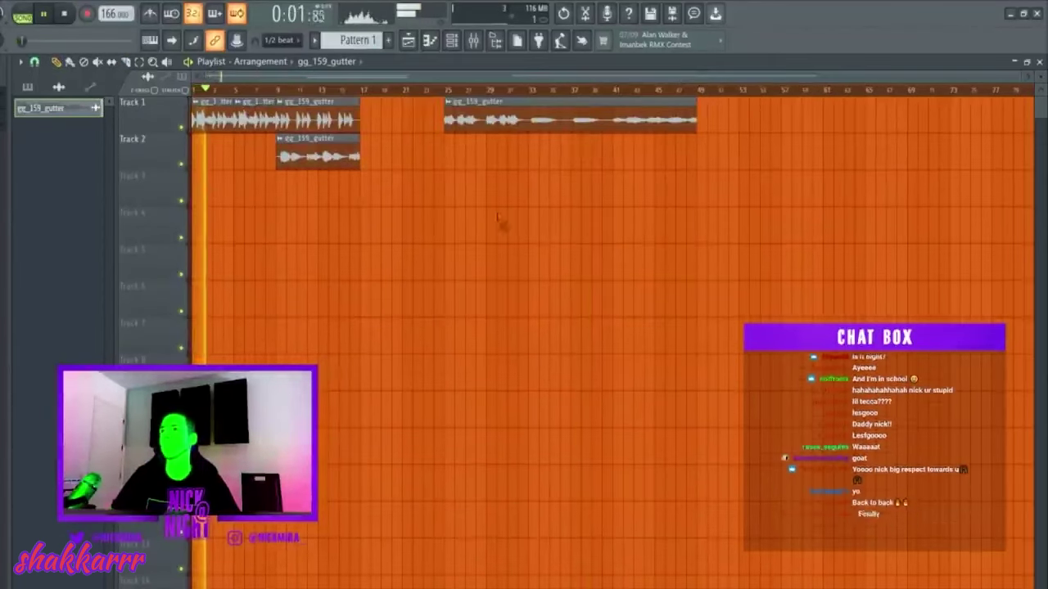
drag(477, 124, 393, 194)
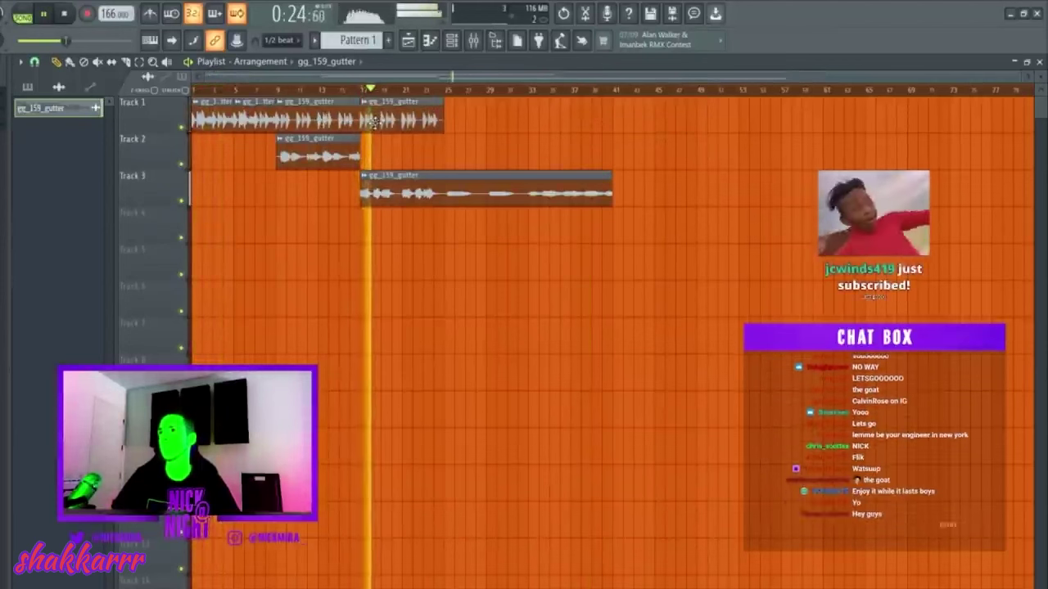
Slice the Track 3 clip at bar 25 and keep a copy of its first part on Track 4 at bar 25
click(442, 194)
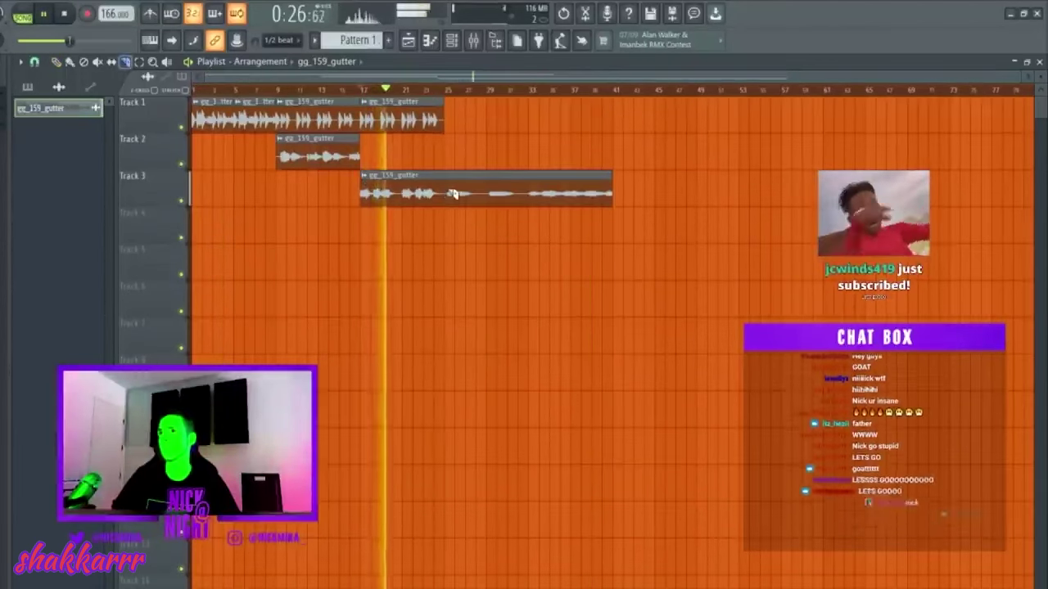
click(444, 194)
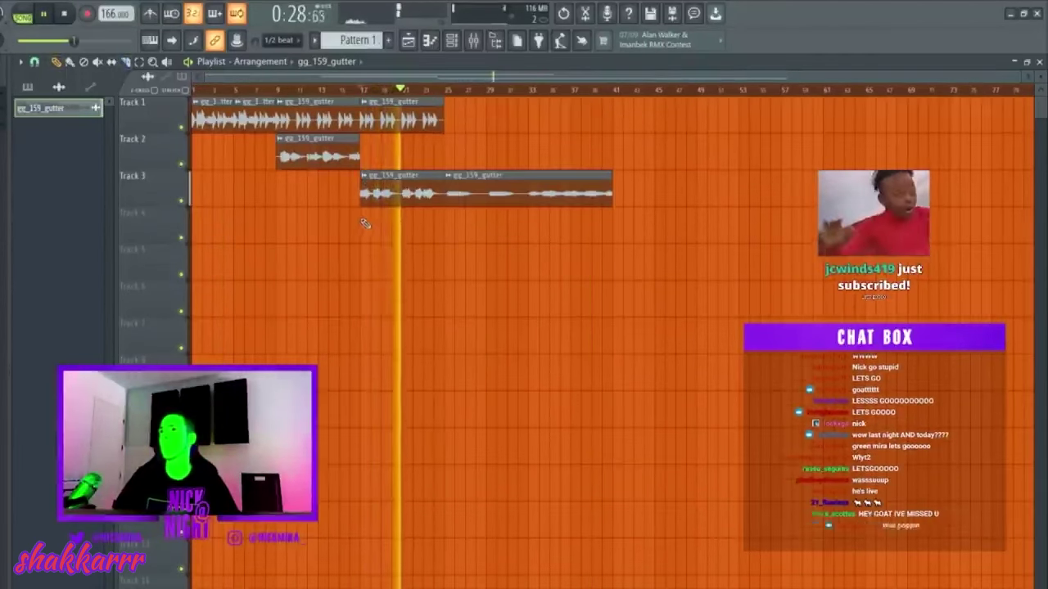
key(ctrl+z)
key(ctrl+z)
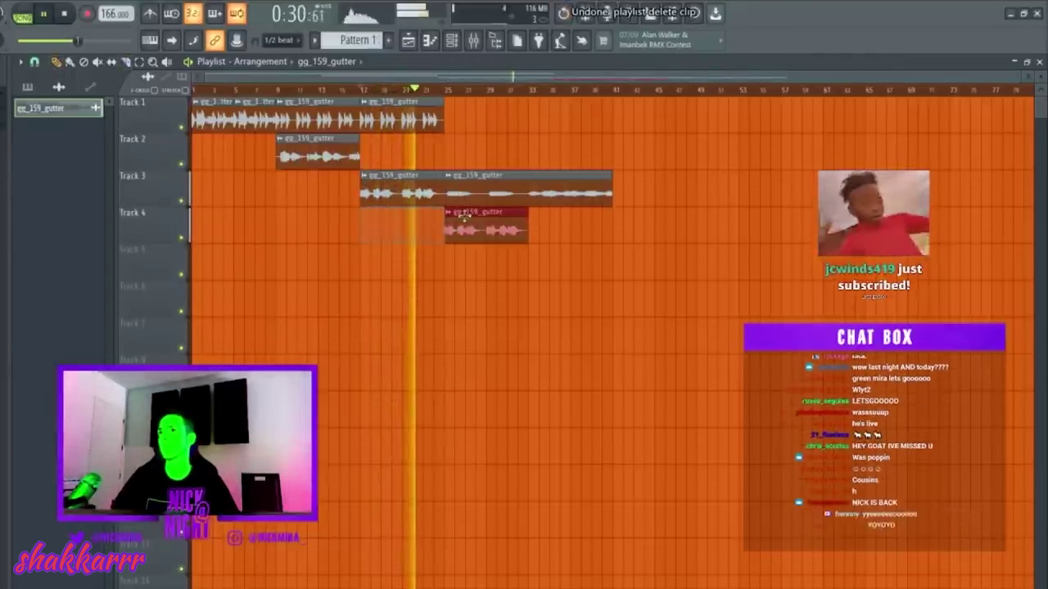
right_click(420, 227)
Make the Track 4 clip at bar 25 unique and widen the pitch range in its channel settings
right_click(449, 217)
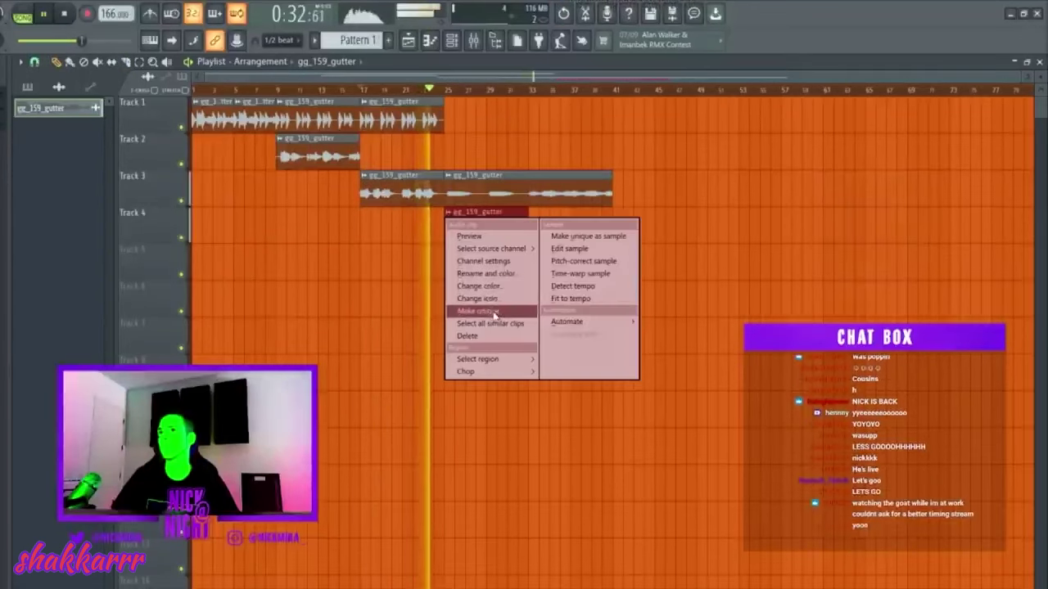
click(495, 315)
double_click(463, 219)
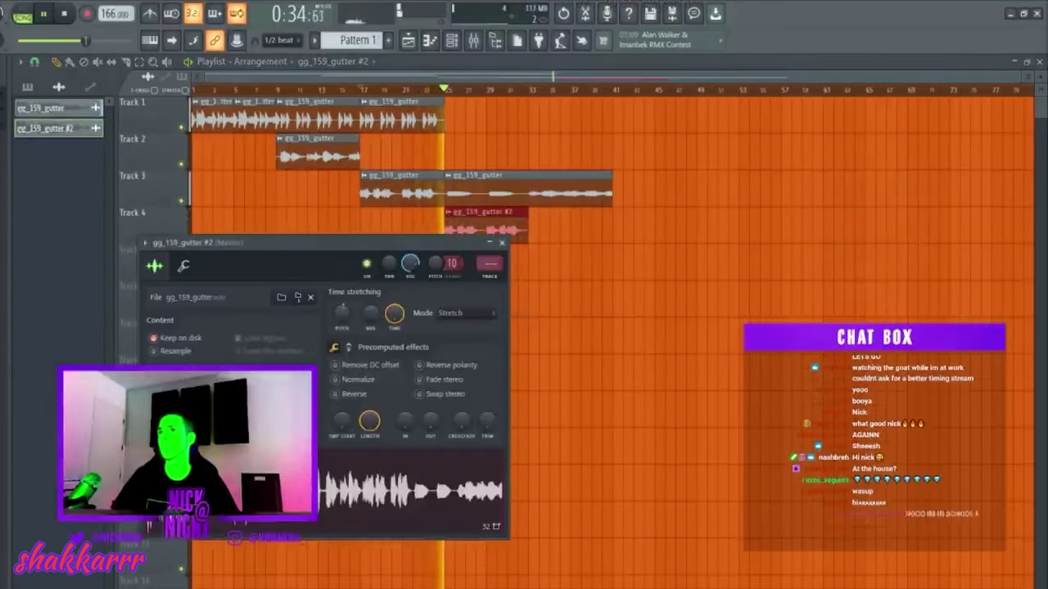
click(502, 242)
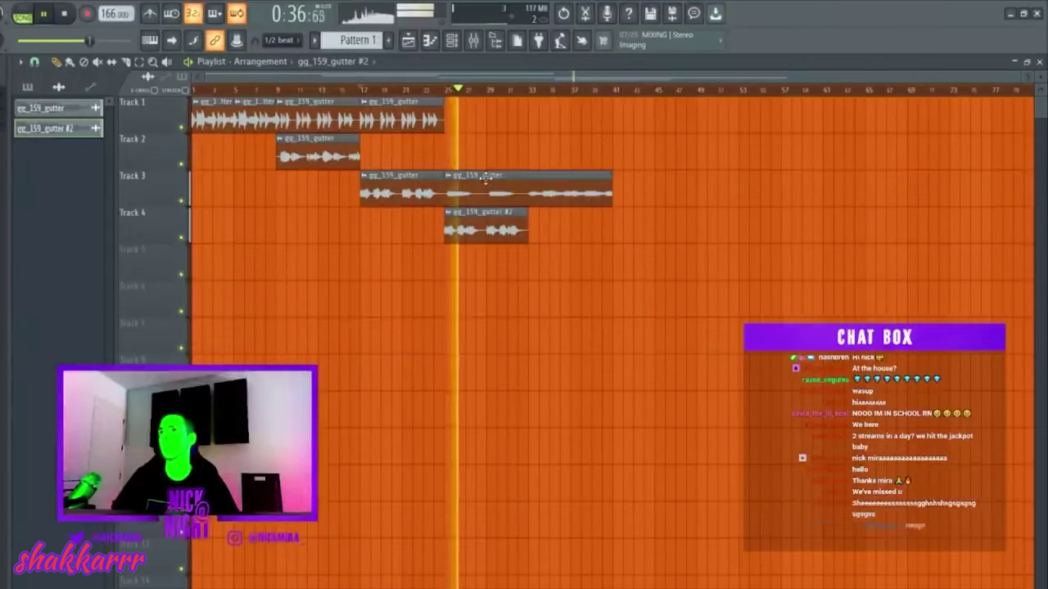
Slice the Track 3 clip at bar 33, move the end piece to Track 5 at bar 25 and make it unique
click(536, 180)
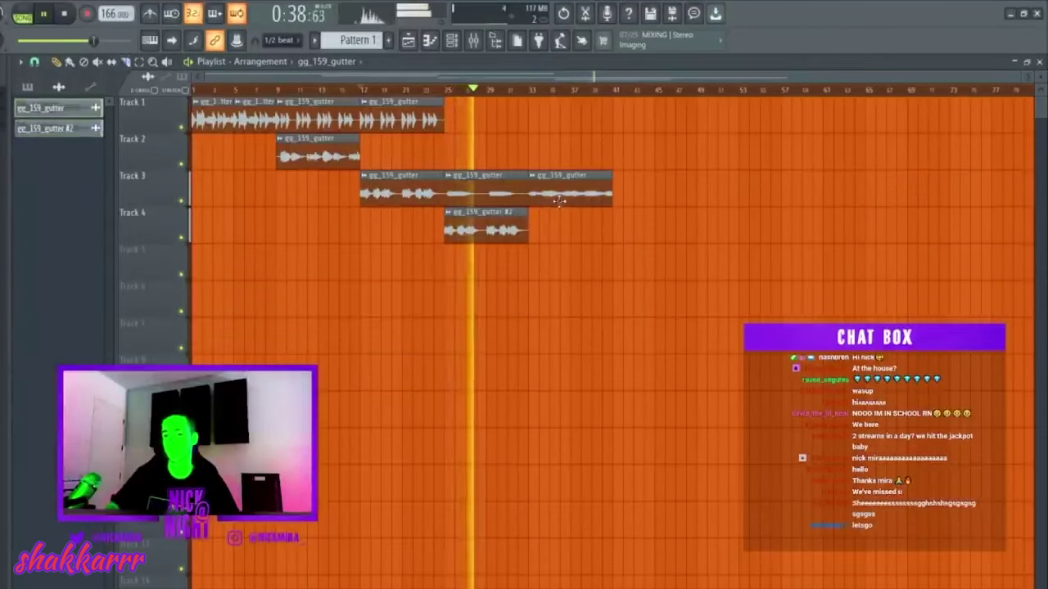
drag(559, 200, 491, 271)
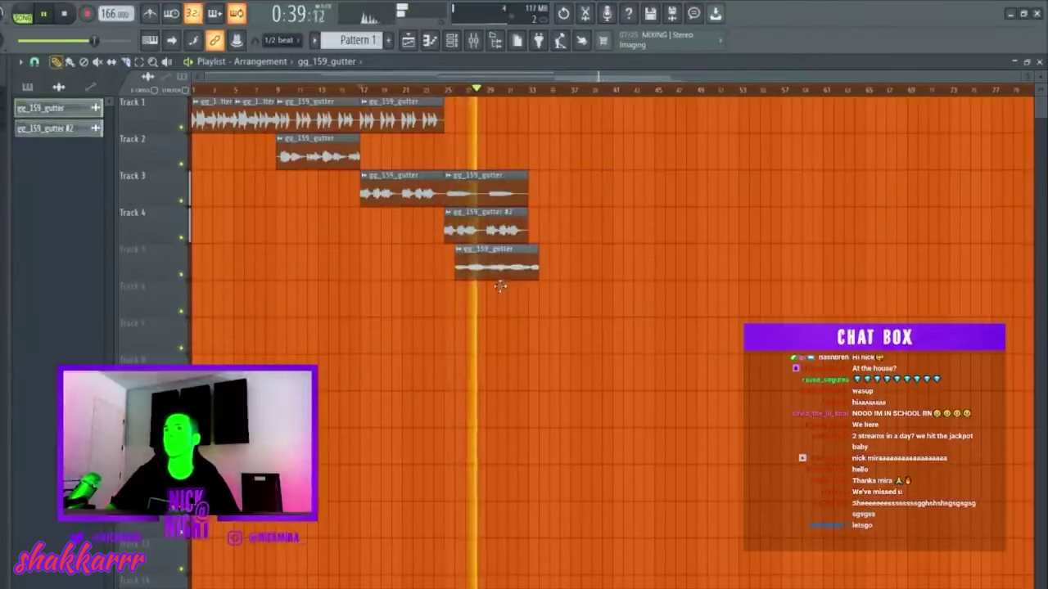
click(450, 90)
right_click(449, 262)
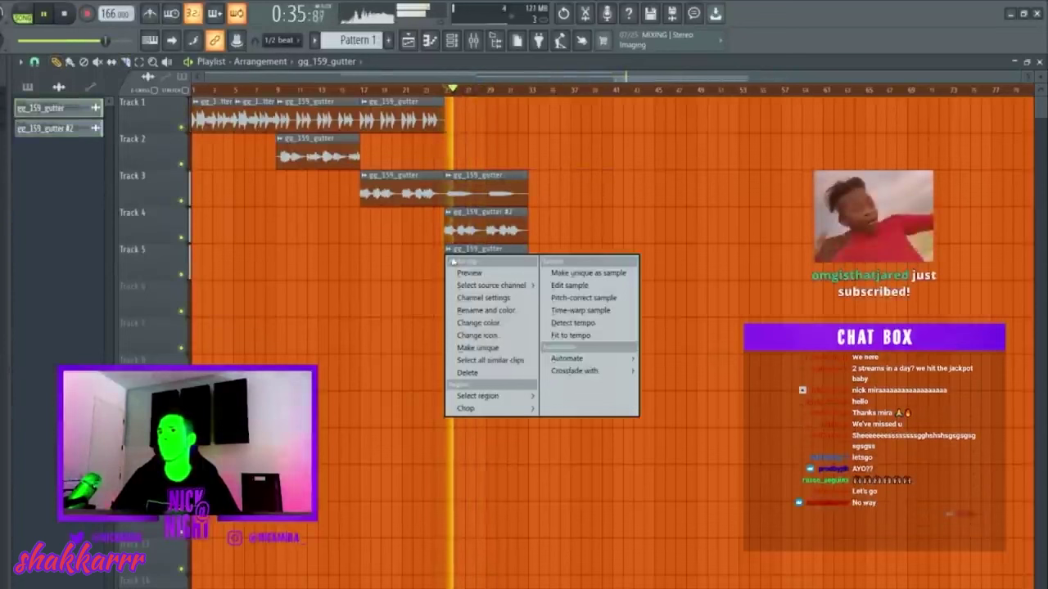
click(508, 352)
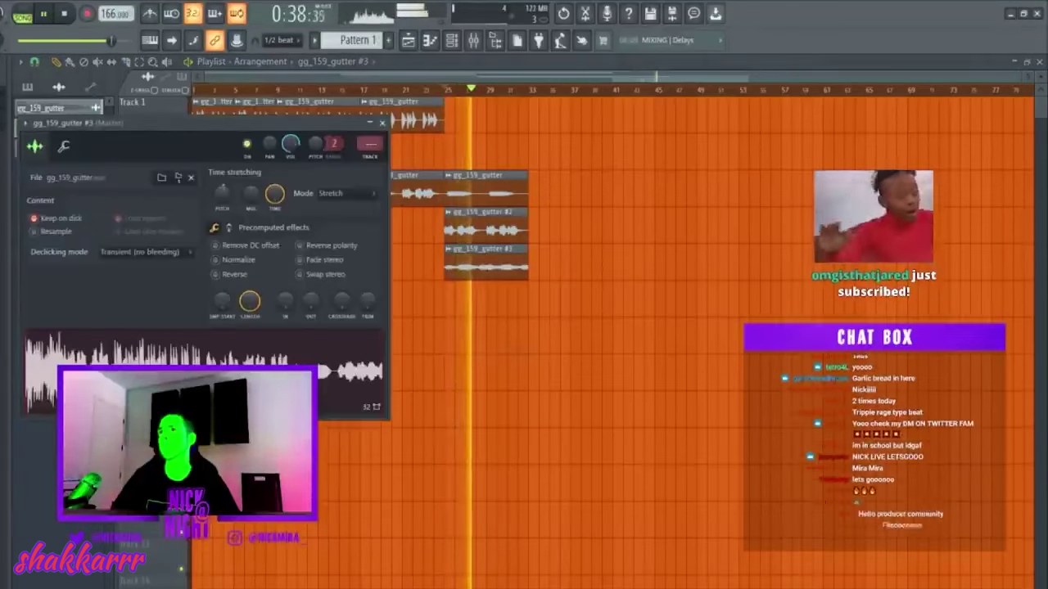
Replace the Track 3 clip at bar 25 with a duplicate of the Track 3 phrase from bar 17
click(491, 193)
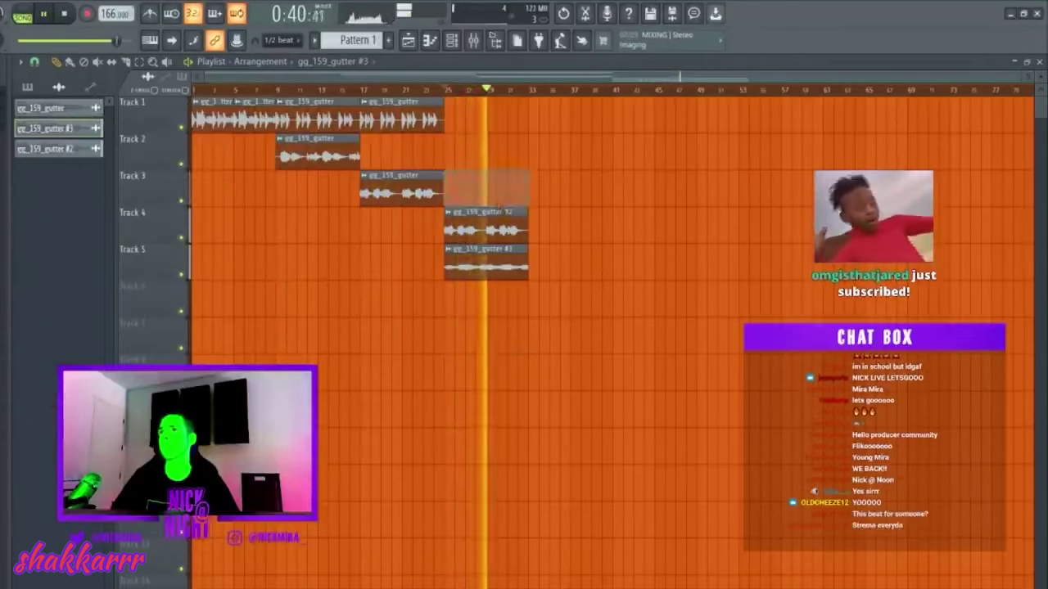
click(437, 125)
key(ctrl+b)
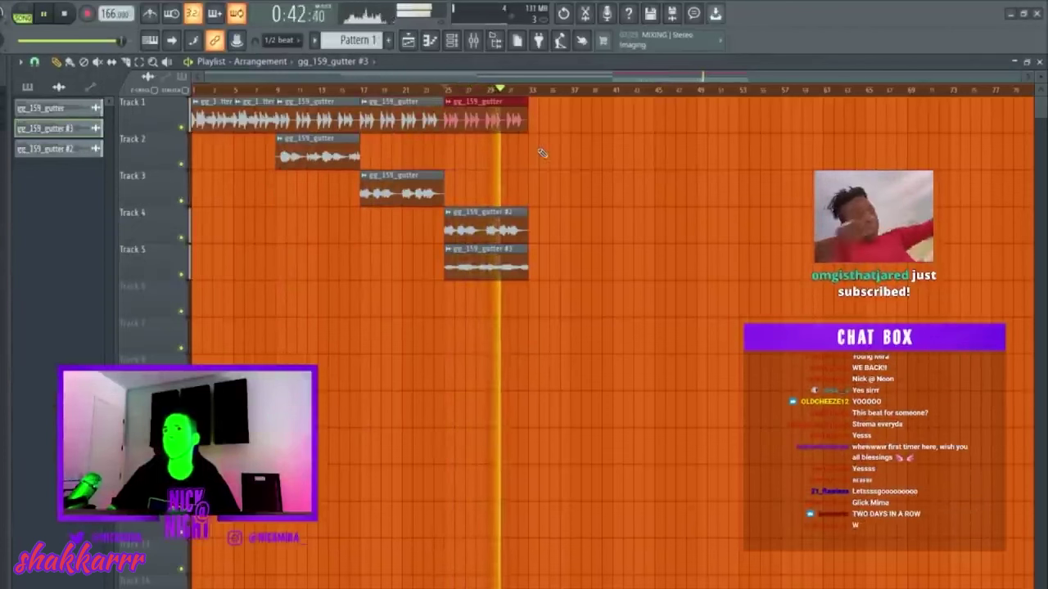
drag(491, 119, 491, 193)
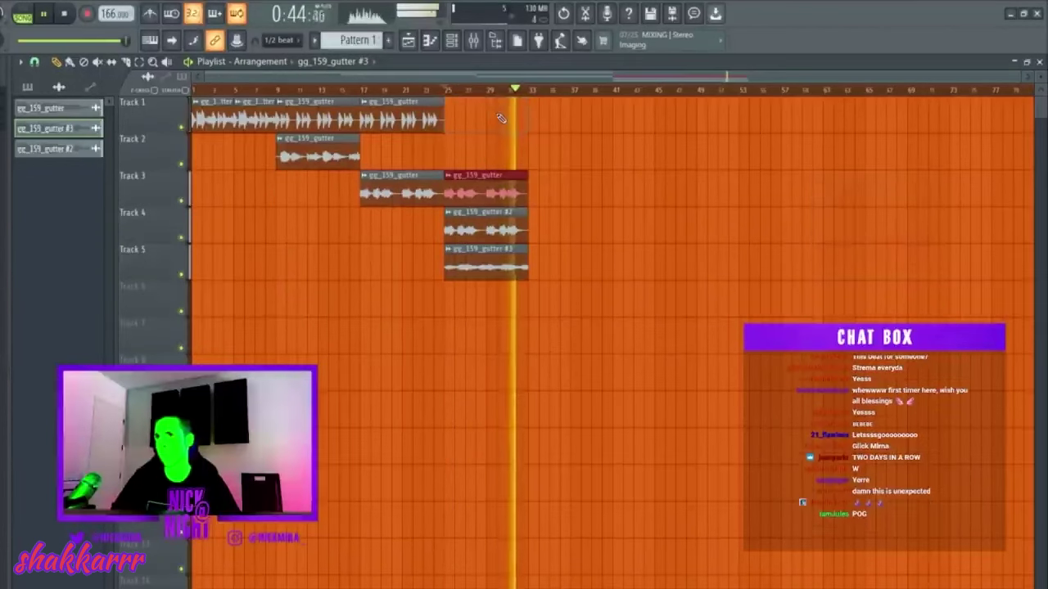
Route the Track 5 clip's channel to mixer track 1 and add Fruity Parametric EQ 2 to it
double_click(514, 270)
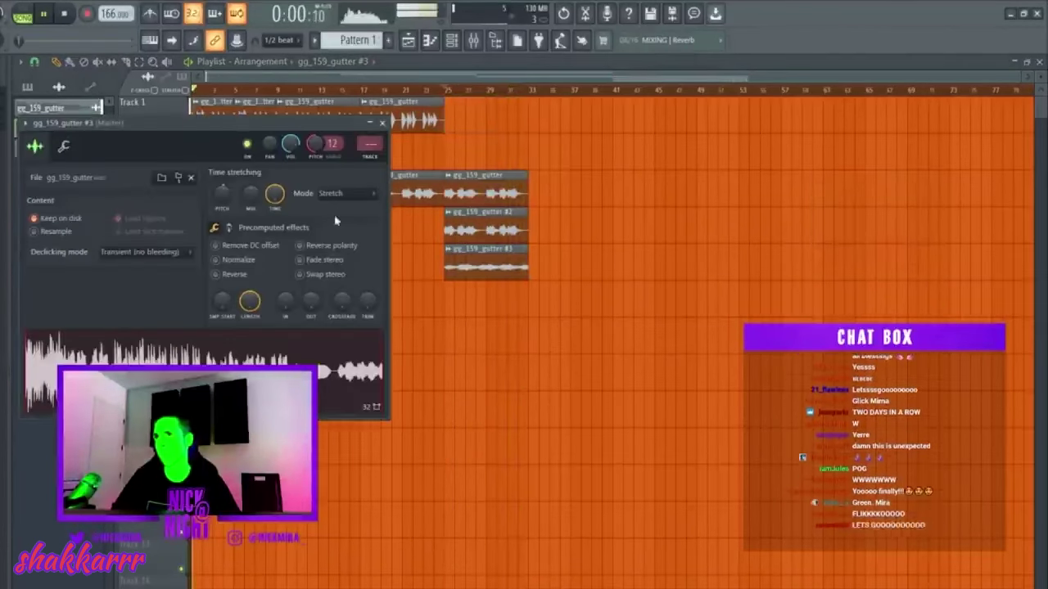
click(373, 160)
click(946, 388)
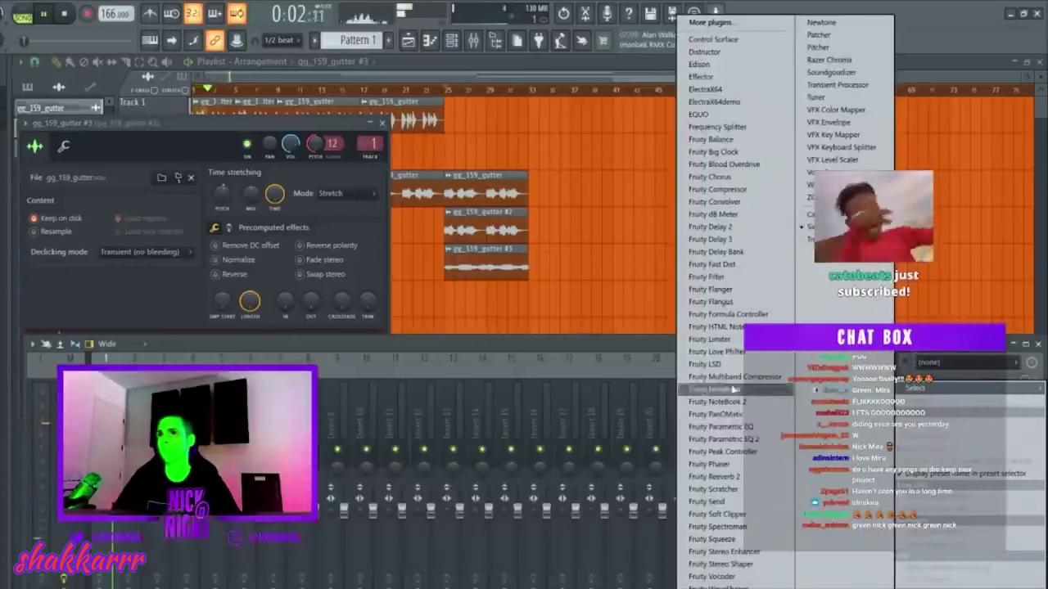
click(720, 440)
Load the EQ's 40Hz + 18kHz cut preset, narrow its pass band with the cut filters, and close the plugin windows
right_click(531, 246)
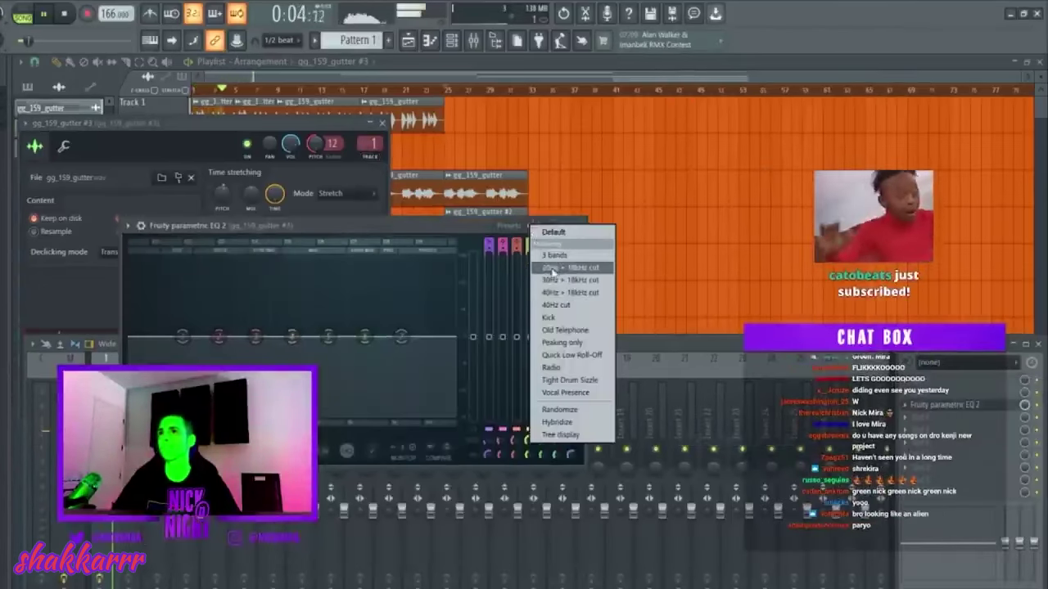
click(571, 292)
drag(472, 350, 357, 337)
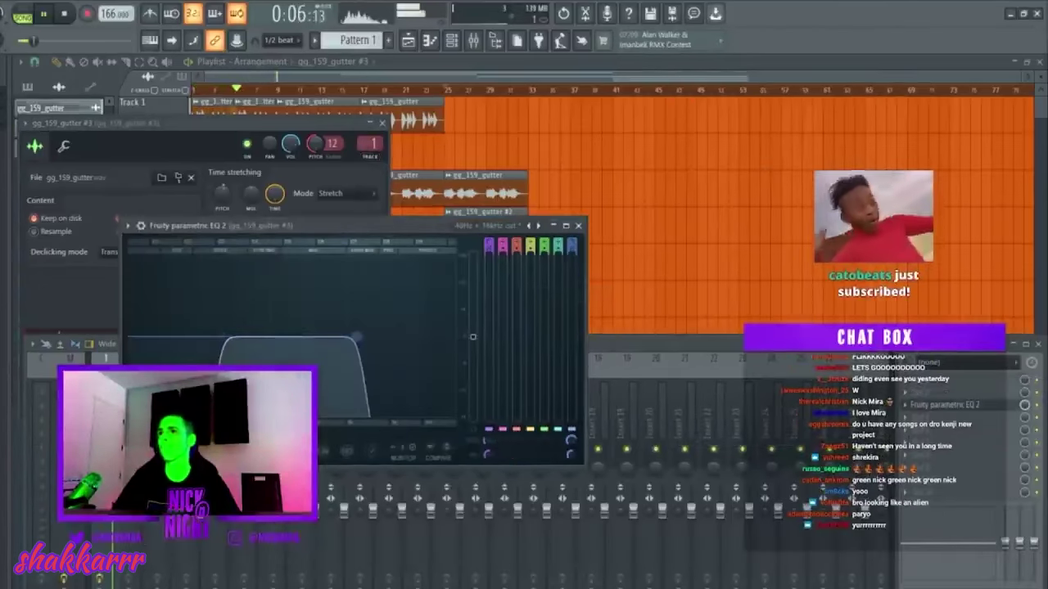
key(F12)
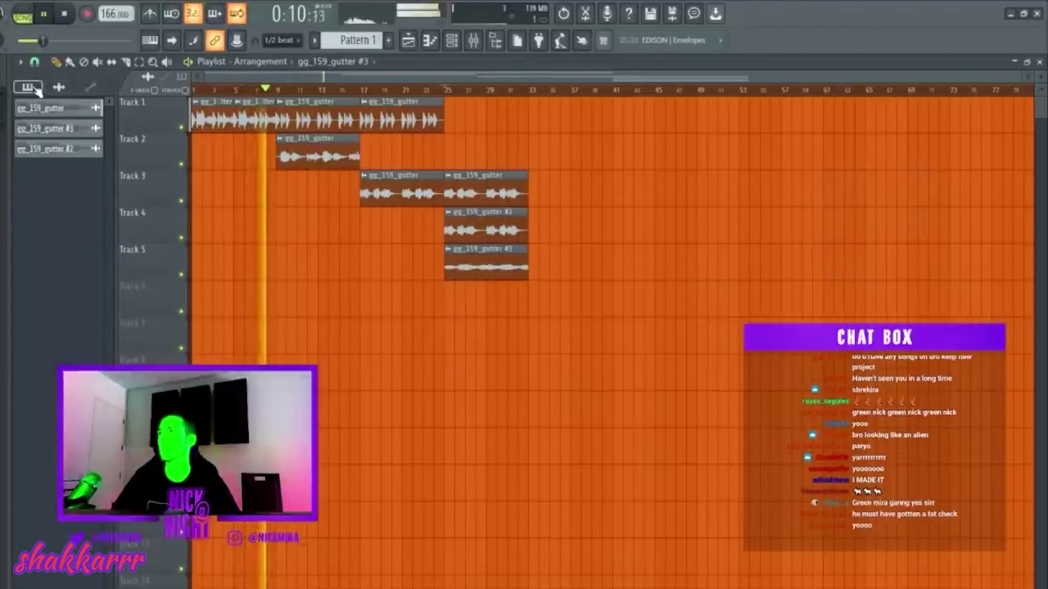
Place Pattern 1 on Track 7 at bar 1 and duplicate it three times to fill up to bar 33
click(33, 88)
mouse_move(299, 332)
mouse_down()
mouse_move(168, 344)
mouse_move(295, 342)
mouse_up()
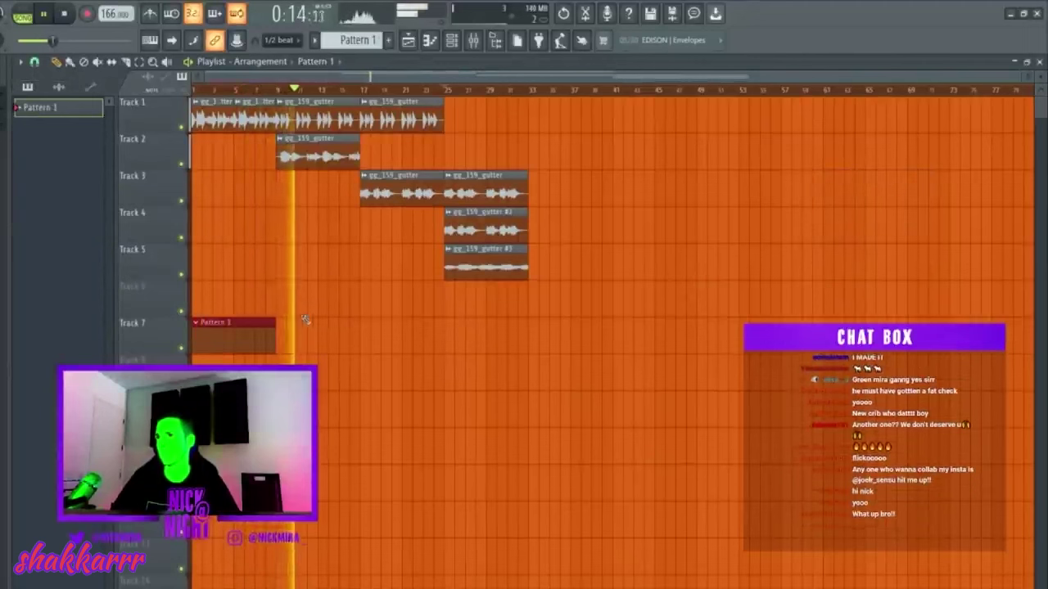
key(ctrl+b)
key(ctrl+b)
key(ctrl+b)
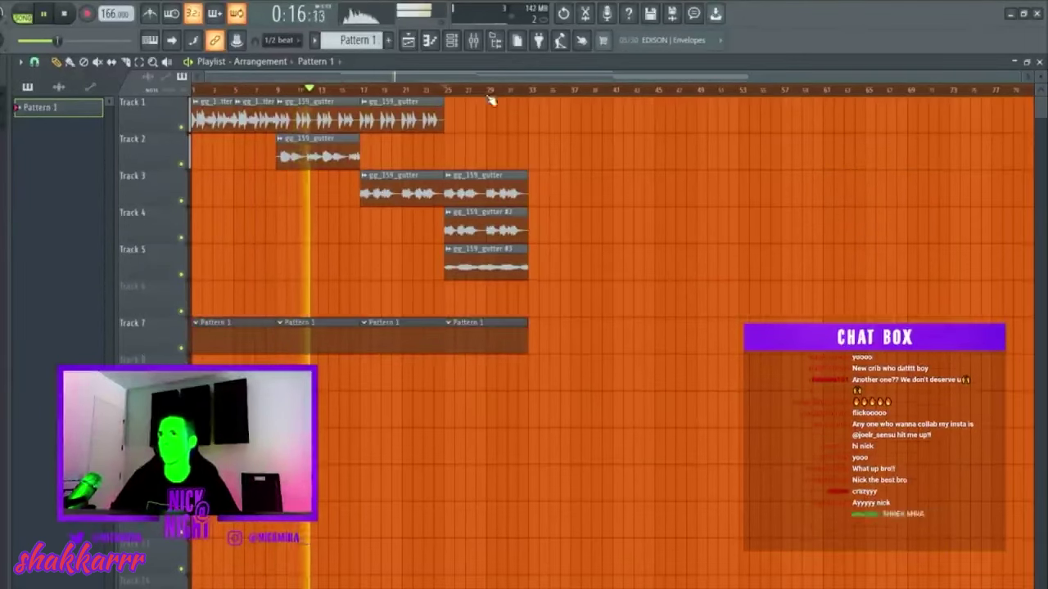
Add the 808 [ wolf ] sample as a new channel in the channel rack and look through its sampler settings
click(452, 41)
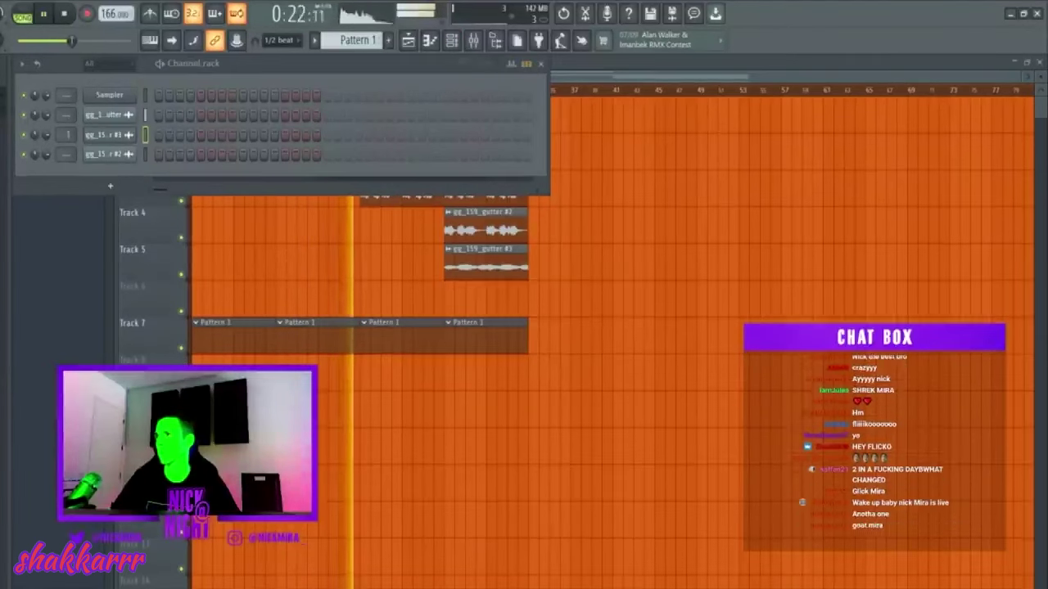
drag(100, 191, 102, 182)
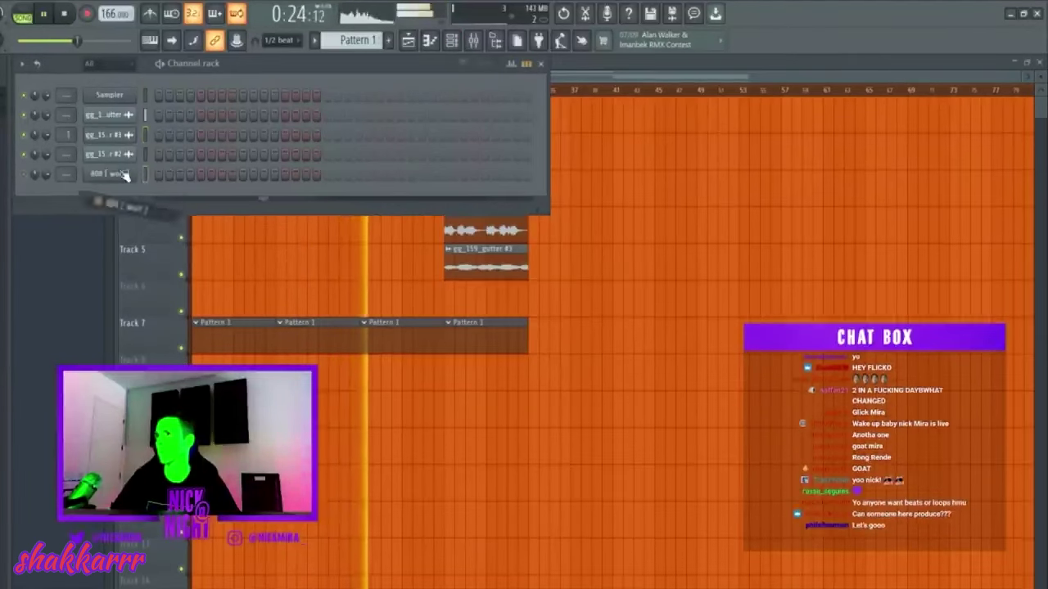
right_click(107, 174)
click(117, 188)
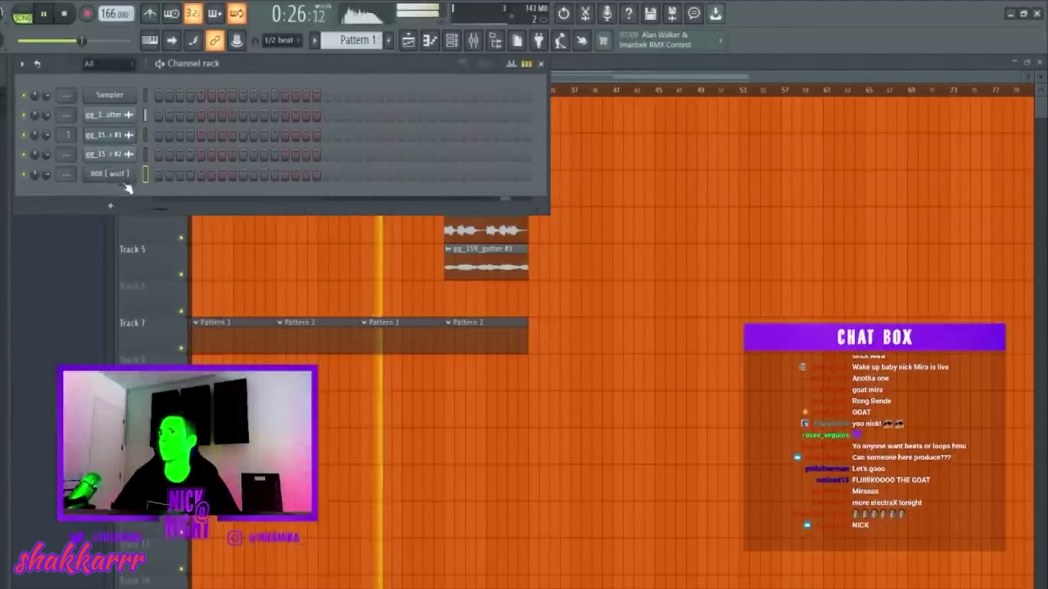
click(119, 175)
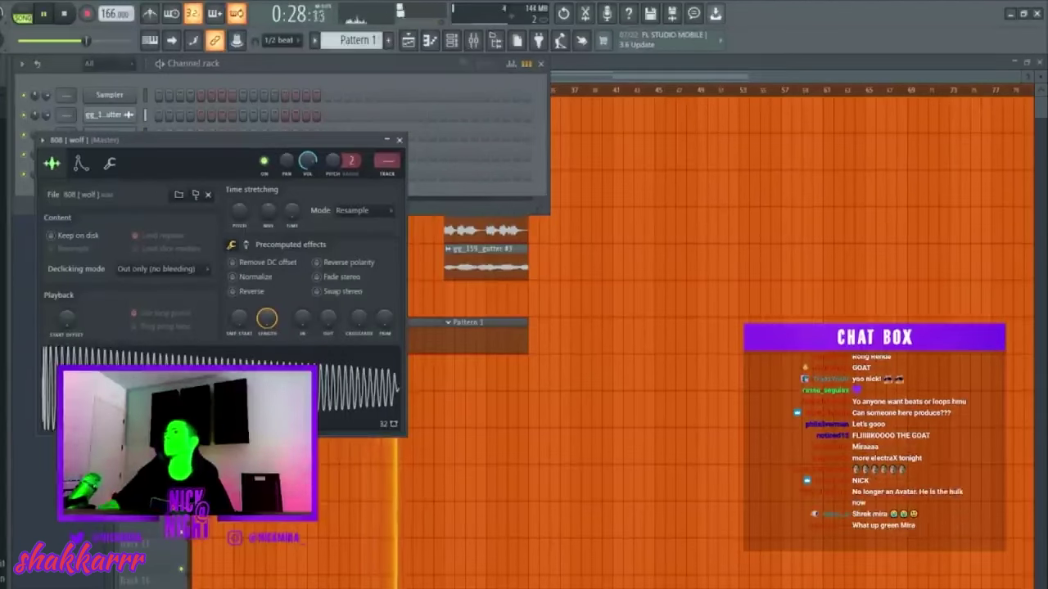
click(399, 140)
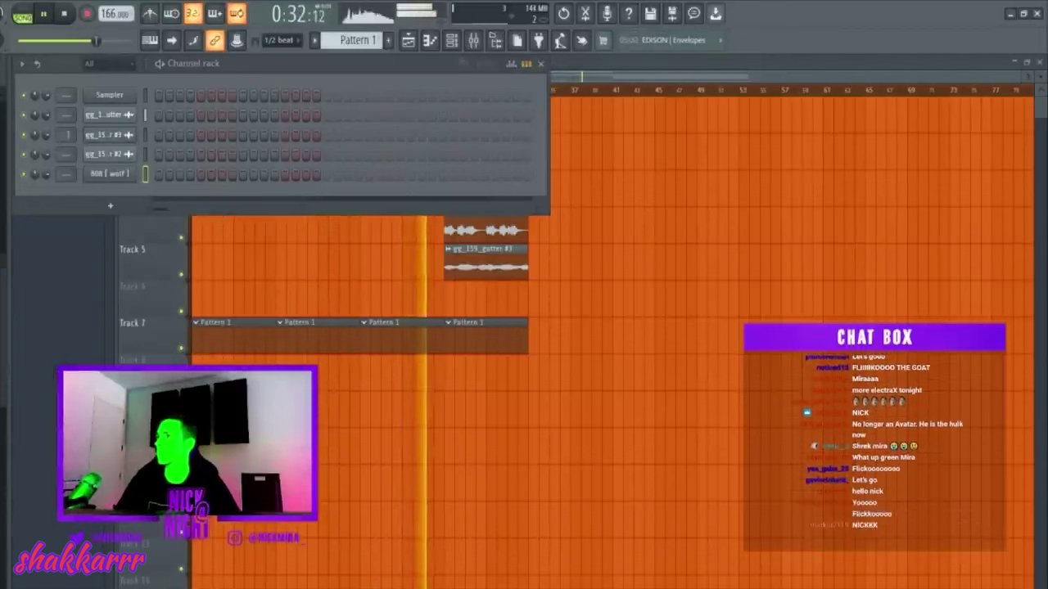
Add the Perc (62) Rimshot 7 sample as a new channel, enlarge the rack and turn on its step 9
drag(156, 236, 259, 193)
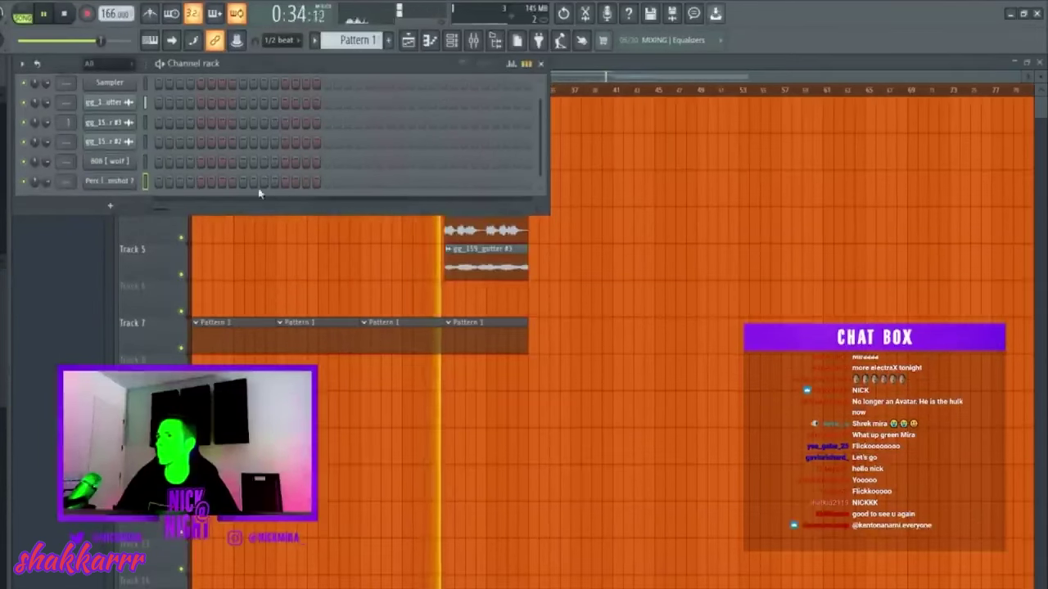
drag(540, 212, 543, 234)
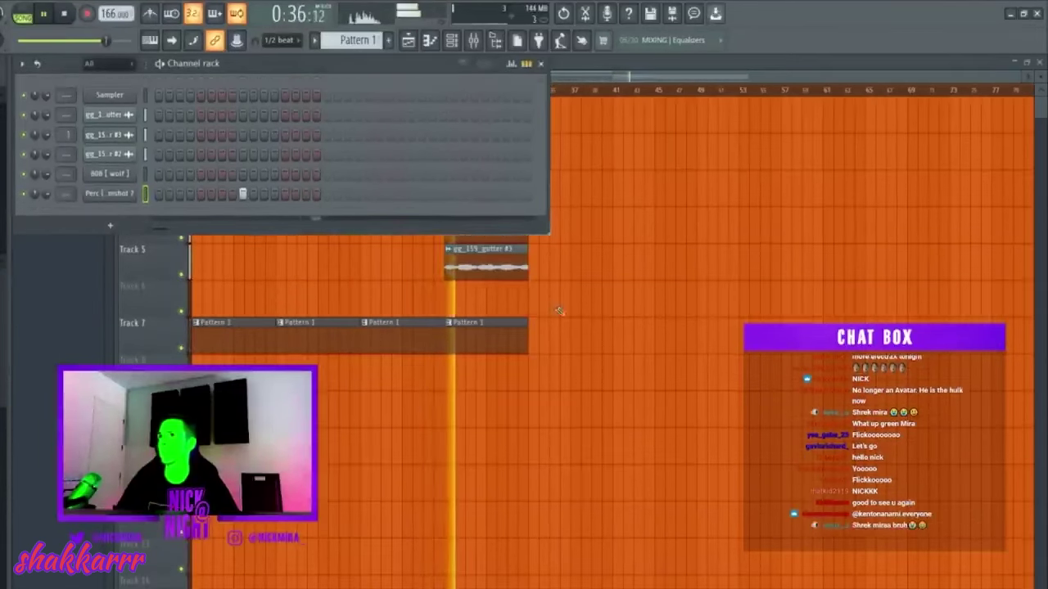
Delete the Track 5 clip at bar 25 and copy the Track 1 and Track 2 phrases to bar 25
drag(459, 267, 458, 231)
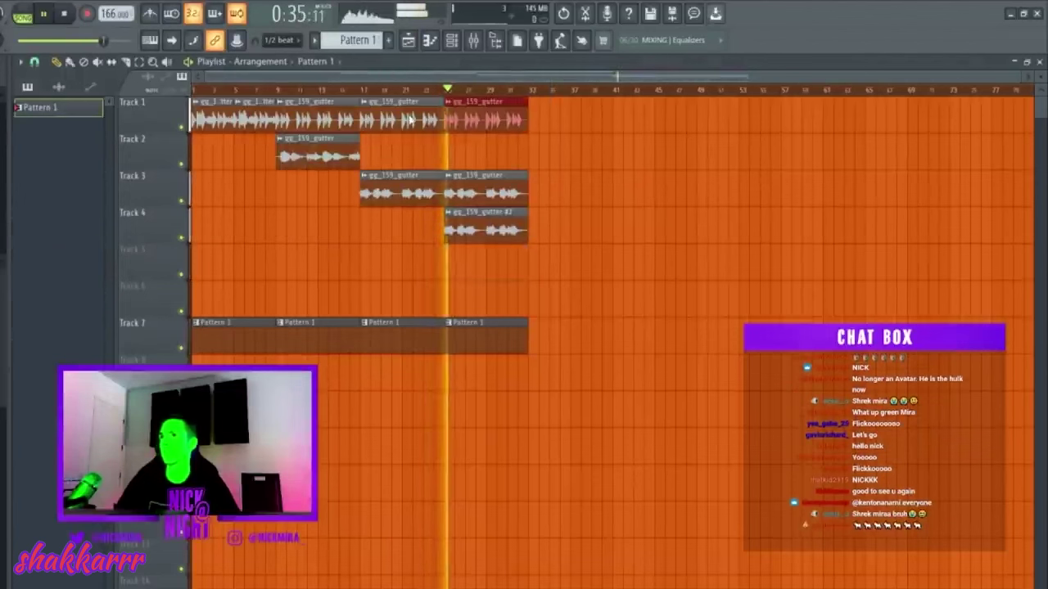
click(287, 157)
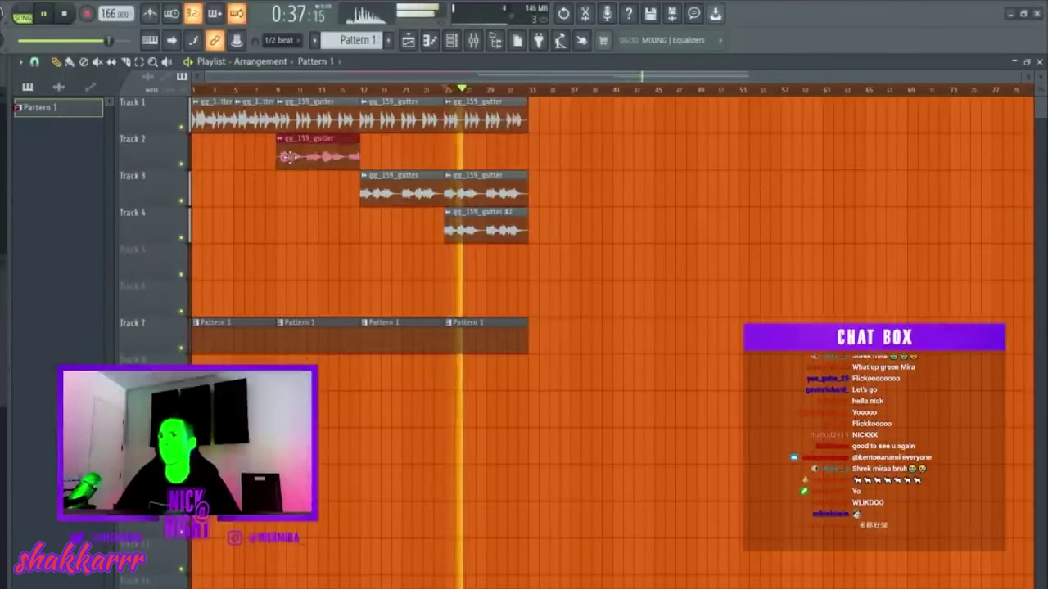
drag(342, 154, 510, 155)
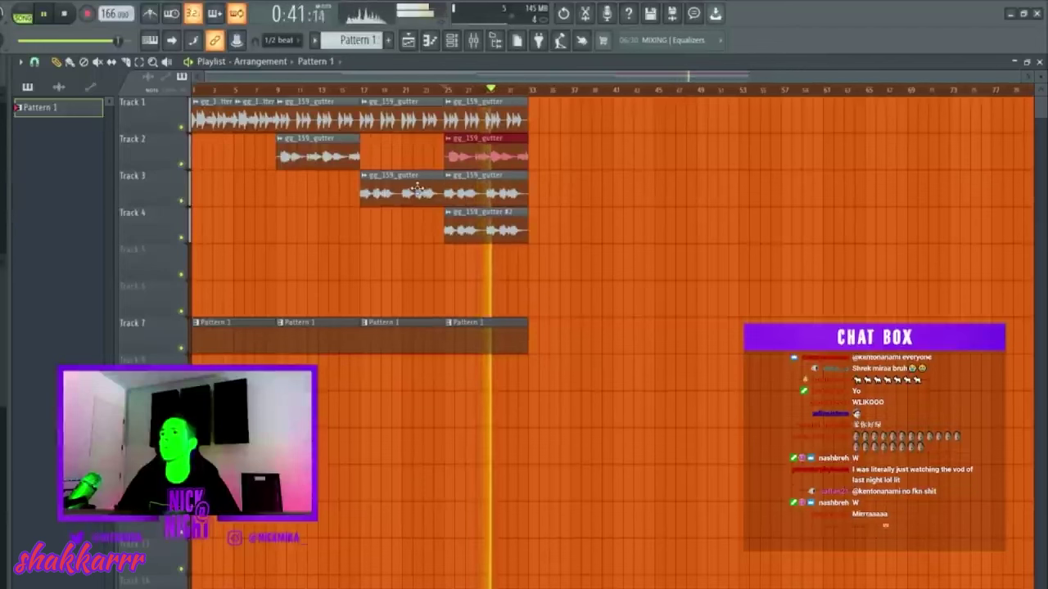
Make the Track 3 clip at bar 25 unique, open its channel settings, and replay the arrangement from bar 25
click(447, 182)
right_click(447, 182)
click(479, 276)
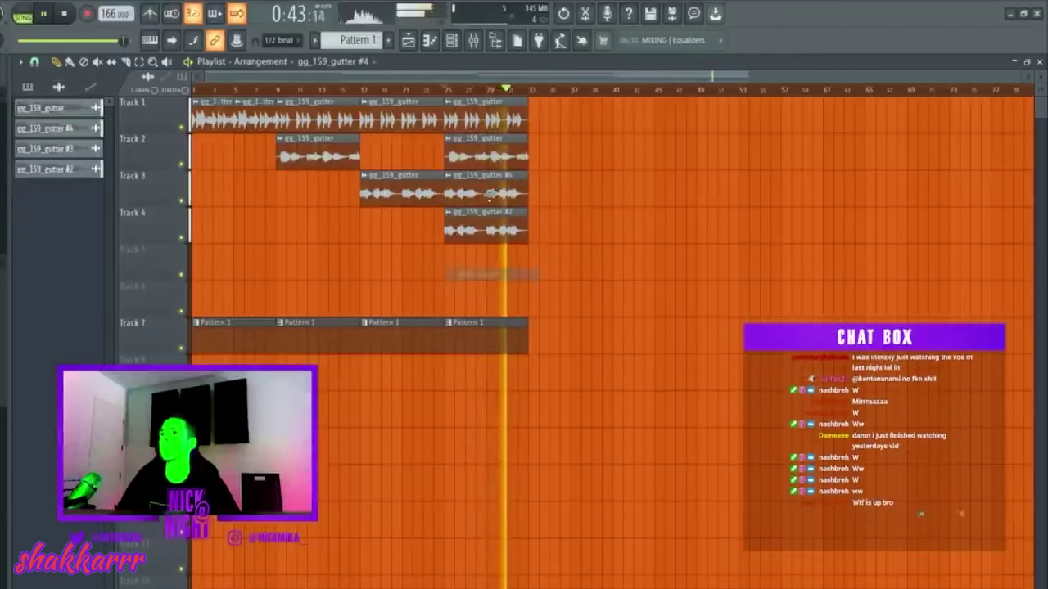
scroll(366, 194, up, 1)
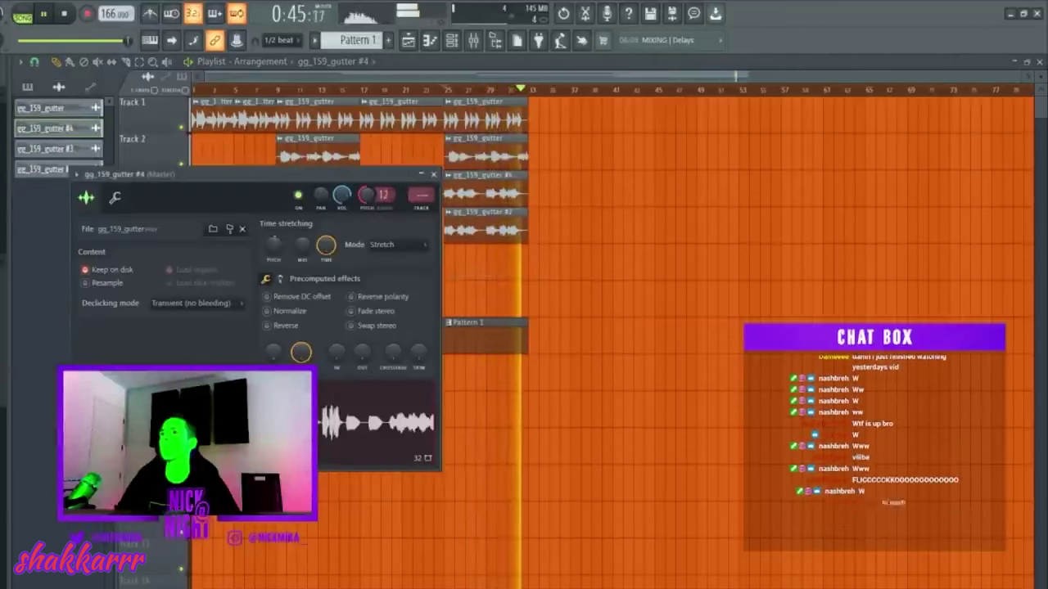
click(450, 87)
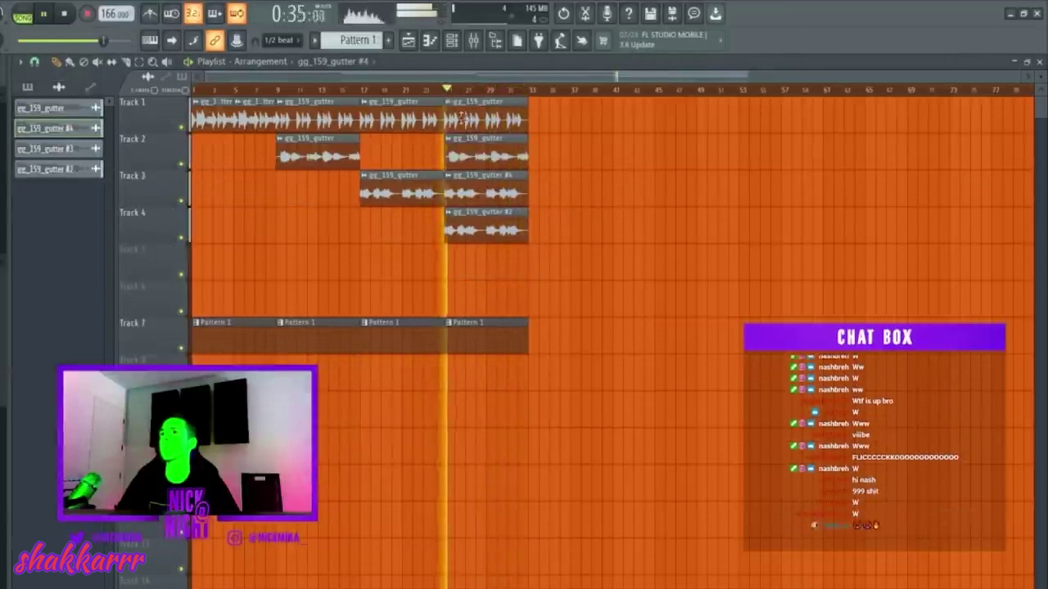
Delete the Track 4 clip at bar 25, keeping the Track 2 clip, and duplicate the whole arrangement to bar 33
right_click(492, 157)
key(ctrl+z)
right_click(495, 230)
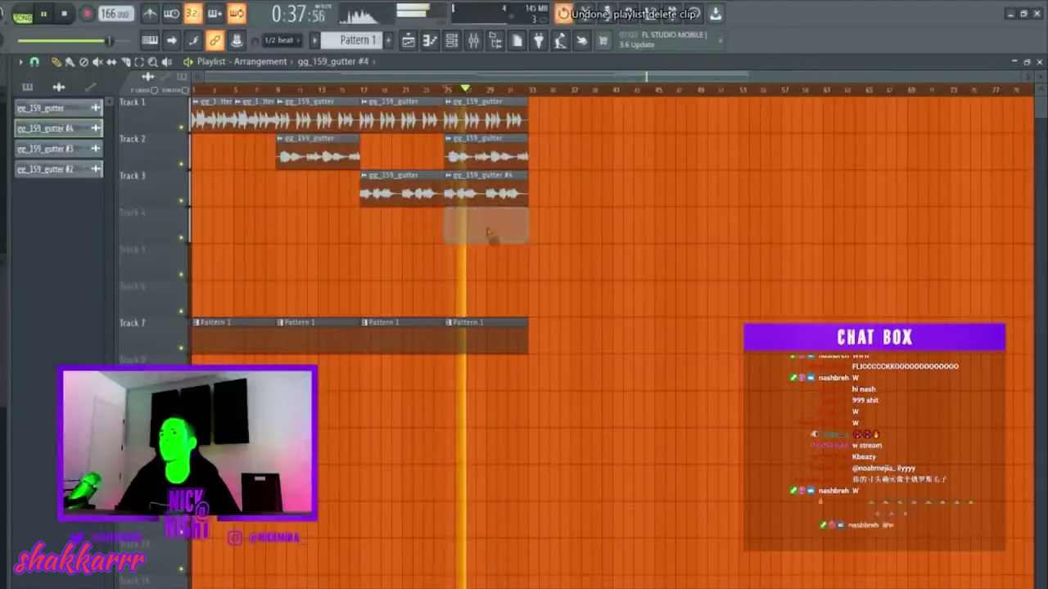
key(ctrl+a)
key(ctrl+b)
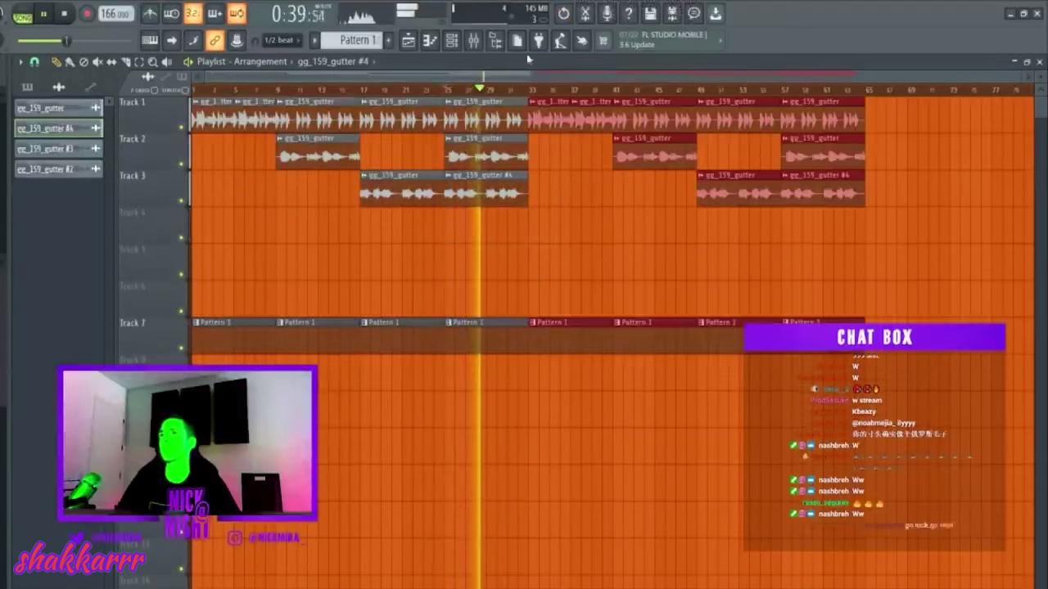
Open the Perc (62) Rimshot 7 channel in the piano roll and add a C5 note on beat 3 of bar 3
click(472, 45)
right_click(146, 207)
click(164, 208)
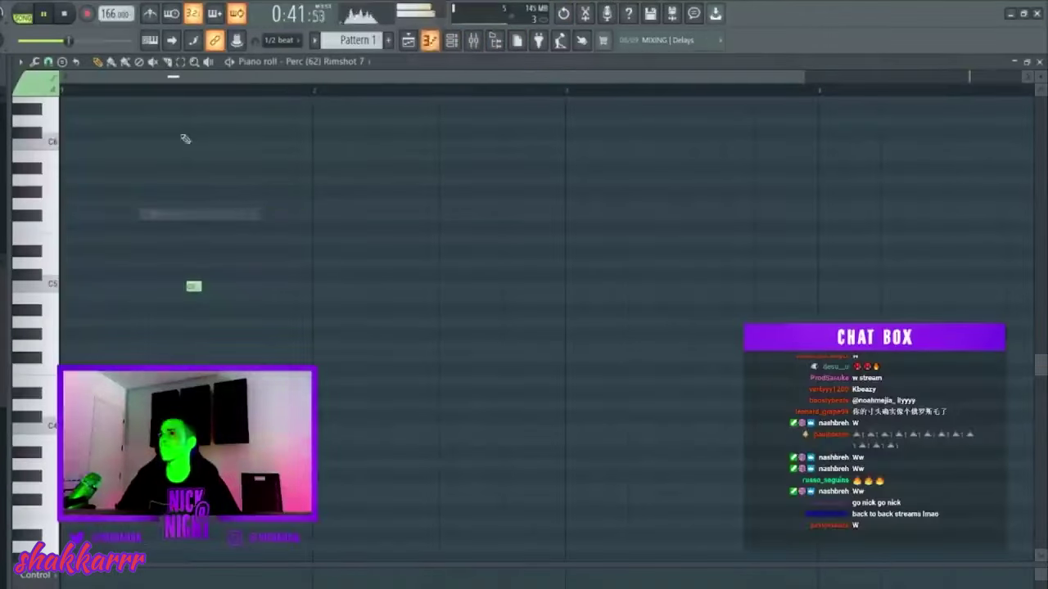
key(ctrl+a)
click(543, 101)
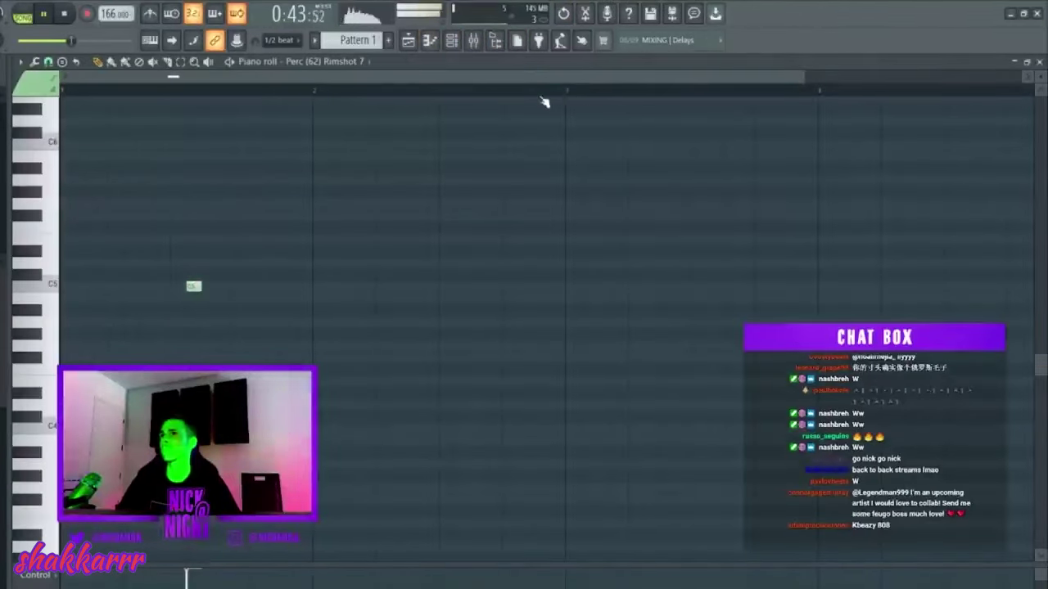
click(574, 93)
click(208, 295)
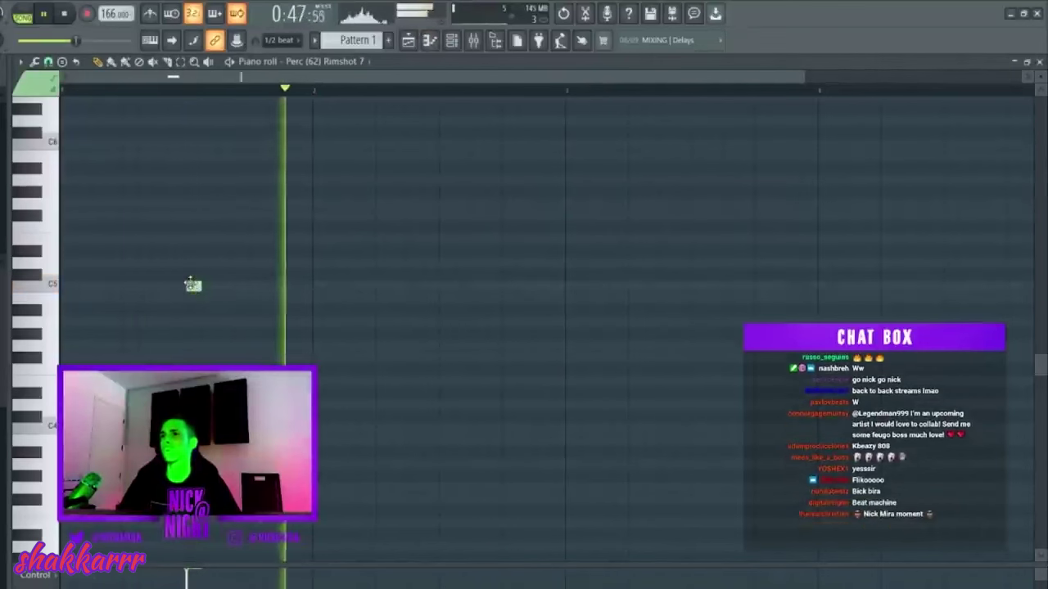
click(693, 286)
scroll(784, 89, down, 3)
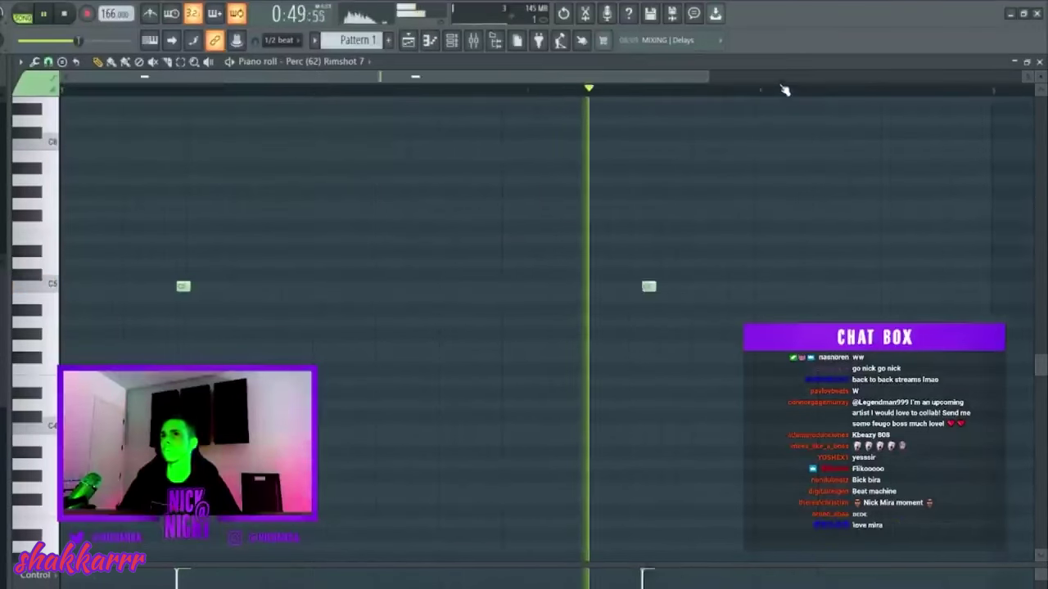
Add rimshot notes half a beat later in bar 3 and near bar 4's end, and fill Track 7's gaps with Pattern 1 clips
click(611, 285)
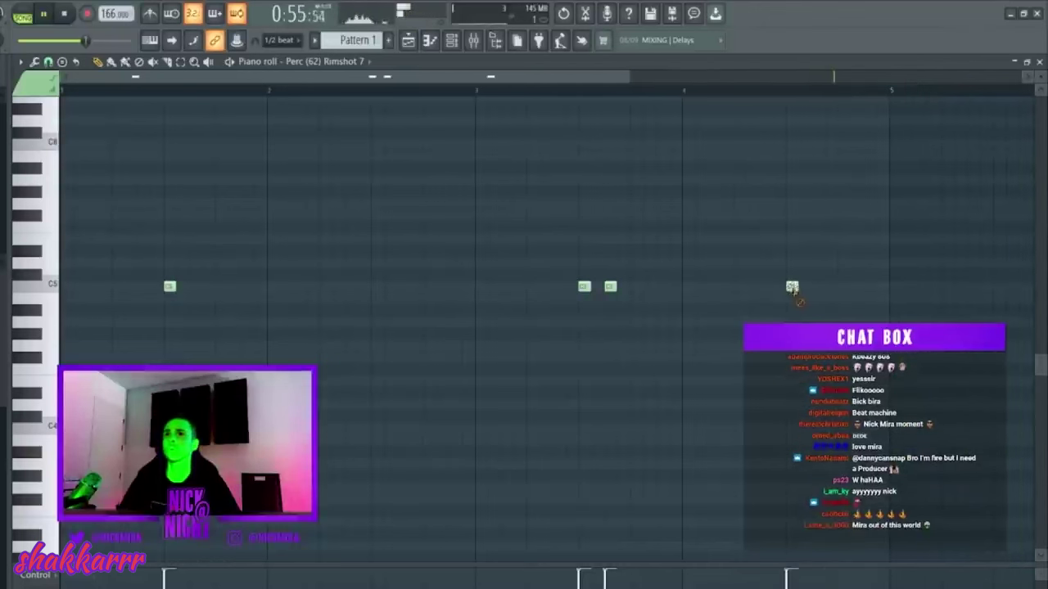
key(ctrl+a)
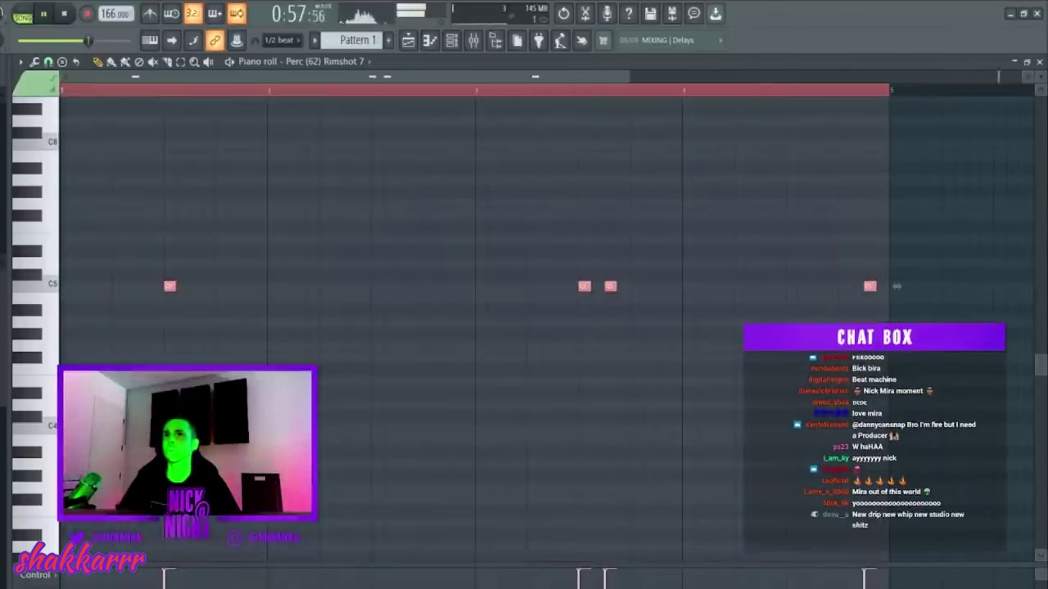
key(F5)
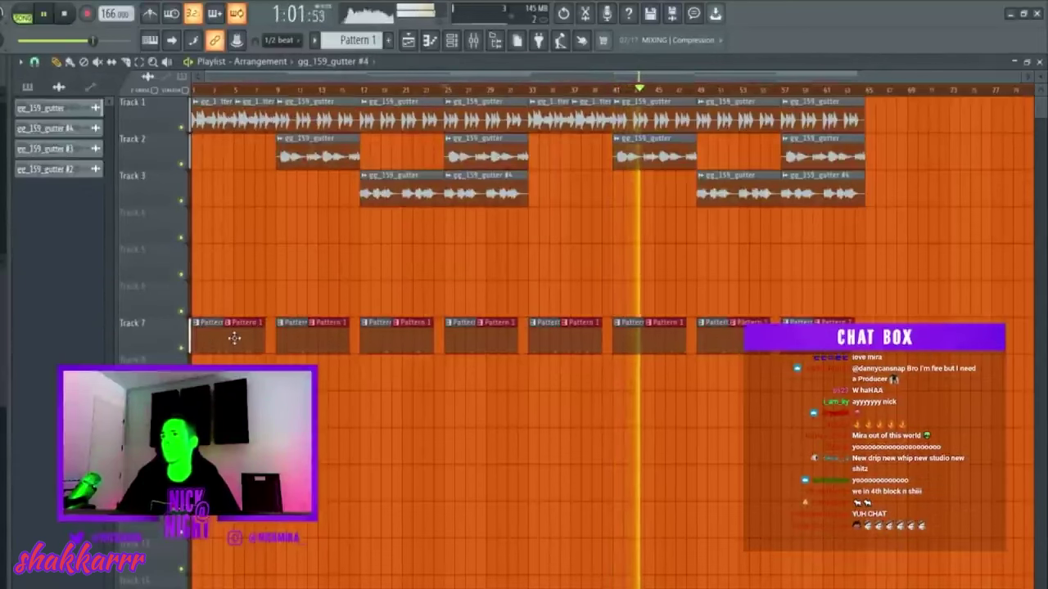
Add the Cxdy - Prime (Rim) sample as a separate channel and put Perc (62) Rimshot 7 back on its original channel
click(451, 40)
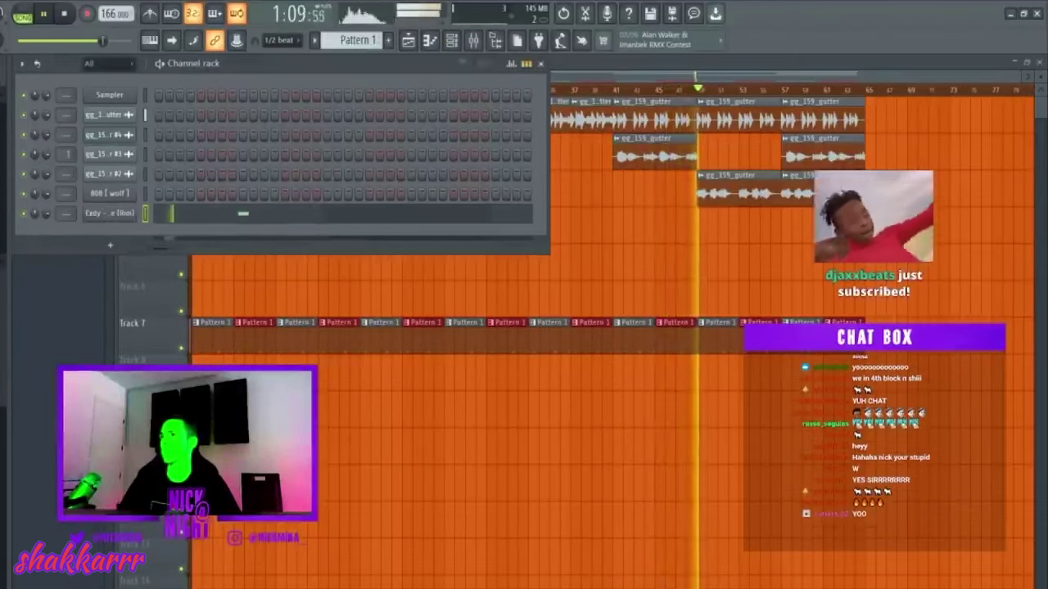
drag(122, 243, 115, 246)
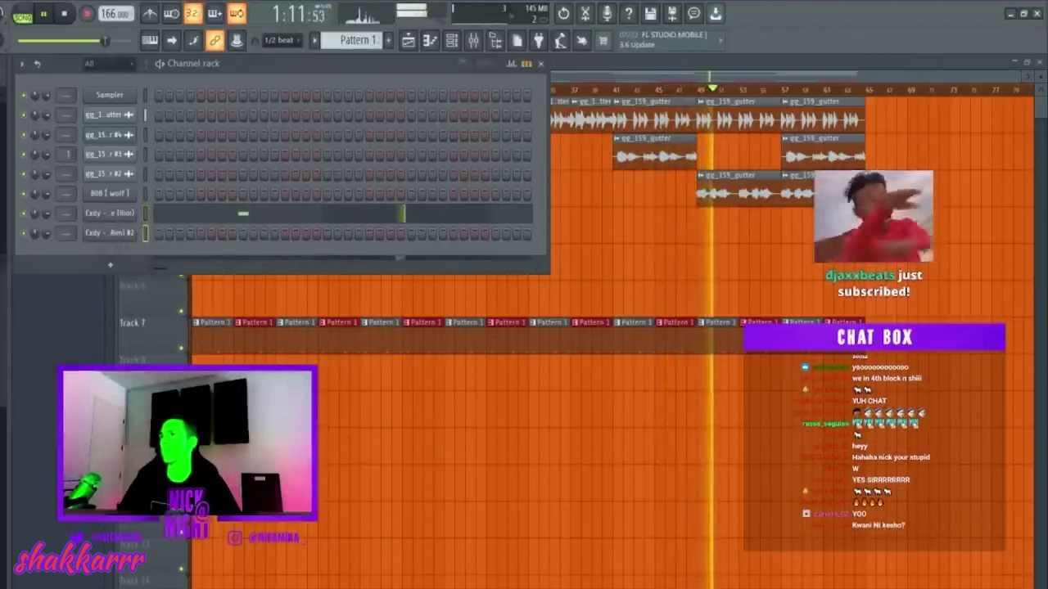
drag(49, 279, 117, 216)
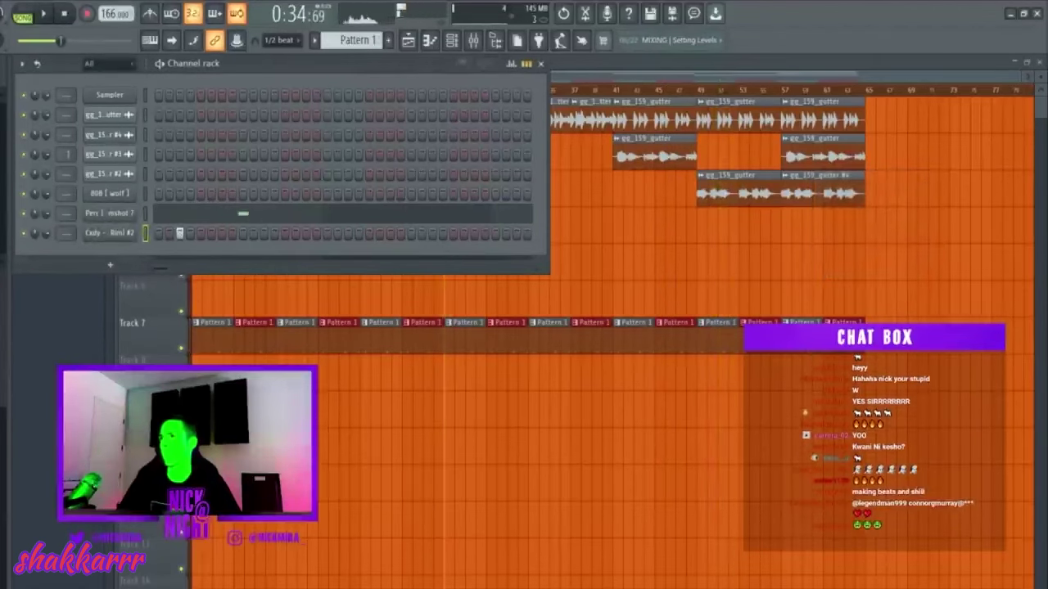
key(space)
Add another Cxdy rim channel with steps 3 and 15 on, and turn on step 25 of Cxdy - Prime (Rim) #2
drag(127, 247, 129, 250)
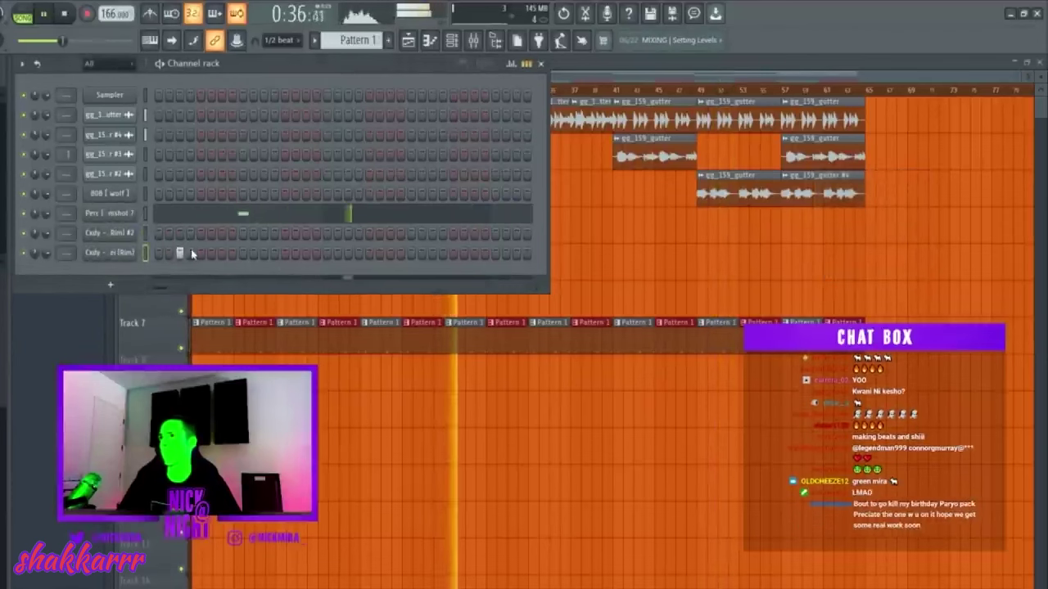
click(412, 235)
click(305, 253)
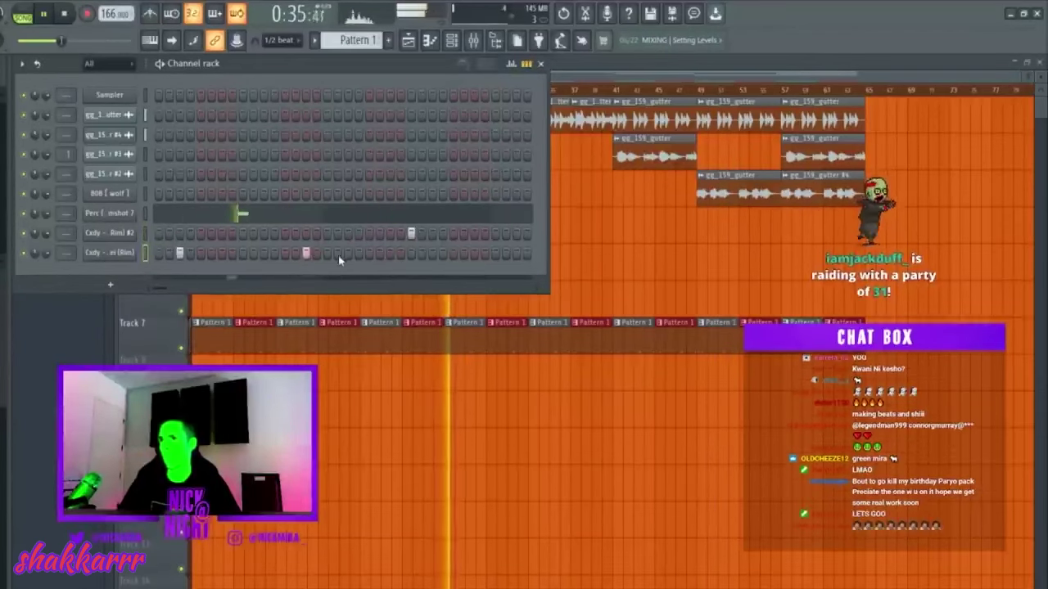
right_click(348, 253)
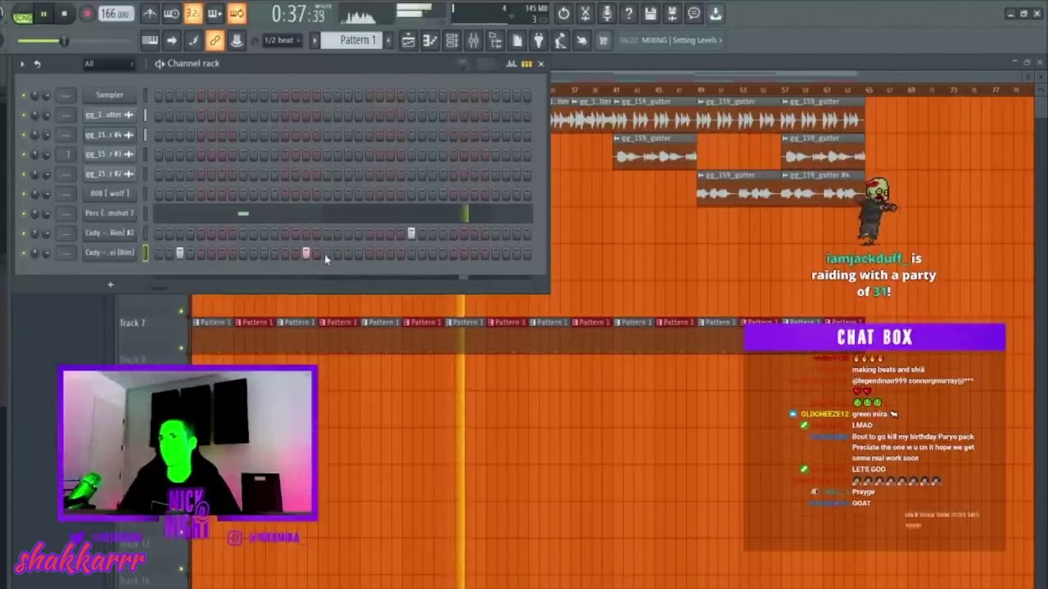
Open Cxdy - Prime (Rim) #2 in the piano roll and add a C5 note on beat 3 of bar 4
right_click(135, 233)
click(164, 235)
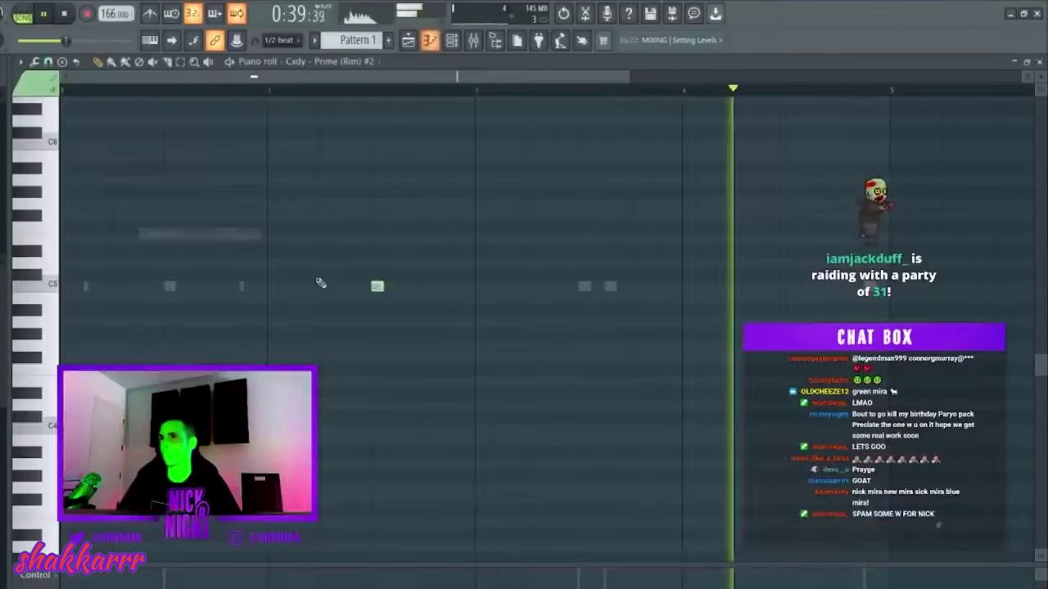
drag(824, 297, 791, 293)
key(ctrl+a)
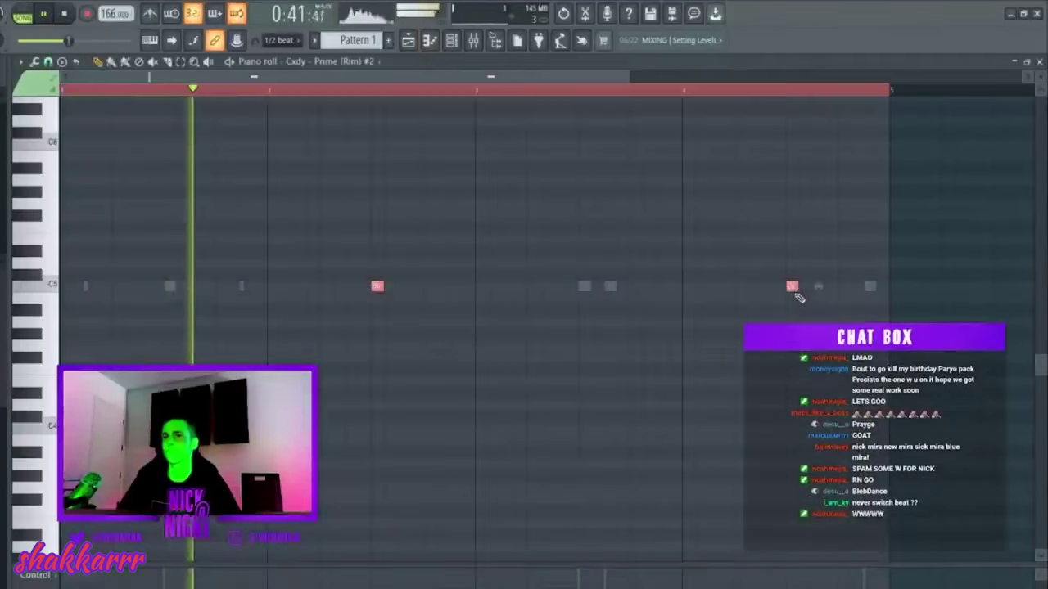
click(794, 288)
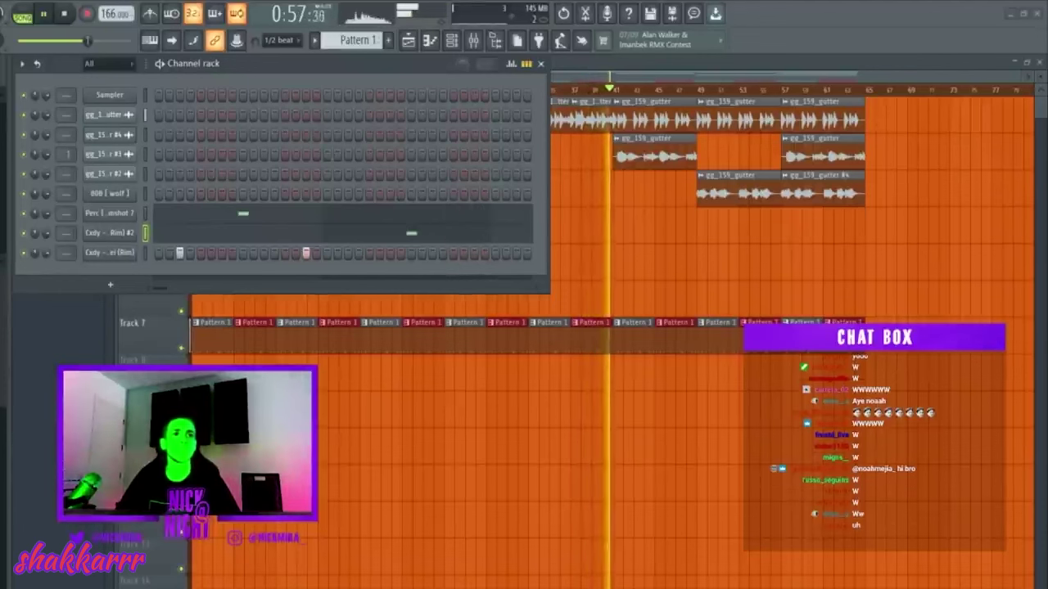
Deselect the Pattern 1 clips in the playlist and bring the channel rack back up
key(F6)
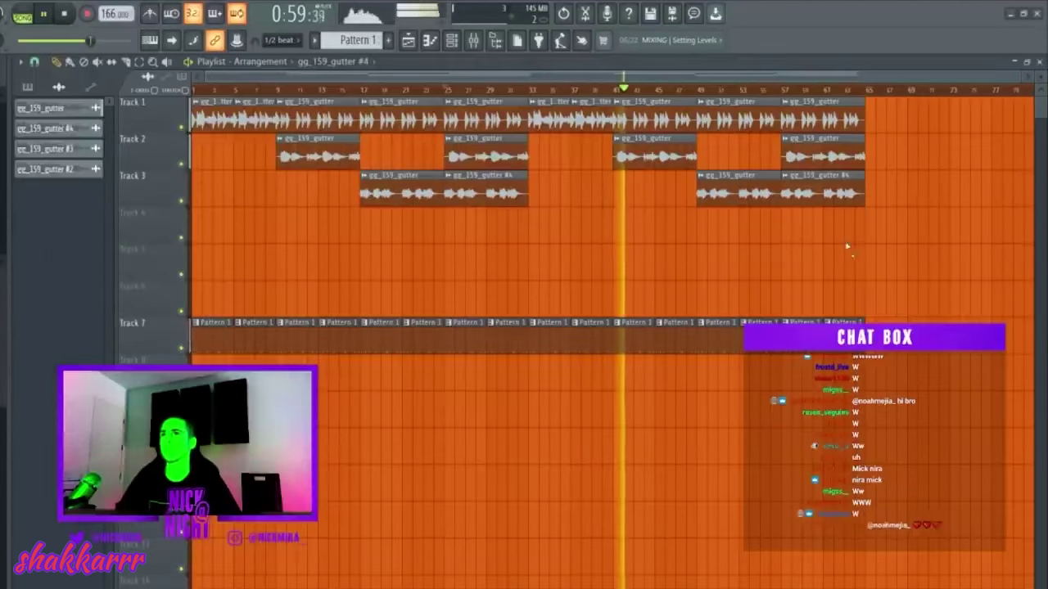
key(F6)
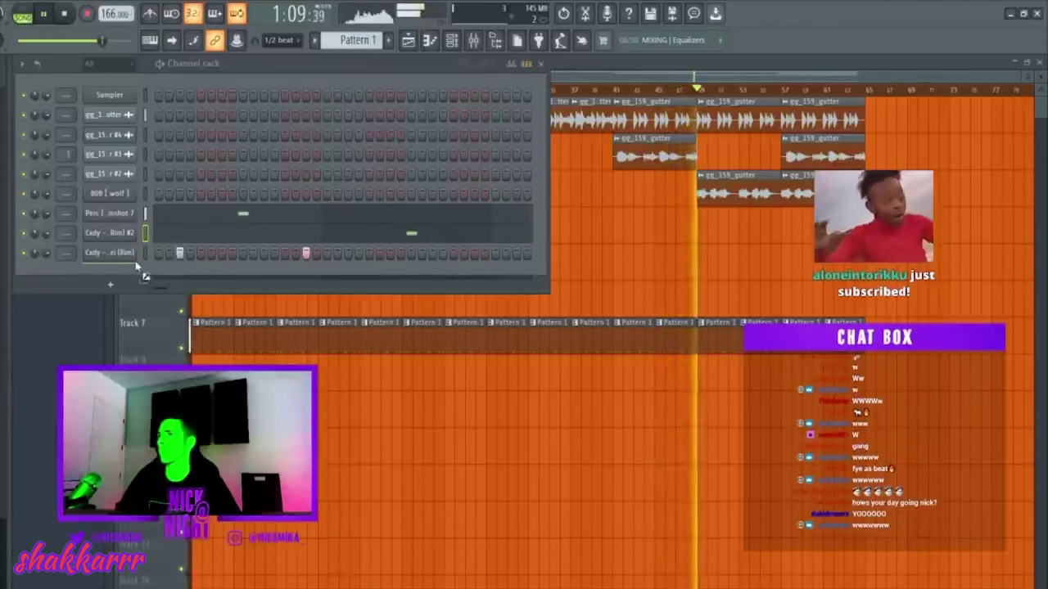
Add the Rain OH sample as a new reversed channel with C5 notes on beat 2 of bar 1 and beat 3 of bar 4
drag(114, 275, 115, 273)
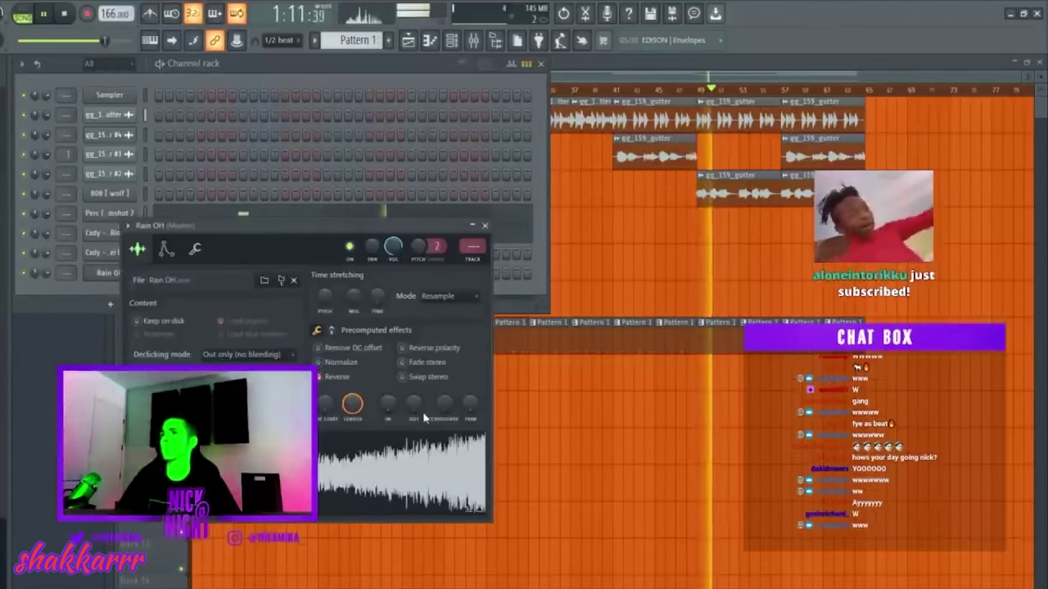
click(109, 273)
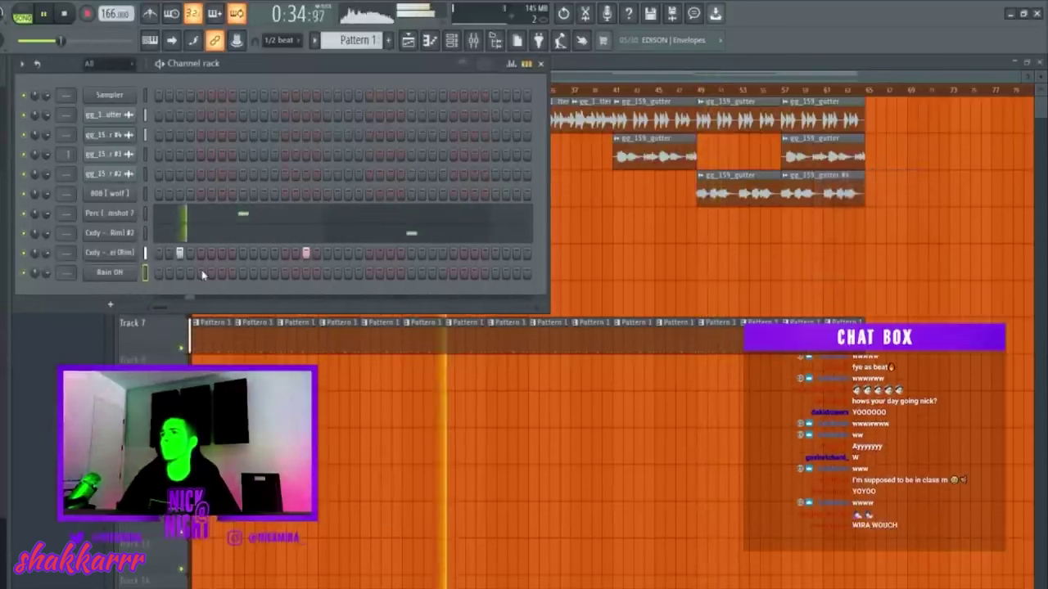
right_click(109, 272)
click(227, 271)
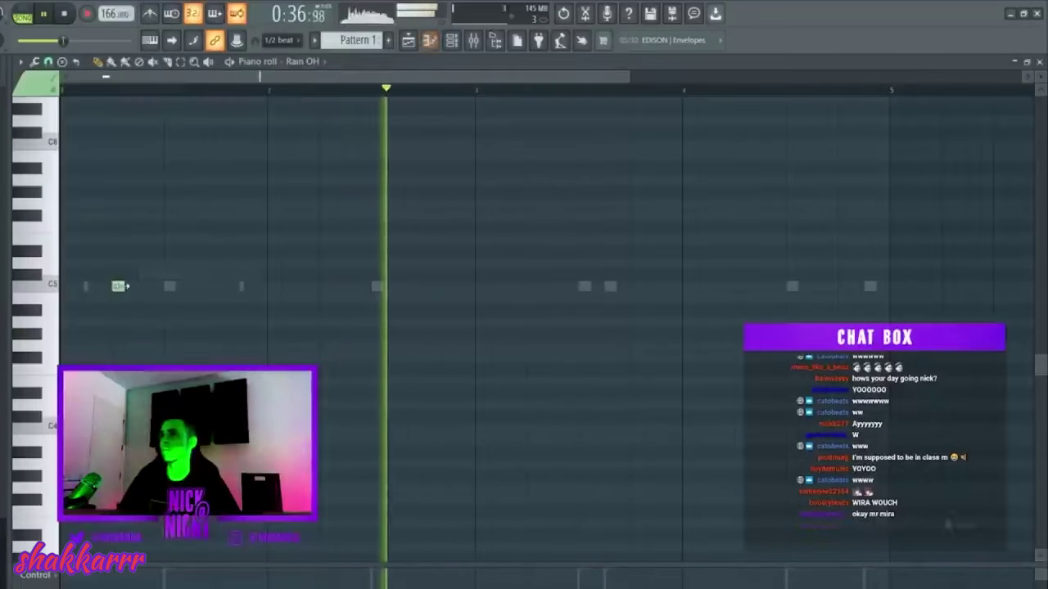
drag(701, 302, 791, 303)
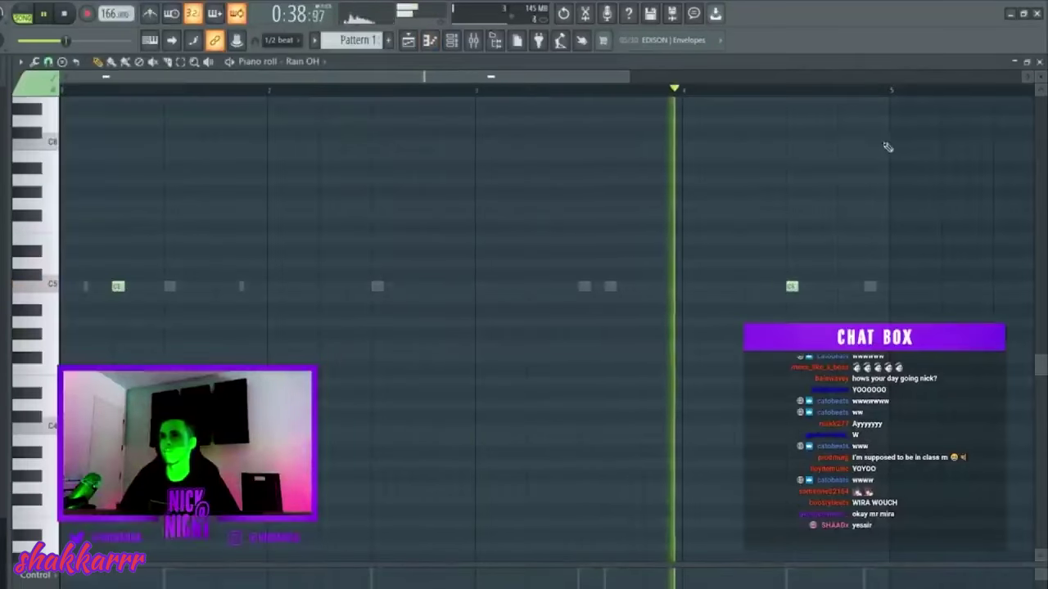
key(F7)
Raise the fade-in and fade-out amounts of the Rain OH sample and close its settings
click(114, 275)
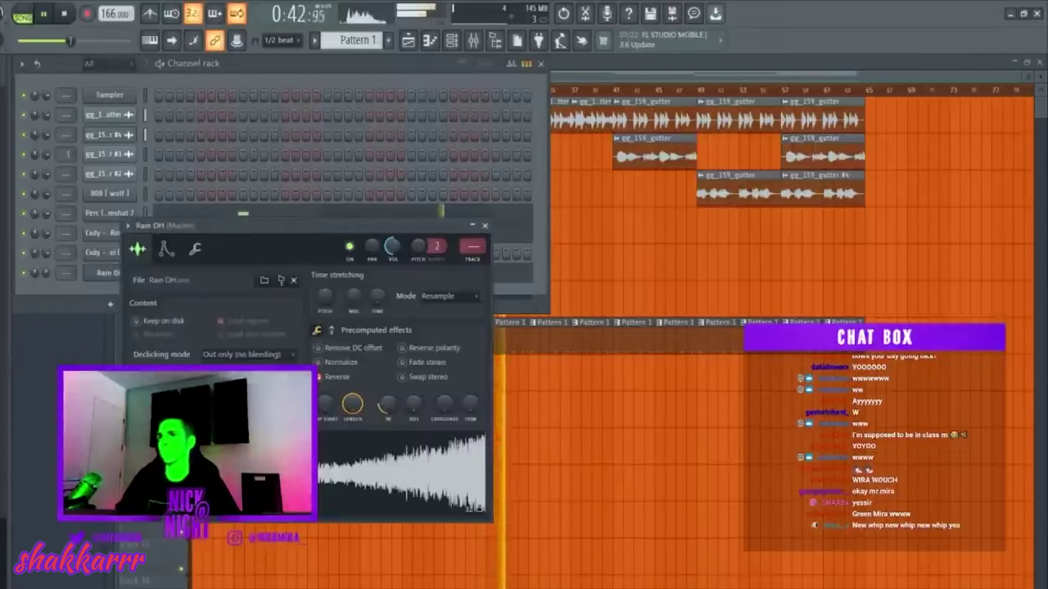
drag(407, 425, 407, 414)
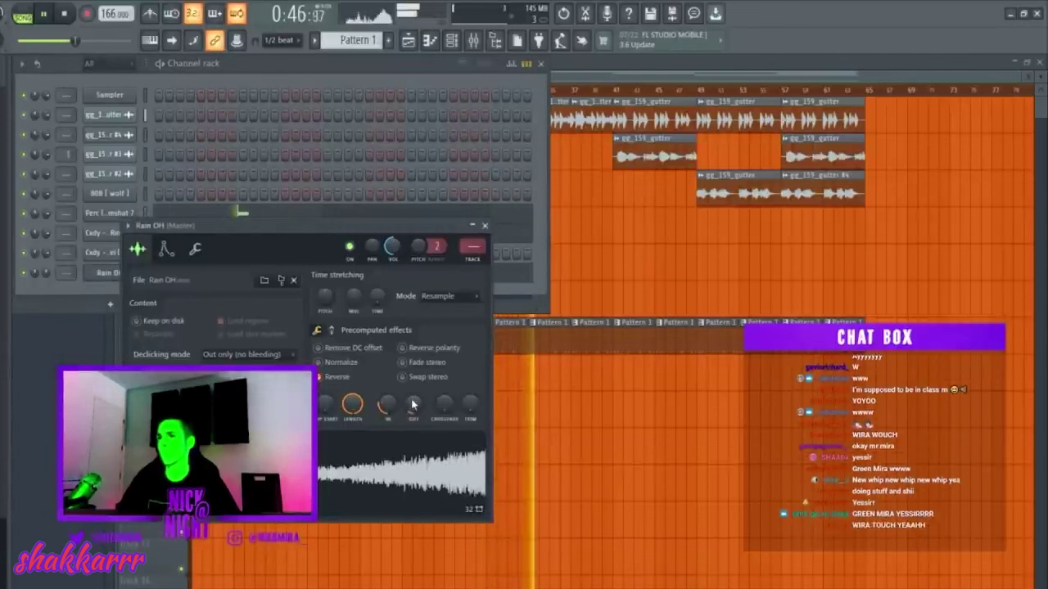
click(109, 272)
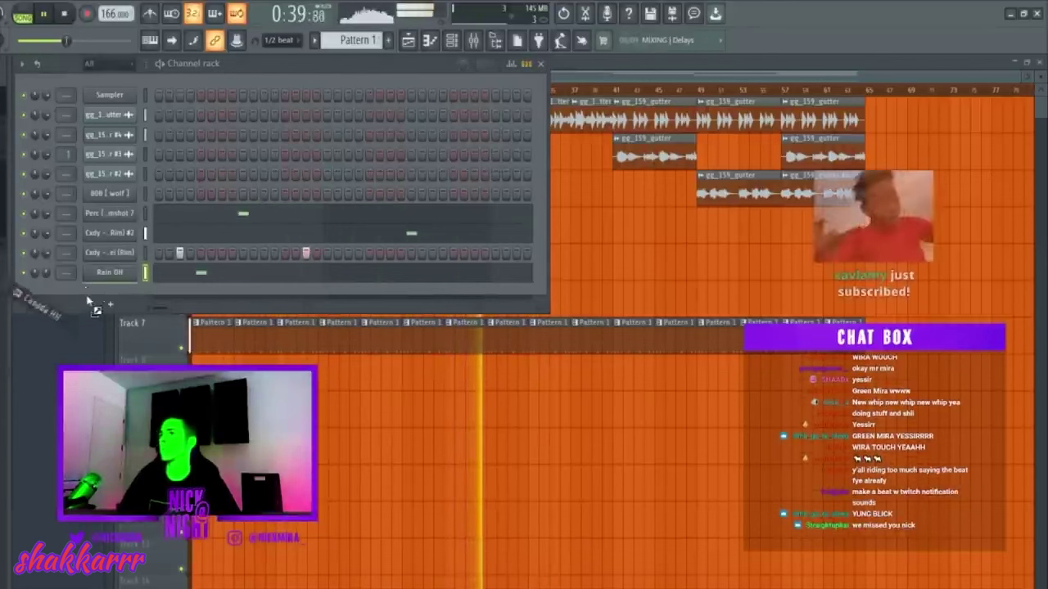
Add the Canada HH sample as a new channel and fill it on each 2 steps
drag(24, 299, 109, 295)
right_click(131, 292)
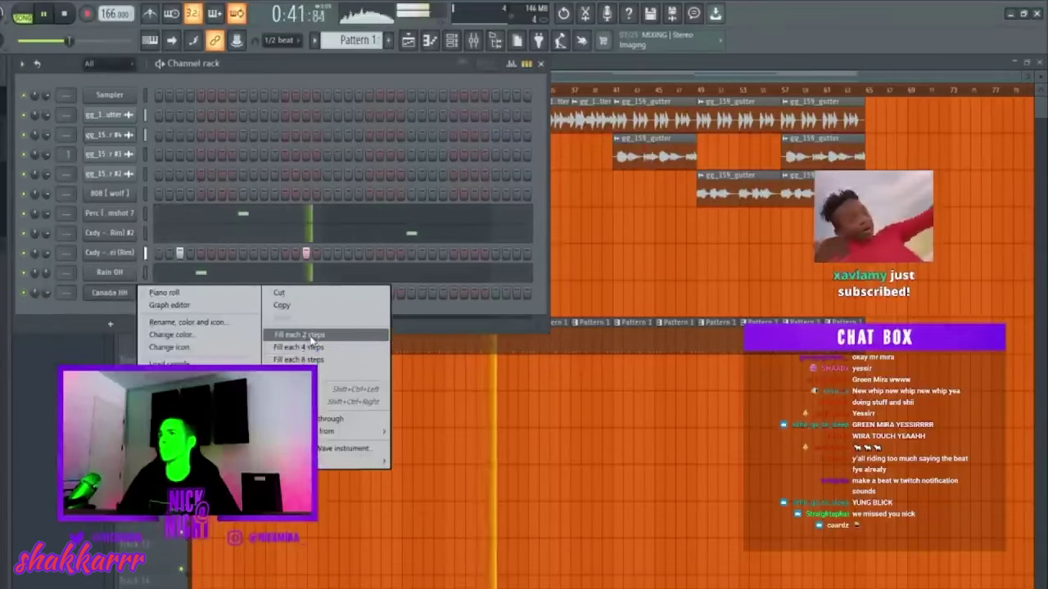
click(340, 341)
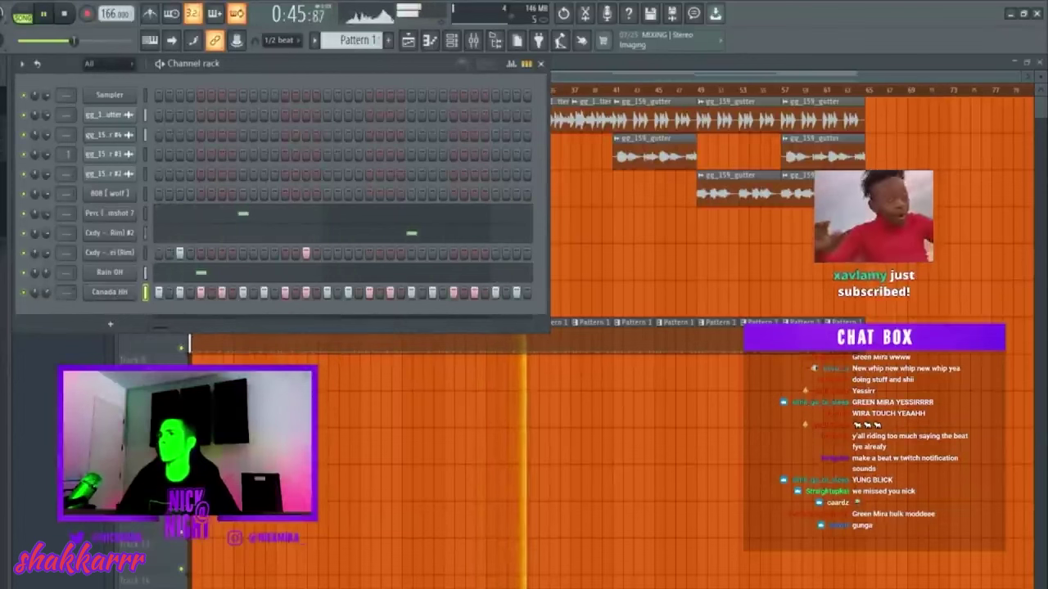
In the 808 [wolf] piano roll, place A#6 at the start of bar 1 and F#6 on beats 2.5 and 4
right_click(131, 193)
click(182, 197)
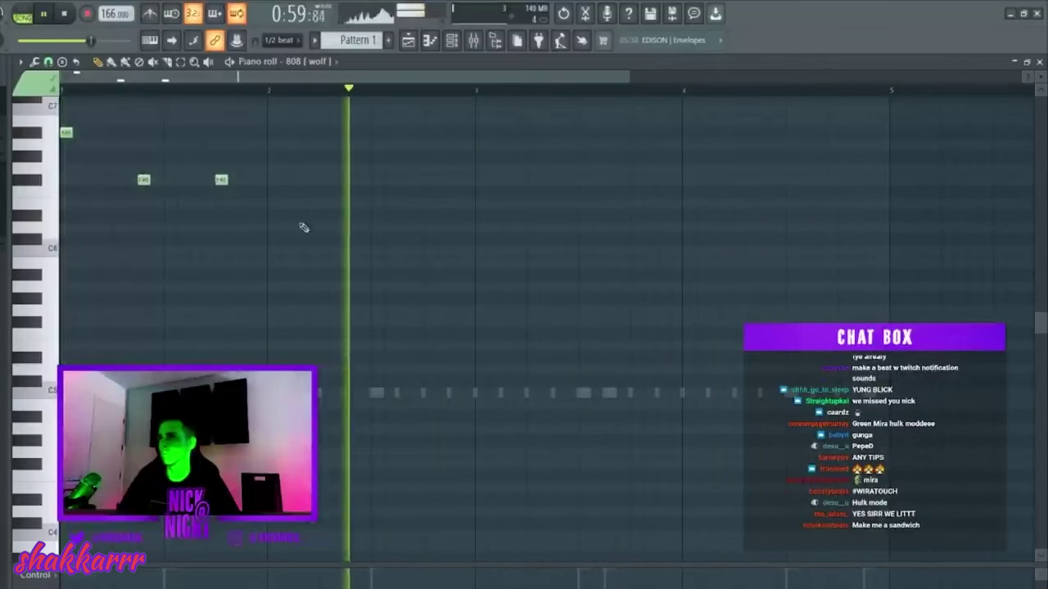
key(F5)
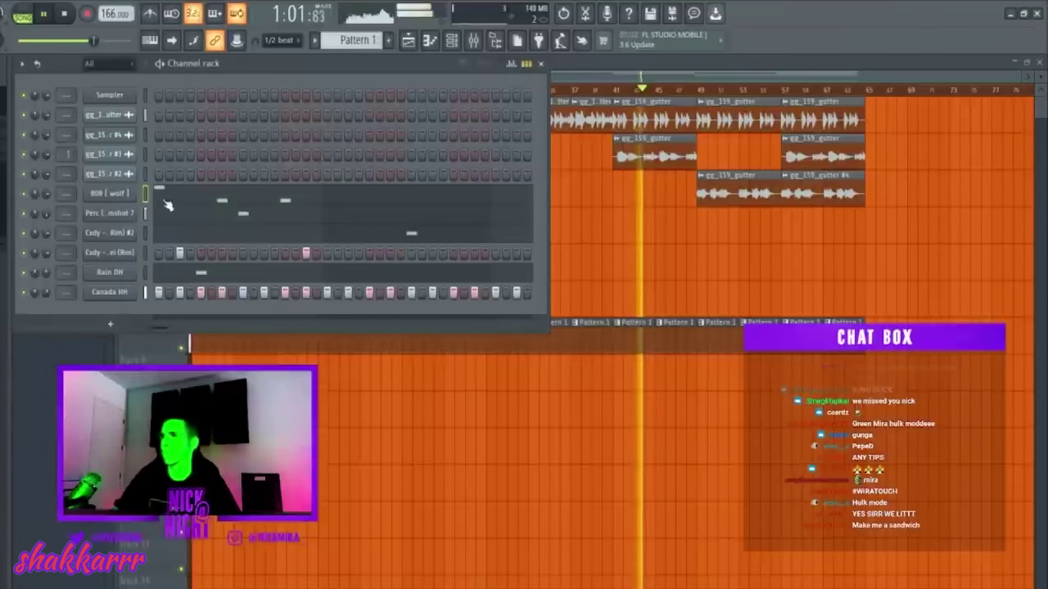
Set the 808 [wolf] channel to cut itself, with both its cut and cut-by groups at 1
click(109, 197)
click(113, 166)
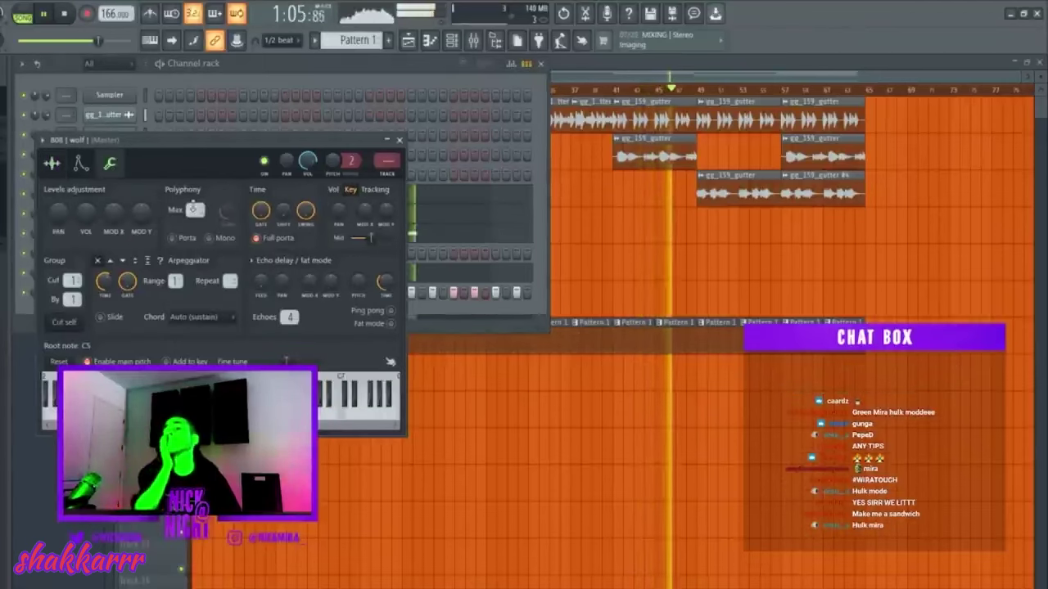
click(400, 141)
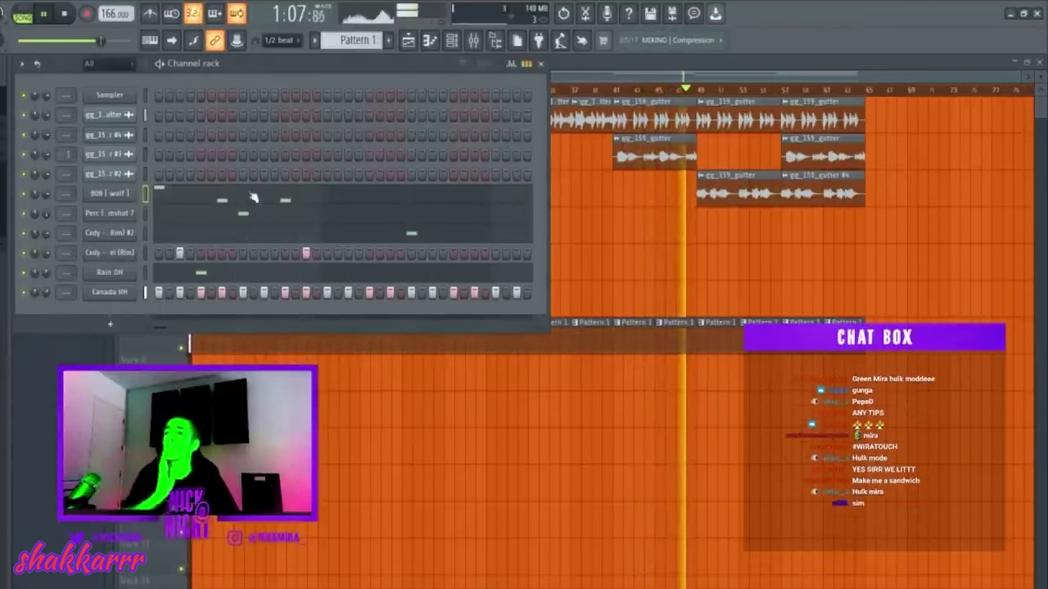
Add a G#6 note on beat 2 of bar 2 in 808 [wolf] and stretch the notes legato up to bar 3
click(229, 202)
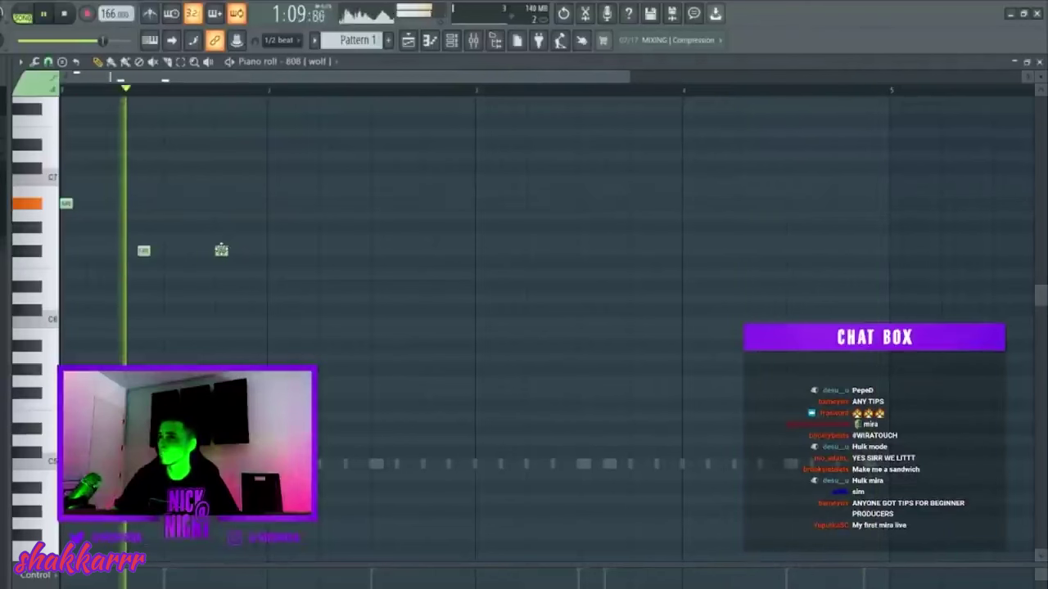
click(322, 229)
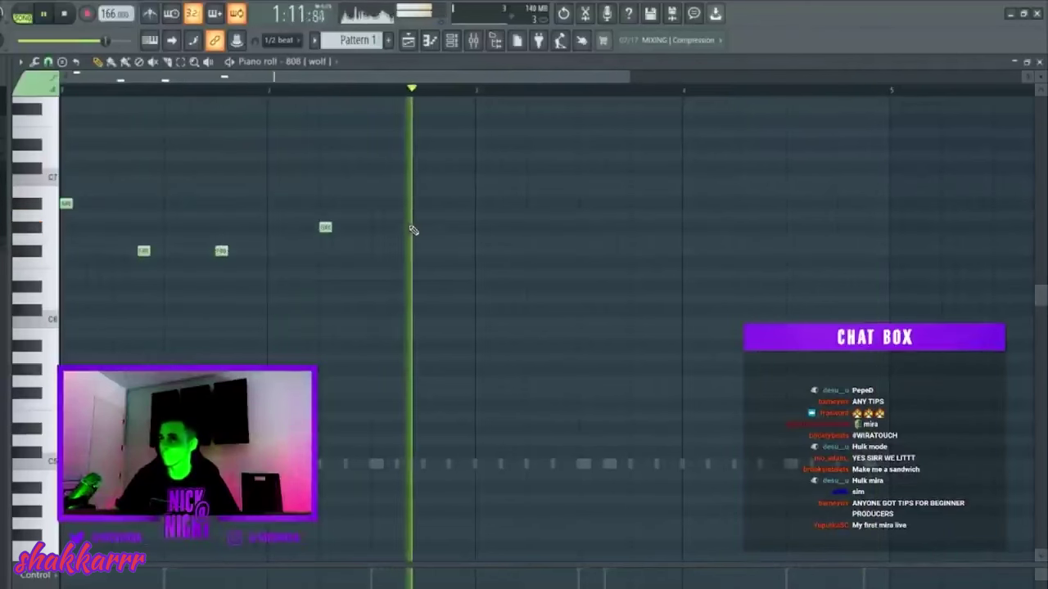
click(485, 211)
drag(485, 211, 480, 215)
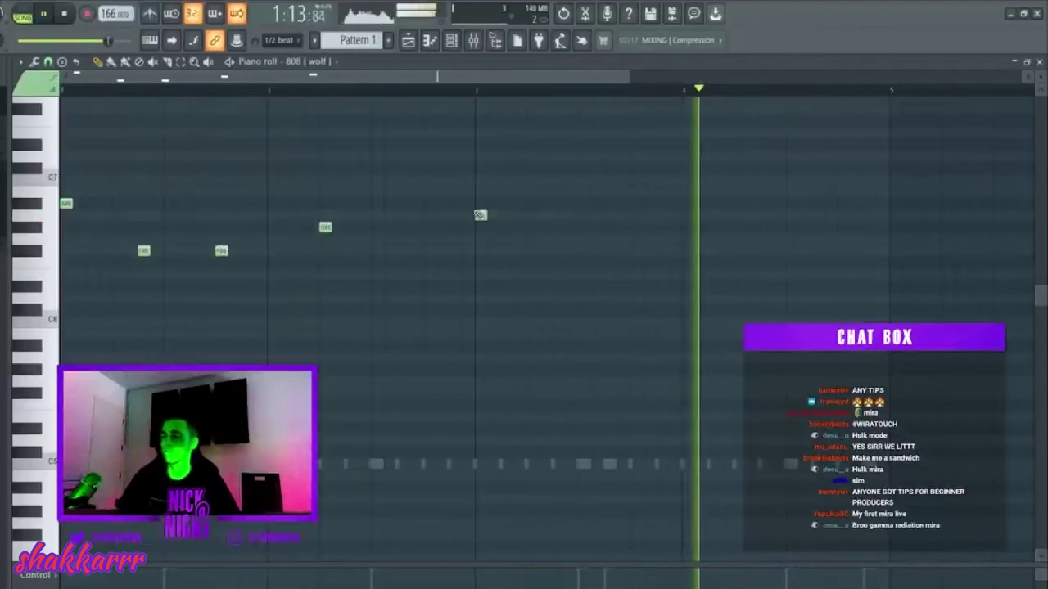
key(ctrl+l)
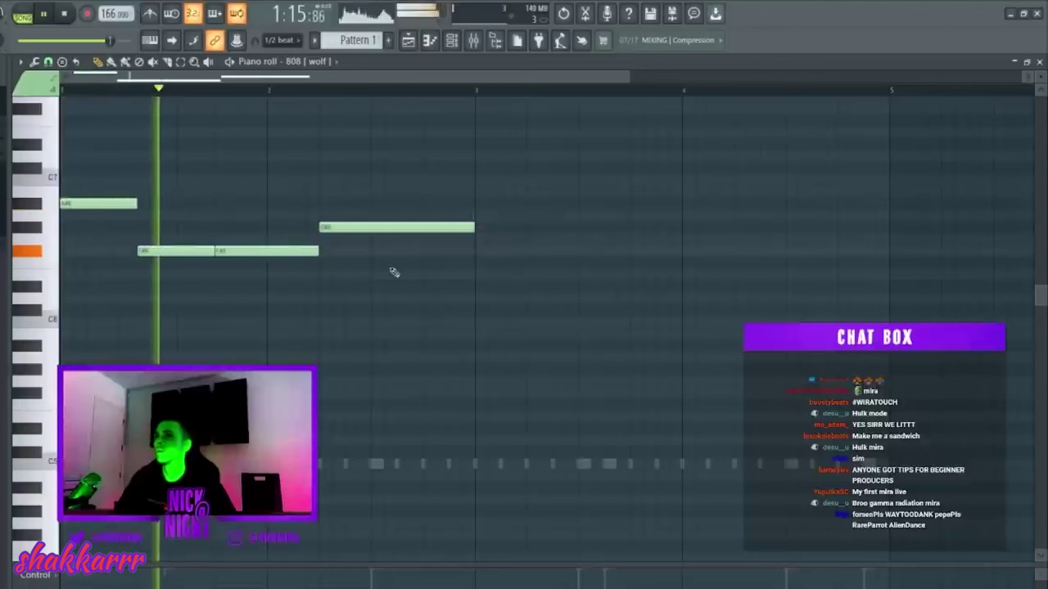
Add a half-beat C#6 slide note at the start of bar 2 and duplicate the two-bar 808 phrase into bars 3 and 4
click(286, 334)
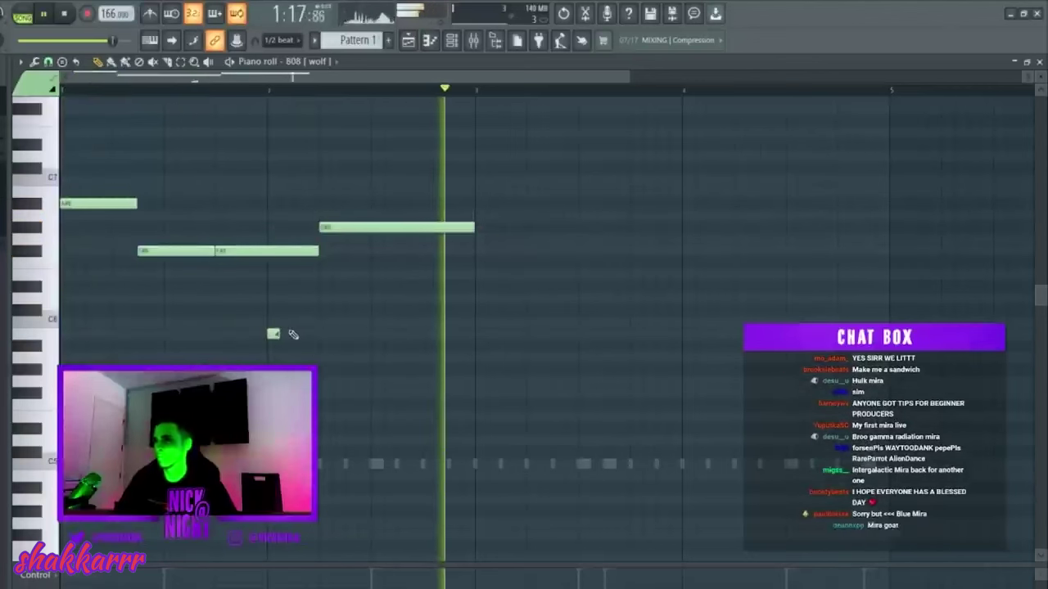
key(space)
click(280, 333)
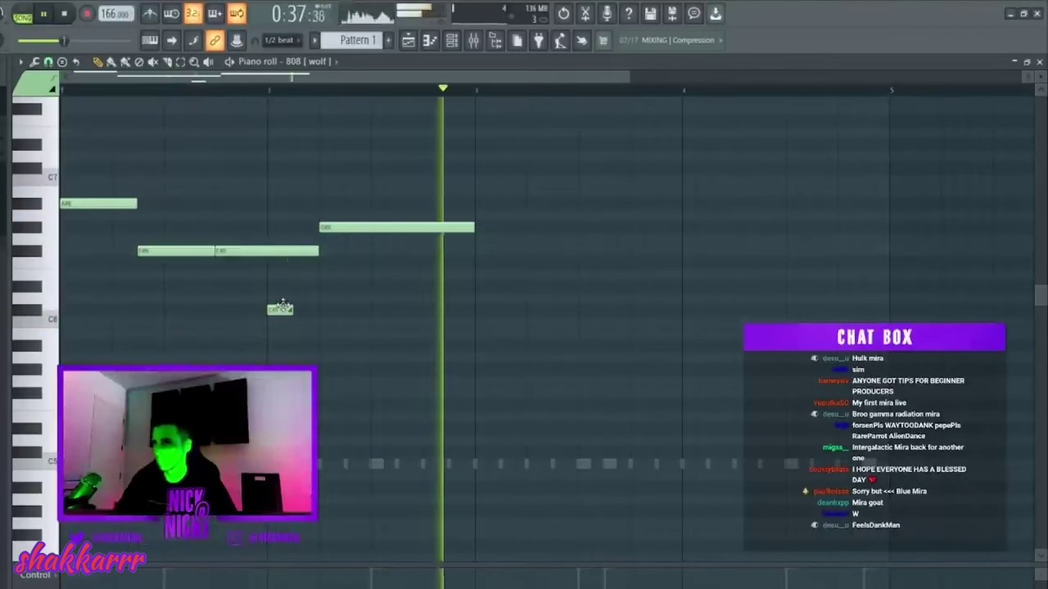
key(ctrl+b)
click(364, 268)
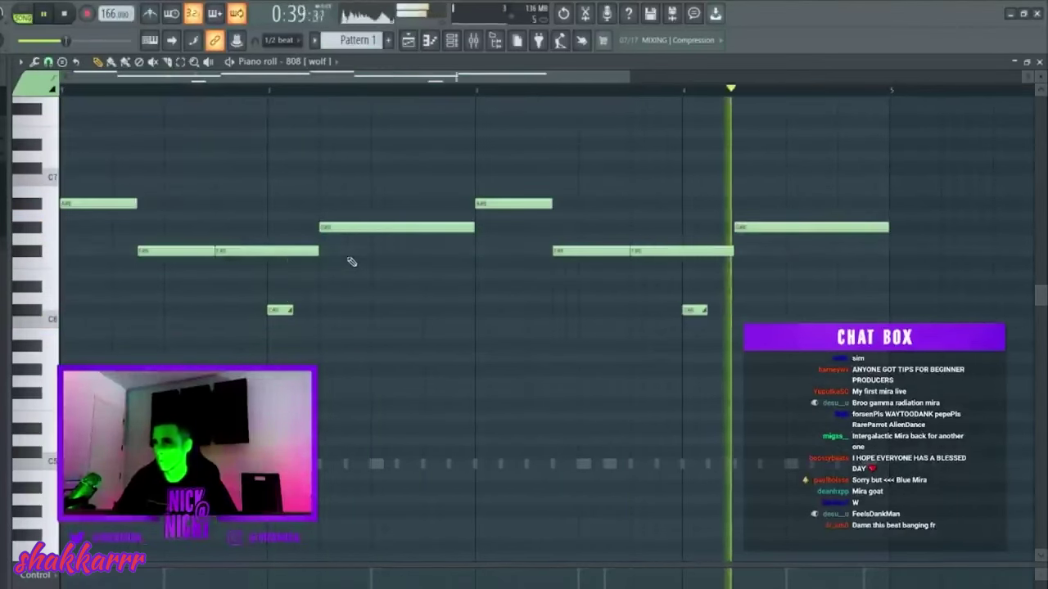
Delete the slide note and the G#6 note in bar 2, and add a two-beat F#6 note on beat 2
right_click(280, 310)
key(ctrl+a)
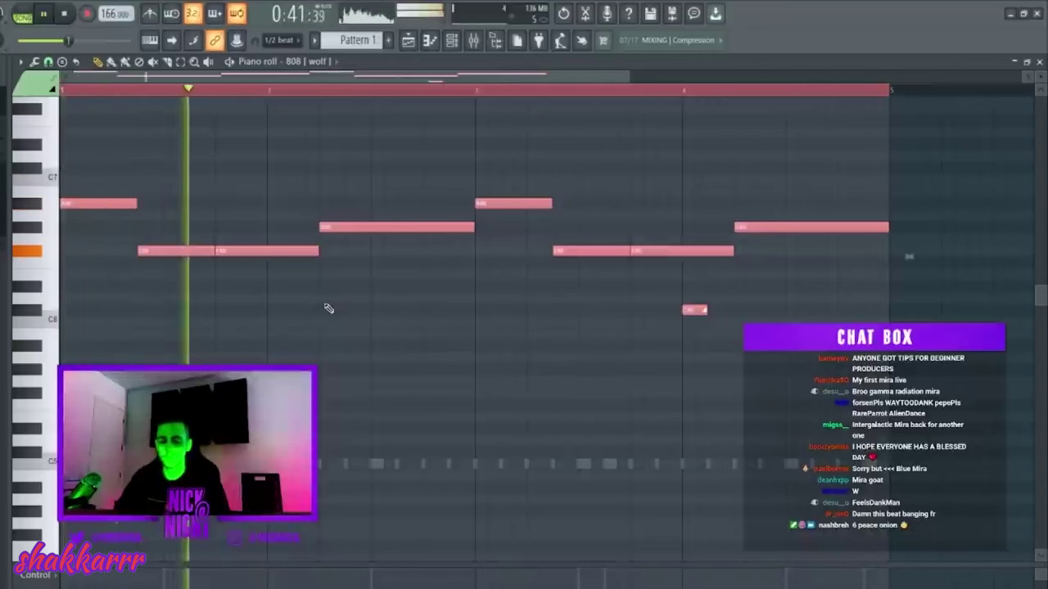
click(328, 308)
right_click(385, 227)
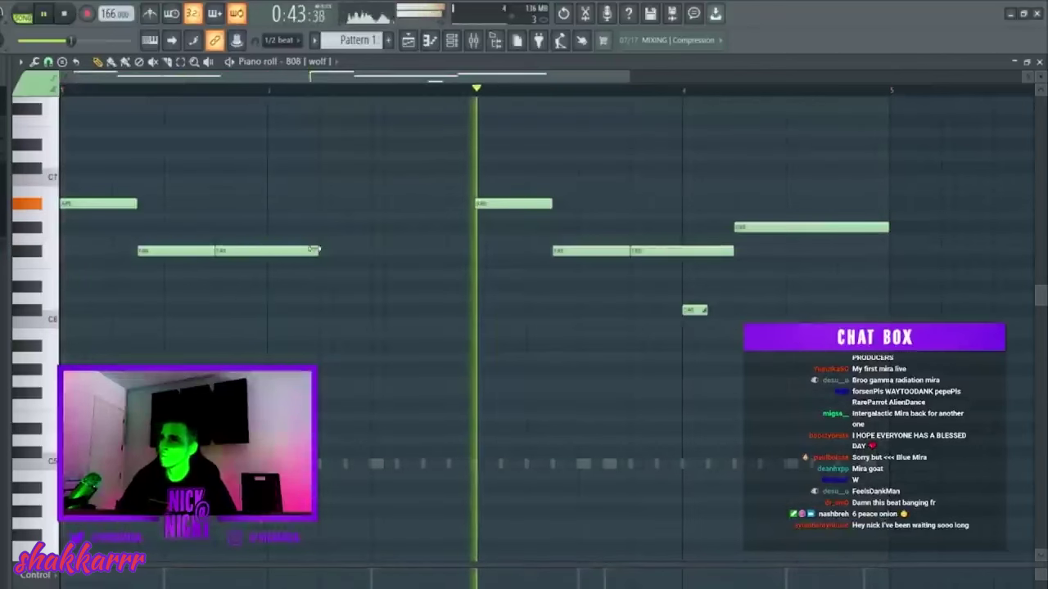
click(326, 250)
Transpose all the 808 [wolf] notes down one octave and deselect them
key(ctrl+a)
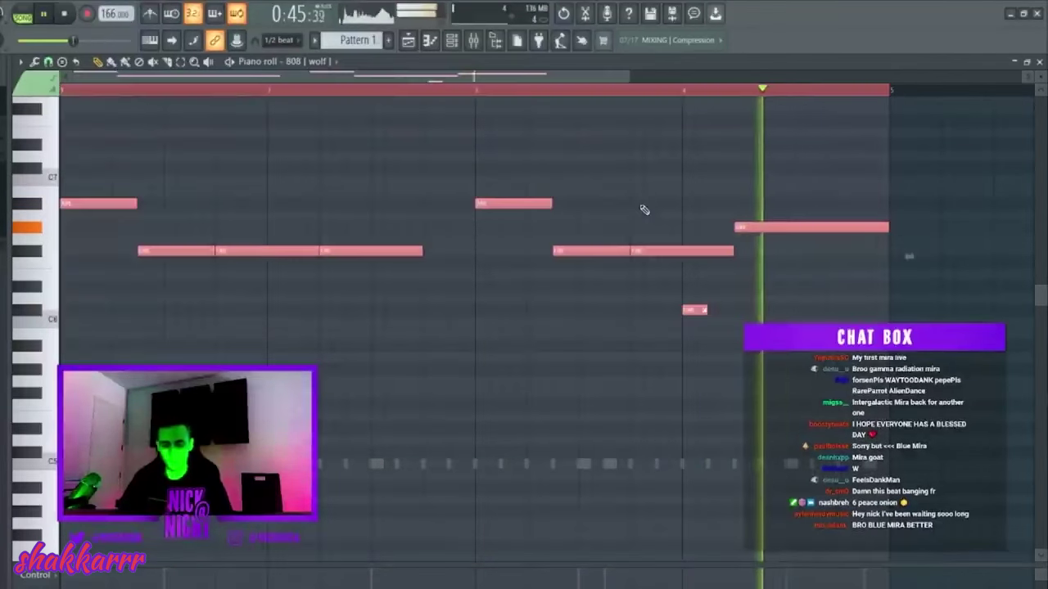
key(ctrl+Down)
scroll(510, 267, up, 1)
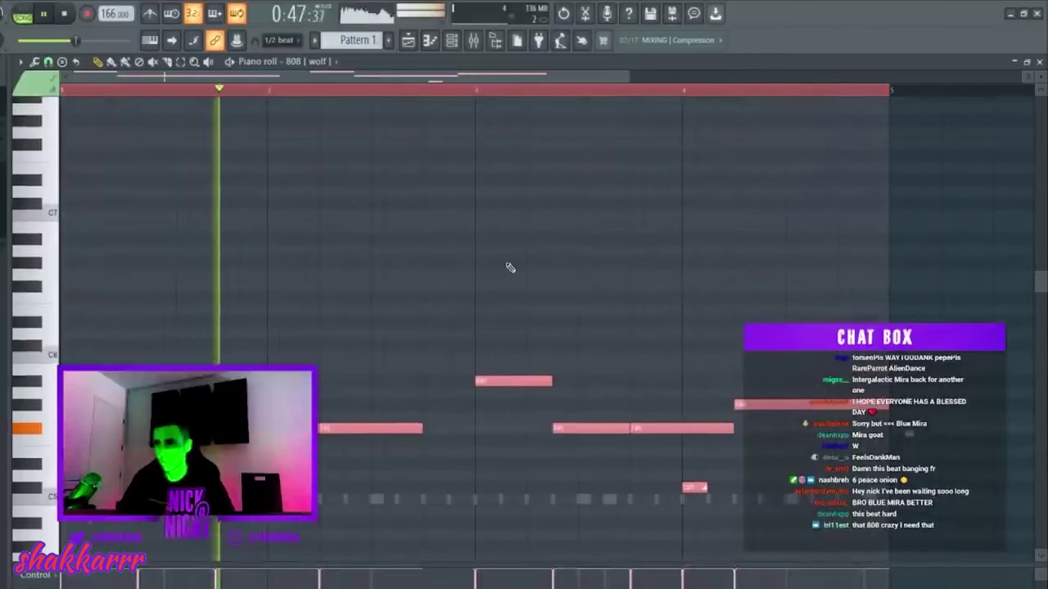
click(482, 238)
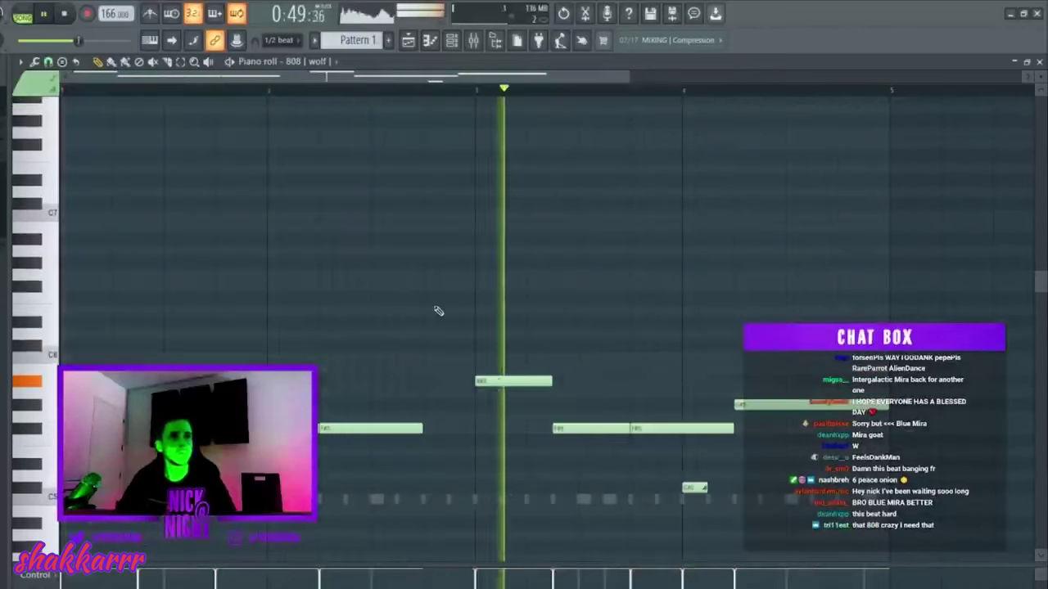
Leave the piano roll and open the Fruity Limiter on the mixer's master track
key(F7)
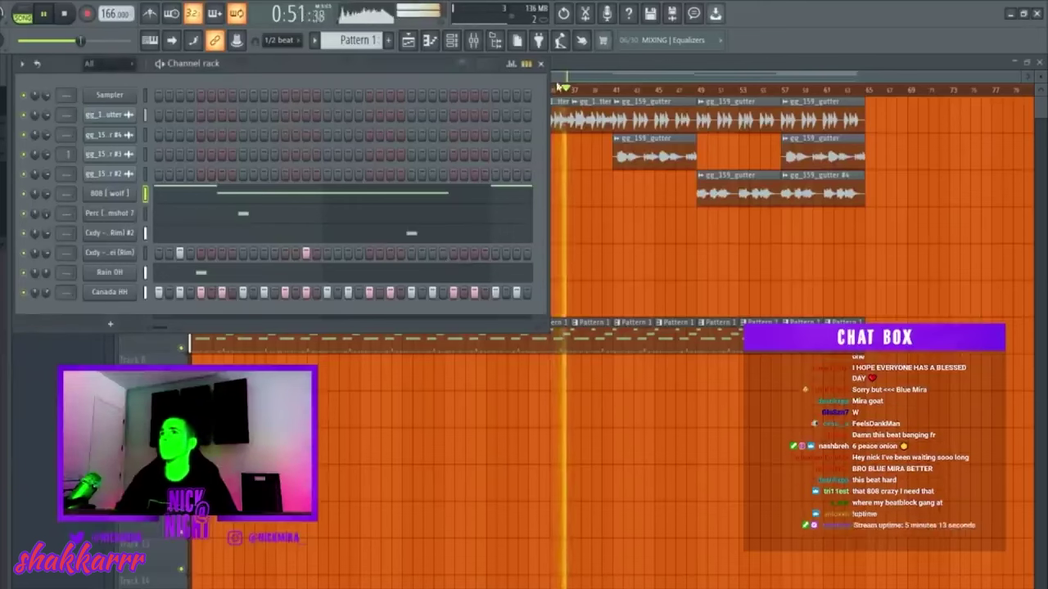
click(473, 41)
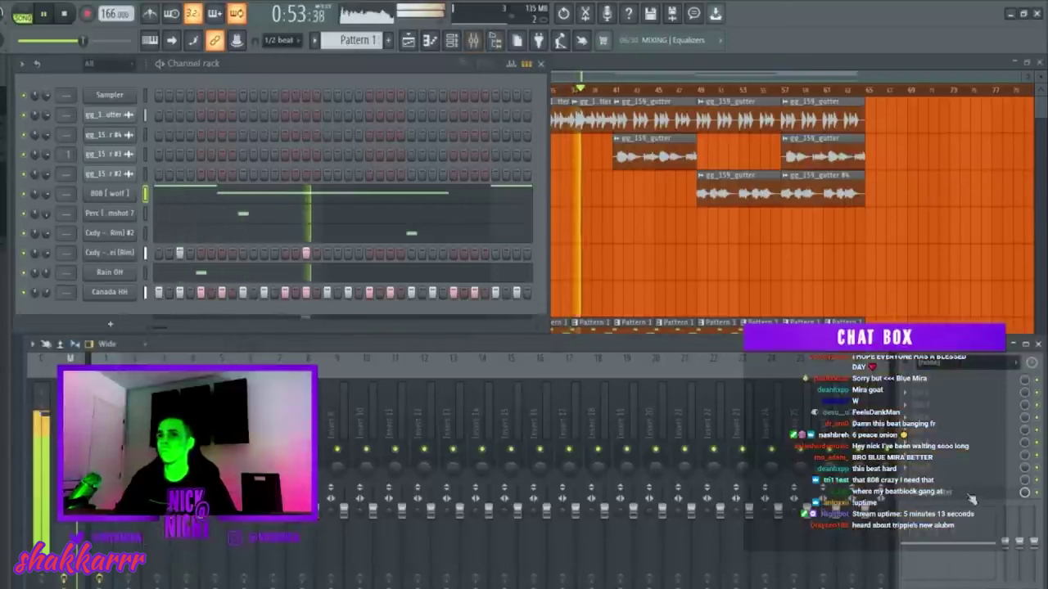
click(971, 499)
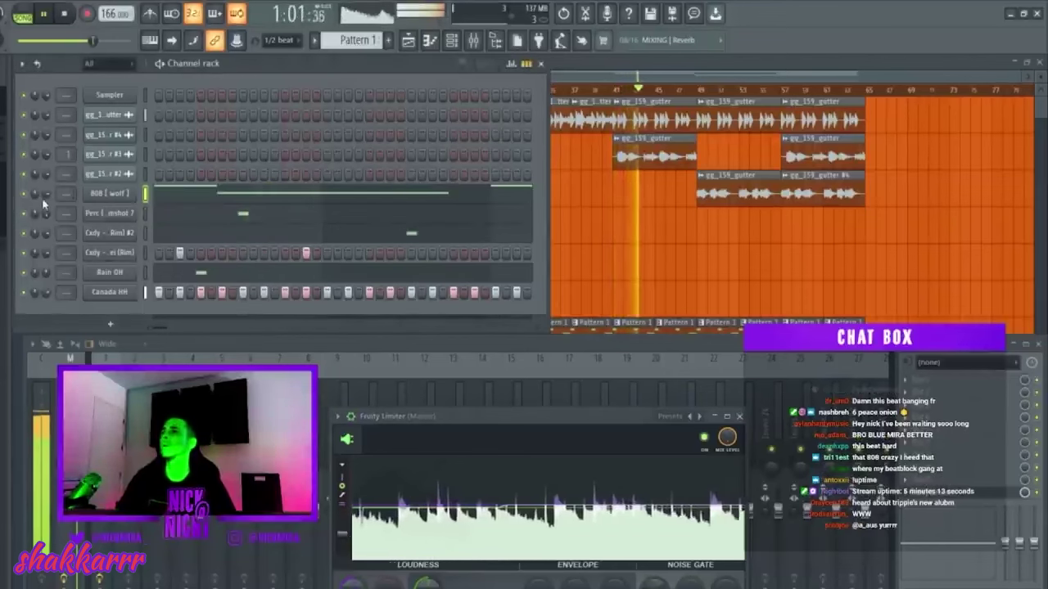
Lower the 808 [wolf] note at the start of bar 3 by one octave to A#4
click(189, 196)
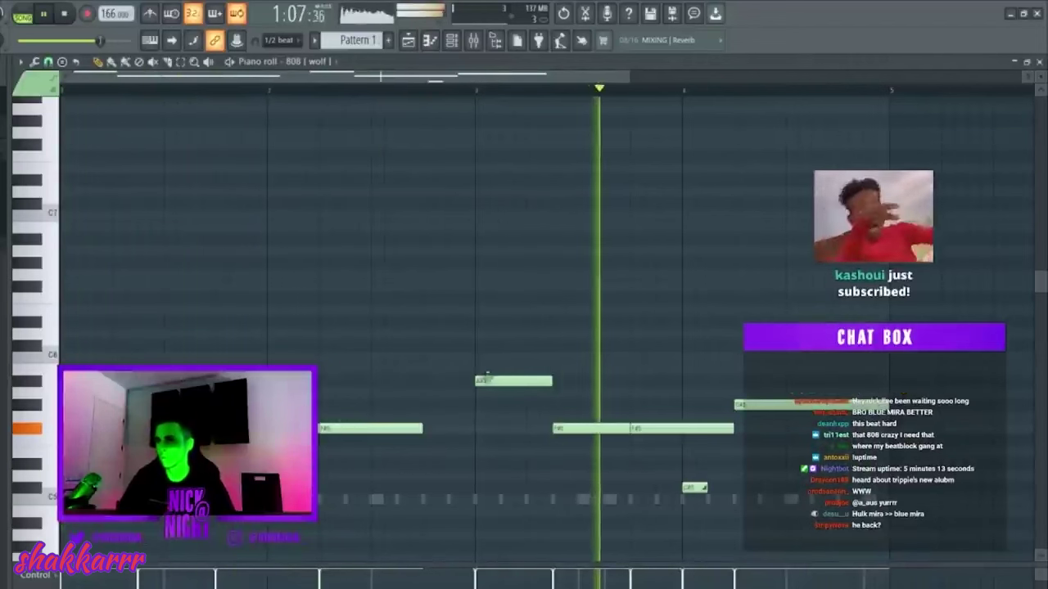
click(514, 381)
key(ctrl+Down)
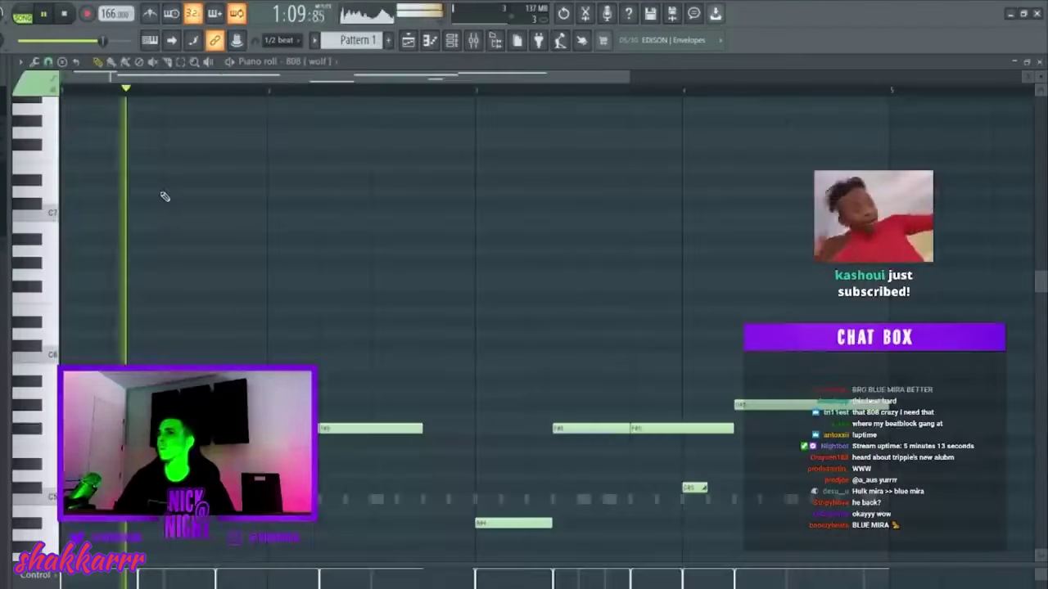
Raise the whole 808 melody one octave, and lower the first note of bar 1 by an octave to A#5
scroll(165, 197, down, 4)
click(106, 239)
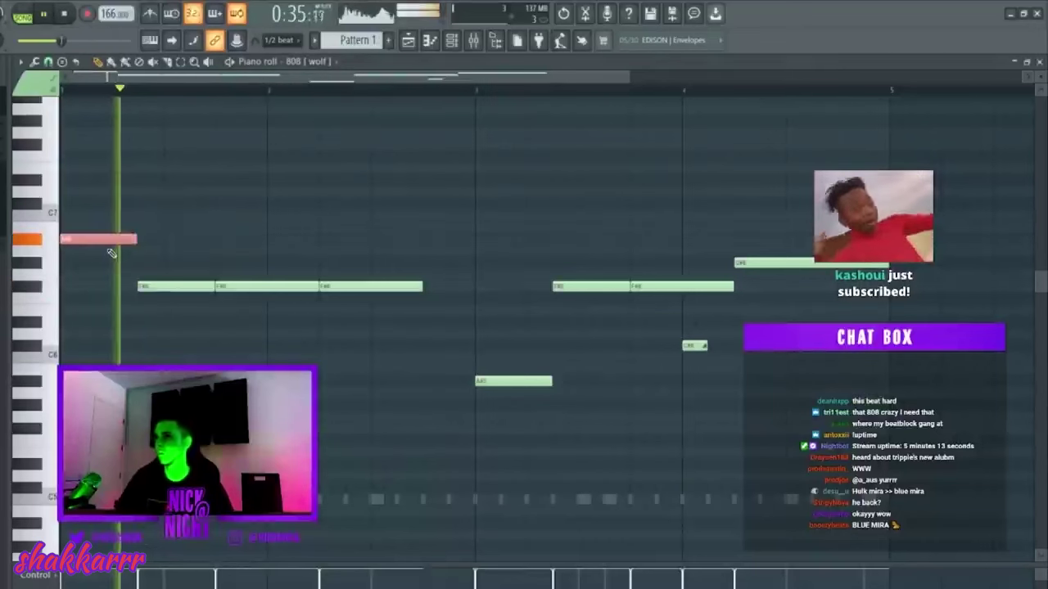
key(Delete)
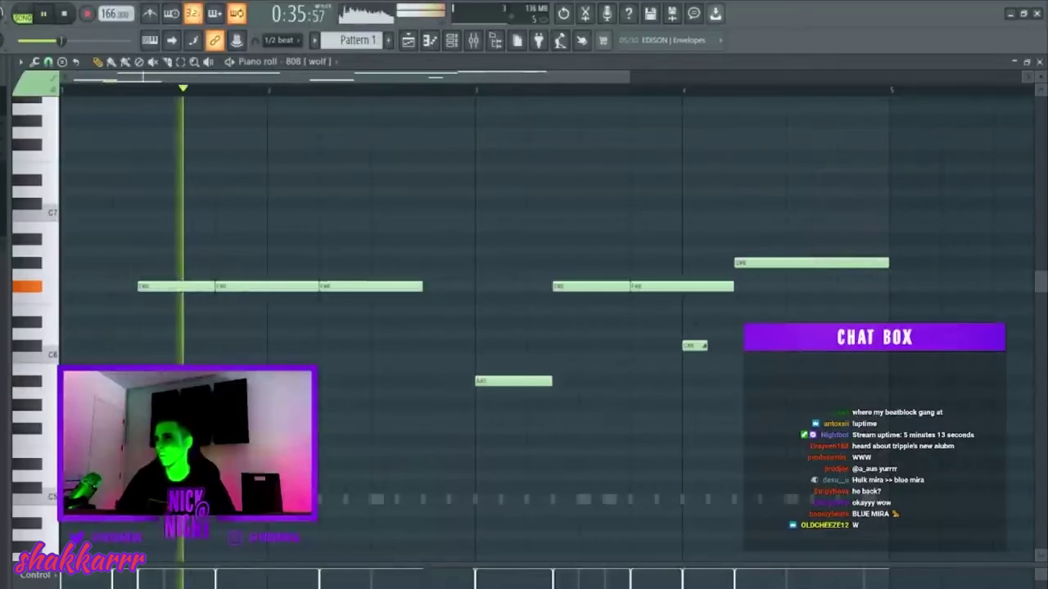
Move the F#6 note in bar 2 to C#6 and half a beat earlier, and add a two-beat F5 note on beat 3
drag(338, 287, 338, 299)
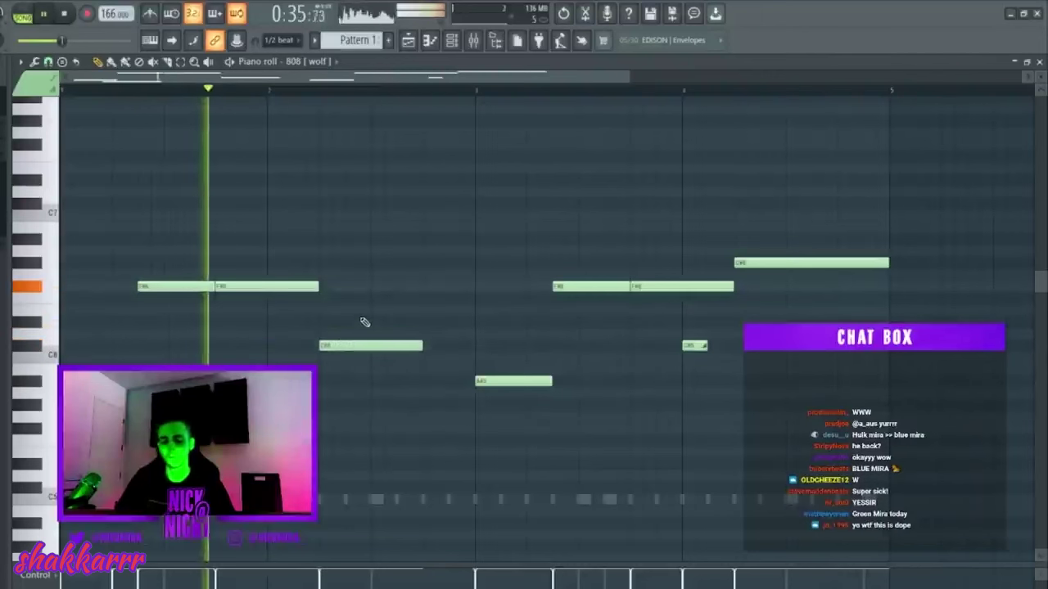
drag(344, 346, 317, 345)
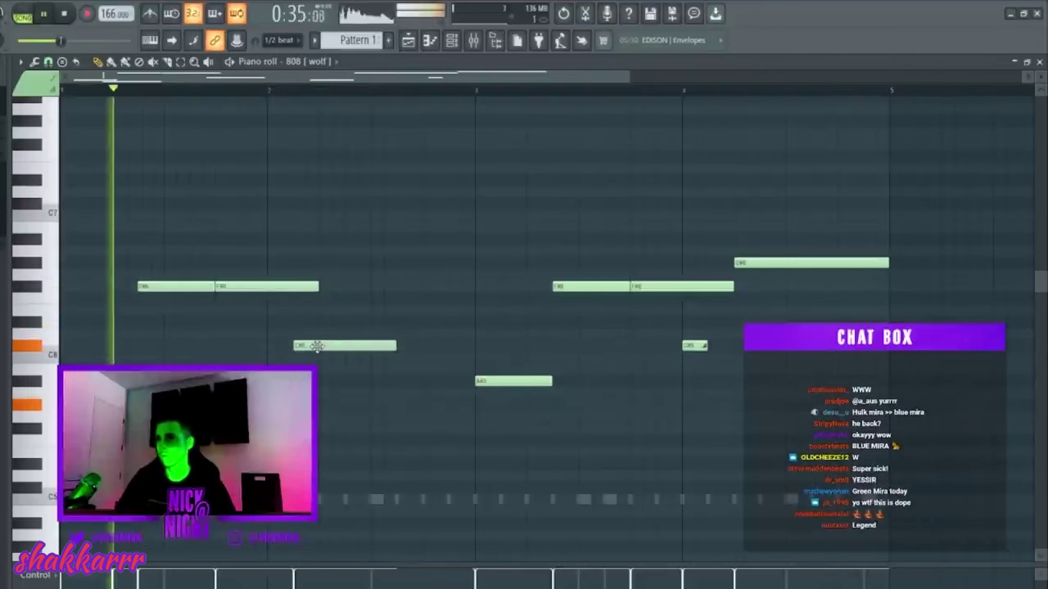
click(374, 435)
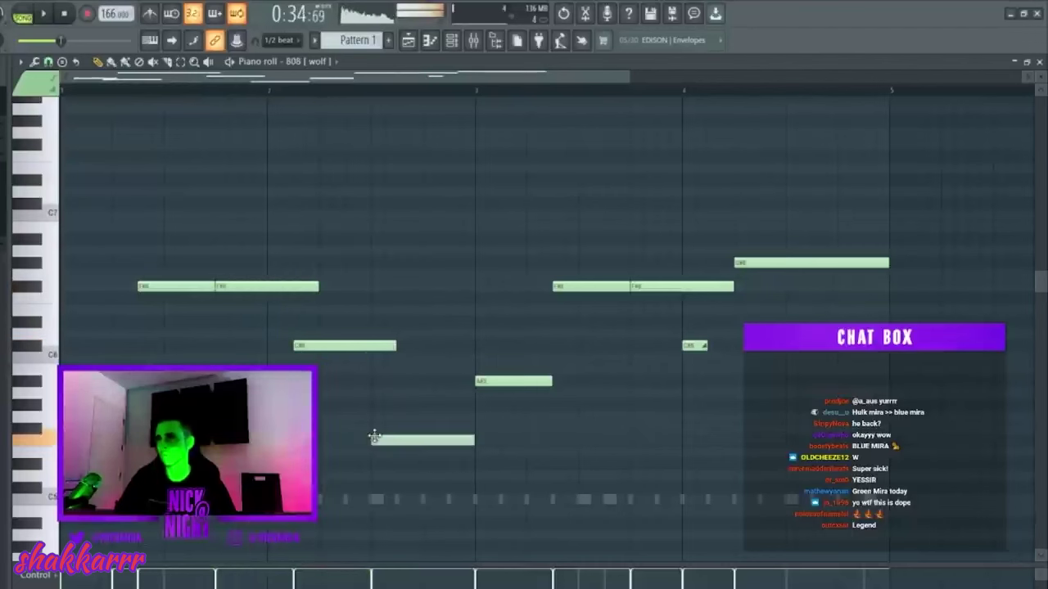
Replace the low 808 note in bar 2 with a half-beat C#6 note ending at bar 3, and trim the overlapping notes
right_click(375, 435)
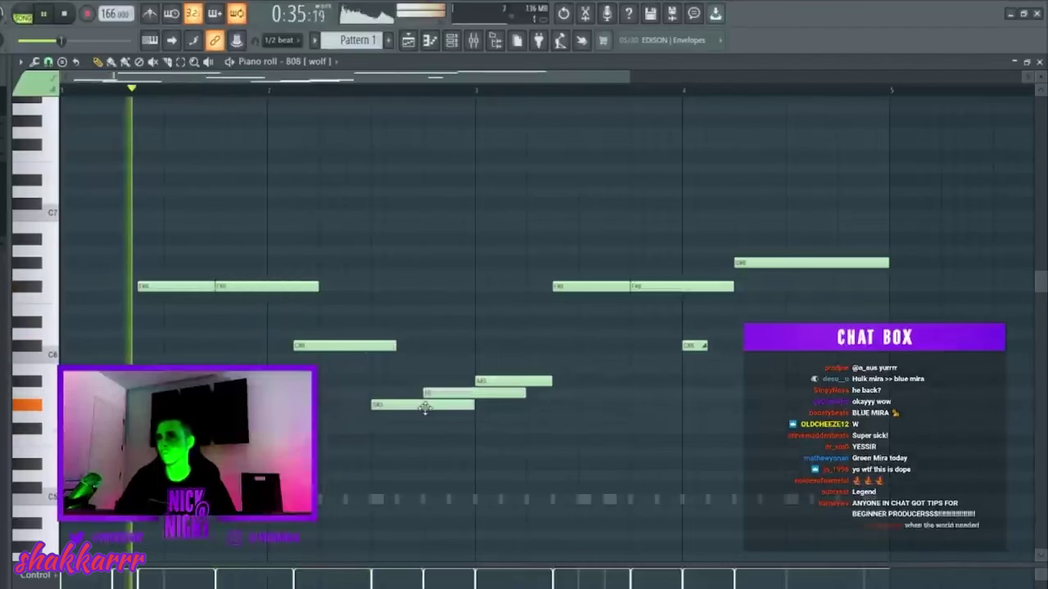
click(449, 404)
key(ctrl+l)
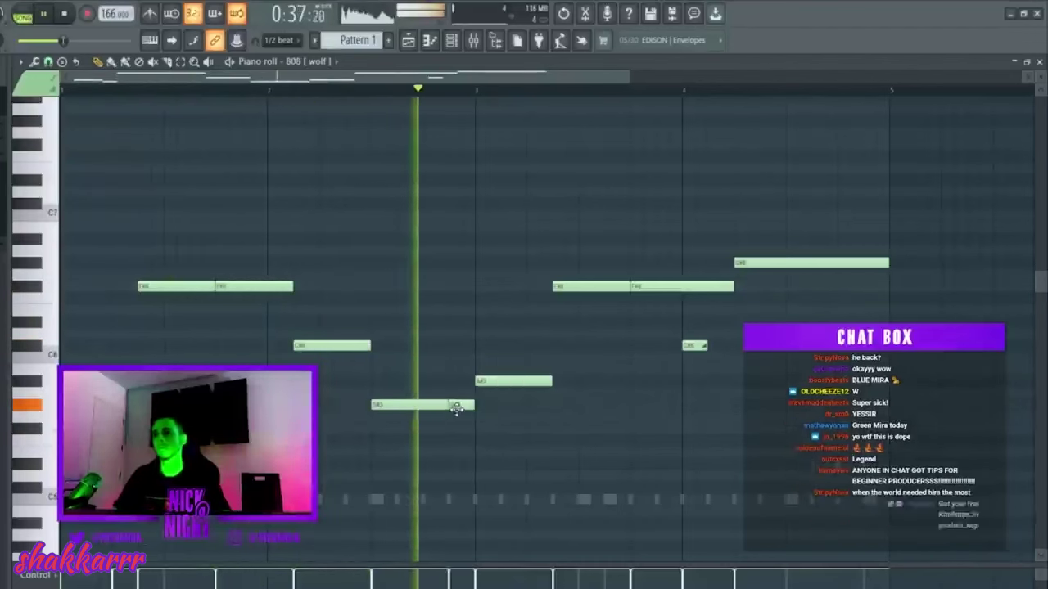
key(ctrl+a)
key(ctrl+d)
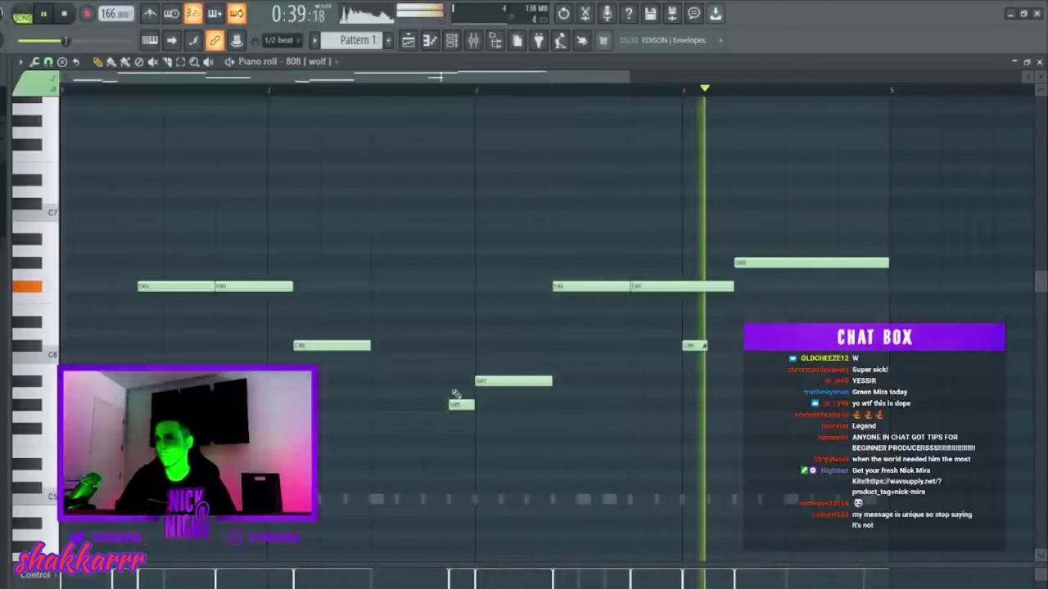
drag(459, 405, 456, 344)
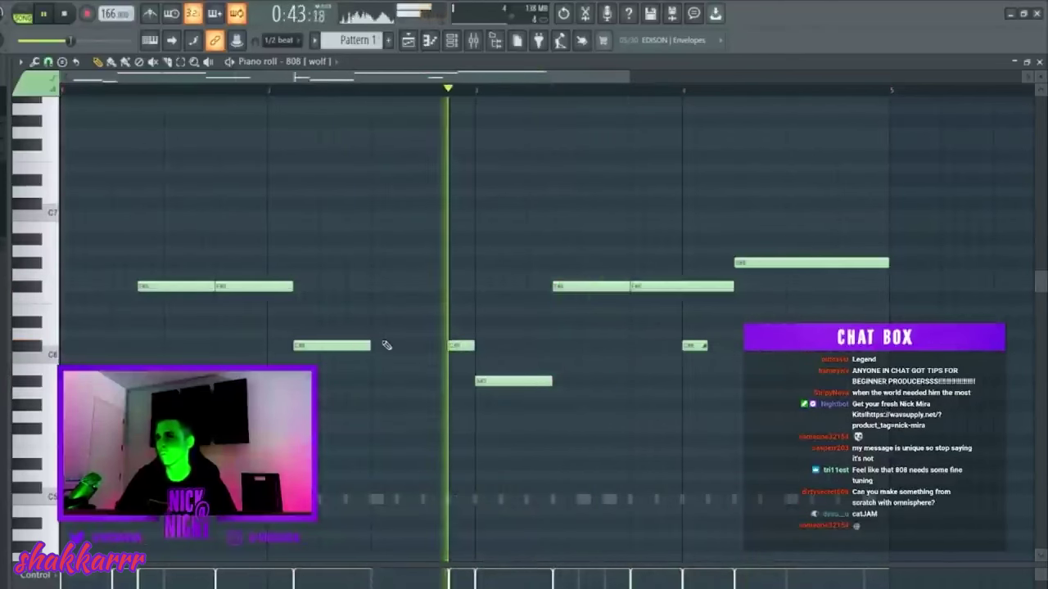
Lower the whole 808 melody one octave, and make the opening note an A#5 lasting one and a half beats
key(ctrl+Down)
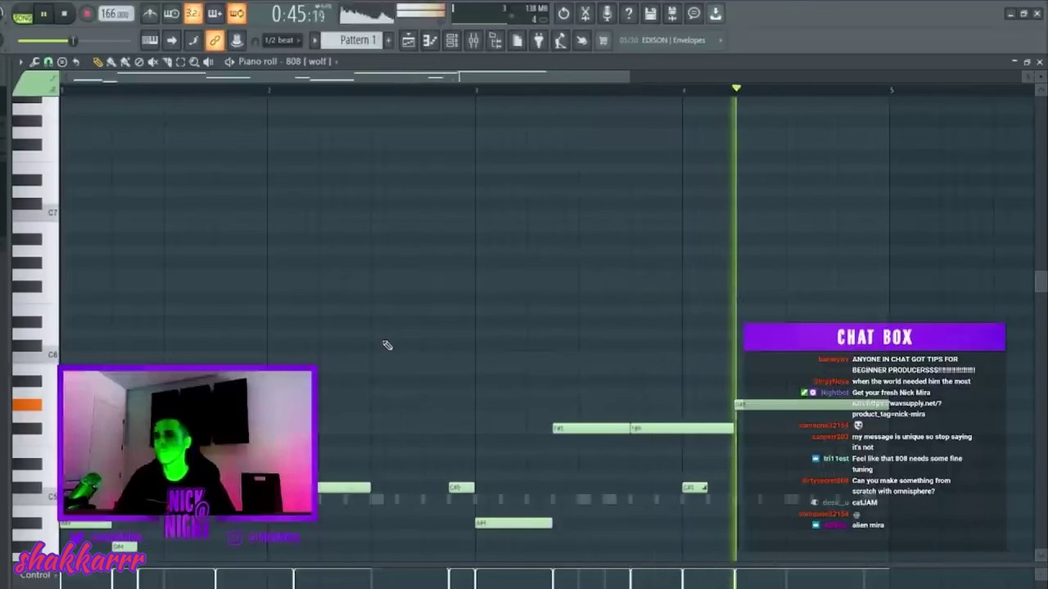
key(F7)
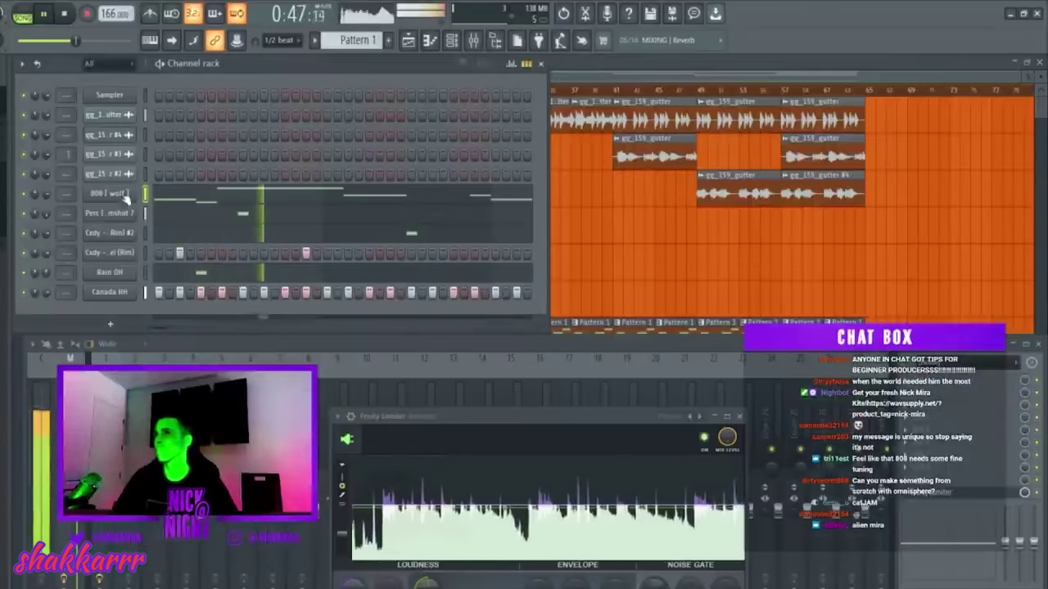
key(F7)
scroll(199, 216, down, 2)
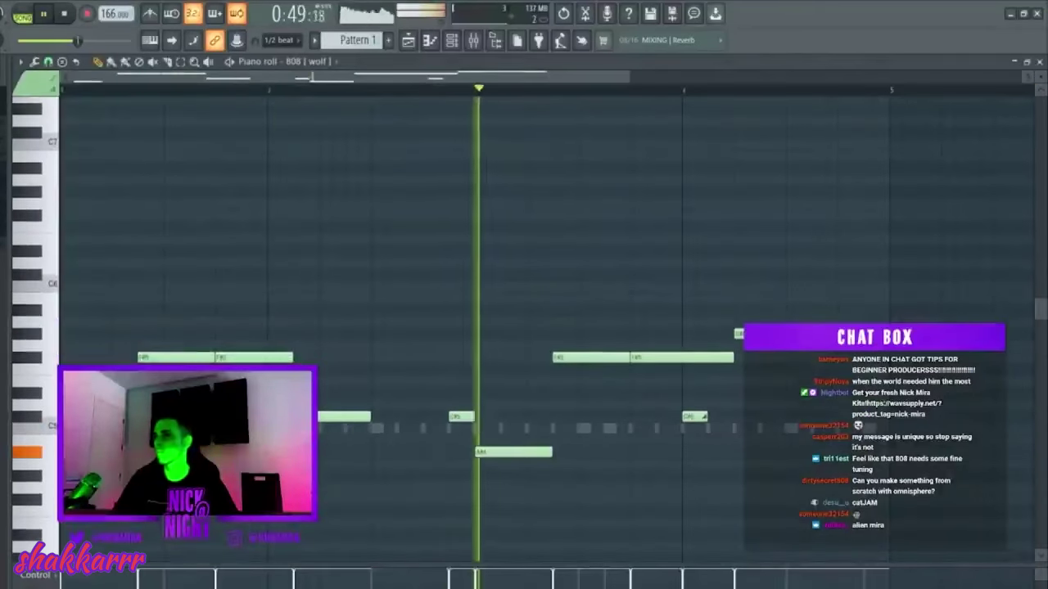
drag(112, 310, 129, 312)
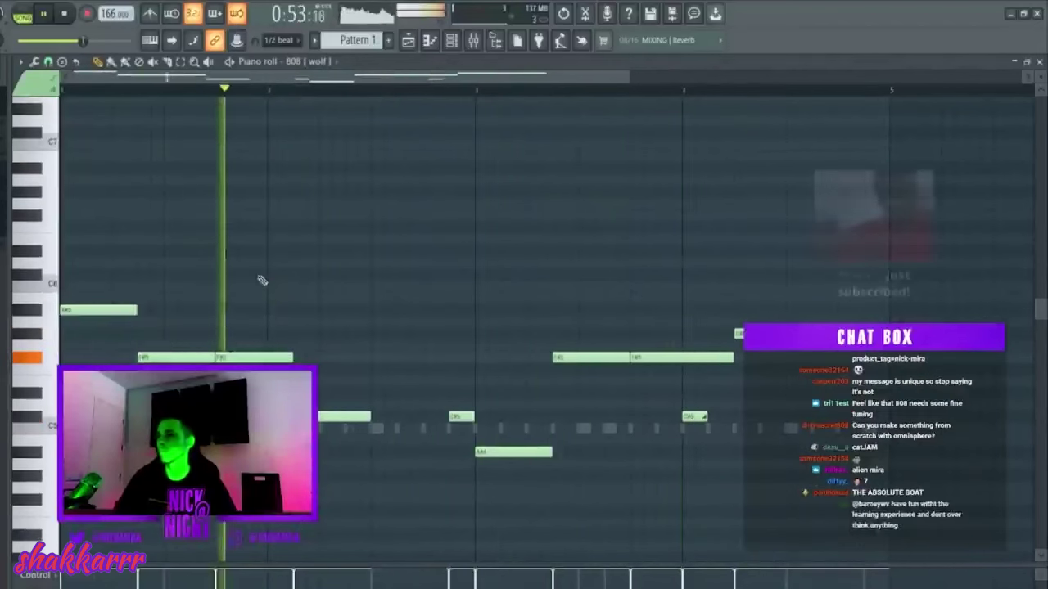
Leave the piano roll and route the Canada HH channel to mixer track 2
key(F7)
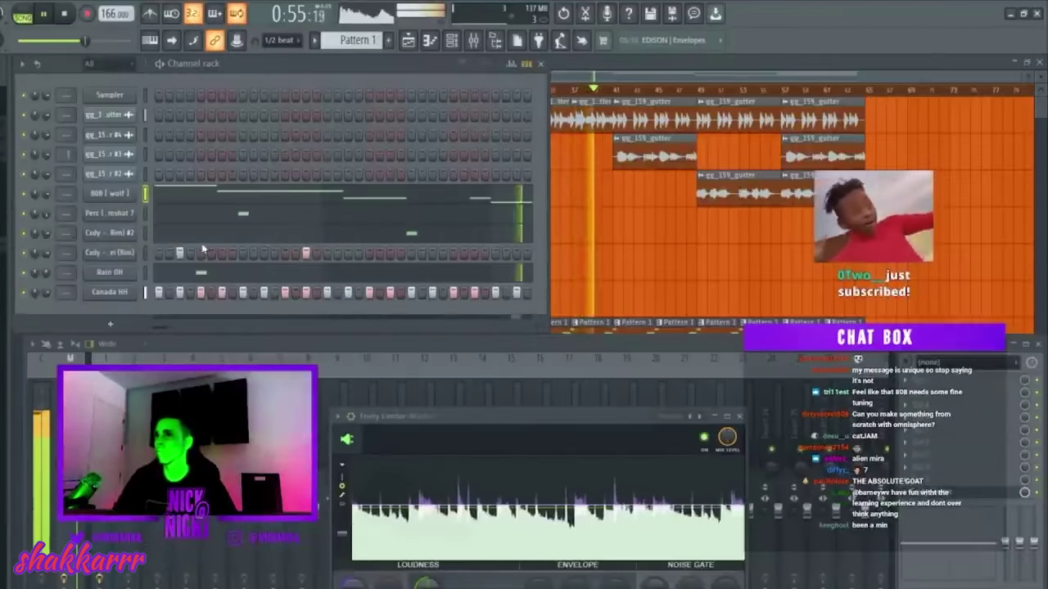
click(109, 291)
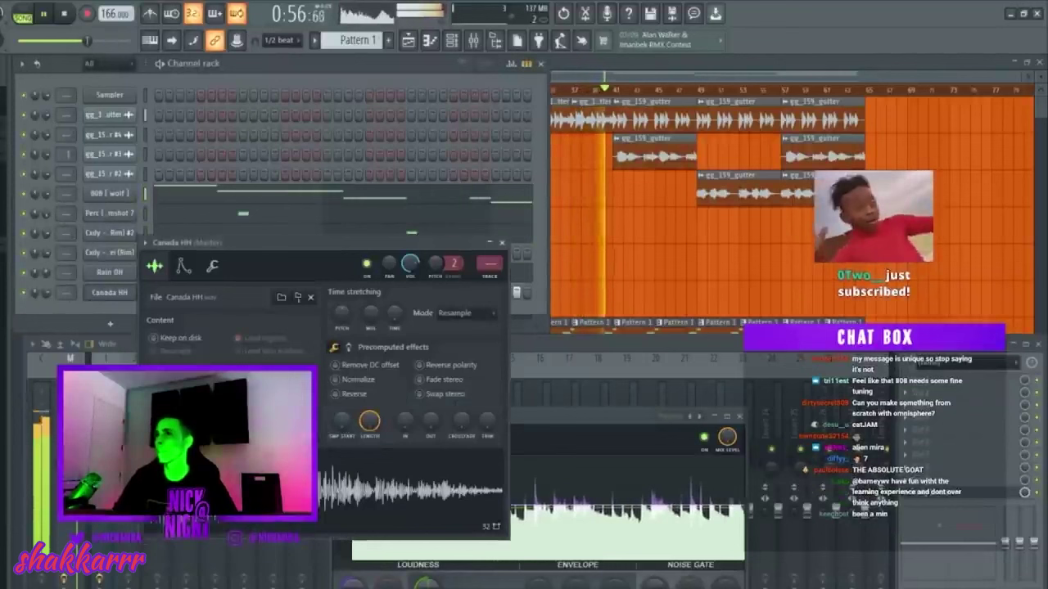
click(491, 277)
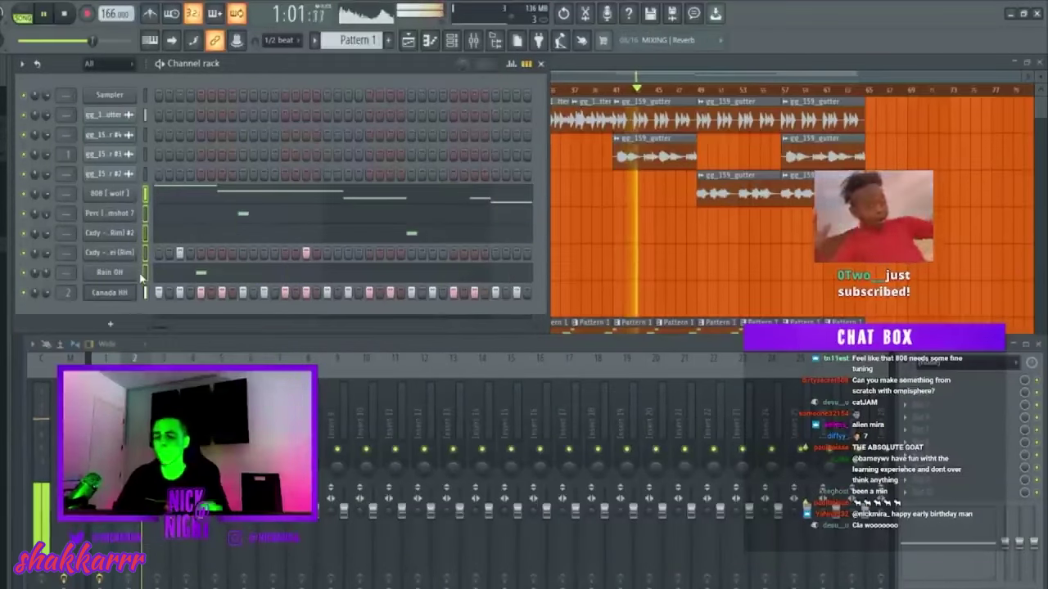
click(109, 292)
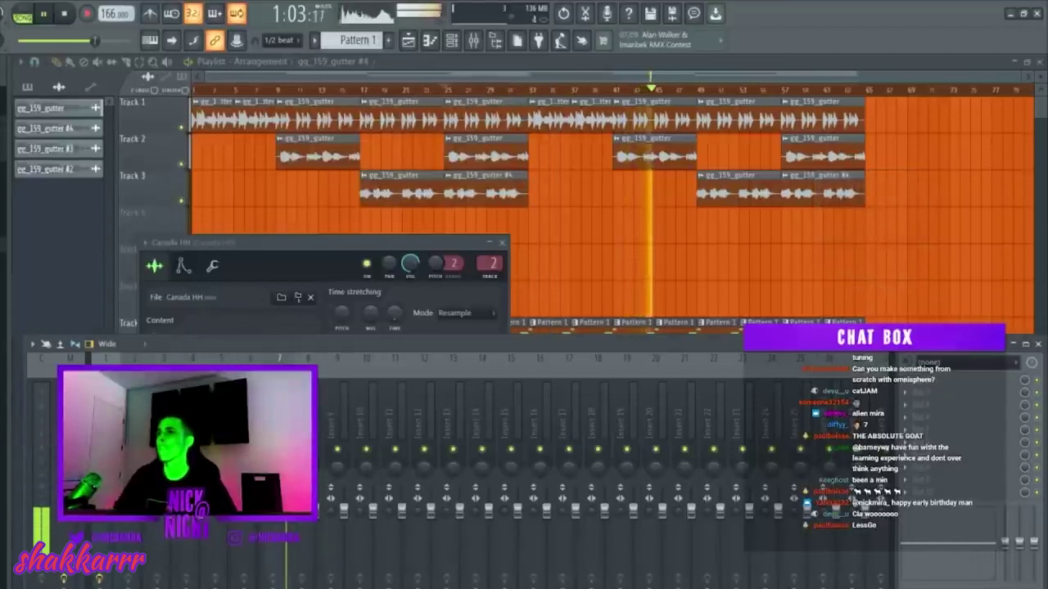
Restart playback and load Gross Beat into the fourth effect slot of the Canada HH mixer track
key(space)
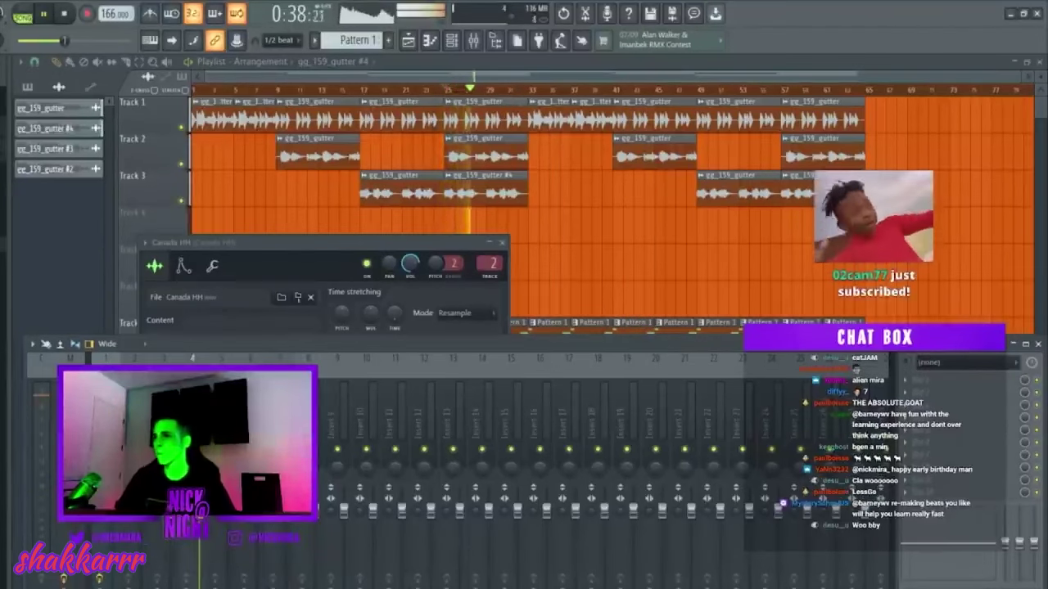
click(932, 417)
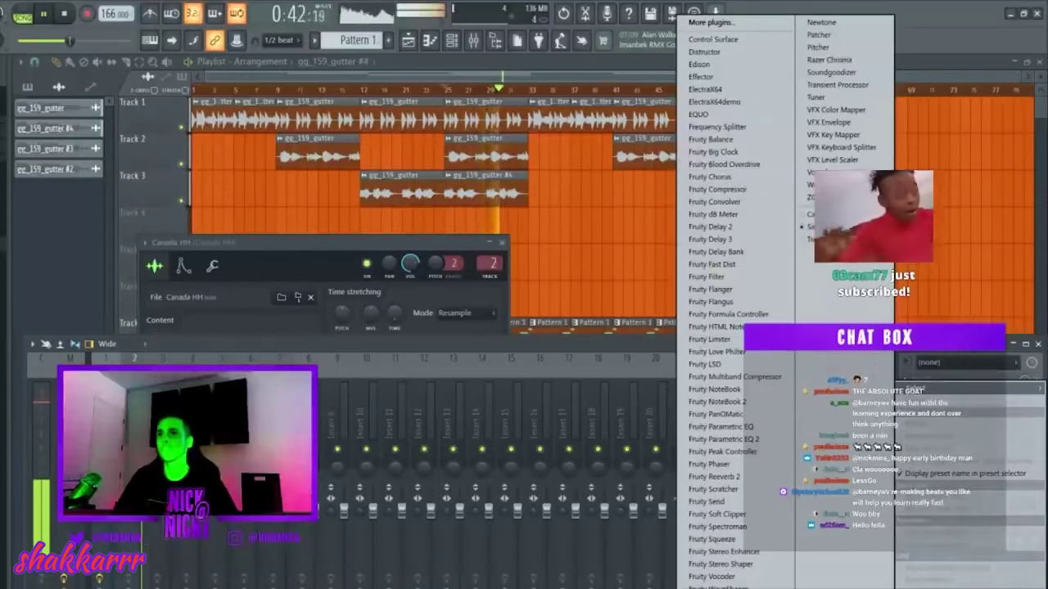
click(713, 583)
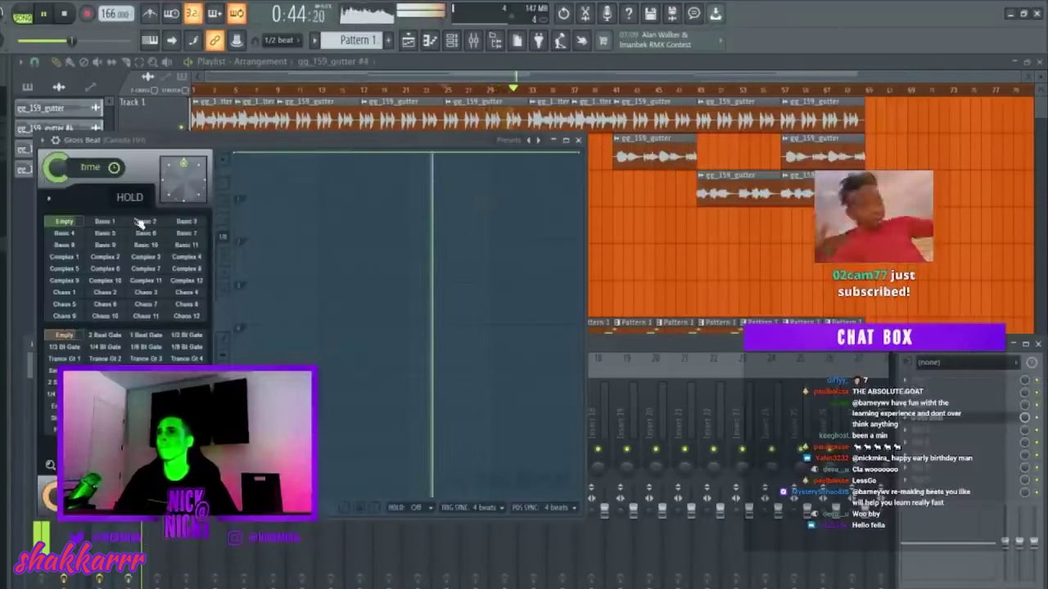
Shape Gross Beat's time envelope with a single-curve ramp down over the first half of beat 4, resetting mid-beat
drag(499, 162, 505, 201)
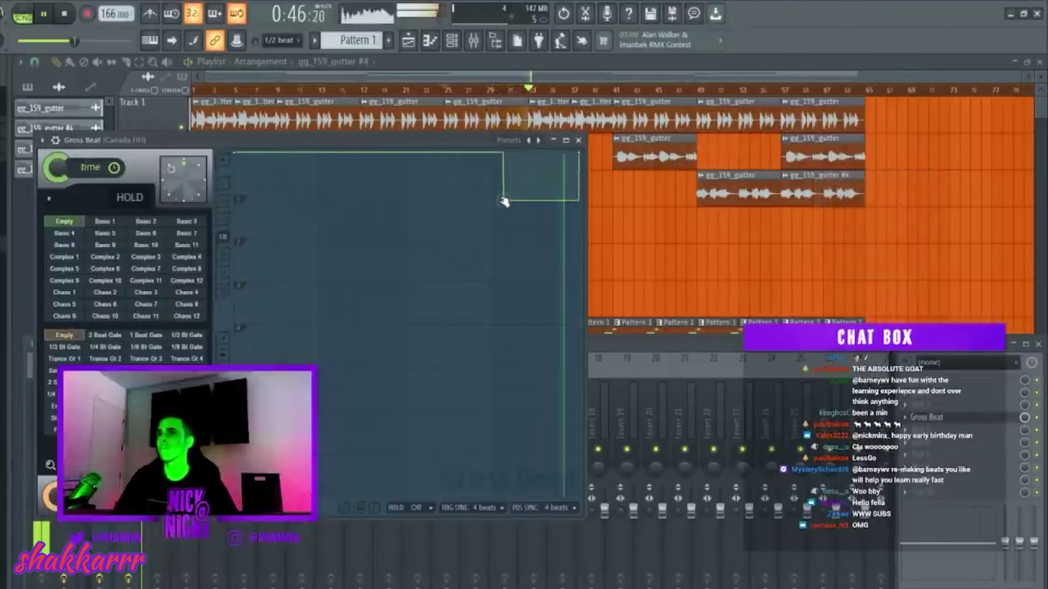
drag(570, 200, 535, 194)
right_click(582, 156)
click(614, 219)
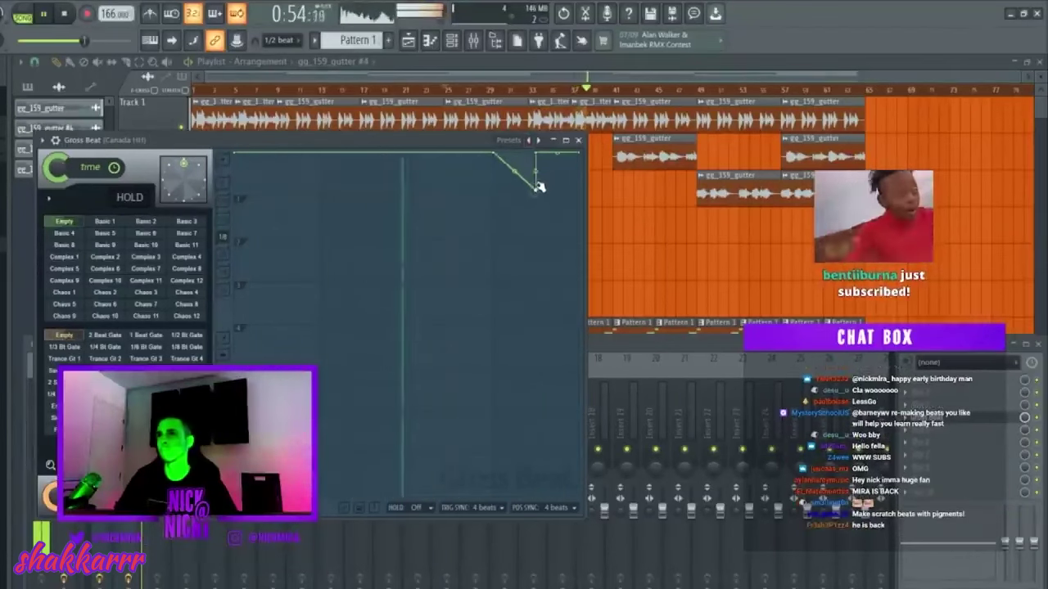
drag(540, 173, 541, 239)
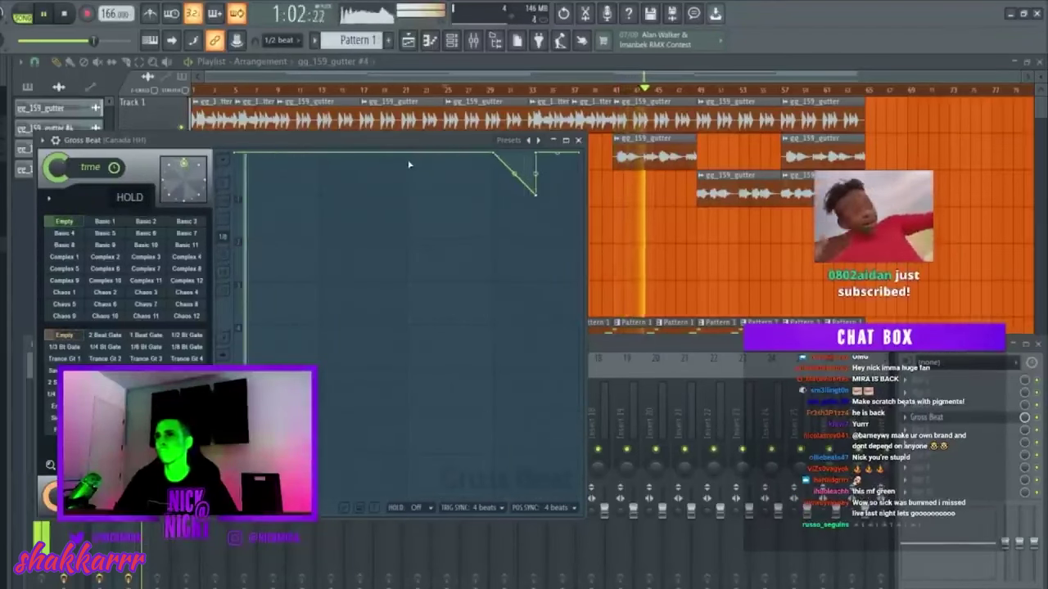
right_click(495, 156)
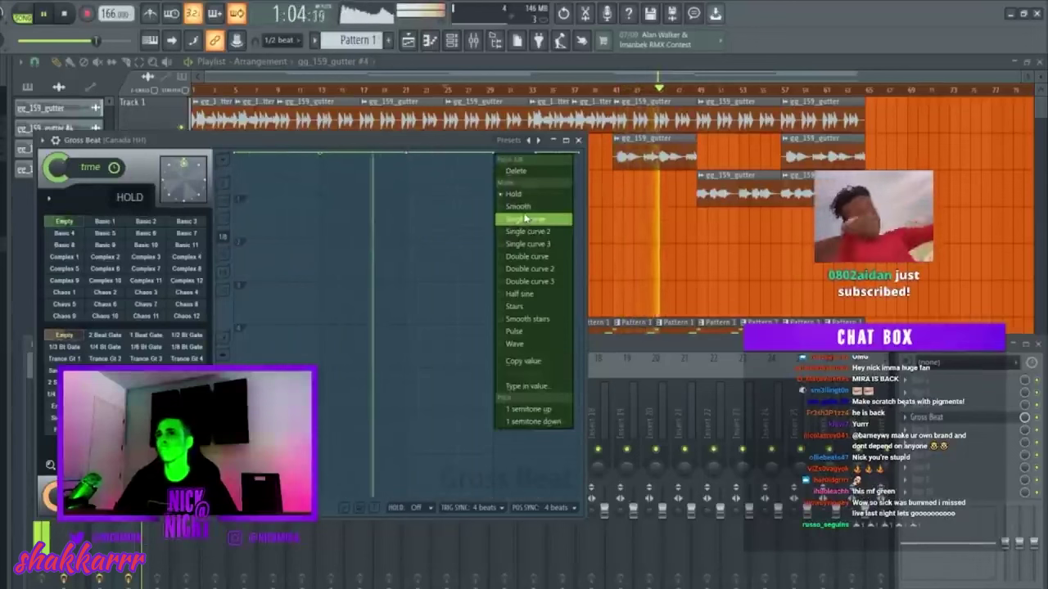
click(525, 219)
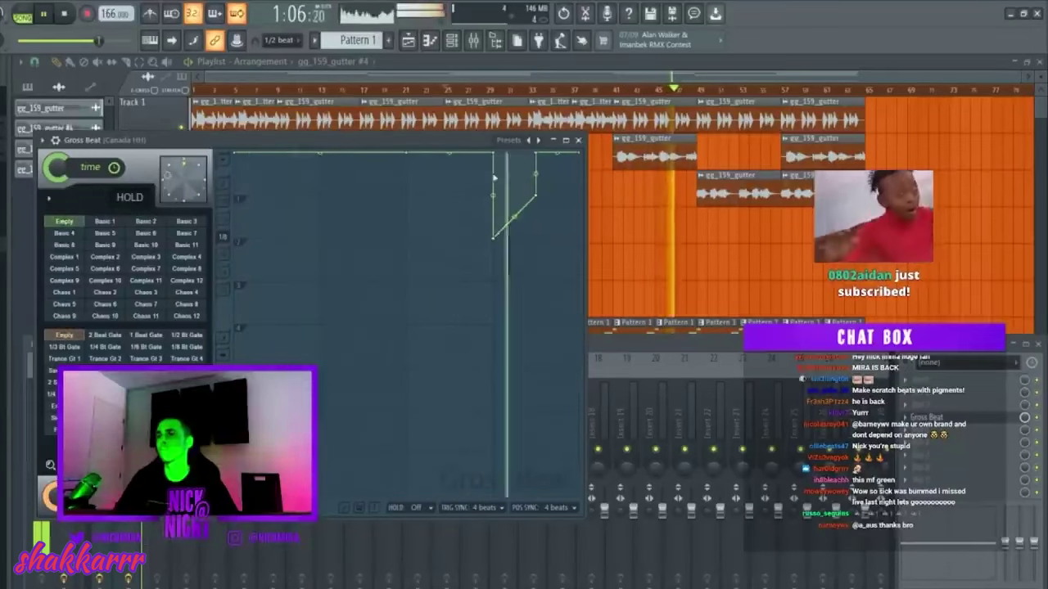
Ramp the time envelope down to the second grid line across beat 3, and hold it at the first grid line for half of beat 4
drag(494, 157, 496, 238)
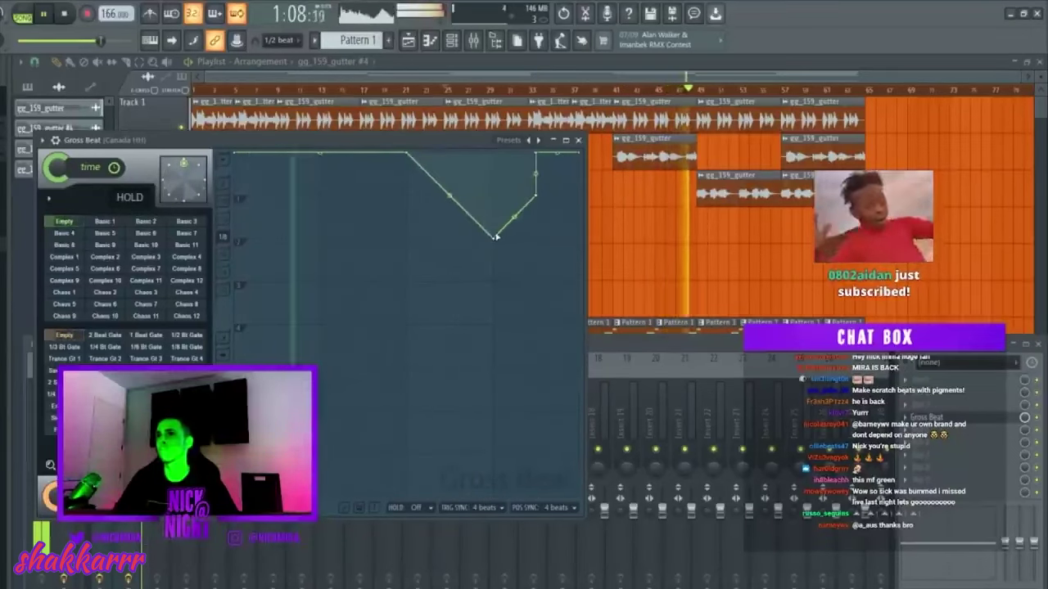
mouse_move(495, 237)
mouse_down()
mouse_move(496, 200)
mouse_move(496, 244)
mouse_up()
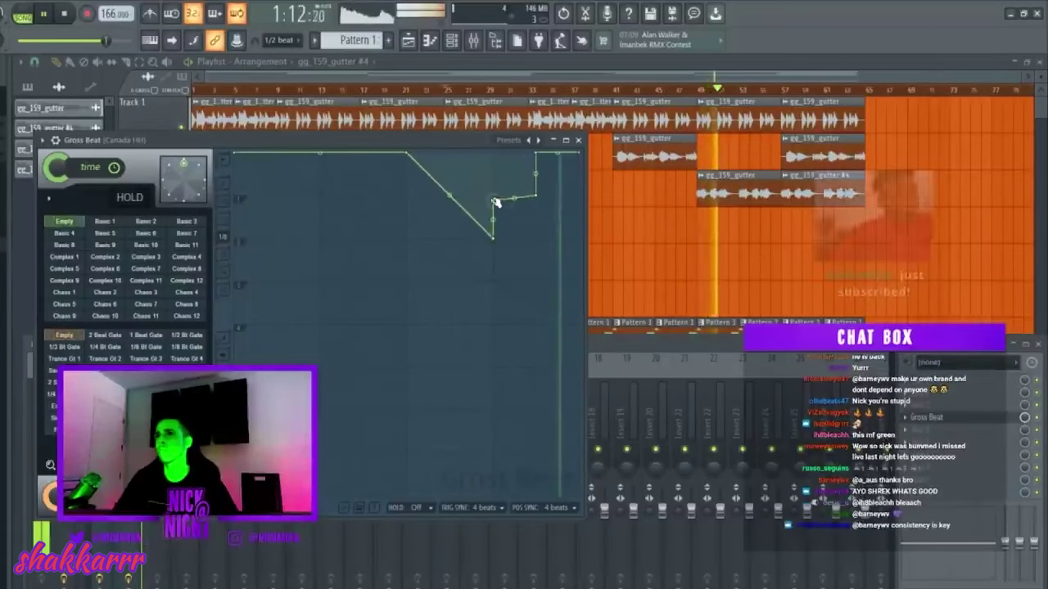
drag(497, 196, 452, 186)
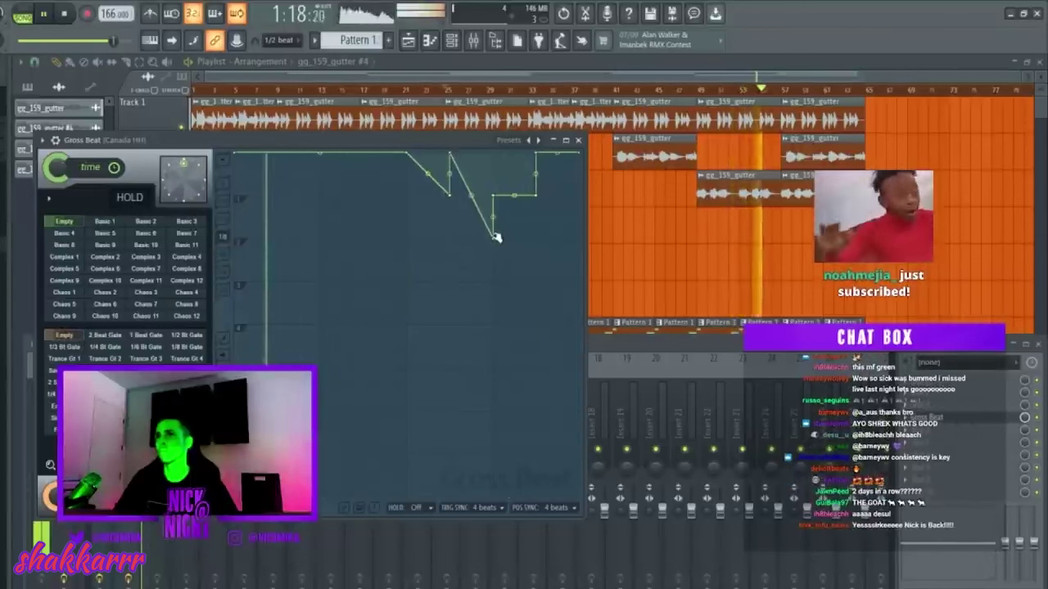
drag(496, 237, 497, 205)
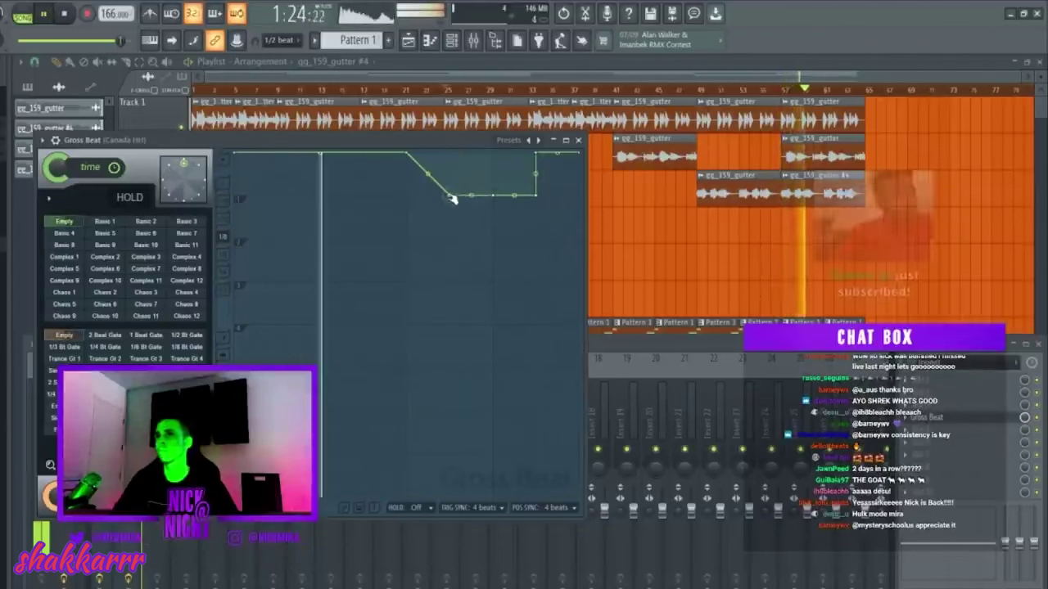
drag(495, 231, 496, 238)
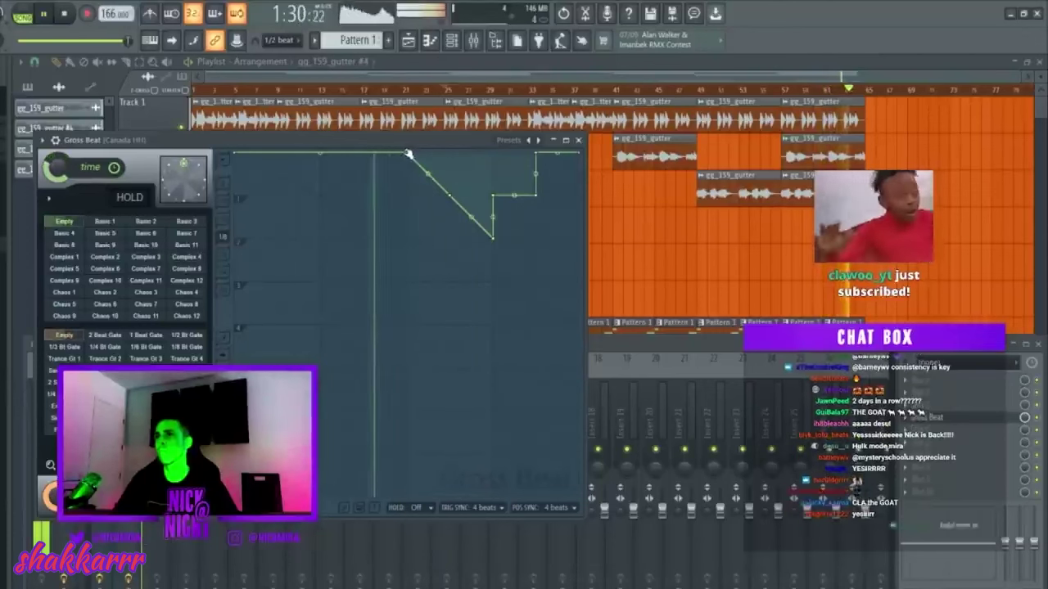
Add shallow downward ramps to the time envelope over the first half of beat 1 and the second half of beat 2
drag(407, 154, 406, 195)
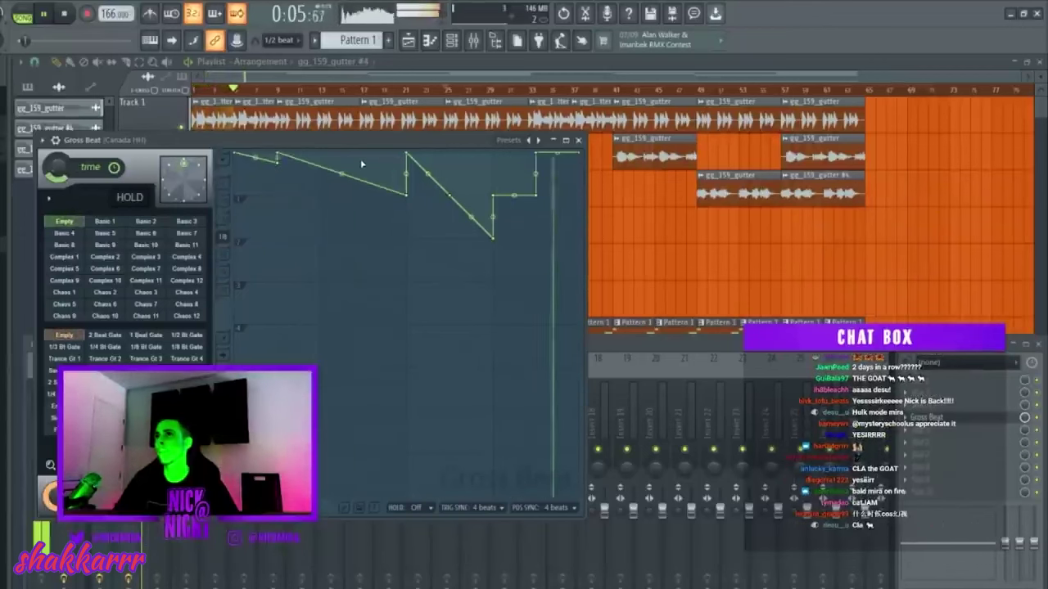
click(398, 184)
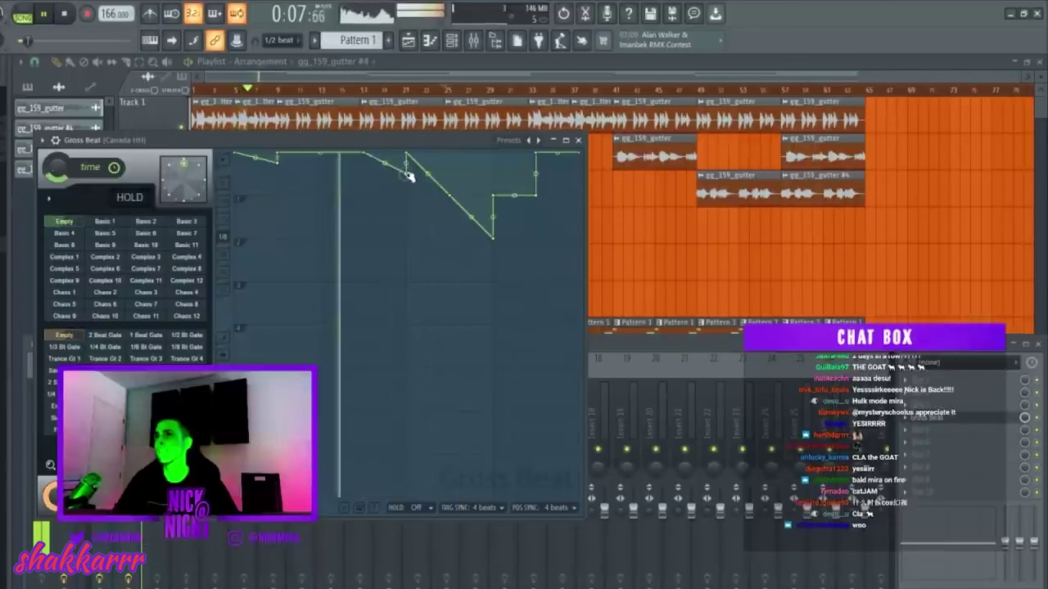
drag(364, 153, 374, 154)
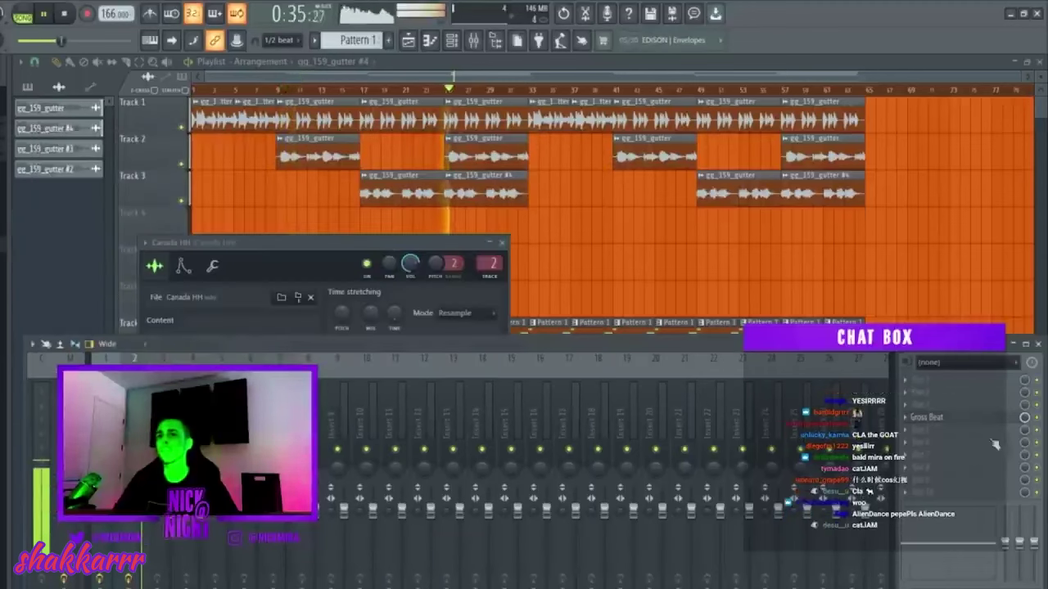
Create an automation clip for Gross Beat's mix level and raise the level to maximum from the start of the song
click(980, 420)
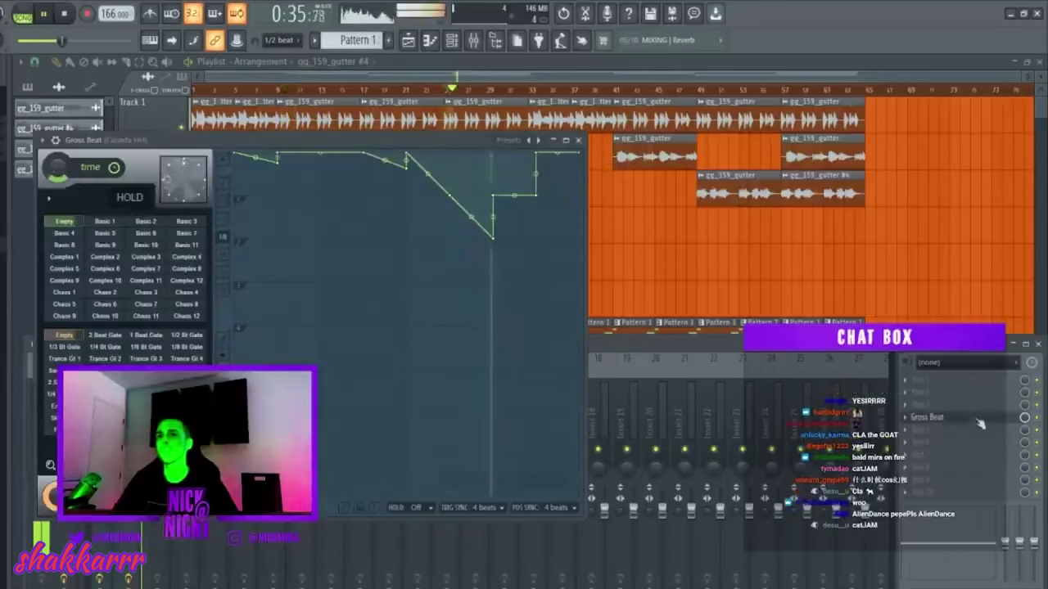
click(1026, 424)
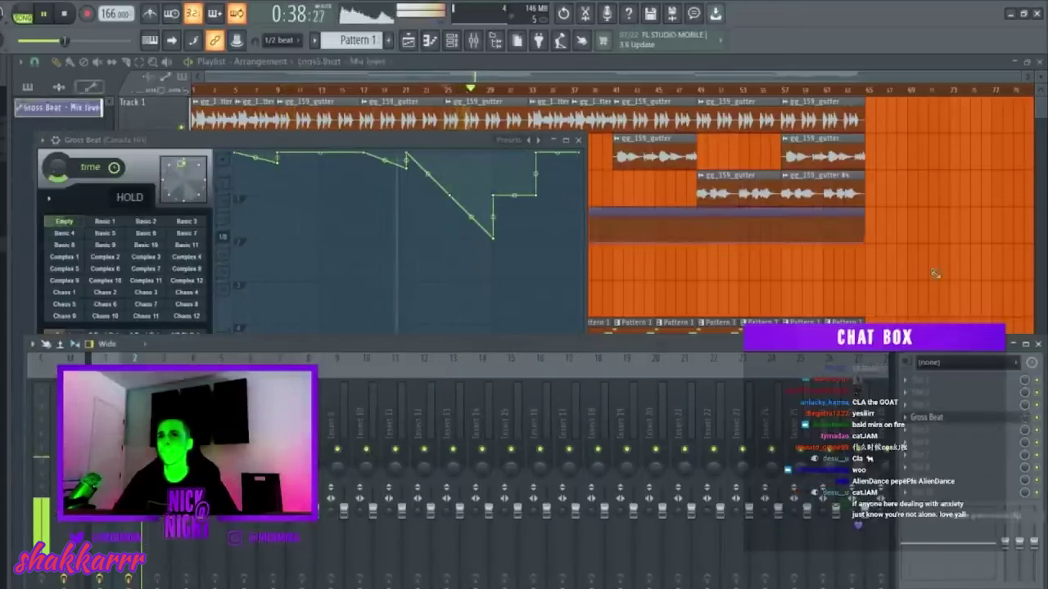
click(203, 98)
scroll(203, 98, up, 5)
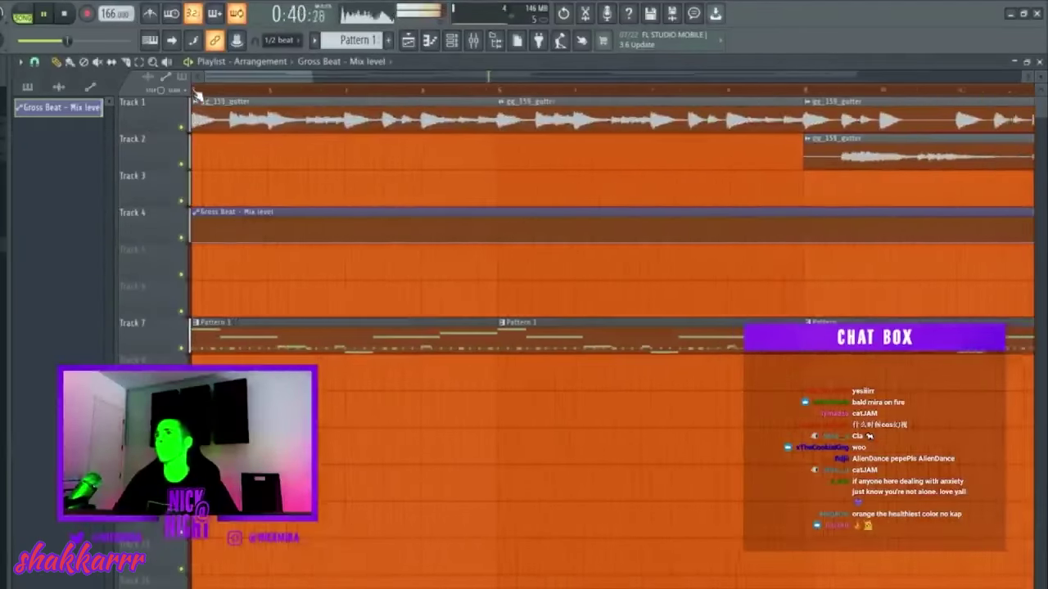
key(space)
key(space)
drag(190, 241, 191, 219)
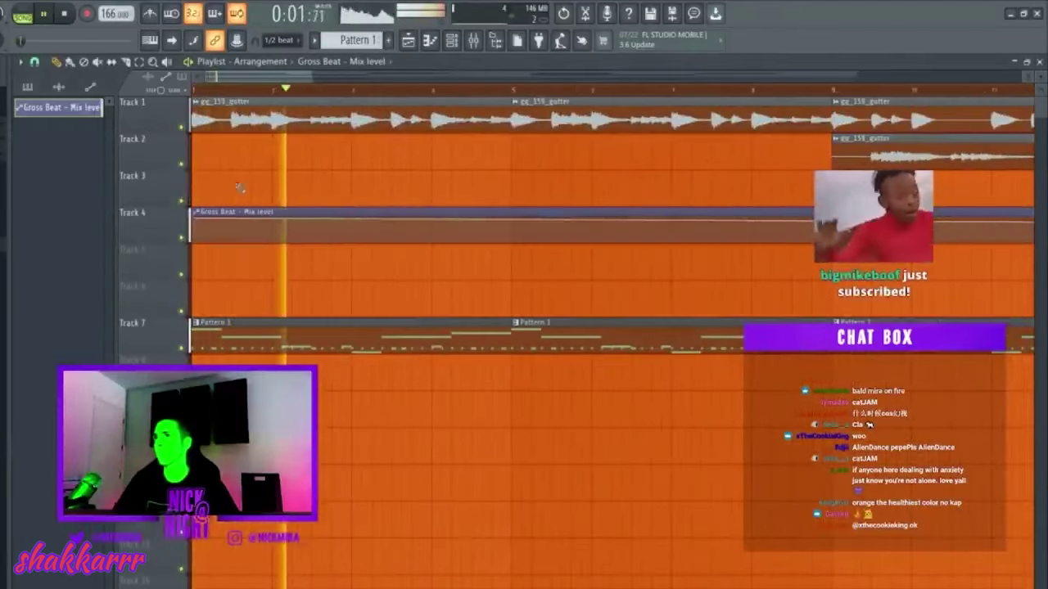
Shape the mix level automation to full in bar 1 and the second half of bar 2, and off between them and from bar 3
drag(275, 232, 274, 244)
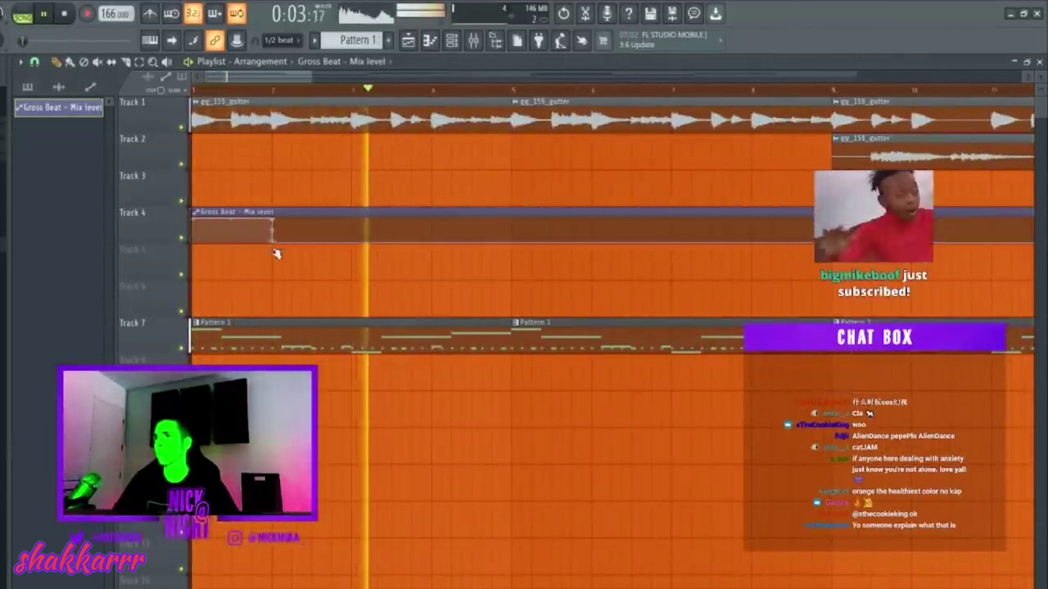
key(ctrl+z)
click(313, 222)
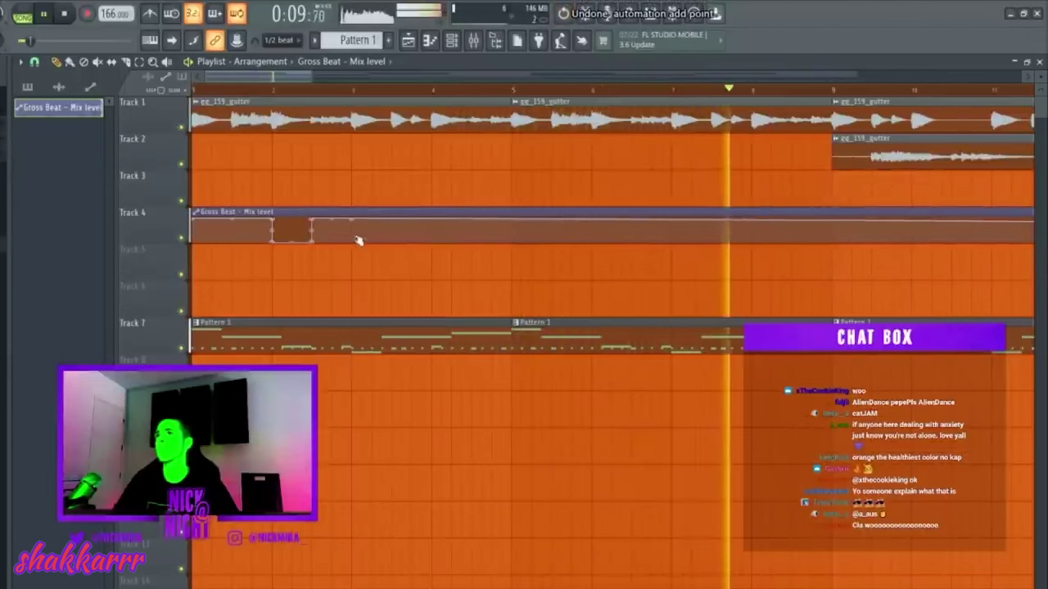
key(ctrl+z)
scroll(388, 98, down, 3)
scroll(388, 99, down, 3)
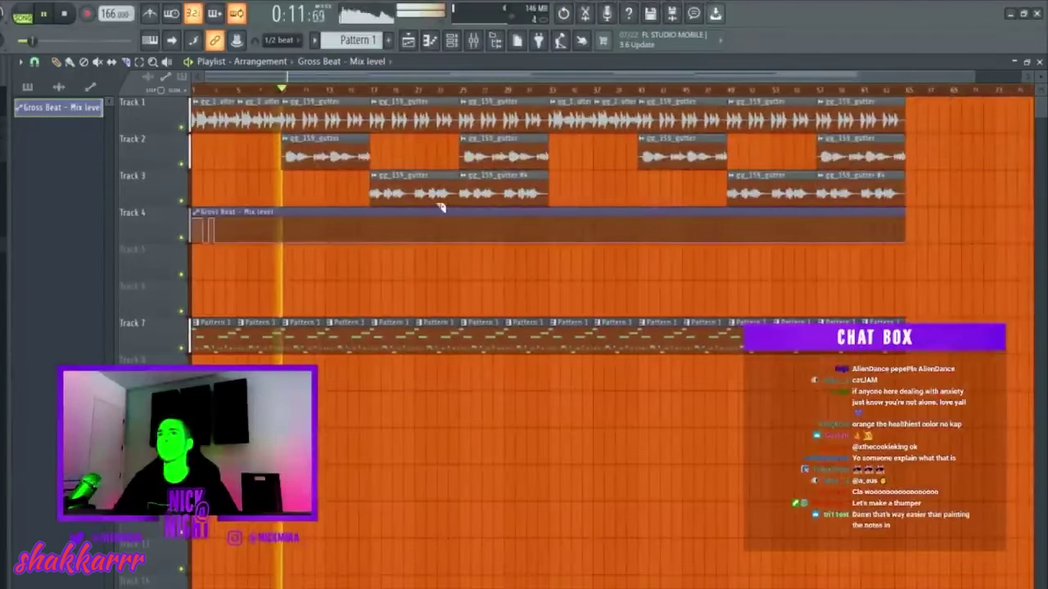
Shorten the Gross Beat mix level clip to its two-bar shape and repeat it along Track 4 up to bar 65
right_click(276, 233)
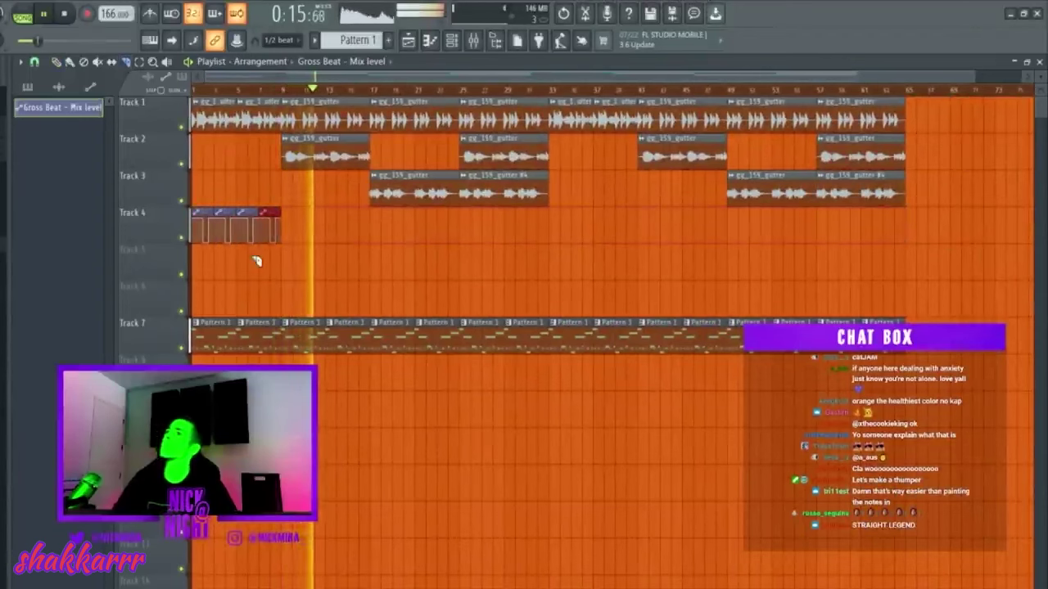
mouse_move(196, 231)
mouse_down()
mouse_move(982, 225)
mouse_move(904, 227)
mouse_up()
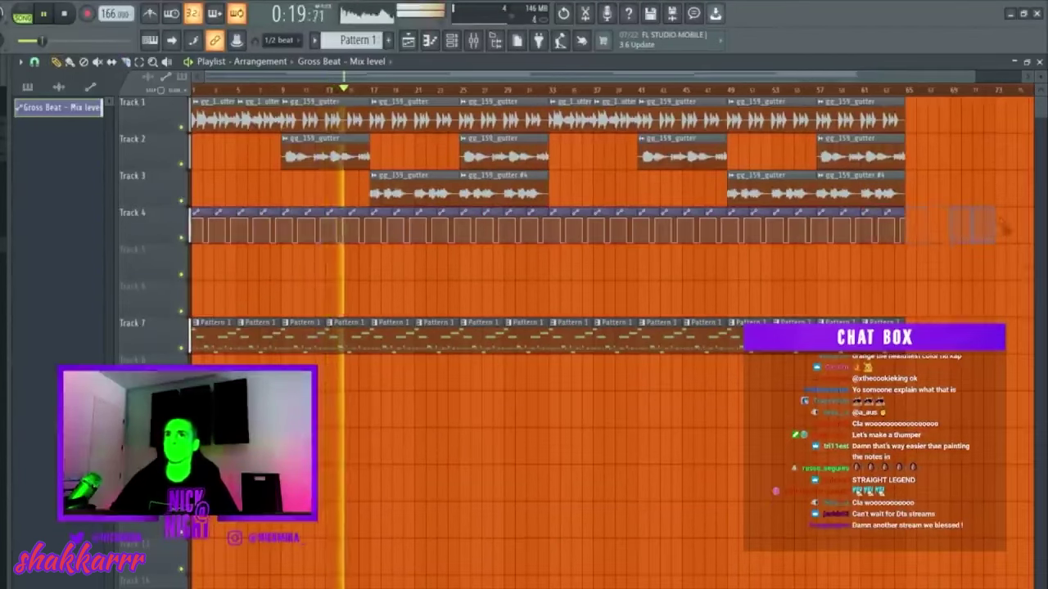
Add the NM - Mater HH sample as a new channel directly below Canada HH
click(455, 41)
right_click(121, 287)
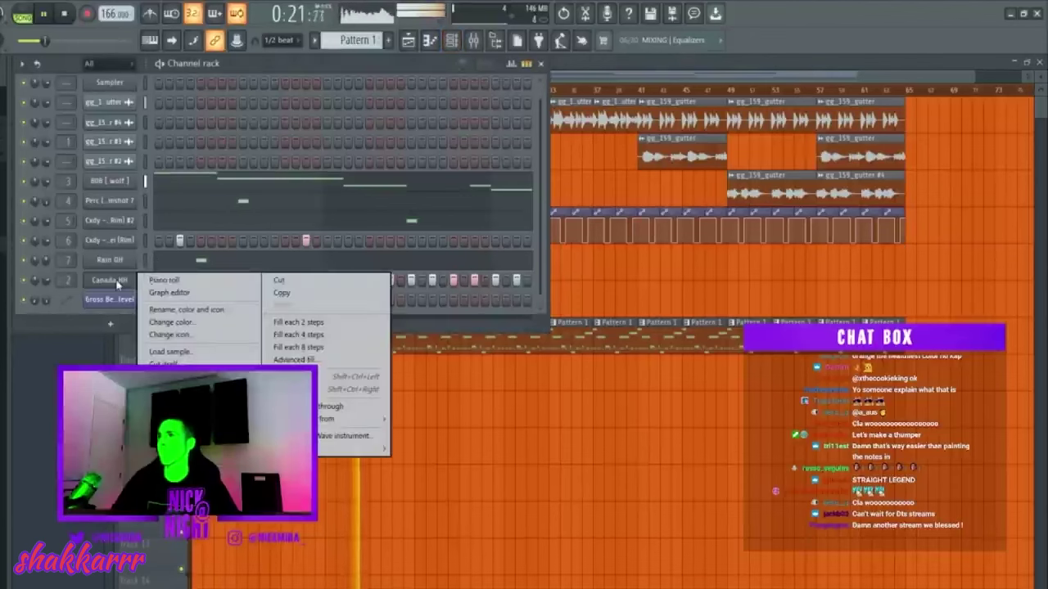
click(114, 289)
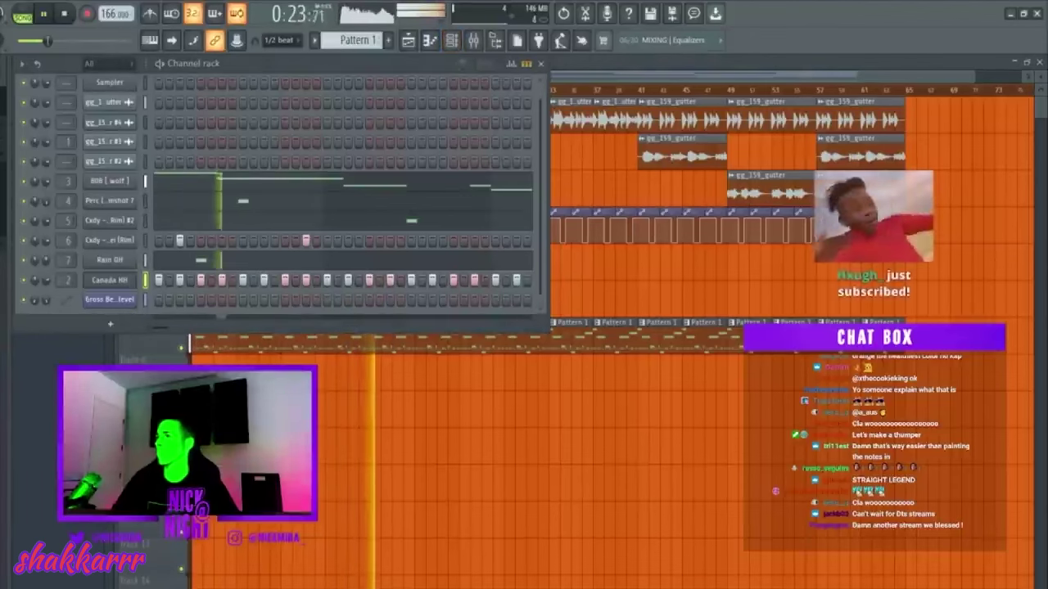
drag(131, 293, 131, 298)
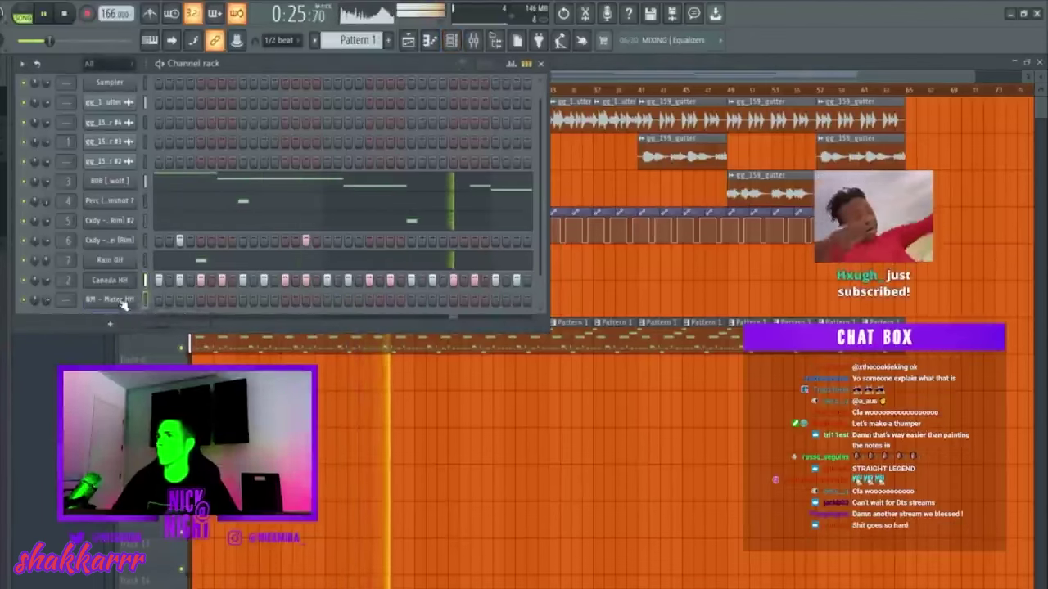
right_click(206, 293)
click(222, 300)
key(F7)
right_click(150, 273)
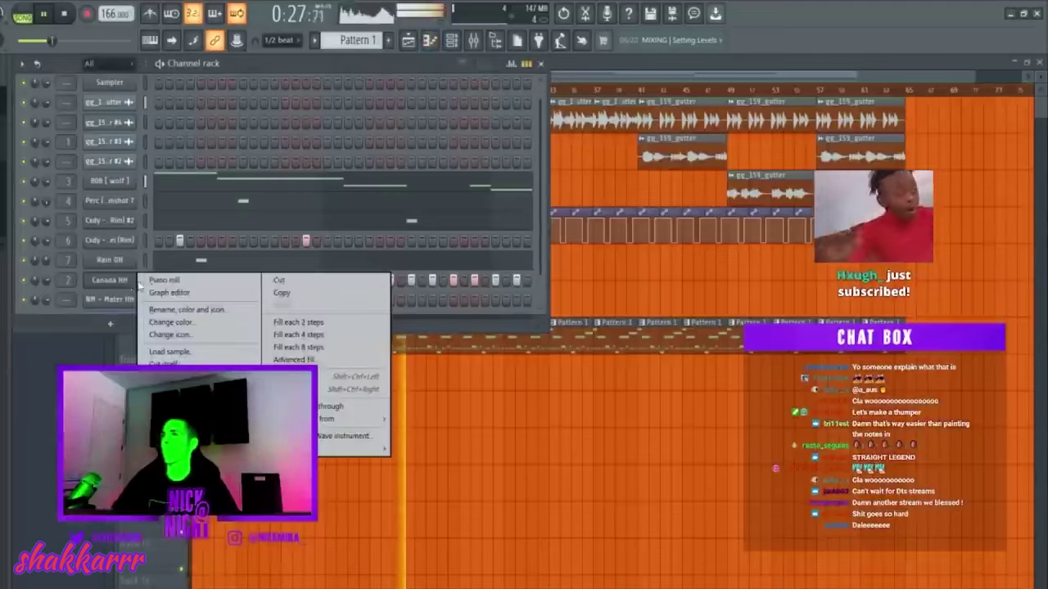
click(169, 279)
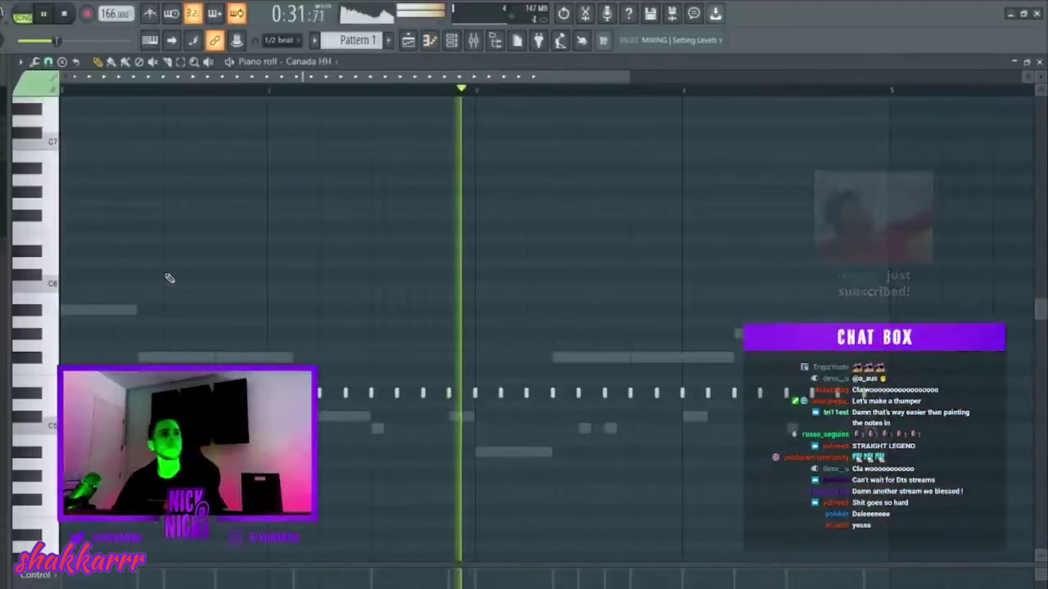
key(F7)
Open the NM - Mater HH channel's piano roll and set its snap to 1/6 beat
right_click(111, 301)
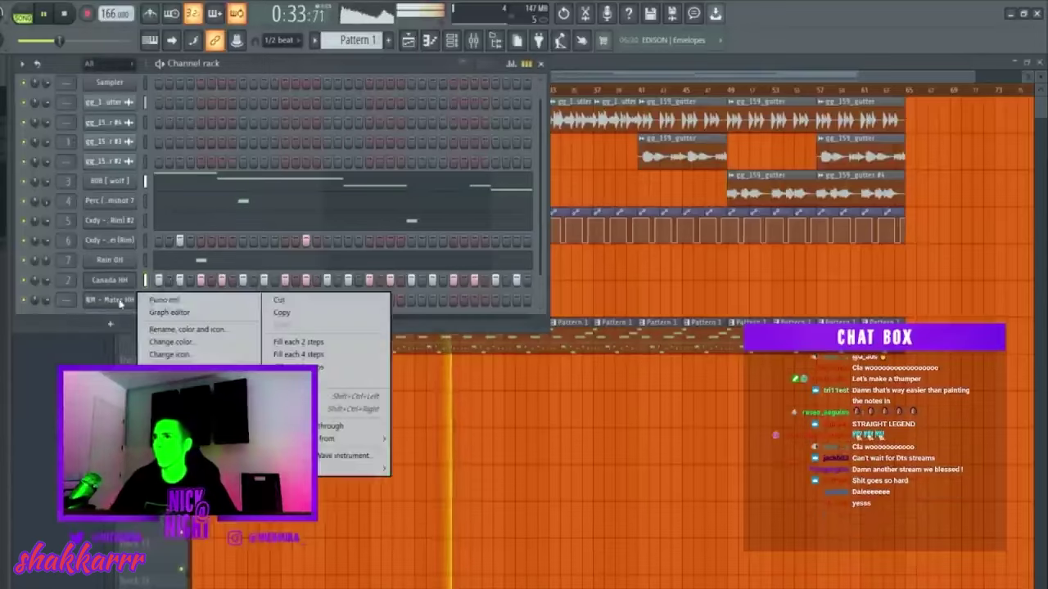
click(131, 304)
click(48, 63)
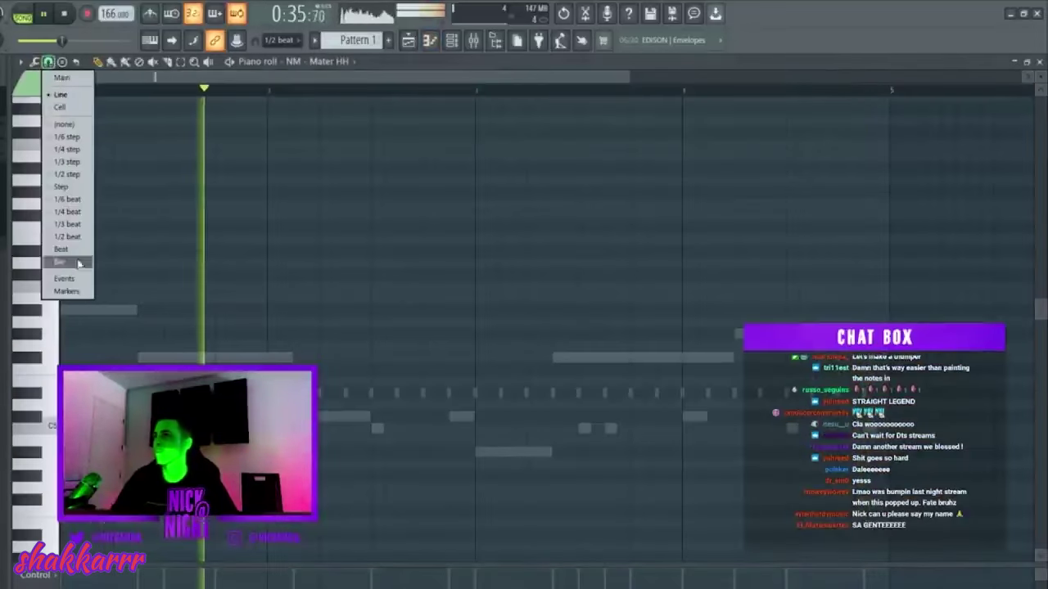
click(65, 205)
Build a run of six 1/6-beat hi-hat notes on D6 filling beat 3 of bar 2
click(395, 264)
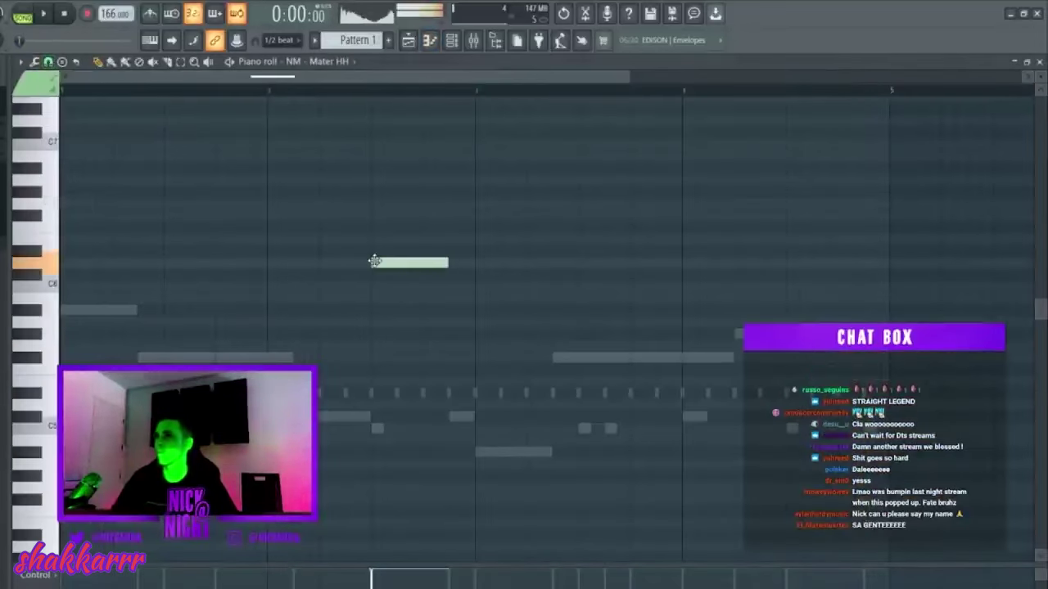
drag(446, 262, 374, 265)
key(ctrl+z)
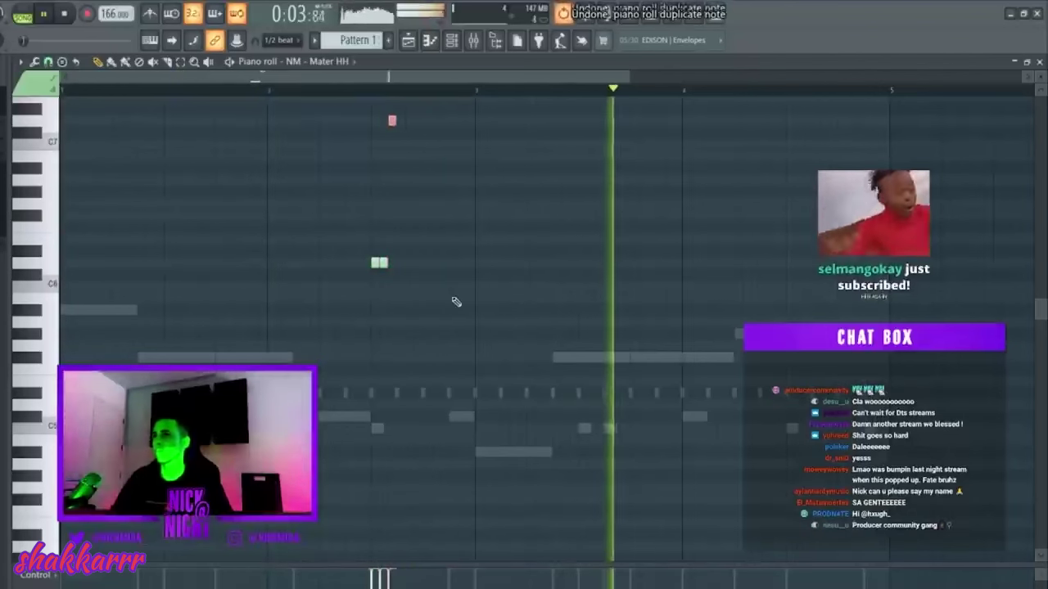
key(ctrl+alt+z)
key(ctrl+alt+z)
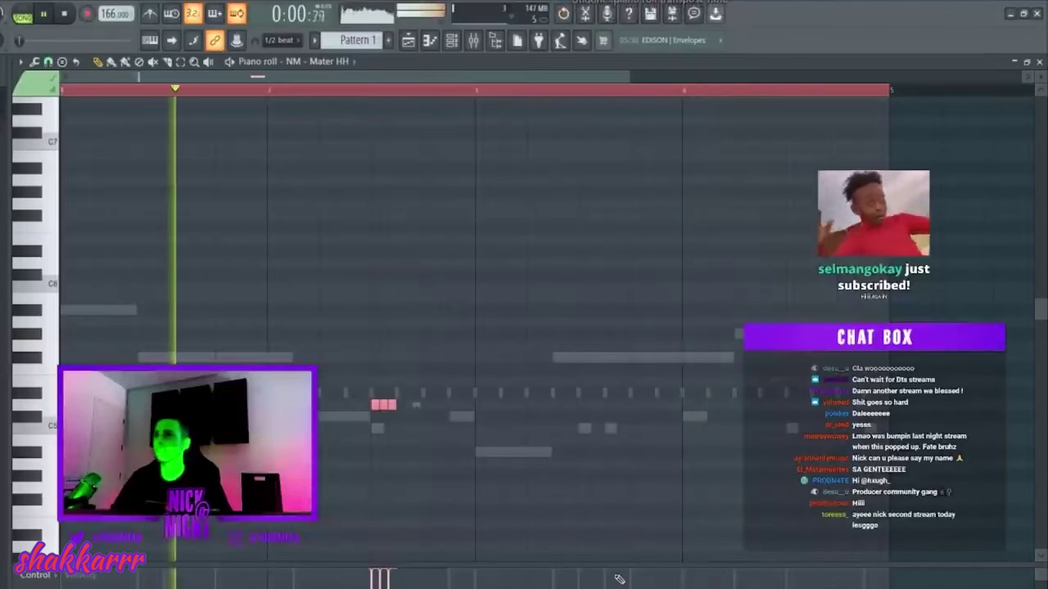
key(ctrl+z)
drag(495, 235, 343, 302)
key(ctrl+z)
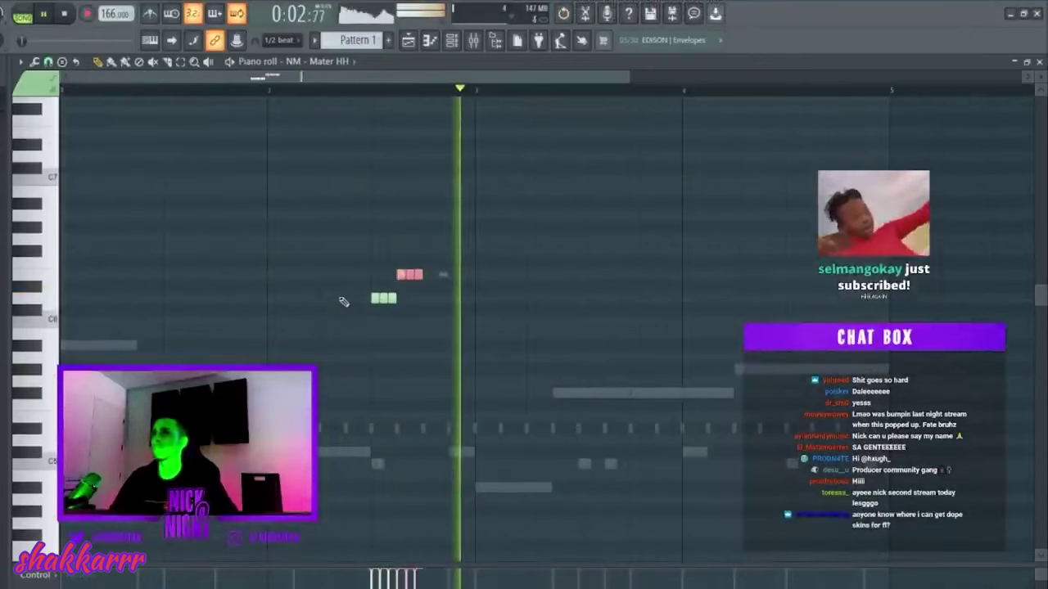
key(ctrl+z)
key(ctrl+z)
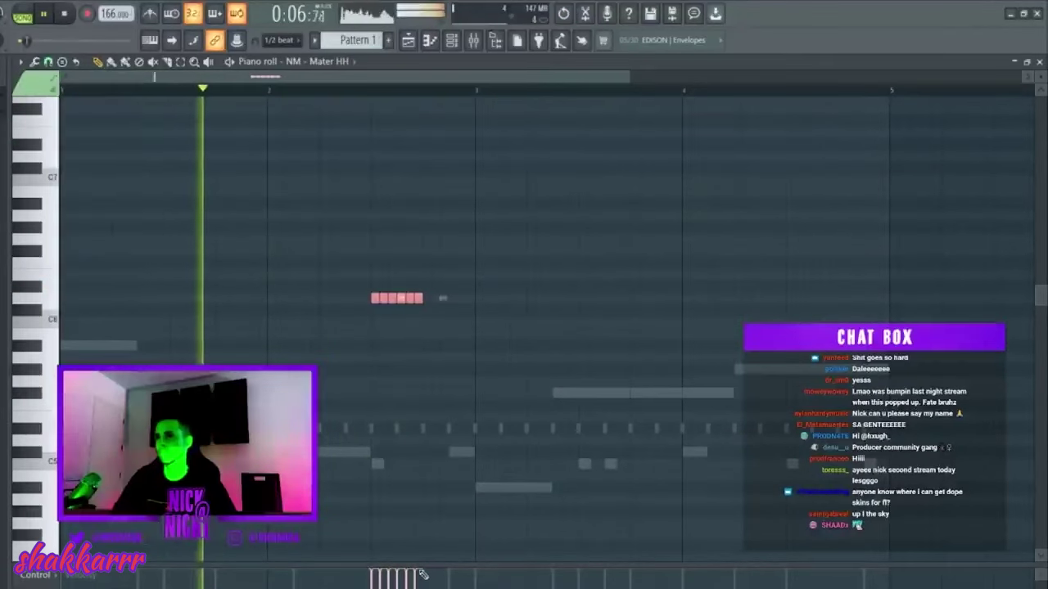
Add a single 1/6-beat note halfway through beat 4 of bar 2, and lower all the hi-hat notes to A#5
click(445, 299)
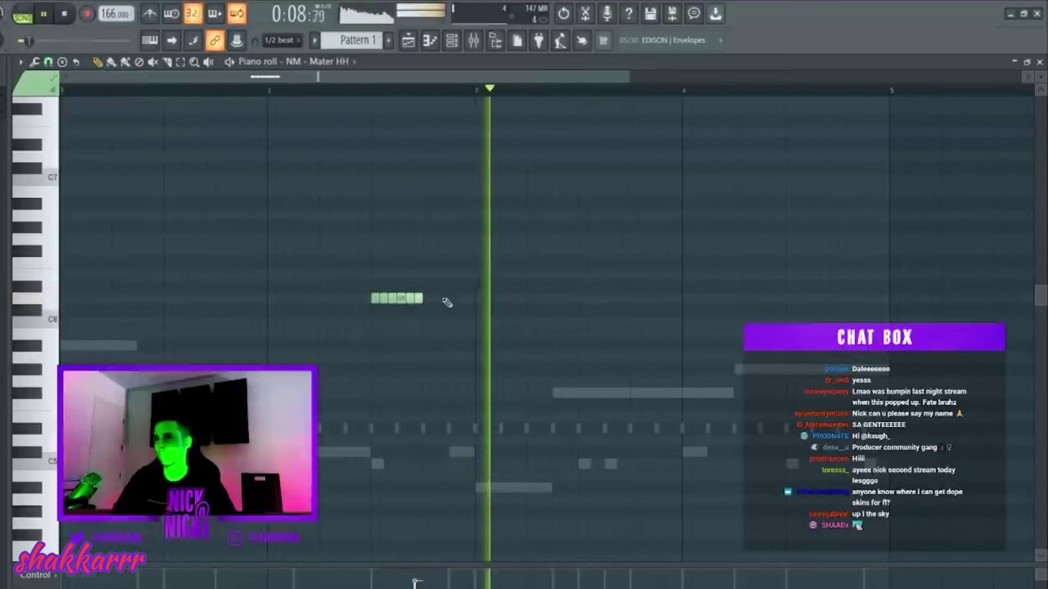
click(452, 298)
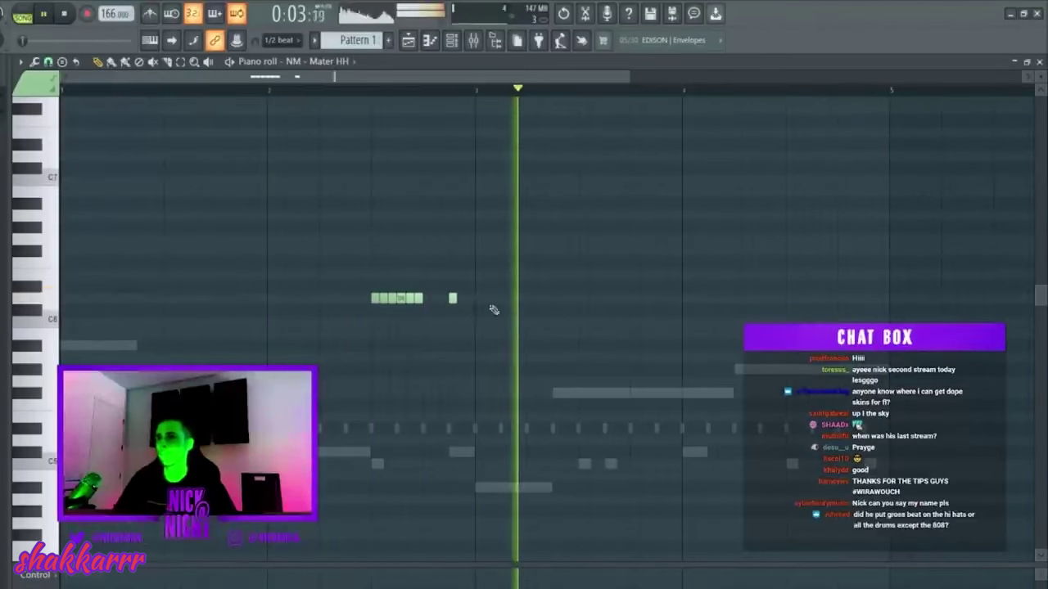
key(ctrl+a)
drag(400, 299, 398, 347)
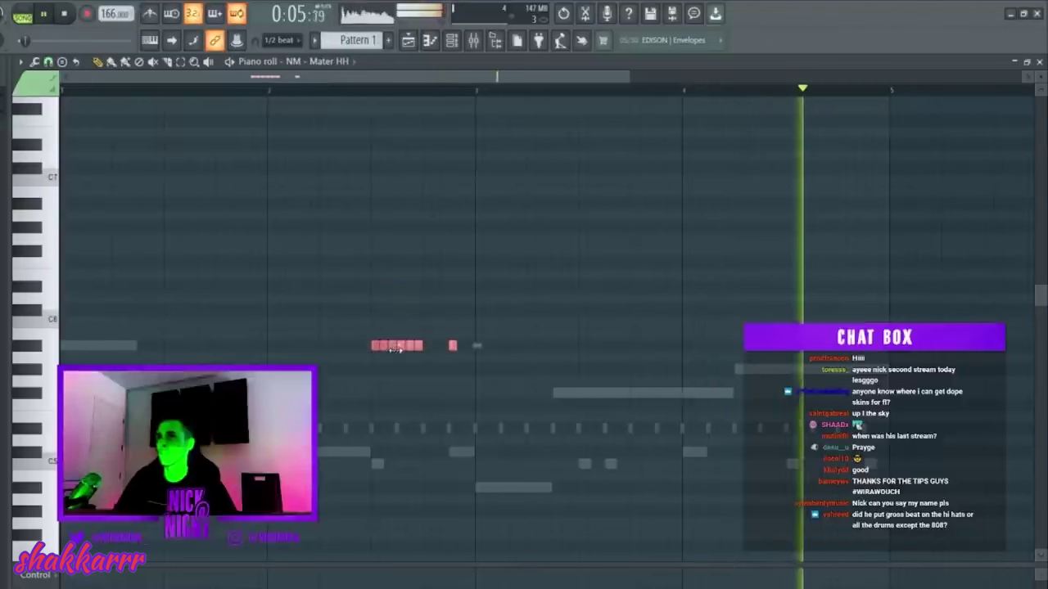
click(449, 344)
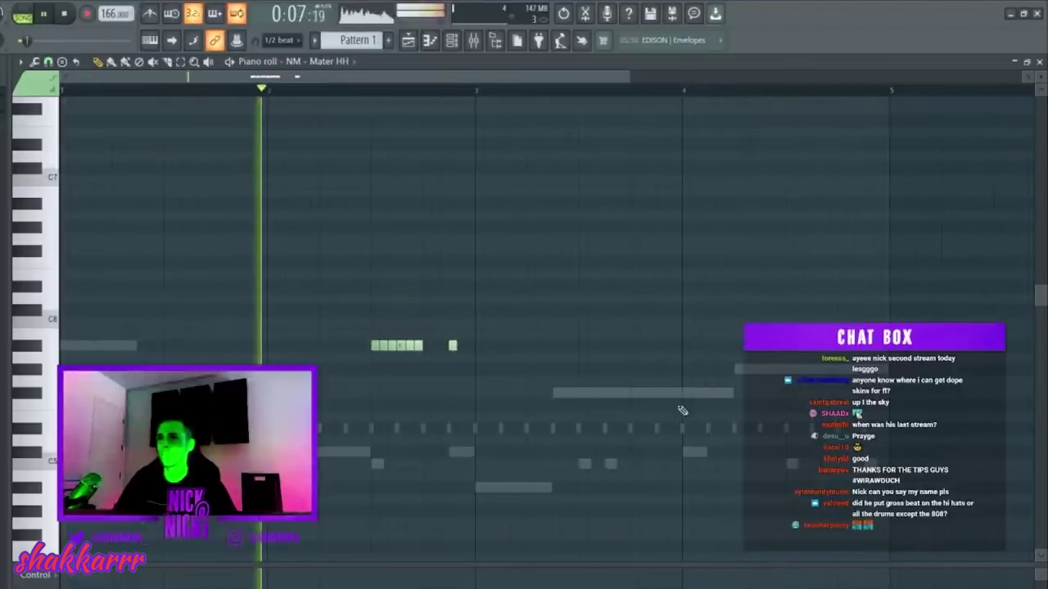
Add three F5 triplet rolls from late bar 3 into bar 4, plus two single hits in beat 4, and take the snap off 1/6 beat
mouse_move(660, 404)
mouse_down()
mouse_move(782, 403)
mouse_move(651, 414)
mouse_up()
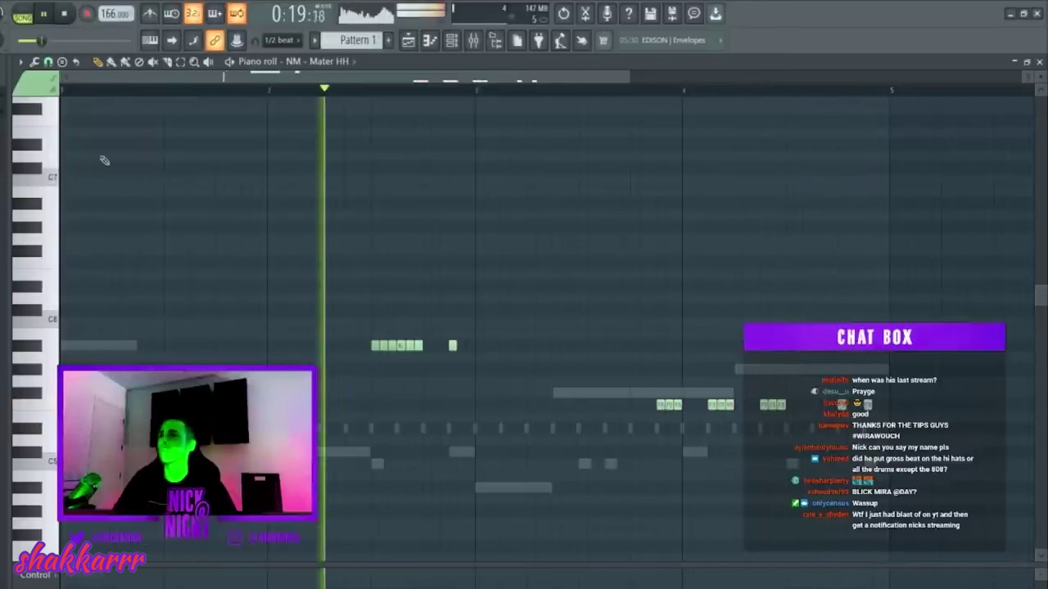
click(51, 61)
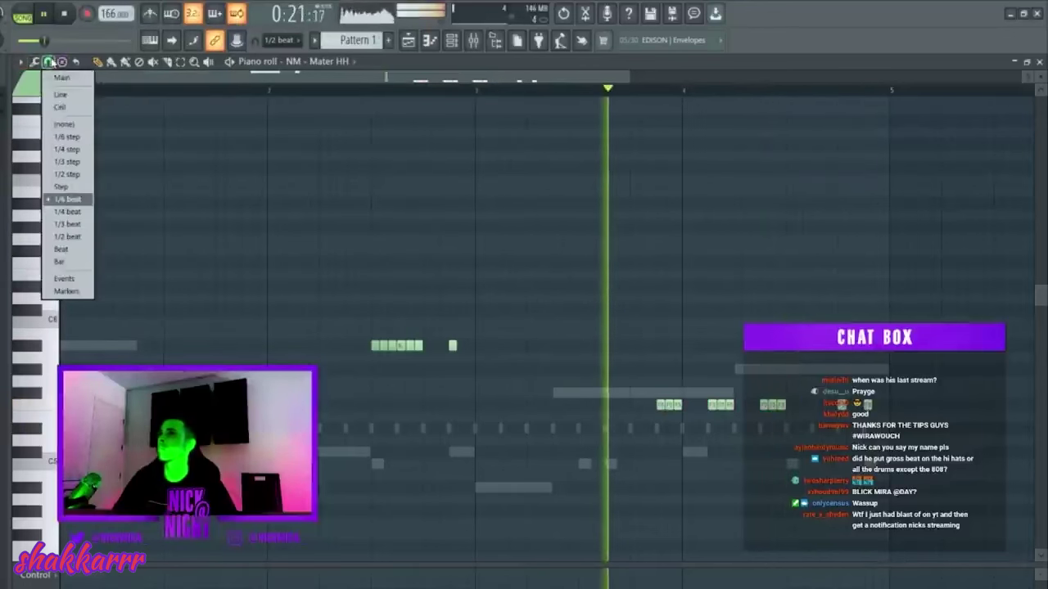
click(63, 103)
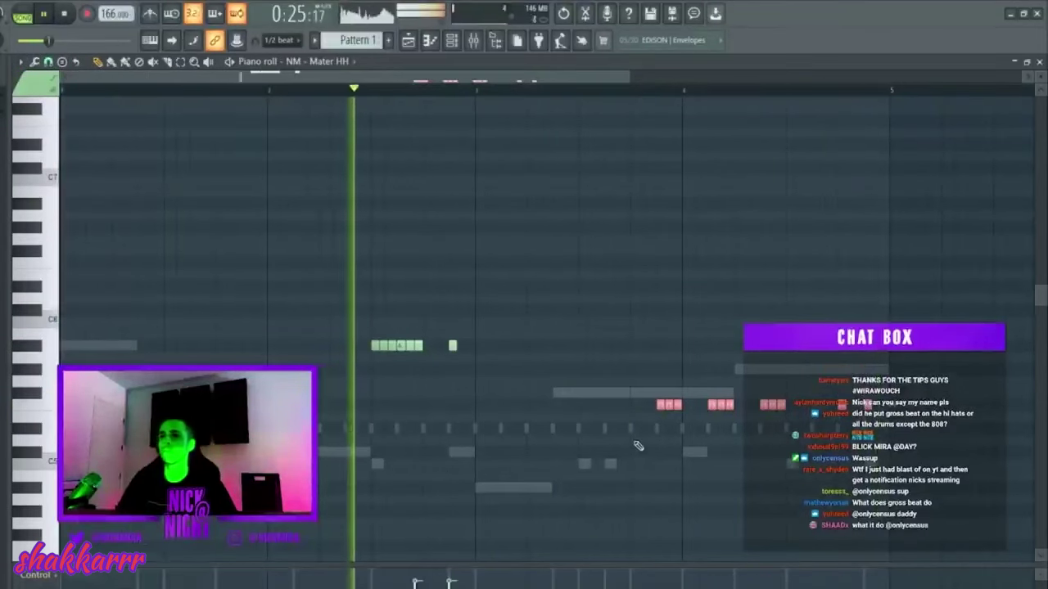
Lower the bar 2 hi-hat roll and its single hit by three semitones to G5
drag(502, 304, 360, 354)
key(Down)
key(Down)
key(Down)
key(ctrl+d)
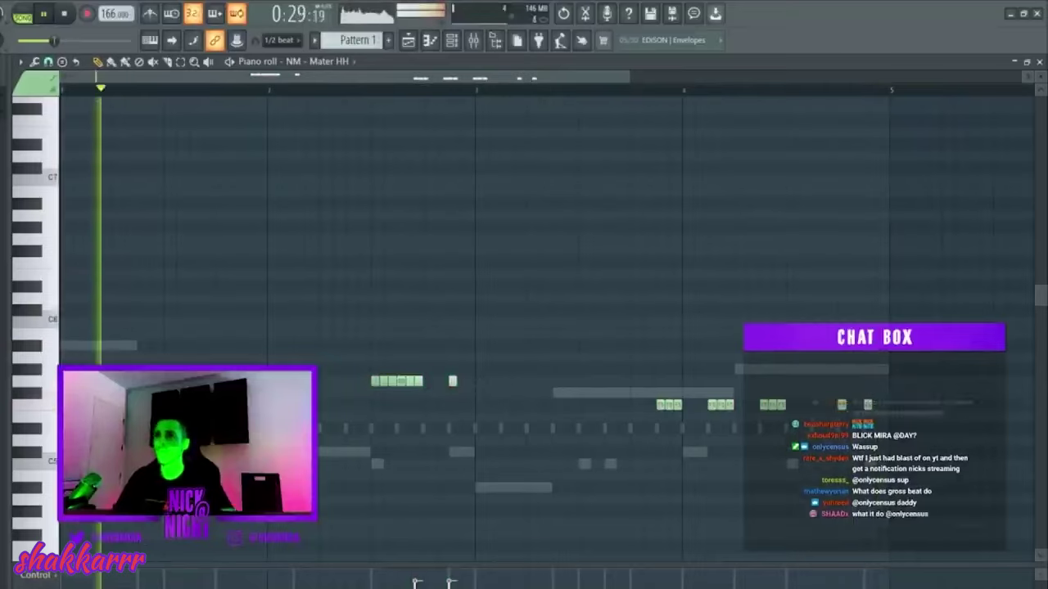
key(F7)
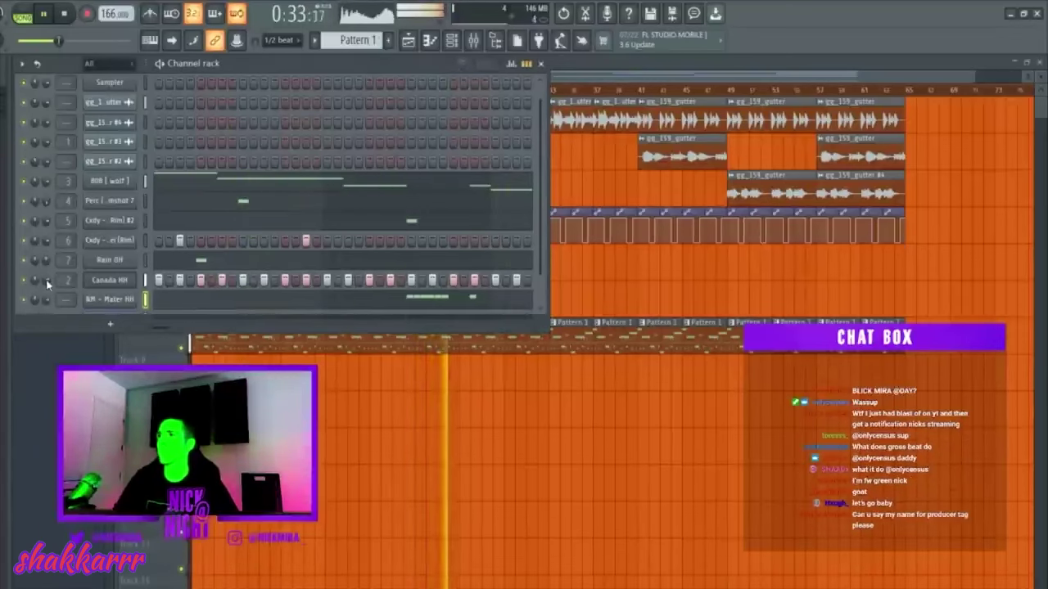
Show the mixer and channel rack together, with the mixer moved down and the rack enlarged to fit every channel
key(F9)
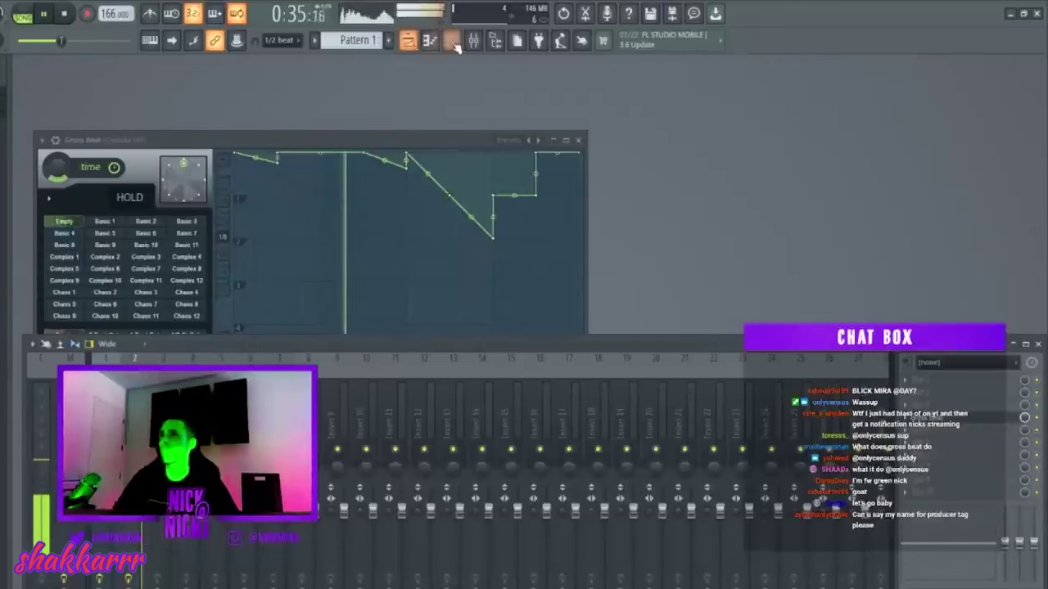
click(452, 41)
scroll(81, 184, up, 1)
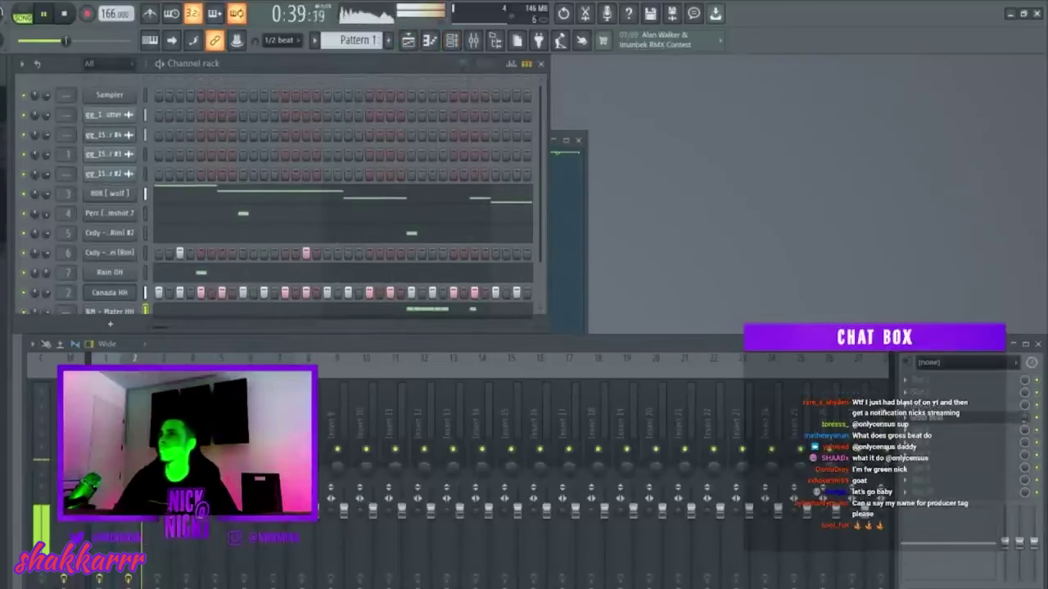
scroll(130, 296, down, 3)
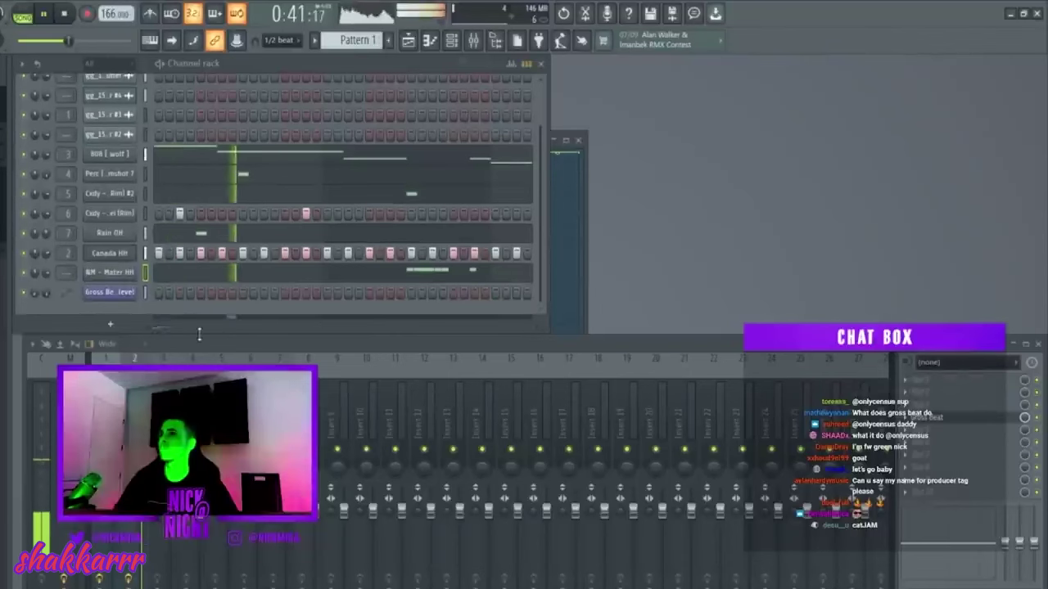
drag(198, 334, 199, 550)
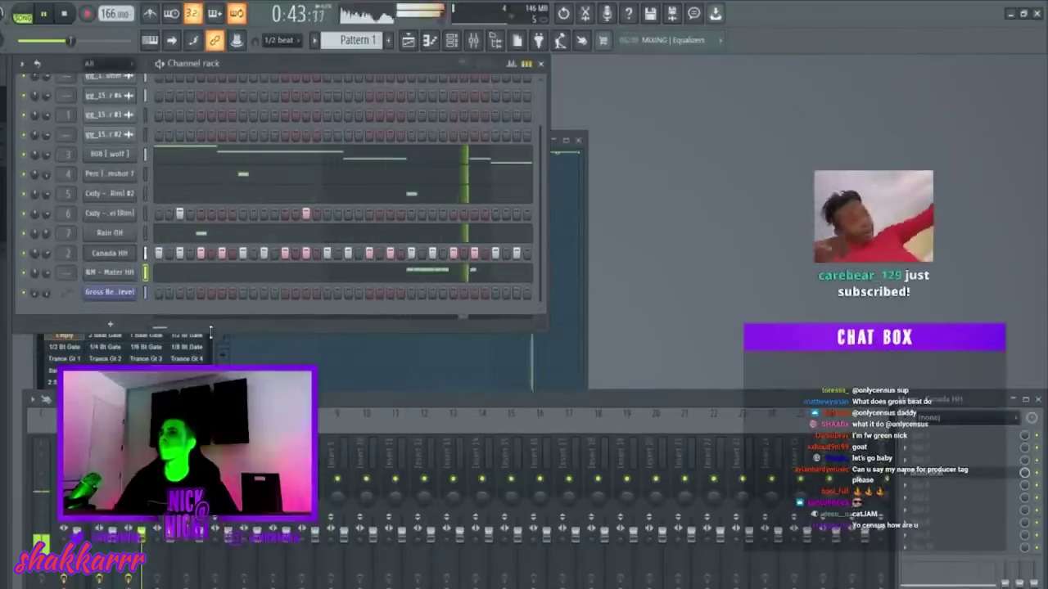
drag(214, 328, 214, 367)
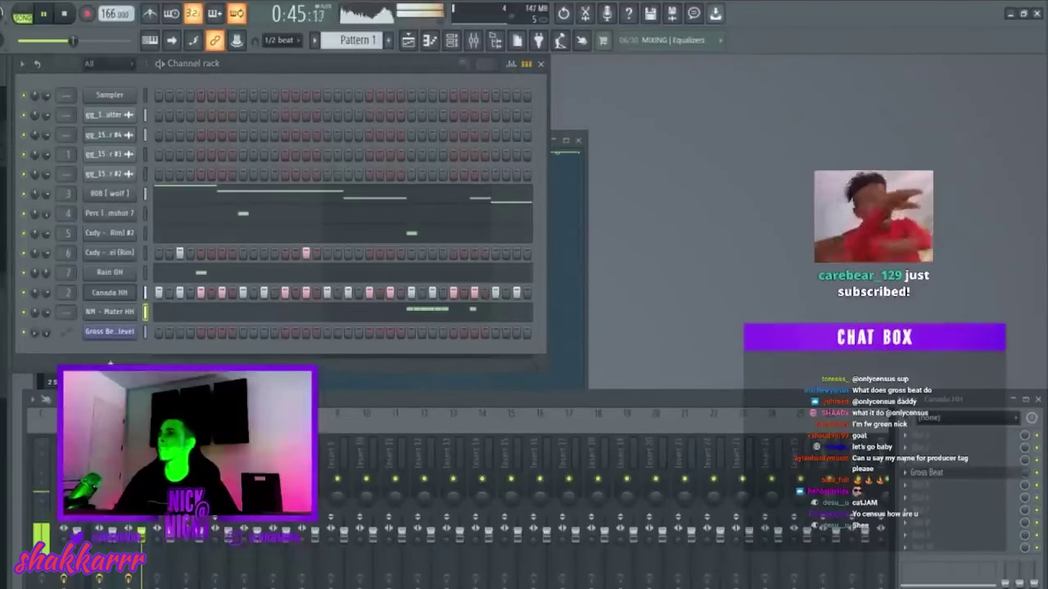
Add the nm - berry kick sample above the 808 channel and give it short C5 notes following the 808's rhythm
drag(4, 262, 150, 214)
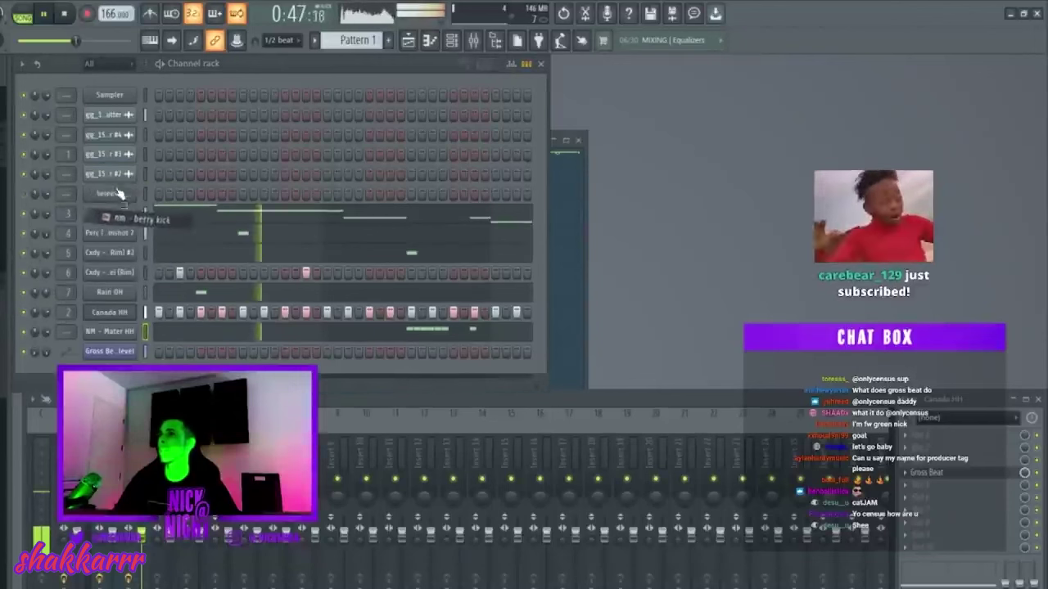
click(177, 195)
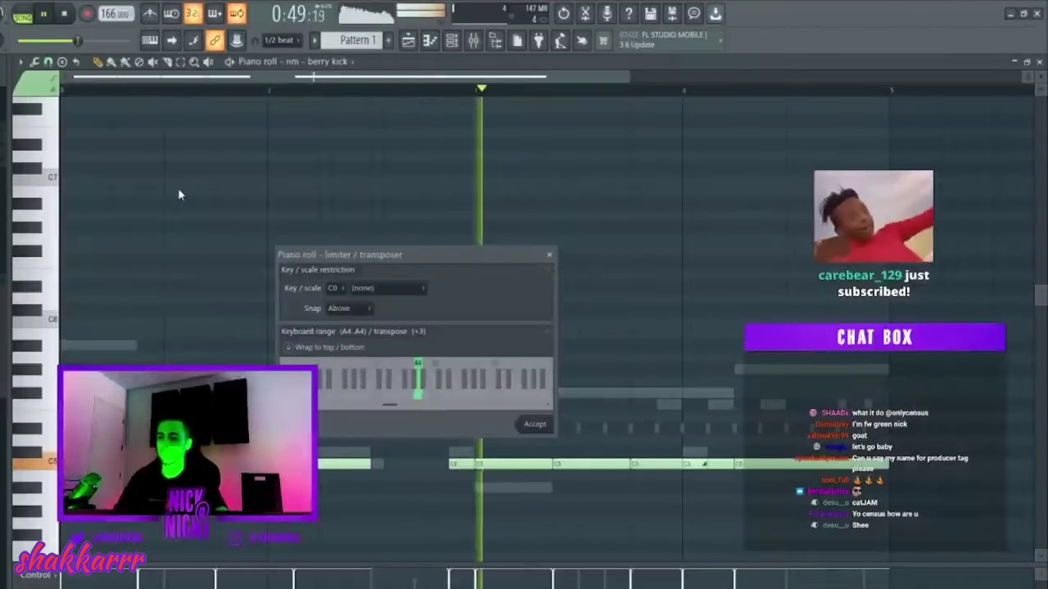
key(F7)
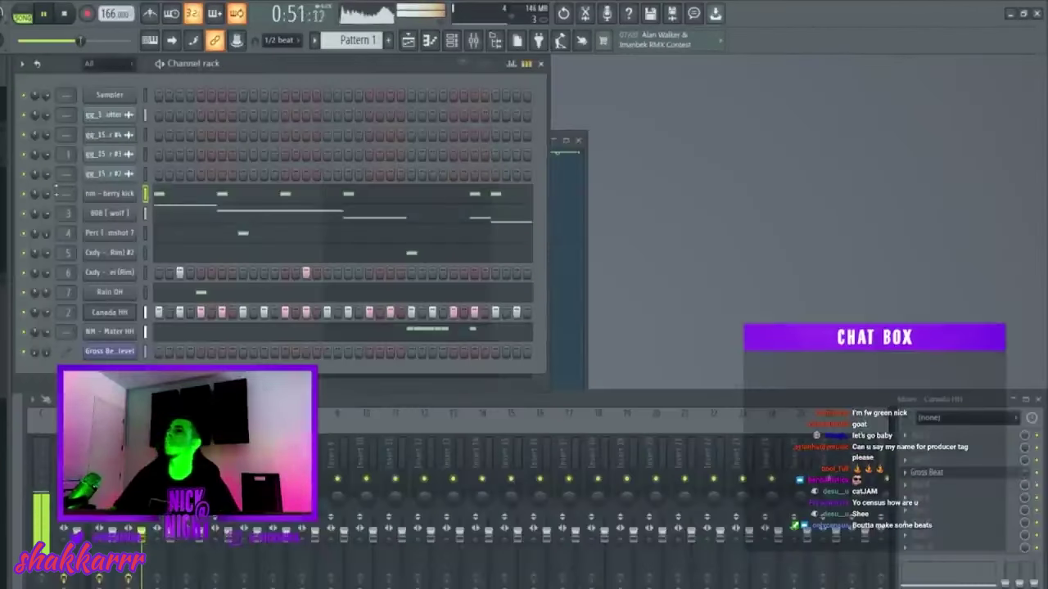
Delete the kick notes halfway through beat 2 of bar 1, near the end of bar 2 and at the start of bar 4
key(F7)
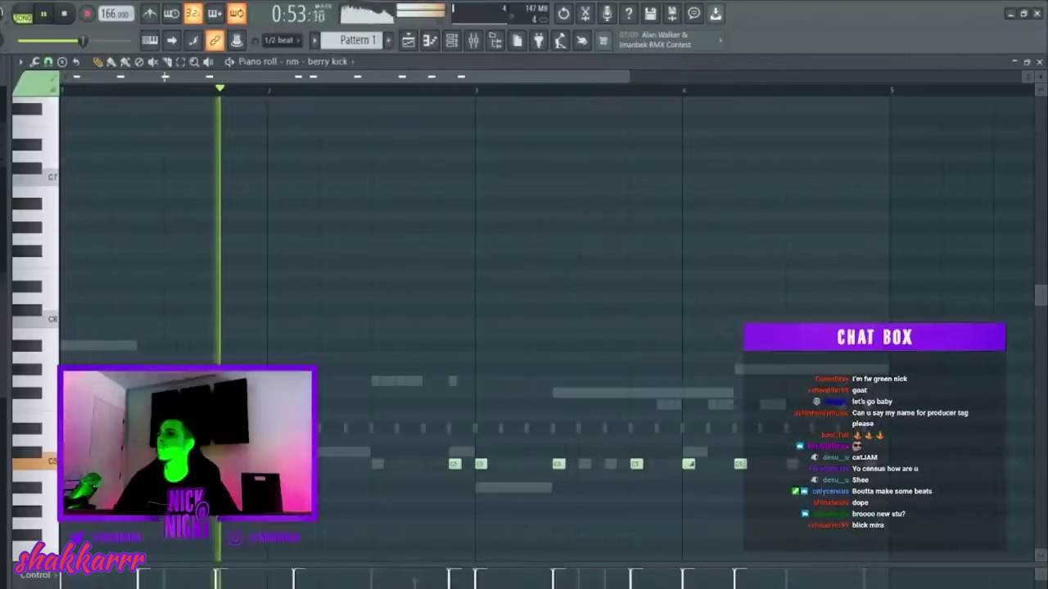
right_click(454, 464)
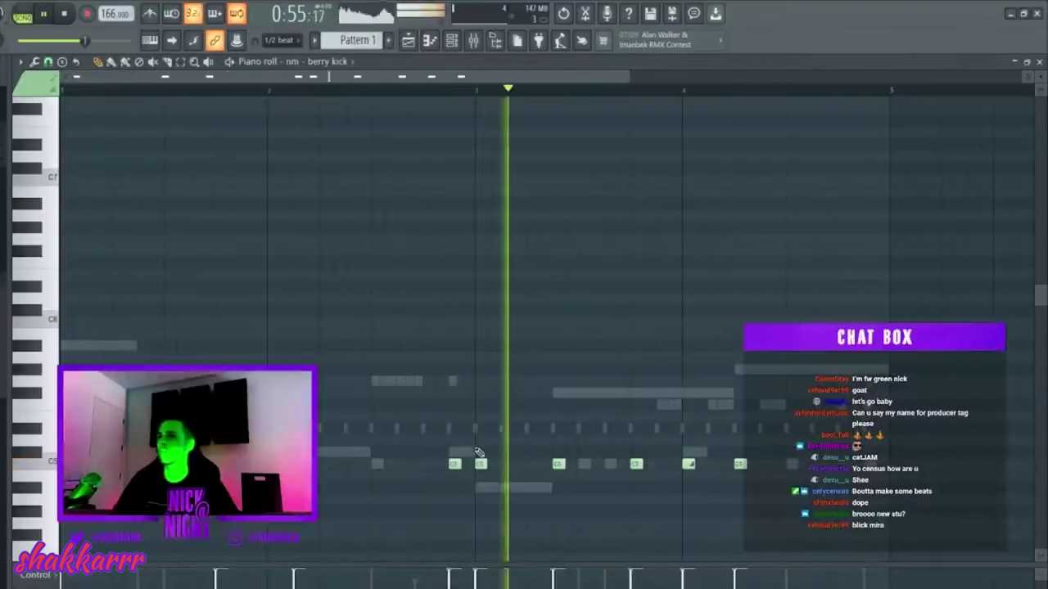
right_click(688, 464)
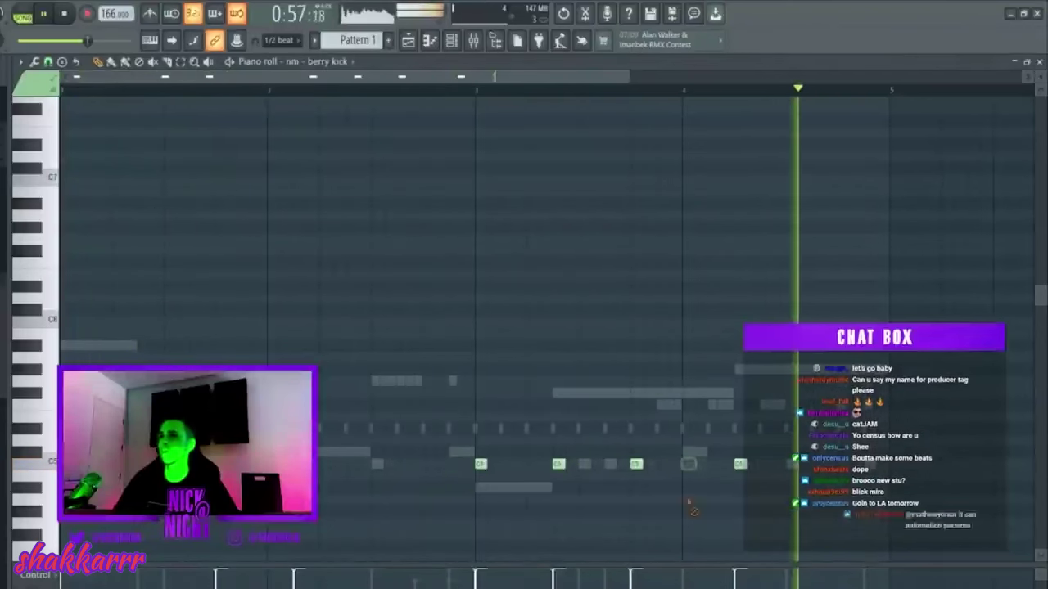
key(F7)
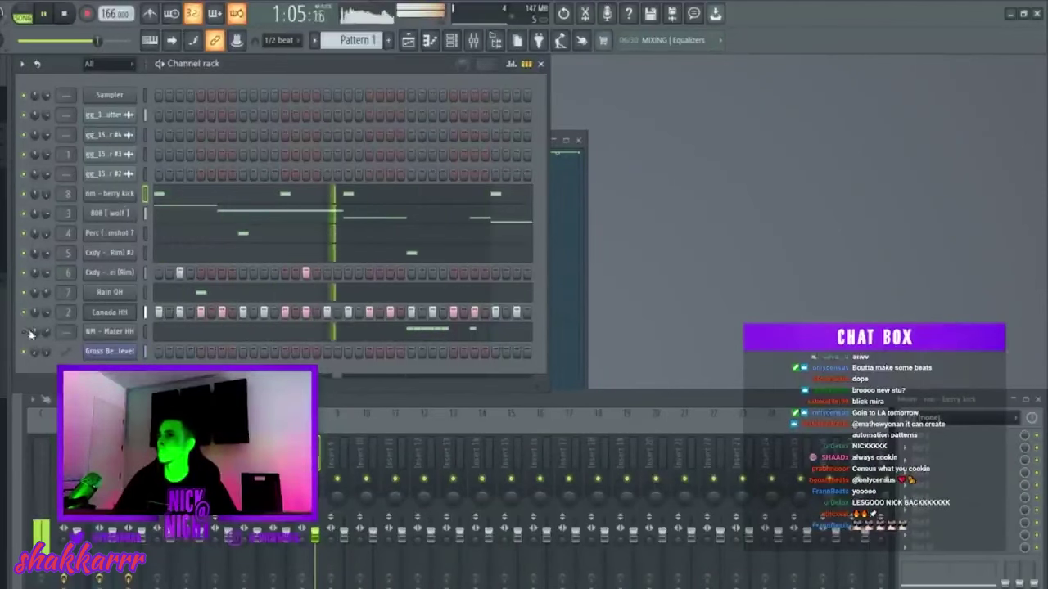
Route the NM - Mater HH channel to mixer track 9 and add Fruity Chorus and Fruity Reeverb 2 to it
click(109, 332)
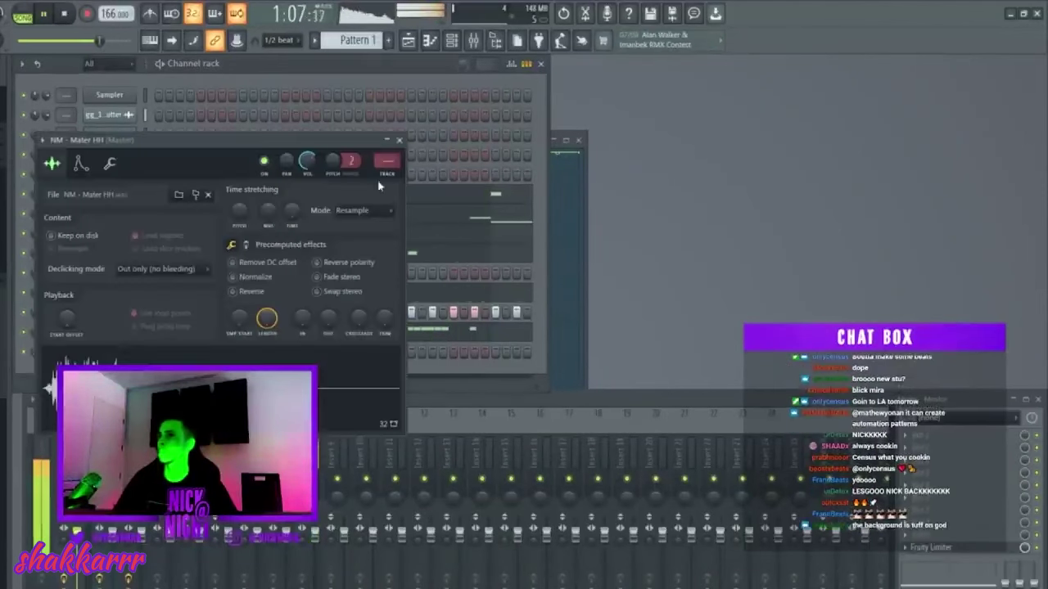
click(650, 13)
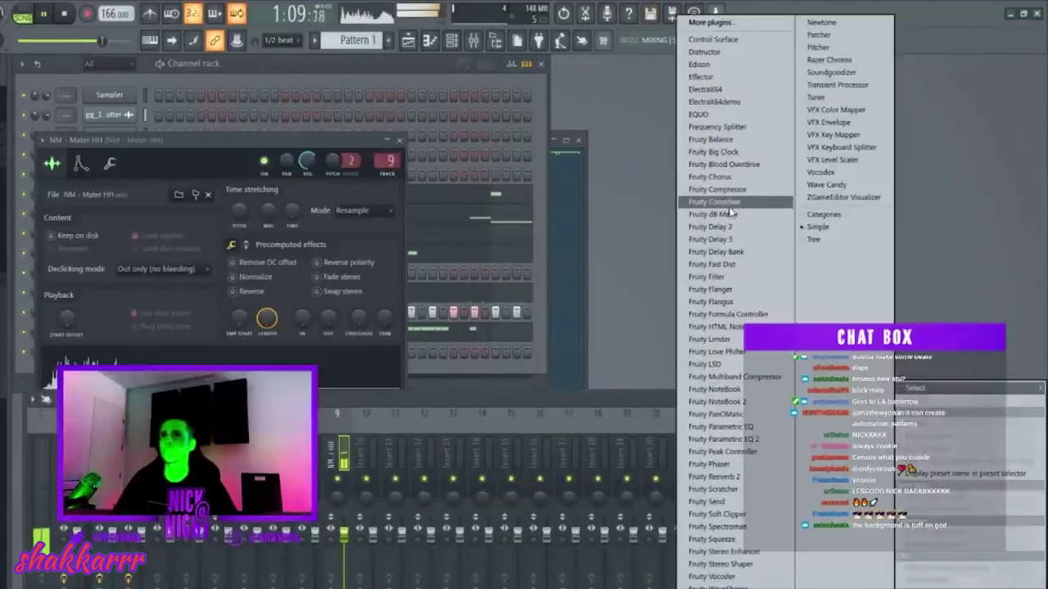
click(710, 177)
click(650, 13)
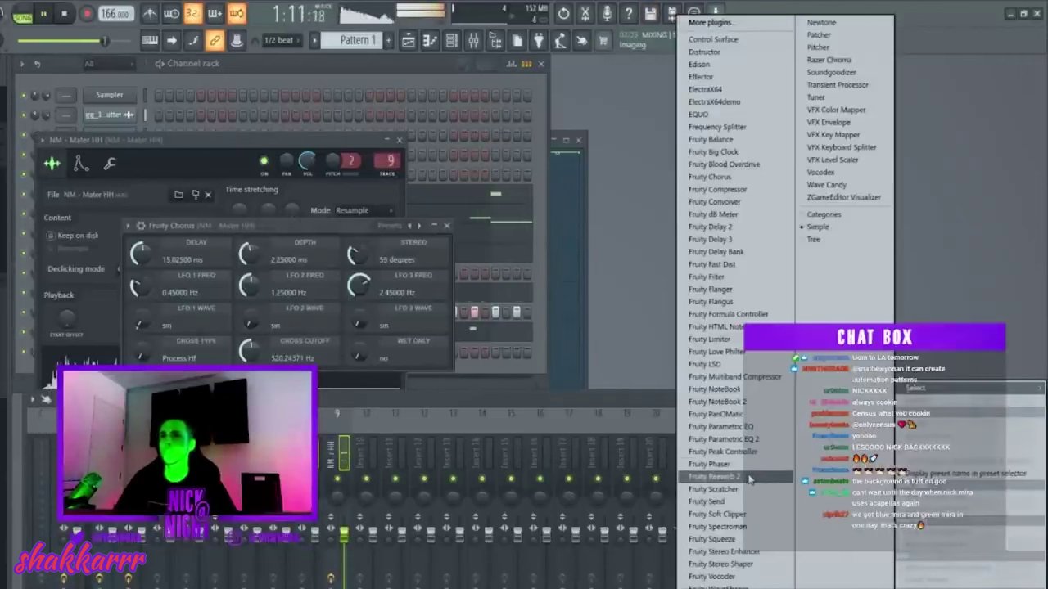
click(714, 477)
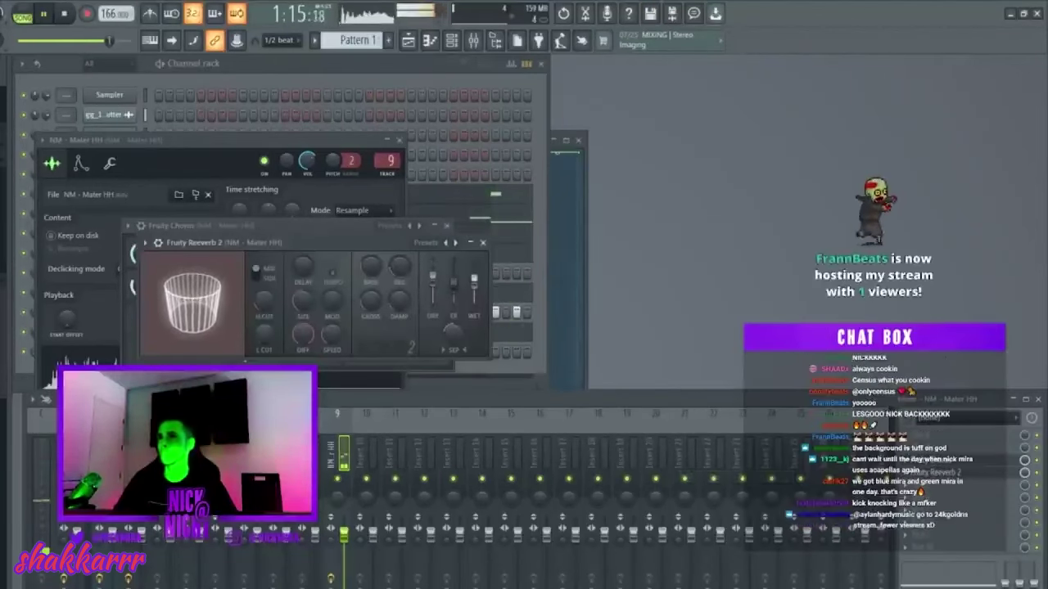
key(Escape)
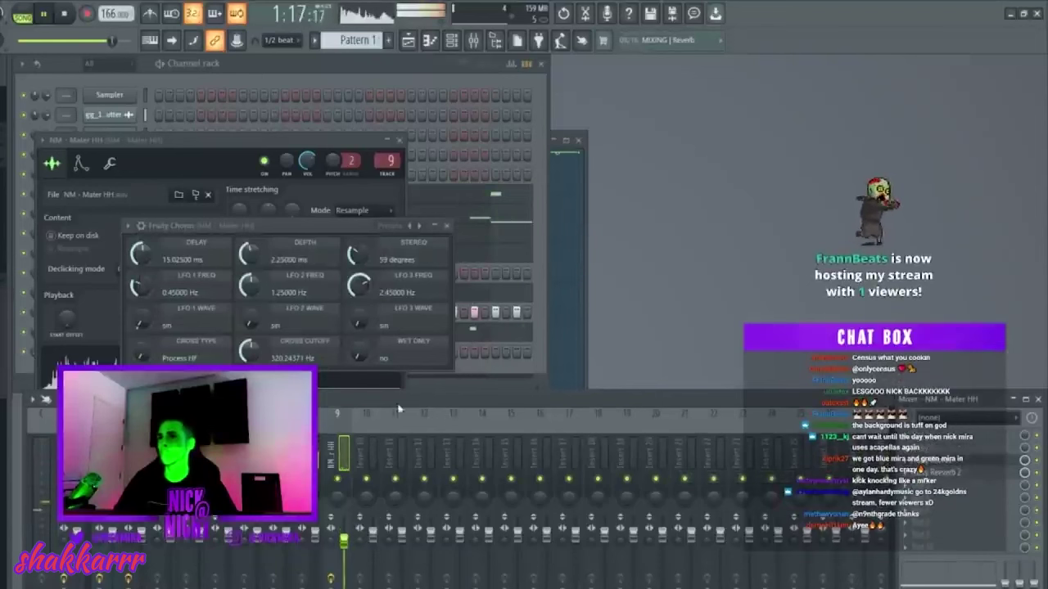
drag(402, 391, 402, 345)
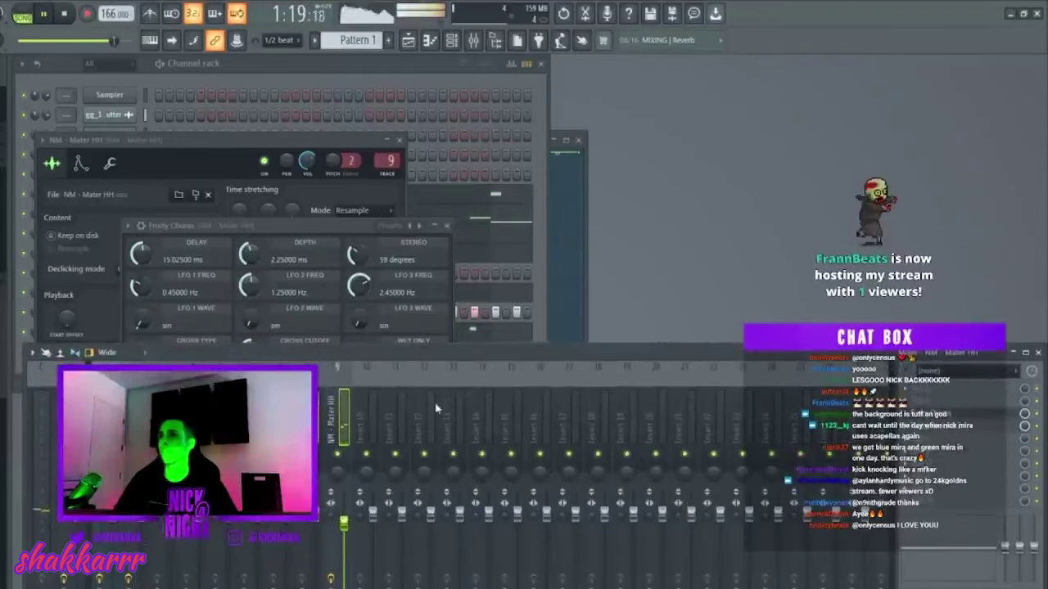
Set the NM - Mater HH channel's pitch range to 12 and its time stretching mode to Stretch
key(F6)
click(109, 334)
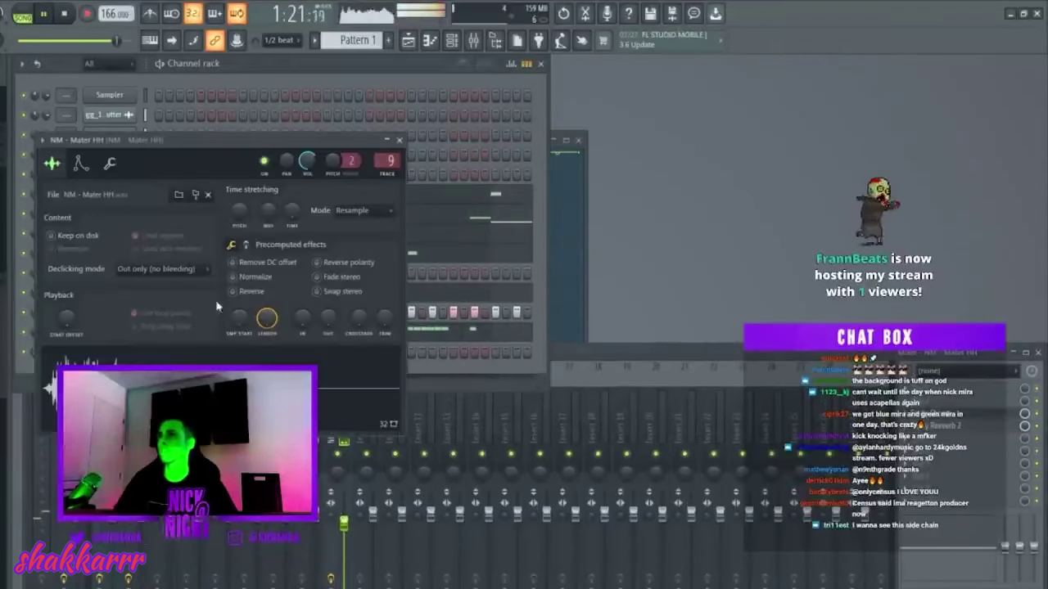
click(360, 210)
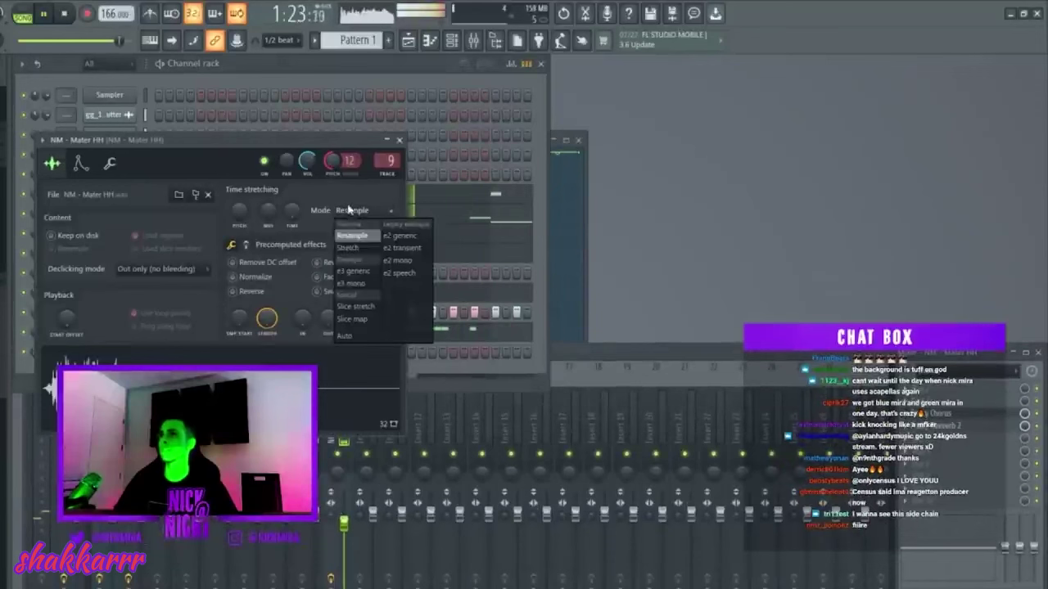
click(352, 255)
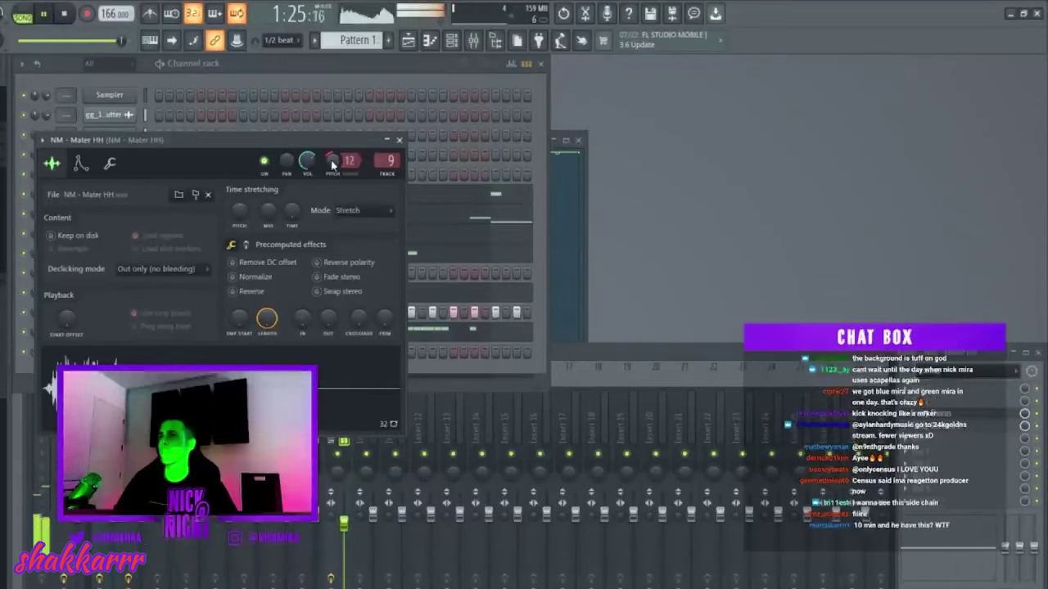
click(363, 475)
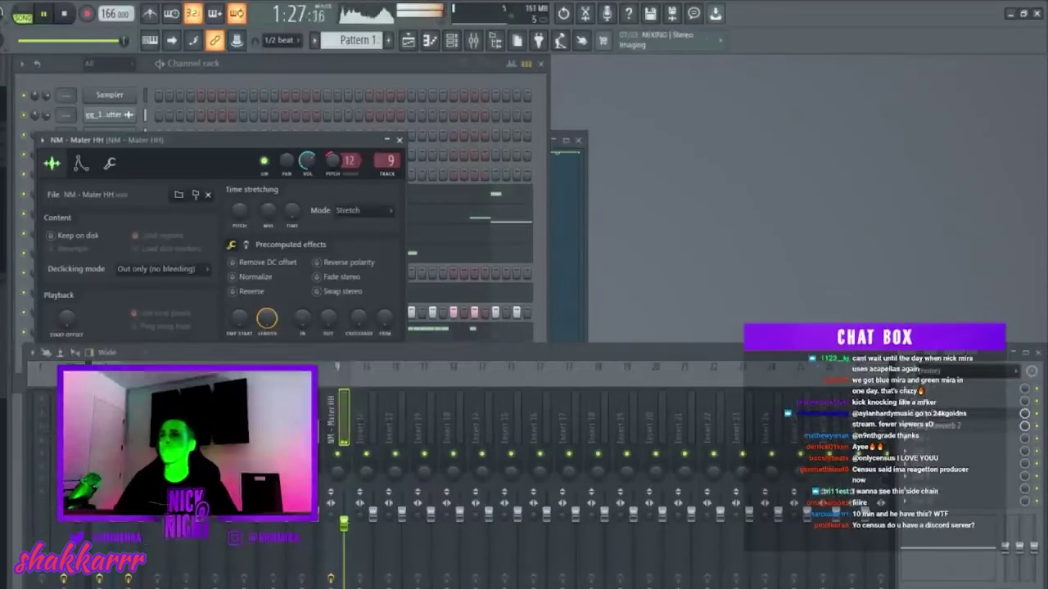
key(F6)
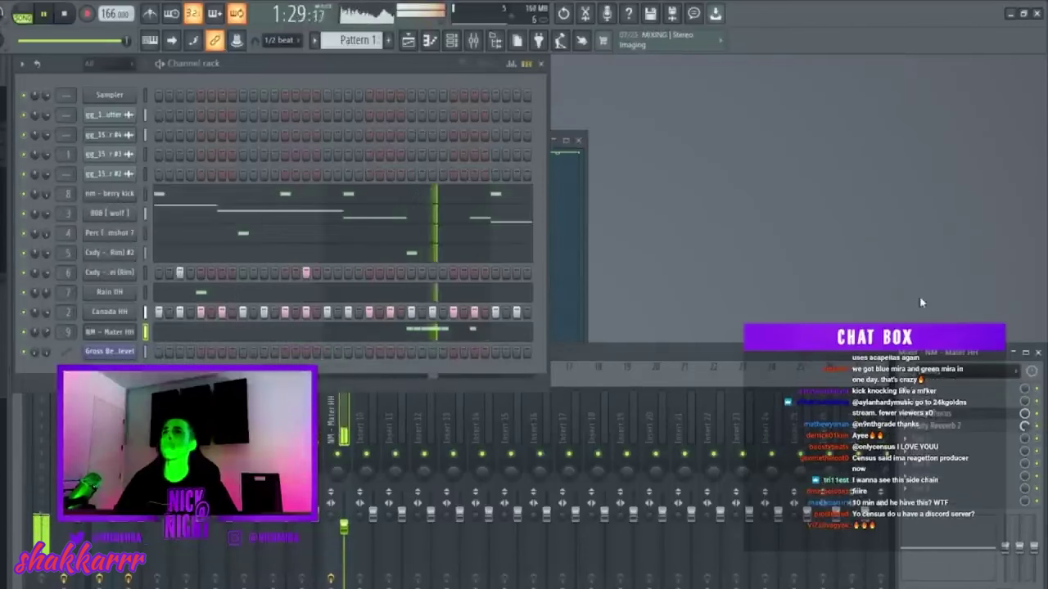
Split Pattern 1 by channel and clear the pattern clips before bar 9 on playlist Track 7
click(314, 40)
click(401, 251)
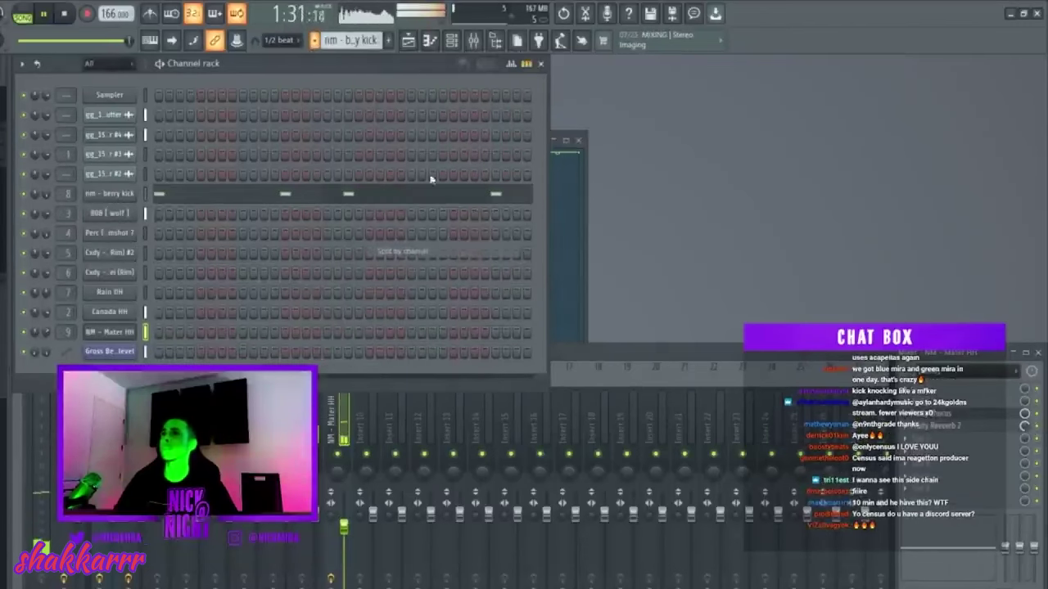
click(408, 41)
right_click(217, 336)
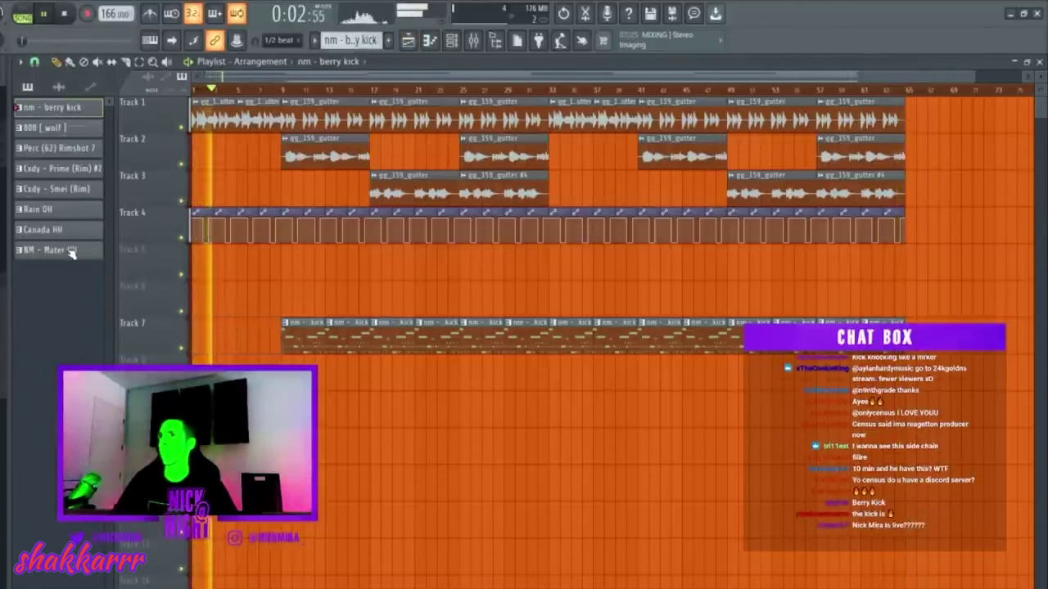
Place all the split patterns at bar 13 from Track 8 downward and delete the old combined clips on Track 7
drag(71, 253, 327, 361)
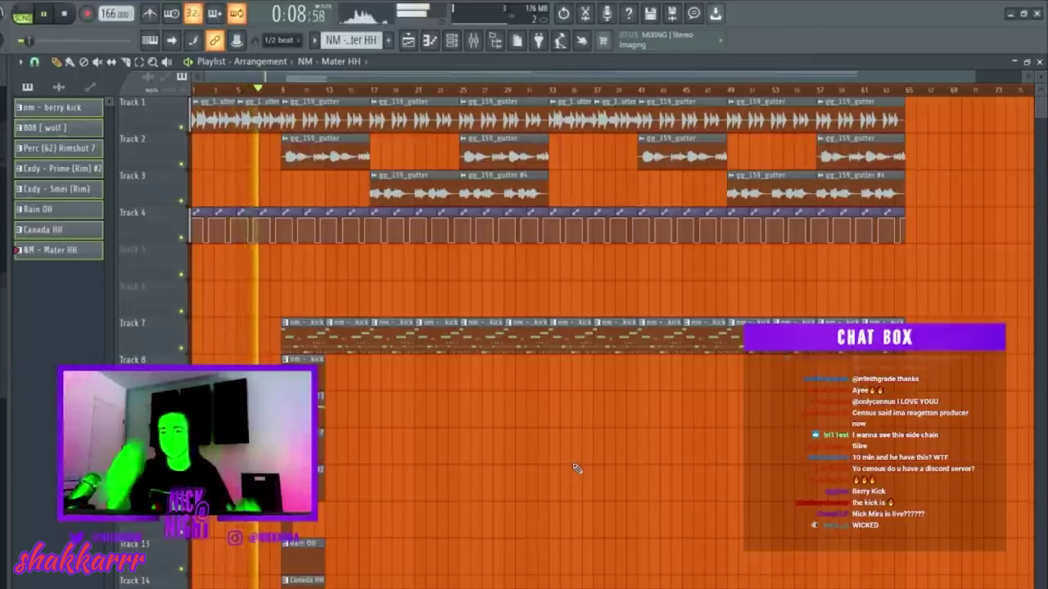
right_click(304, 328)
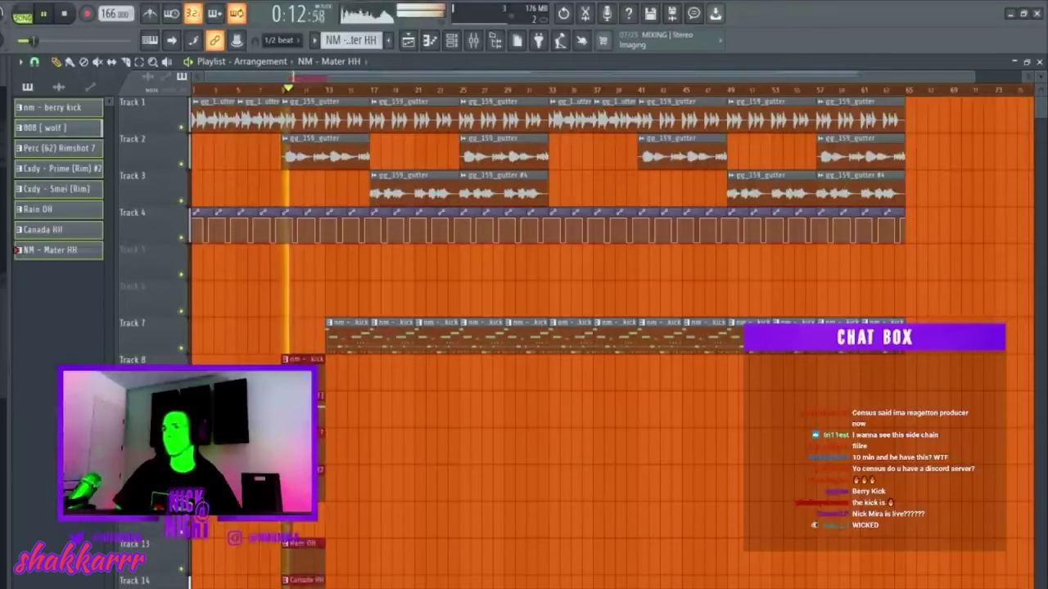
mouse_move(303, 360)
mouse_down()
mouse_move(597, 331)
mouse_move(818, 332)
mouse_move(639, 318)
mouse_up()
key(space)
key(space)
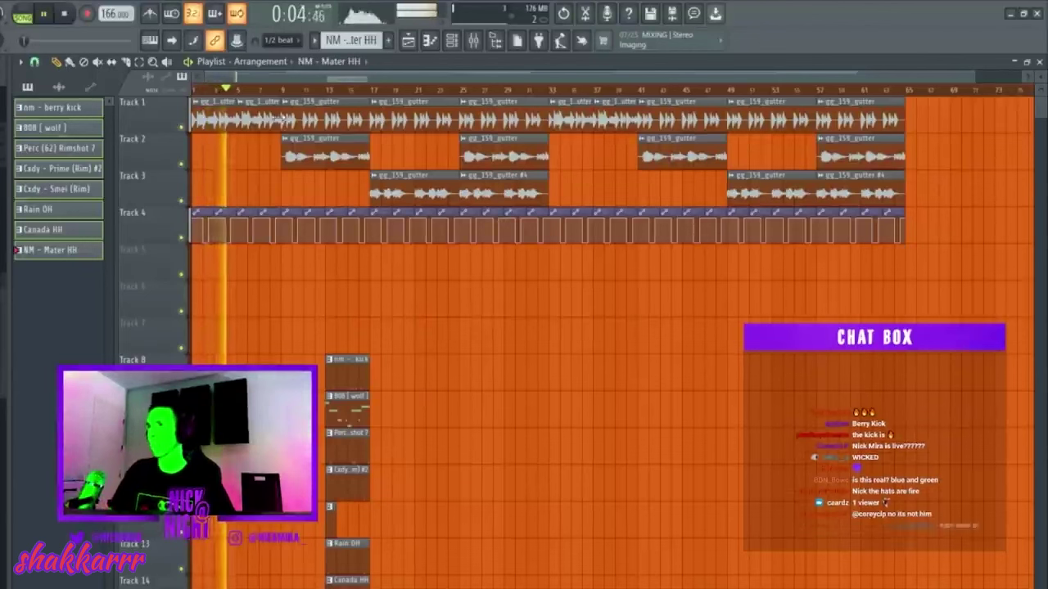
Duplicate the drum clips to bar 17 and remove the kick, 808 and rimshot clips at bar 13
scroll(457, 411, down, 1)
key(ctrl+b)
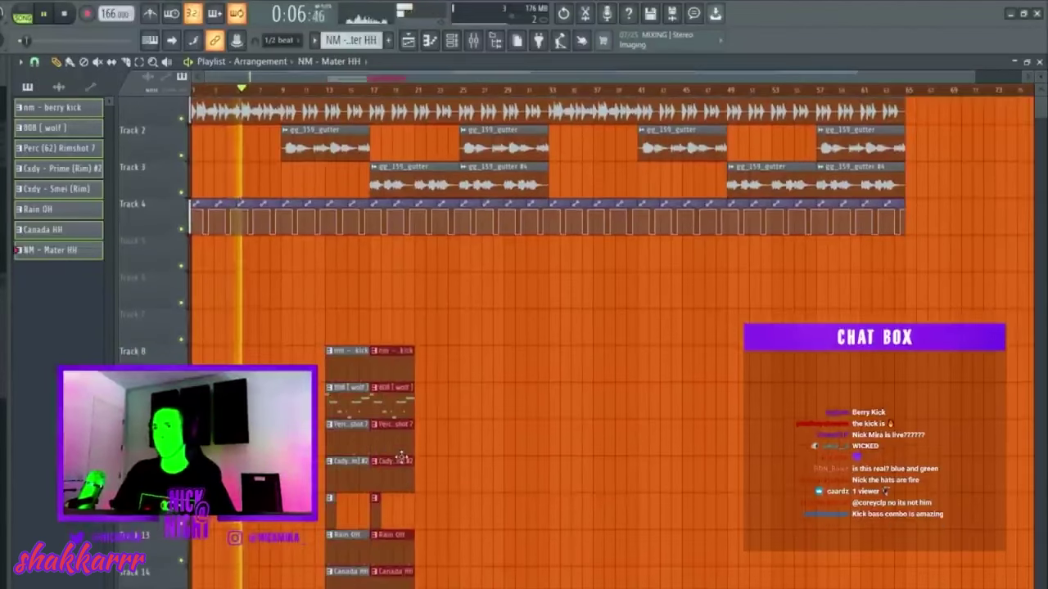
drag(348, 389, 287, 583)
Make the Canada HH clip at bar 9 unique and add a fast hi-hat roll early in its first bar
click(288, 573)
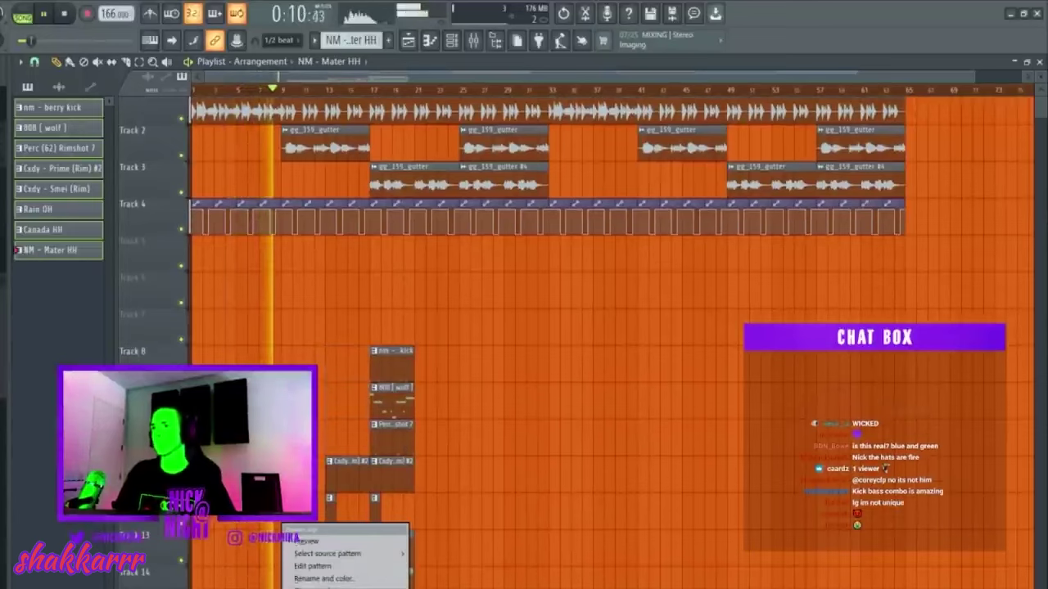
click(328, 512)
scroll(206, 81, down, 2)
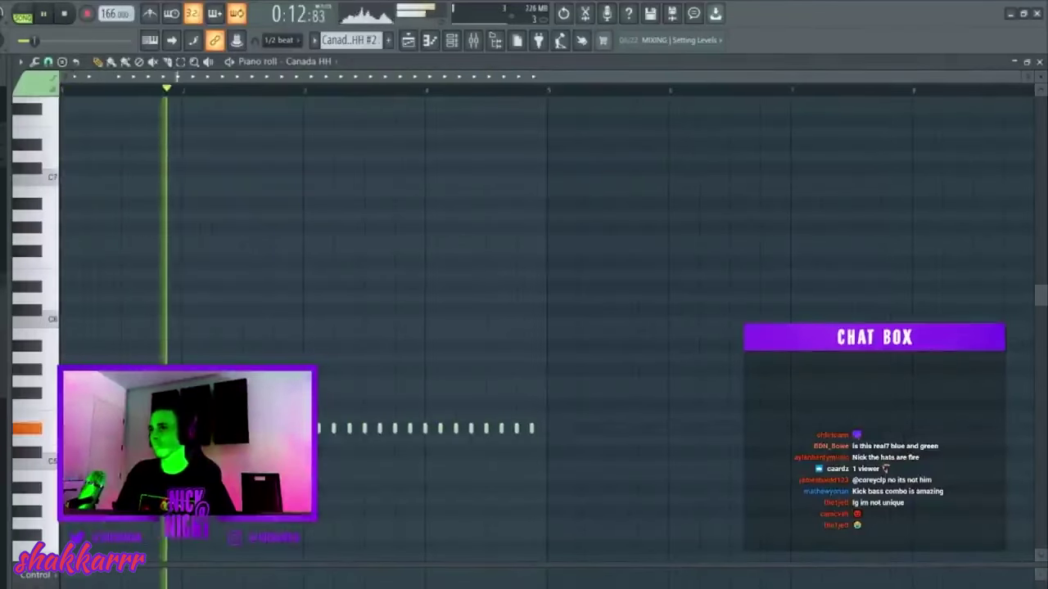
key(ctrl+z)
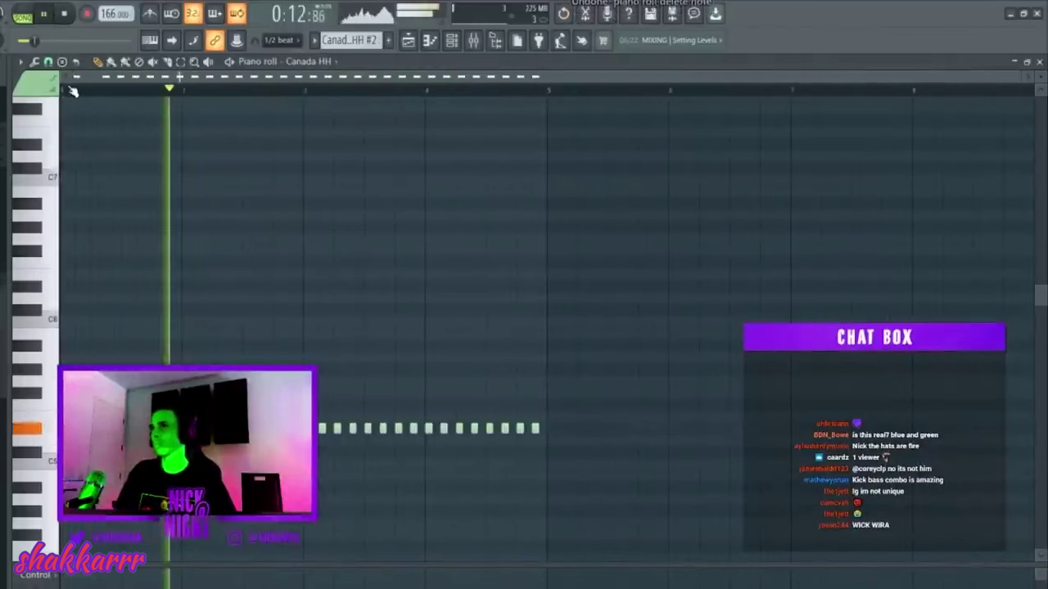
scroll(246, 81, up, 2)
click(48, 62)
click(67, 199)
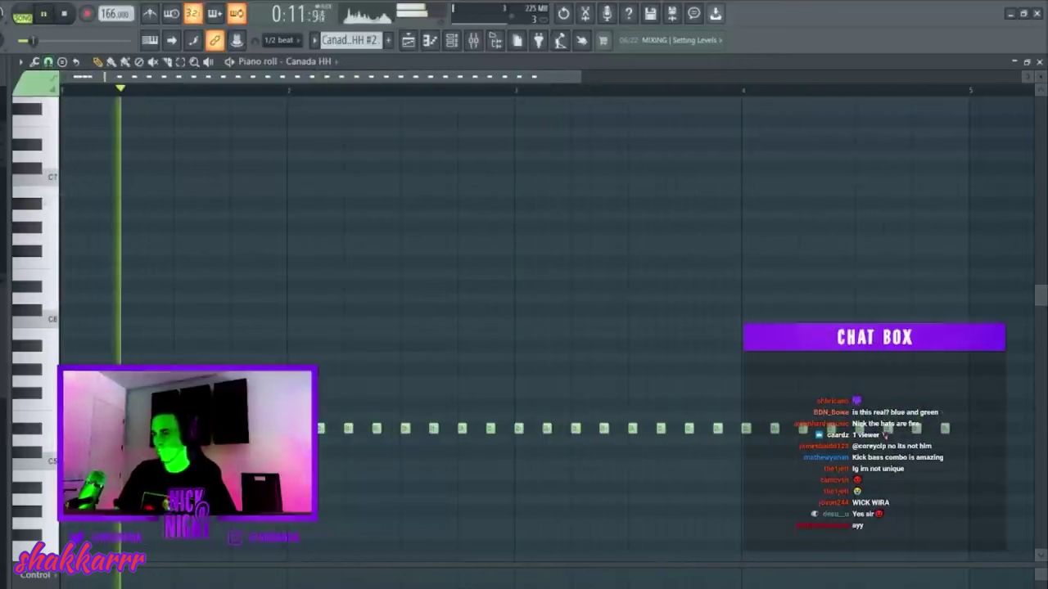
Lower all the Canada HH notes by two semitones to C#5
key(space)
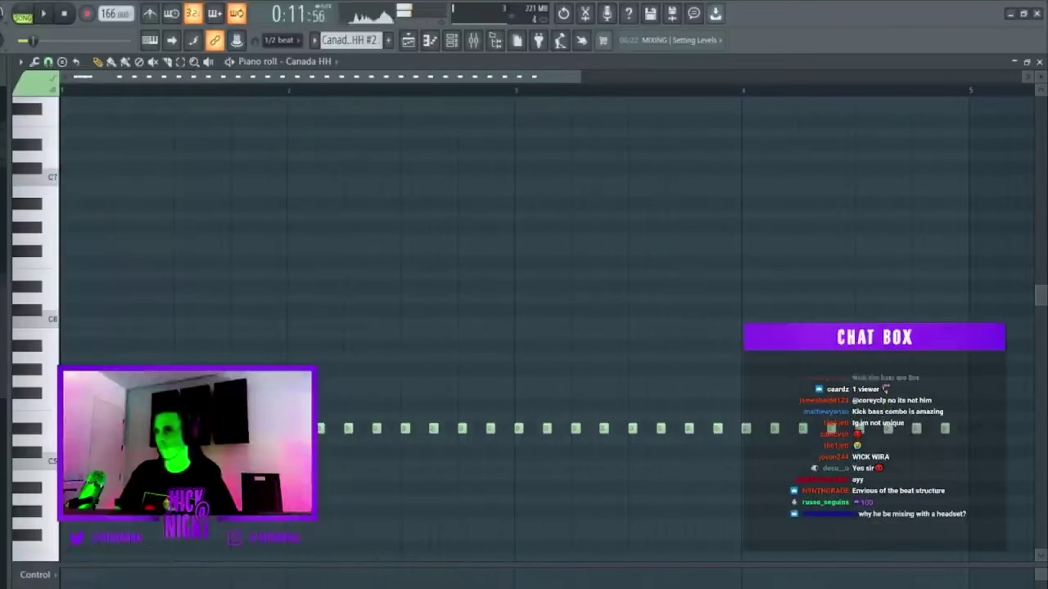
key(Down)
key(Down)
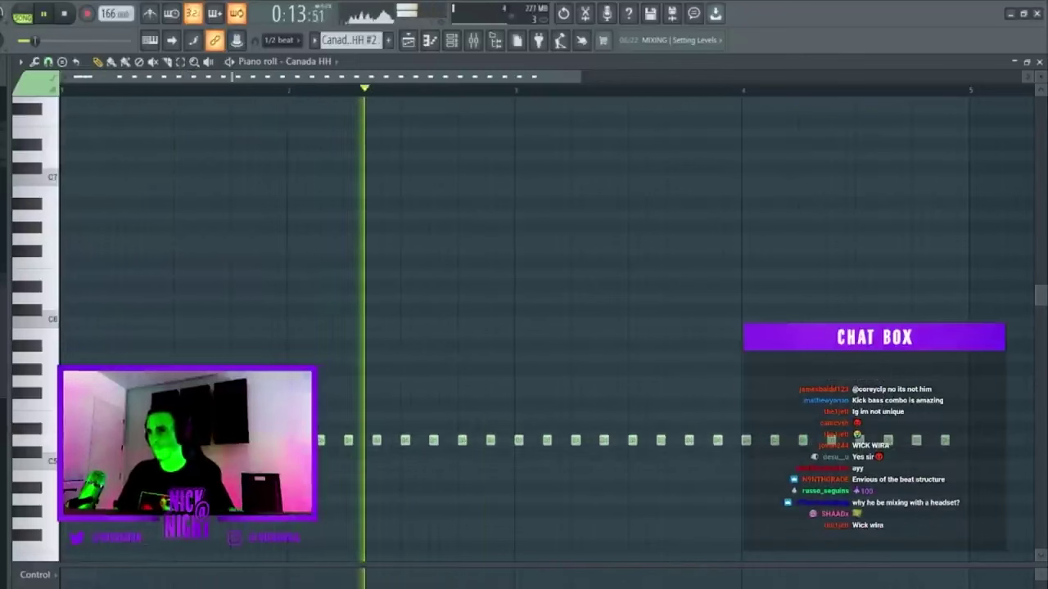
key(space)
key(space)
Build a rising hi-hat run in bar 2 with quick D5 and D#5 hits, raising the three following notes to E5
drag(344, 435, 533, 524)
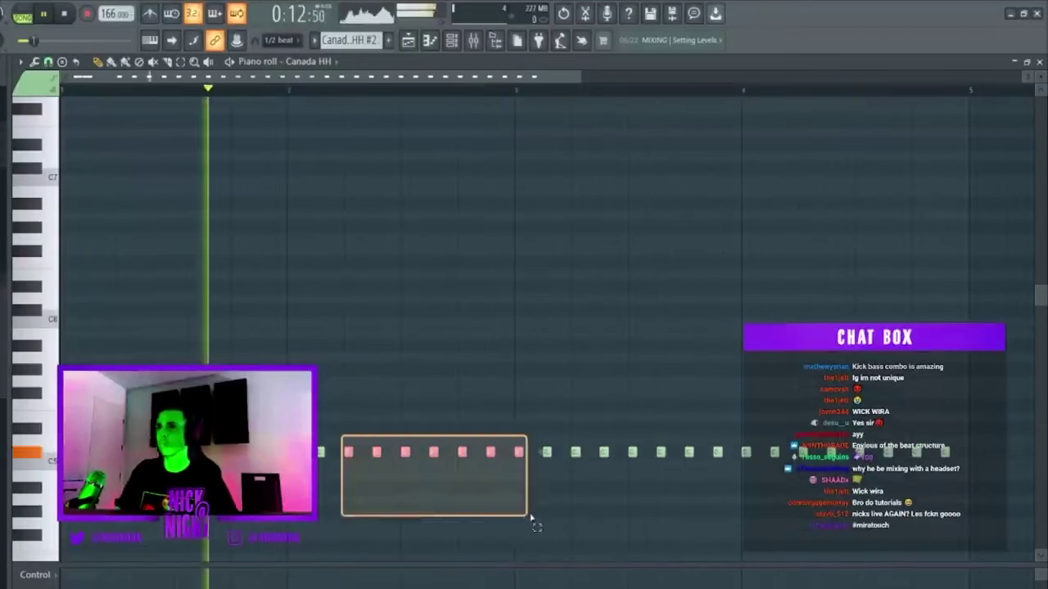
right_click(431, 456)
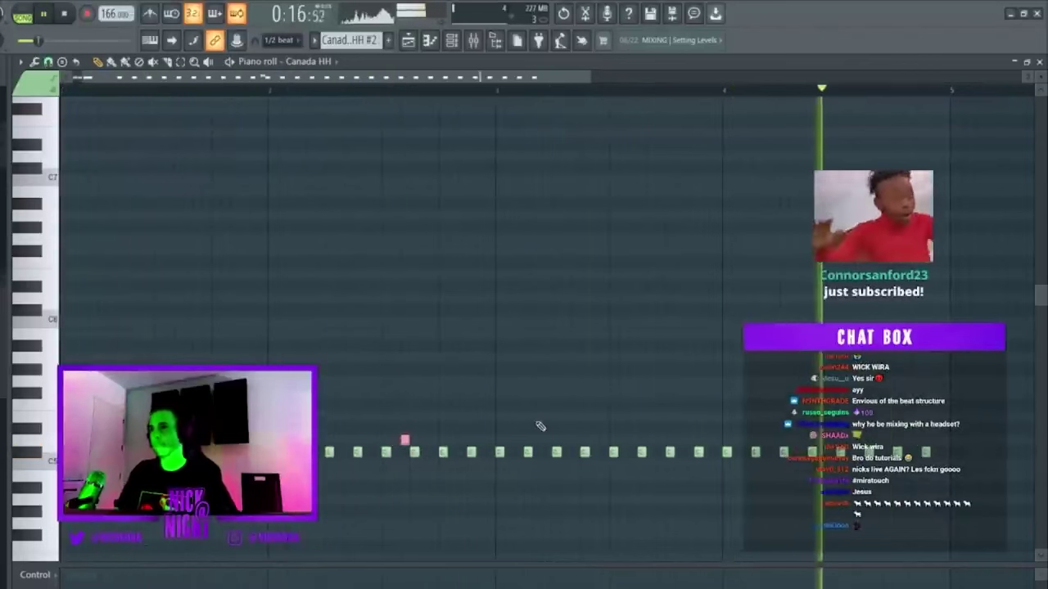
click(423, 428)
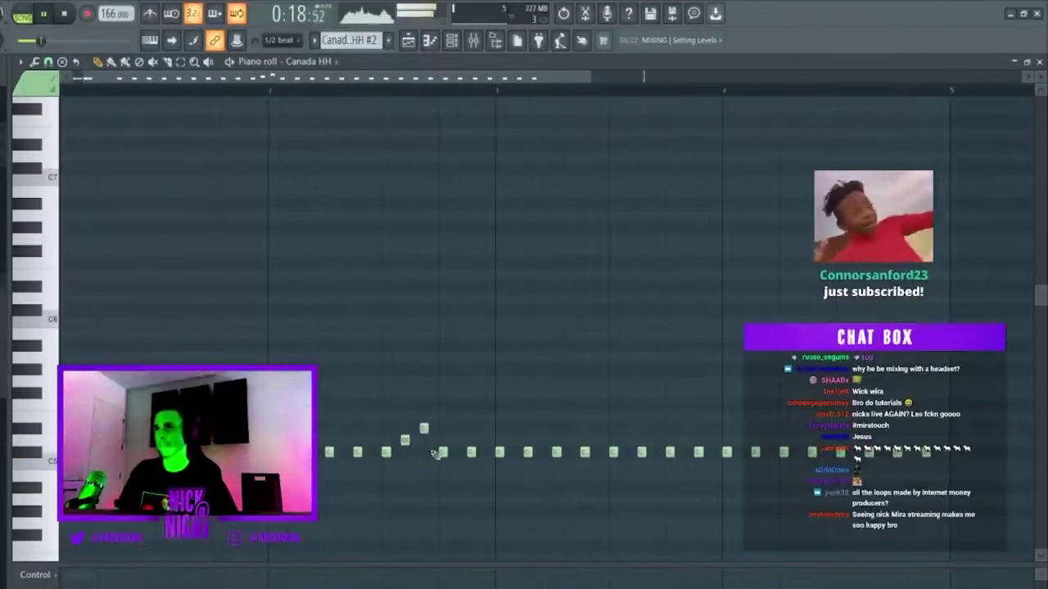
drag(429, 445, 525, 472)
key(shift+Up)
key(shift+Up)
key(shift+Up)
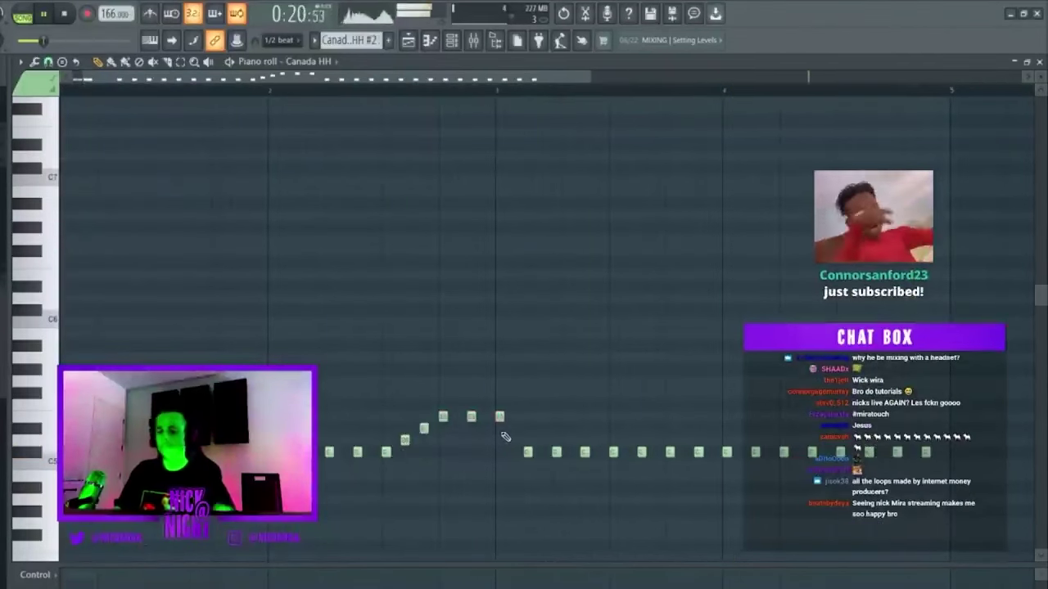
Extend the hi-hat notes to legato and bring the hit at the start of bar 3 back to C#5
key(ctrl+l)
drag(502, 433, 933, 463)
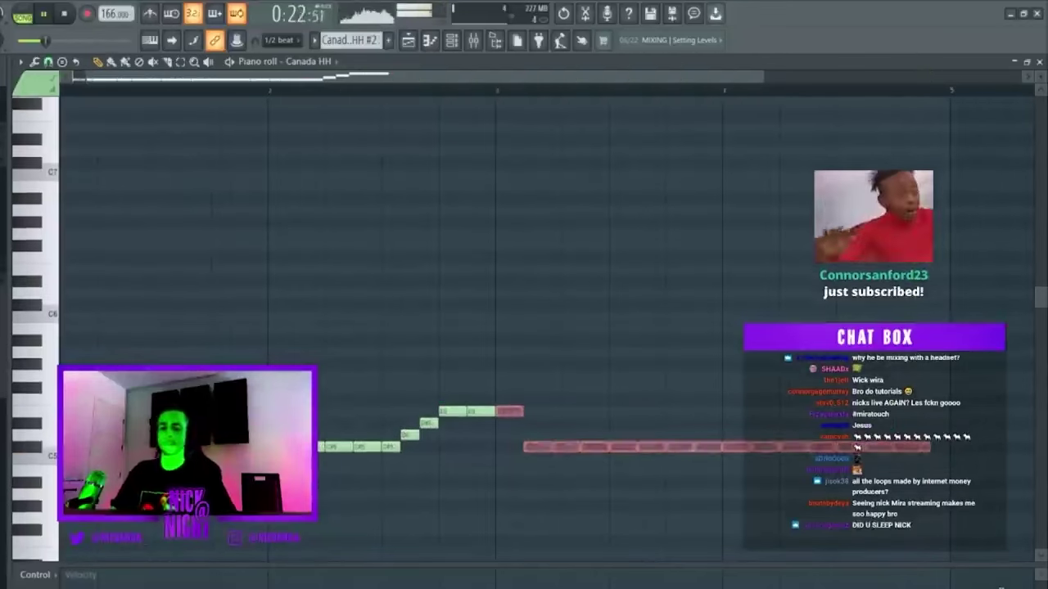
drag(541, 452, 512, 452)
key(F7)
Duplicate the bar 17 drum clips to bar 21 and delete the kick clip at bar 17
key(F6)
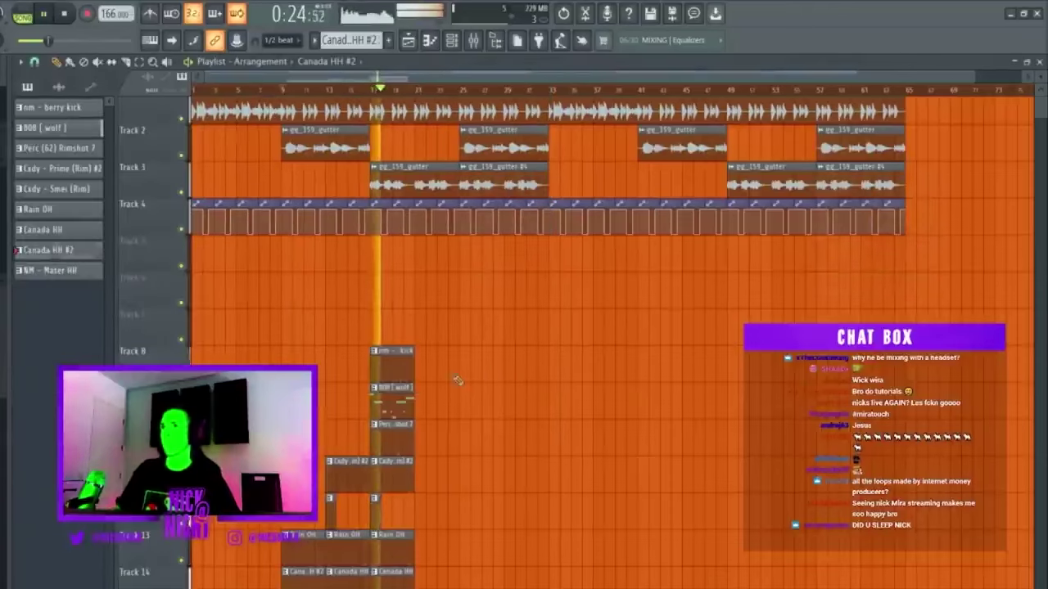
key(ctrl+b)
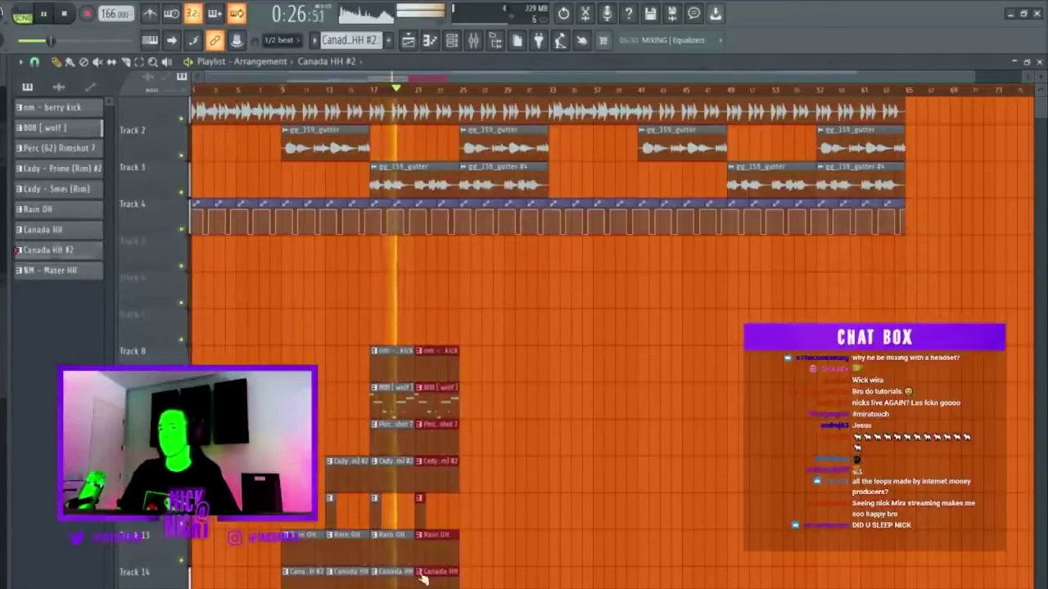
right_click(394, 376)
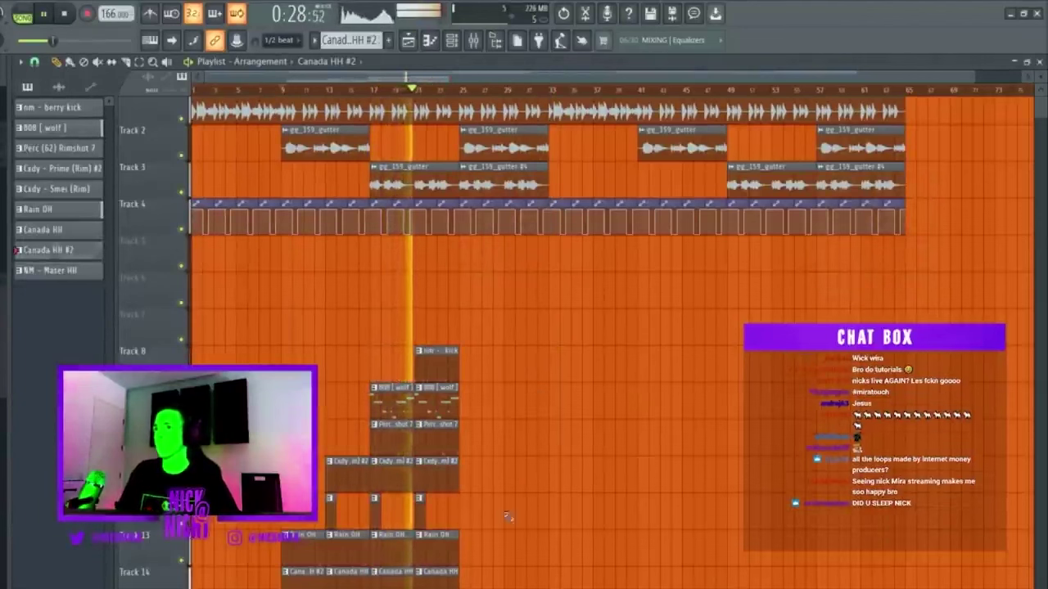
Replace the Canada HH channel's sample with Escape Hi Hat and restart playback
click(451, 40)
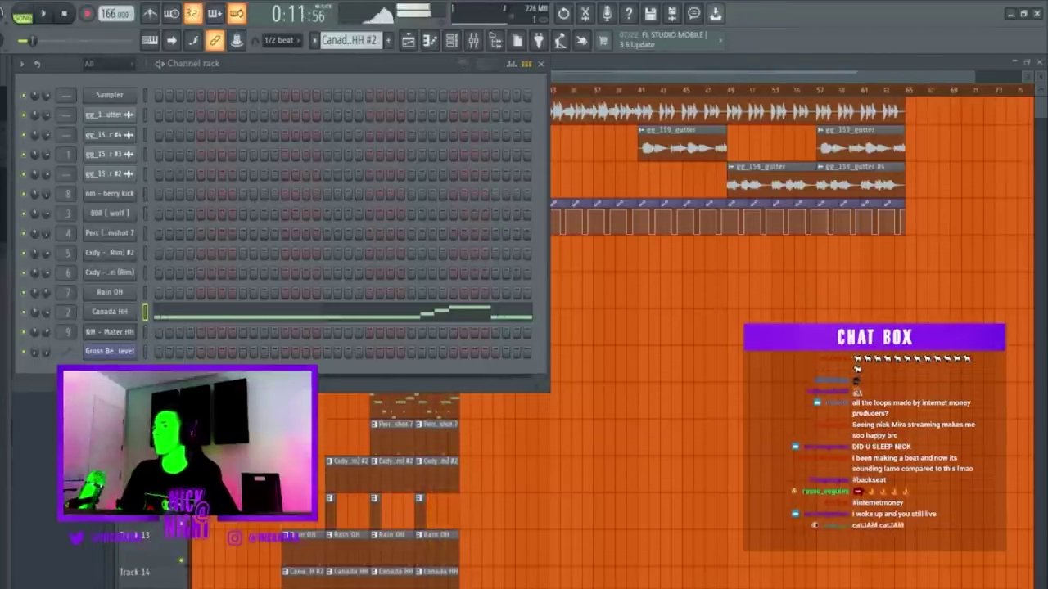
drag(123, 321, 109, 319)
key(space)
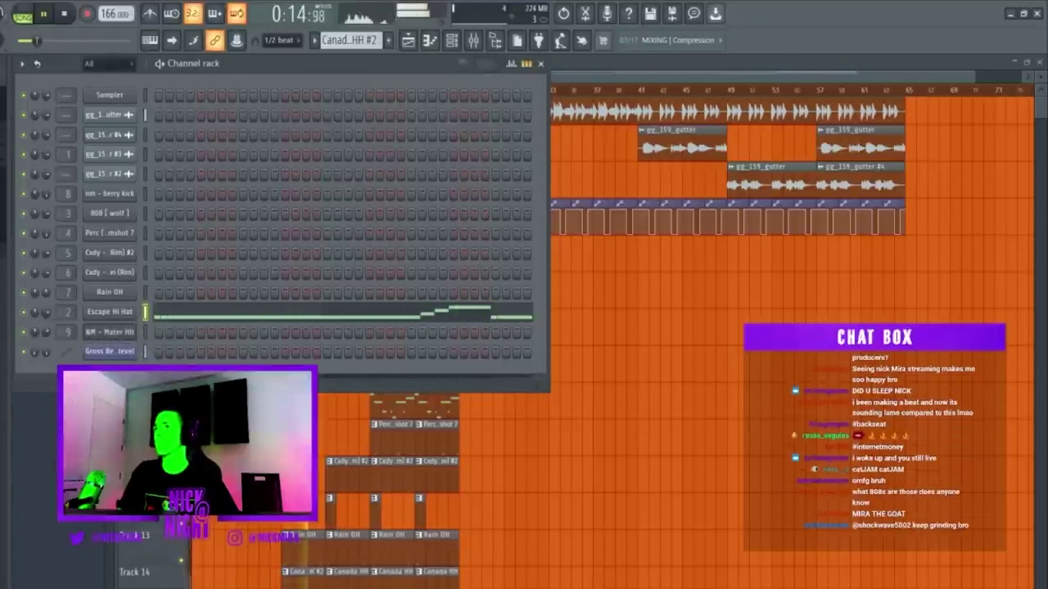
Lengthen the Cxdy - Smei (Rim) clip up to bar 17 and place Perc (62) Rimshot 7 clips at bars 9 and 13
key(F6)
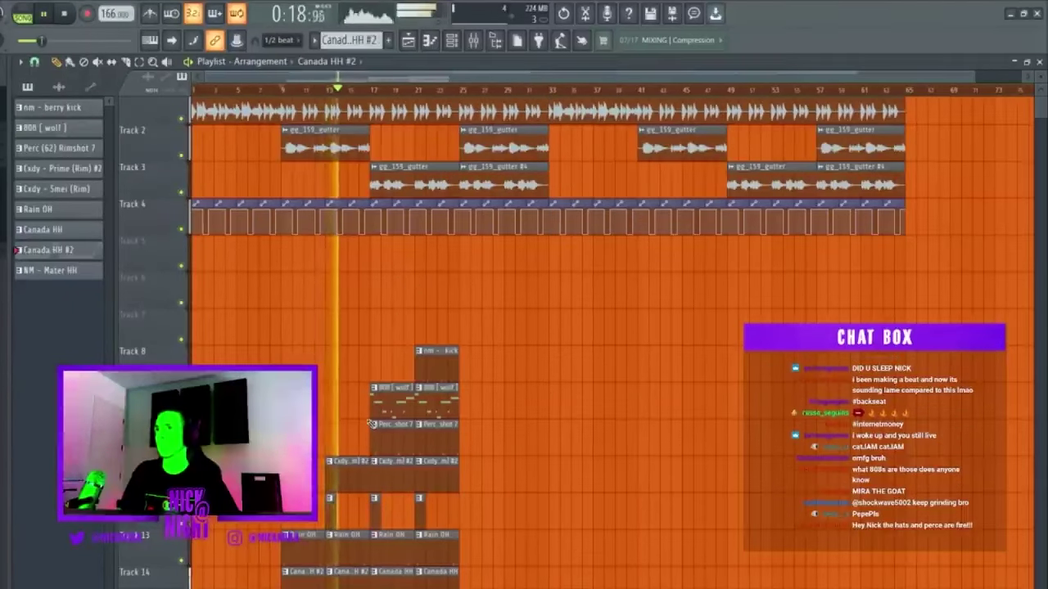
drag(333, 498, 376, 501)
click(344, 425)
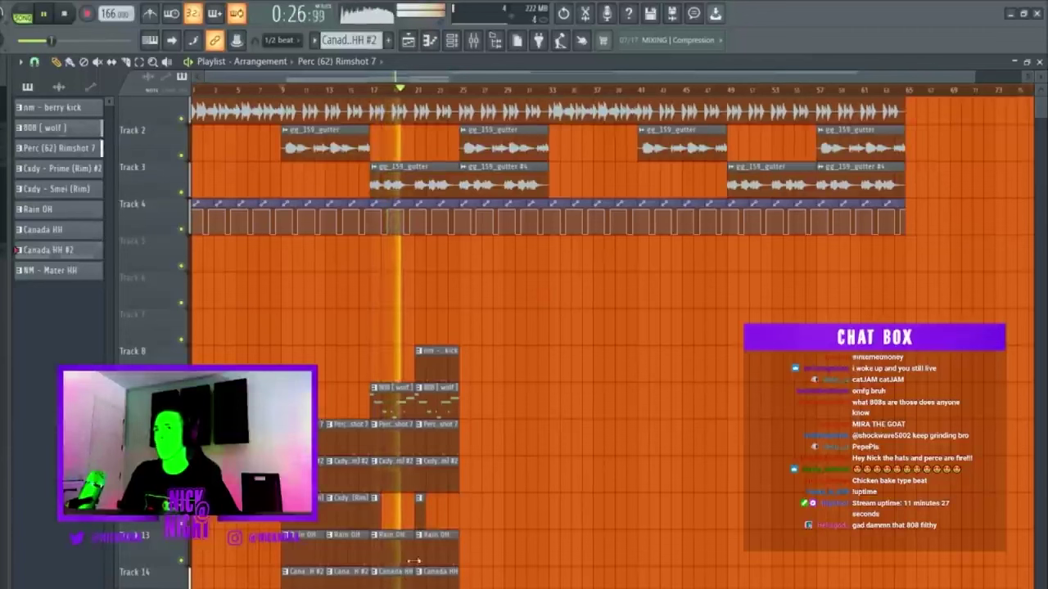
Extend the 808, rimshot, rim, open-hat and hi-hat clips through bar 32, and place nm - berry kick clips at bars 25 and 29
click(430, 497)
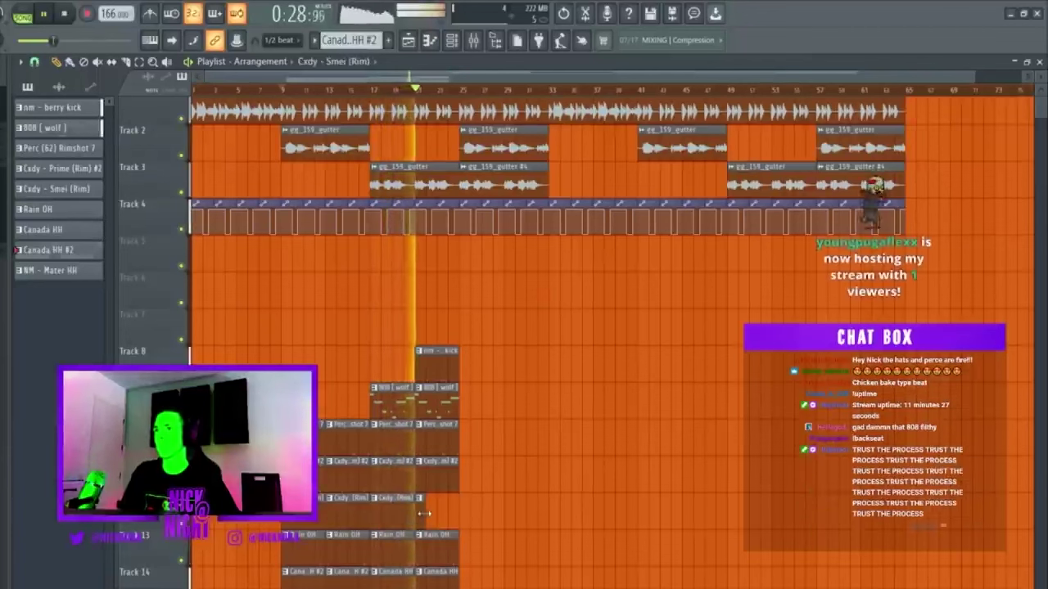
drag(438, 350, 328, 577)
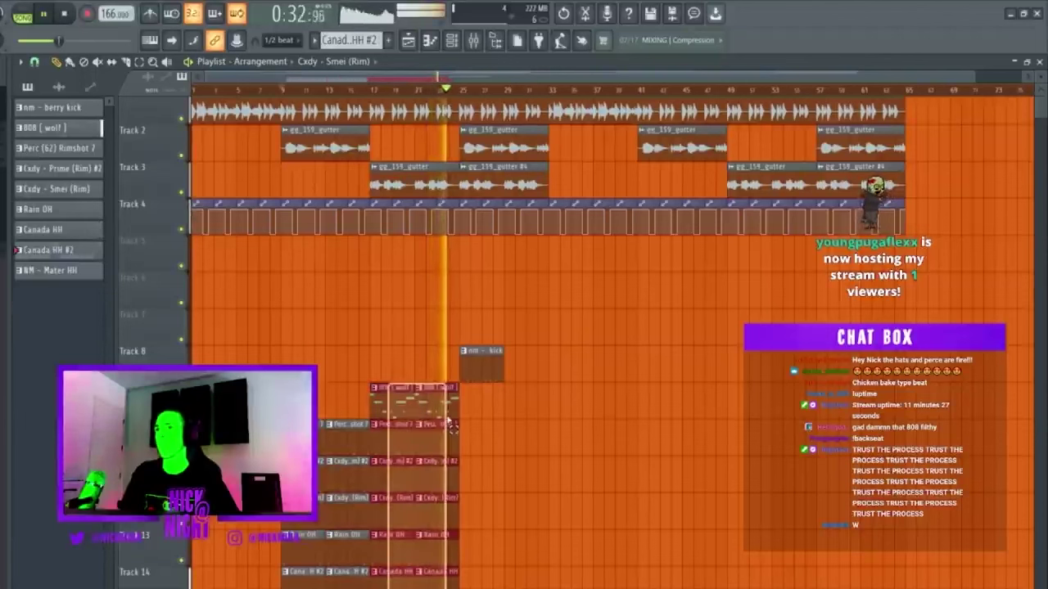
key(ctrl+b)
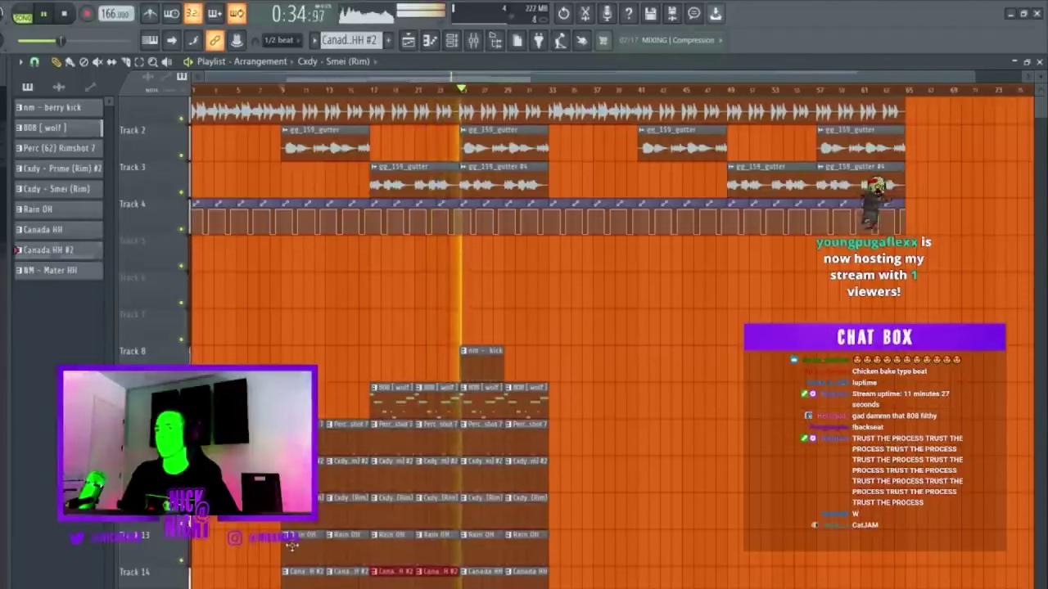
click(475, 360)
key(ctrl+b)
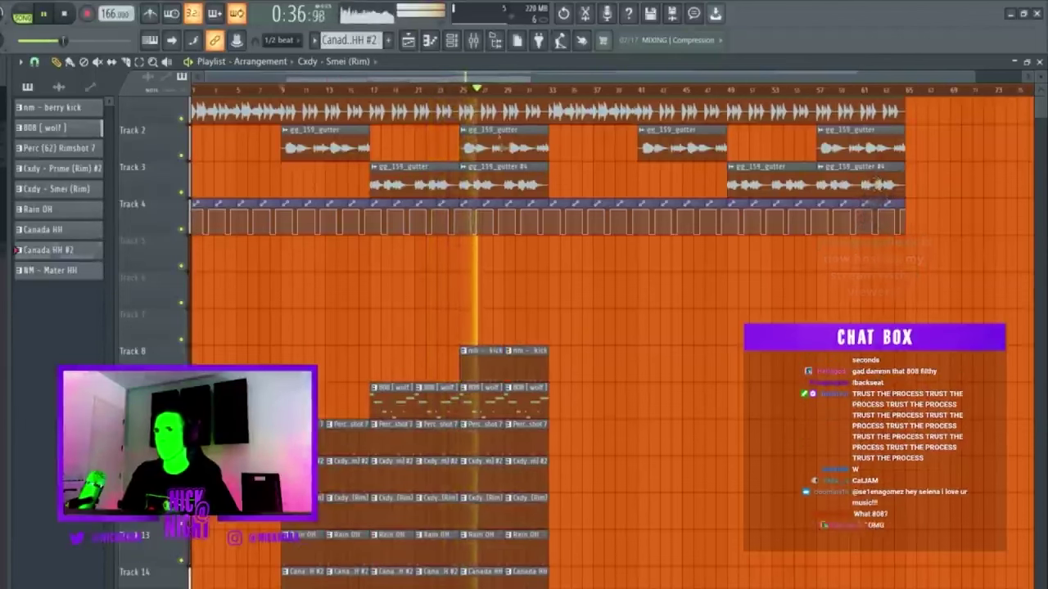
Route the gg_159_gutter #4 sample channel to mixer track 10 and restart playback from bar 17
right_click(497, 143)
key(ctrl+z)
double_click(498, 184)
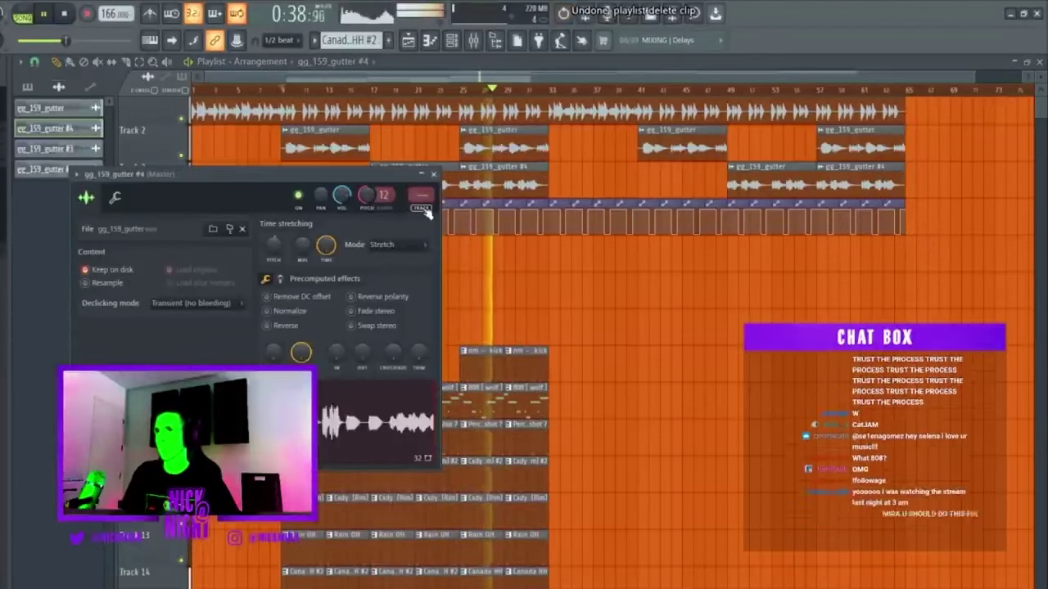
key(ctrl+l)
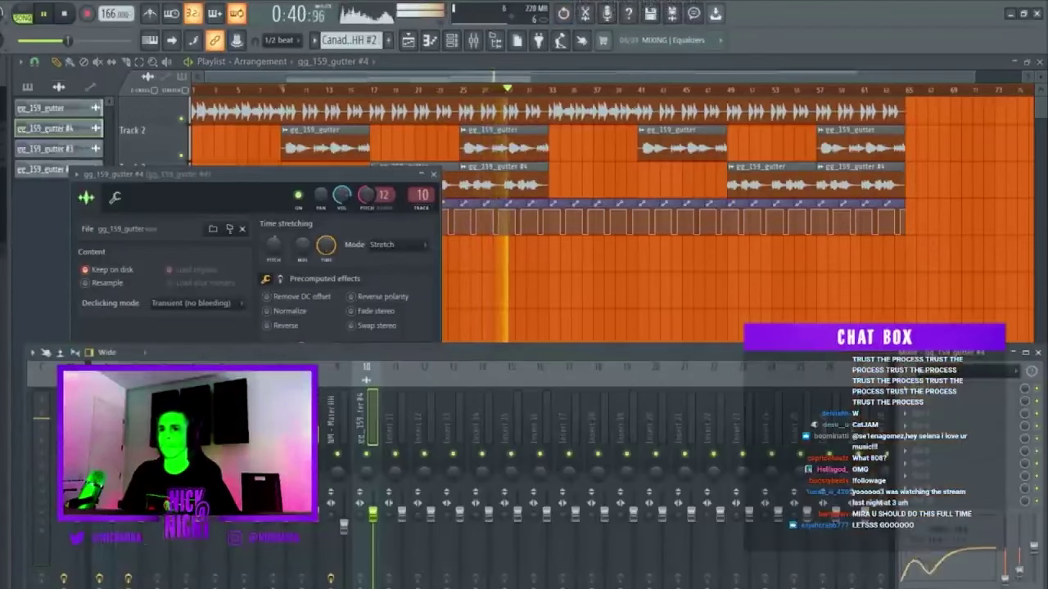
key(Escape)
key(Escape)
click(364, 92)
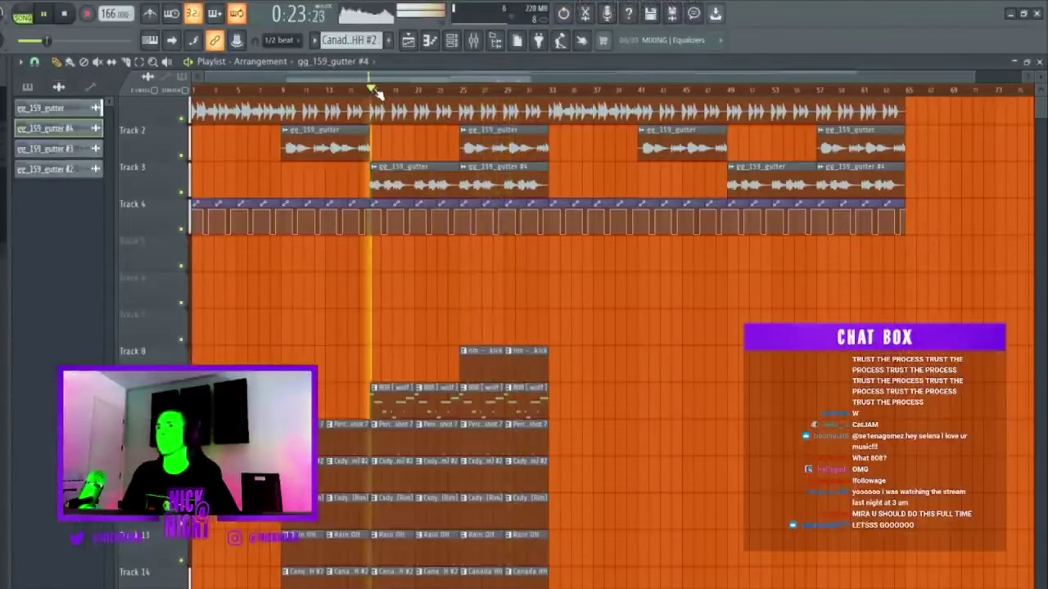
Route the original gg_159_gutter sample channel to mixer track 11
key(F6)
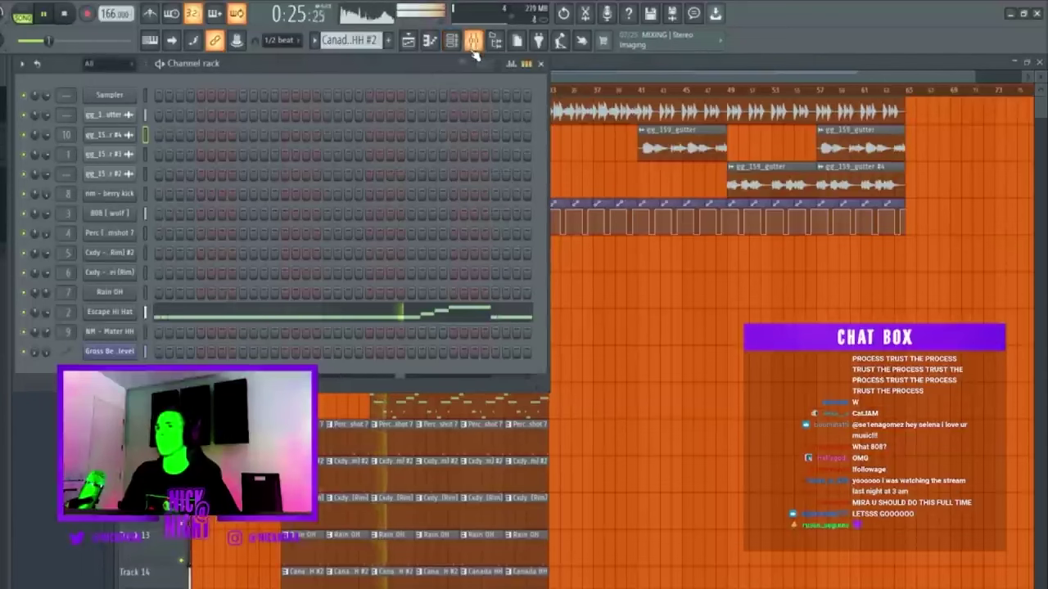
click(473, 46)
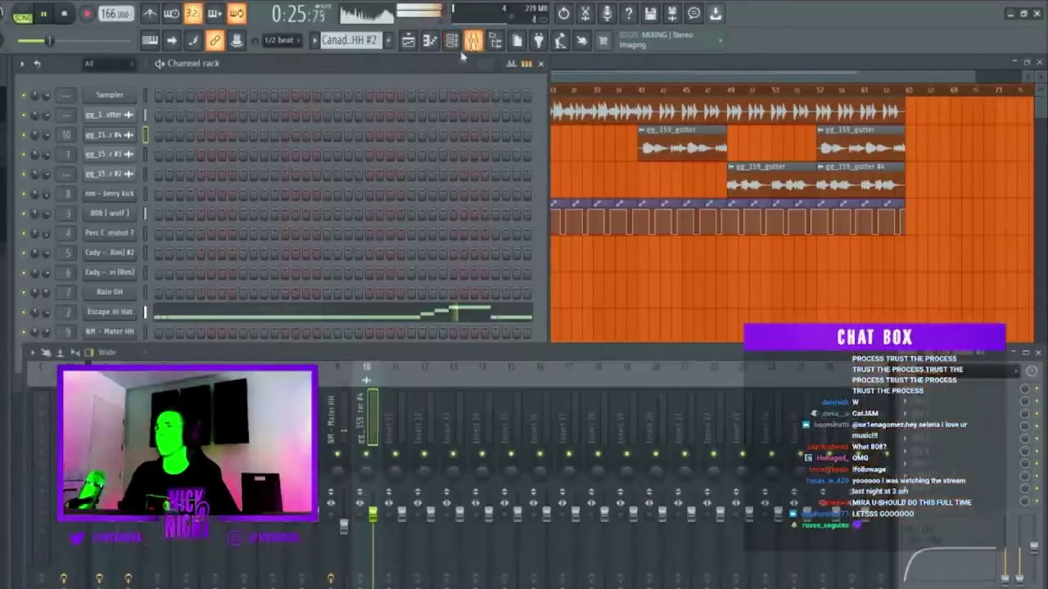
click(146, 114)
key(ctrl+l)
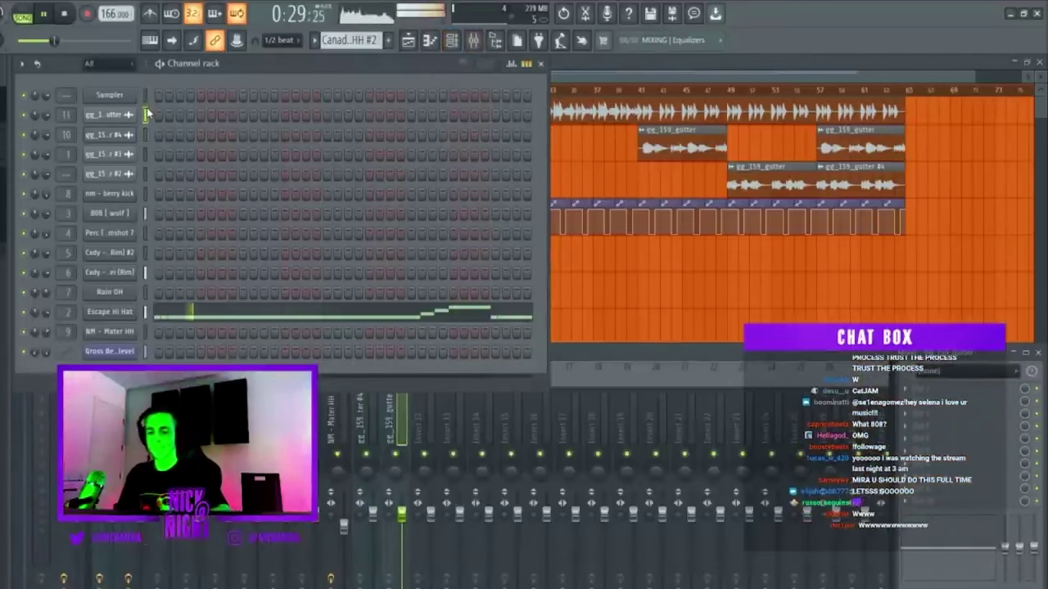
Check the project's start date and total working time in the project info
key(F10)
click(487, 106)
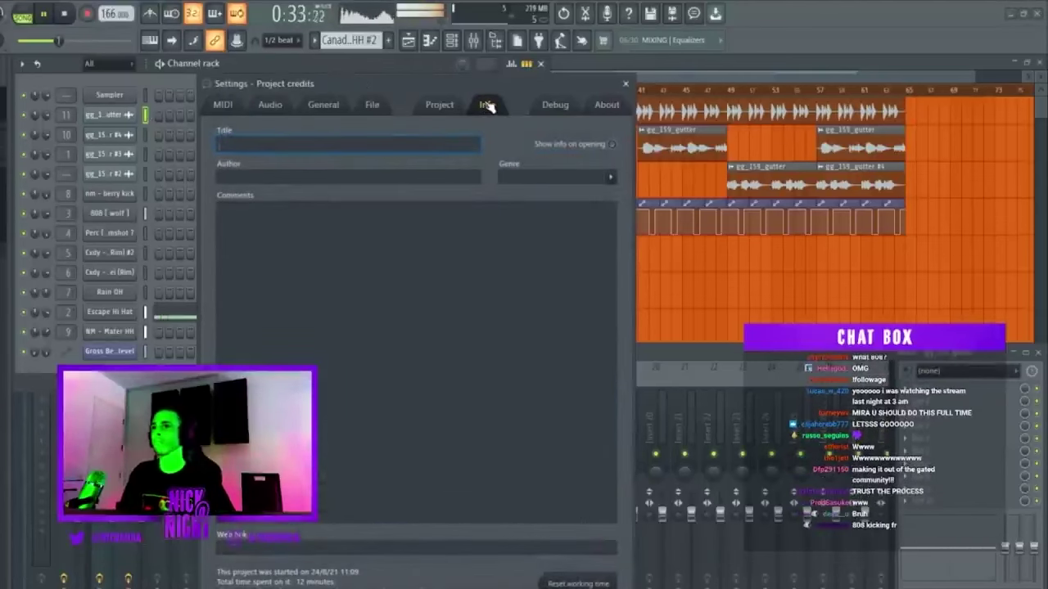
click(625, 85)
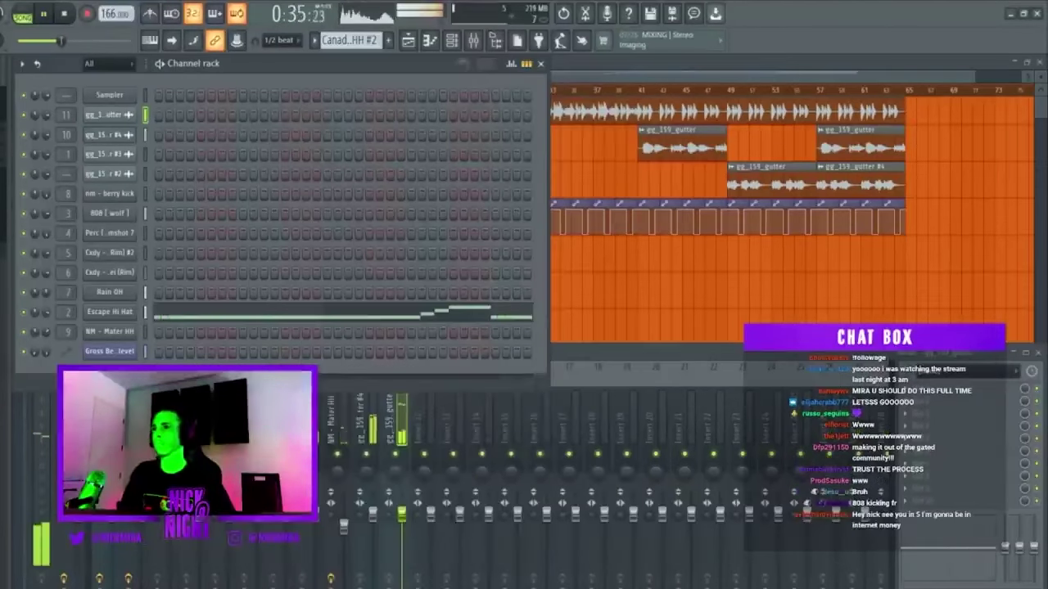
Lower the gg_159_gutter mixer track's level and add Fruity Parametric EQ 2 to that track
key(F9)
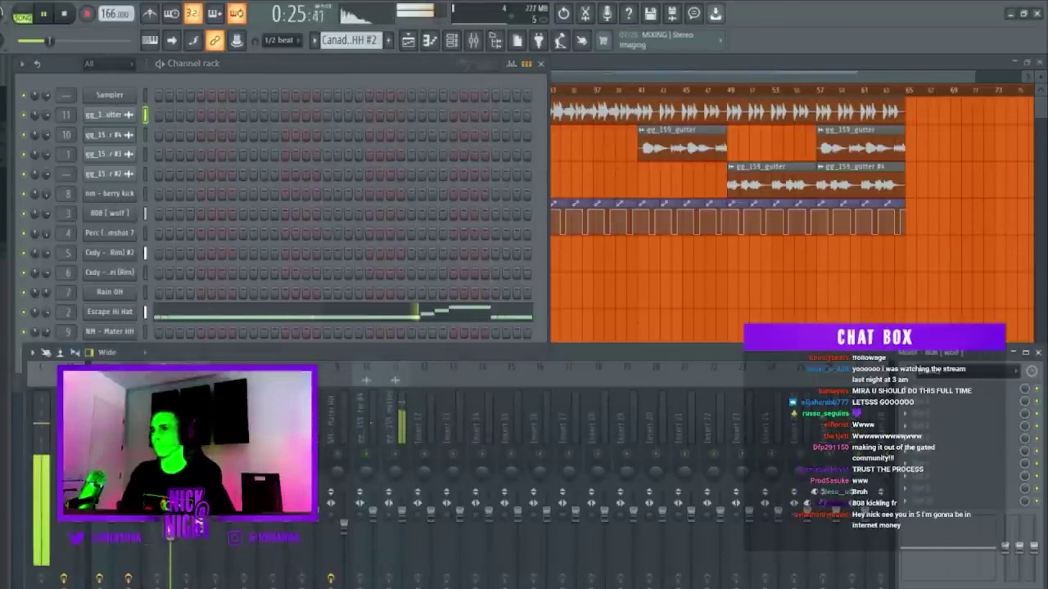
click(147, 526)
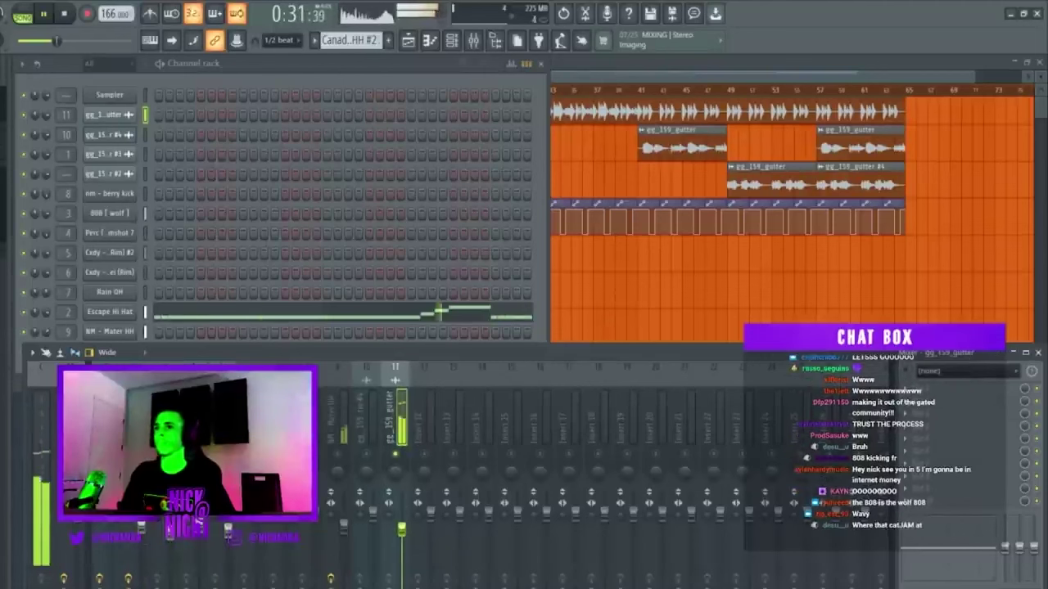
click(1023, 425)
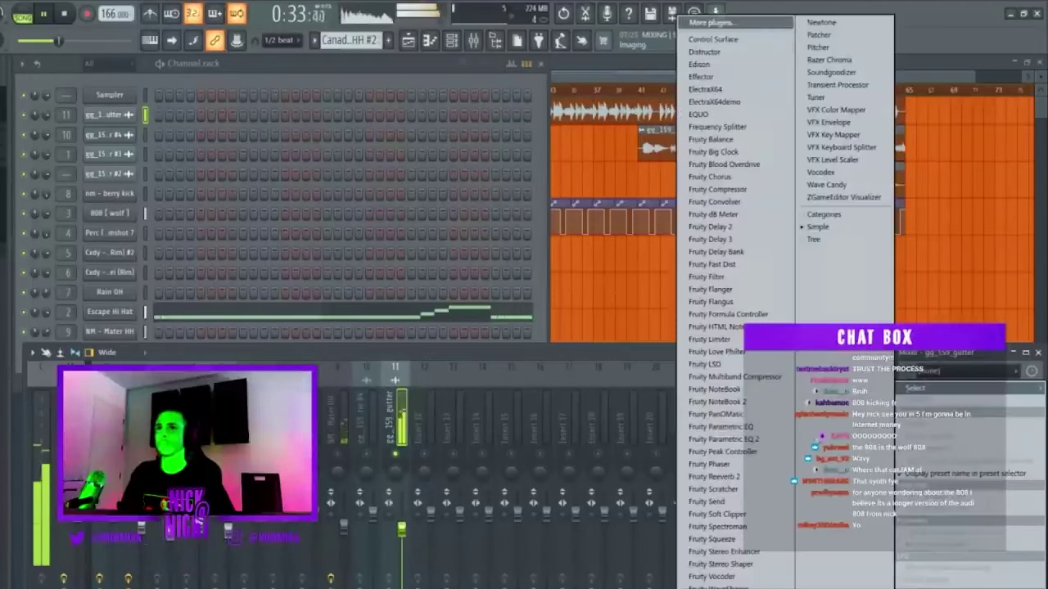
click(716, 440)
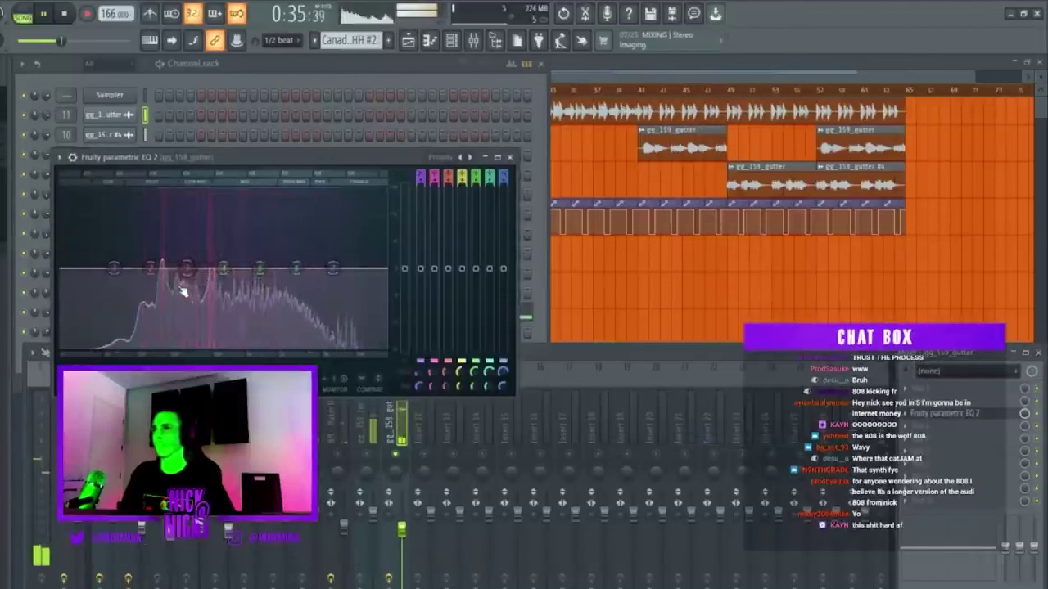
Pull EQ band 3 down into a narrow low-mid cut on the gg_159_gutter track during playback
key(space)
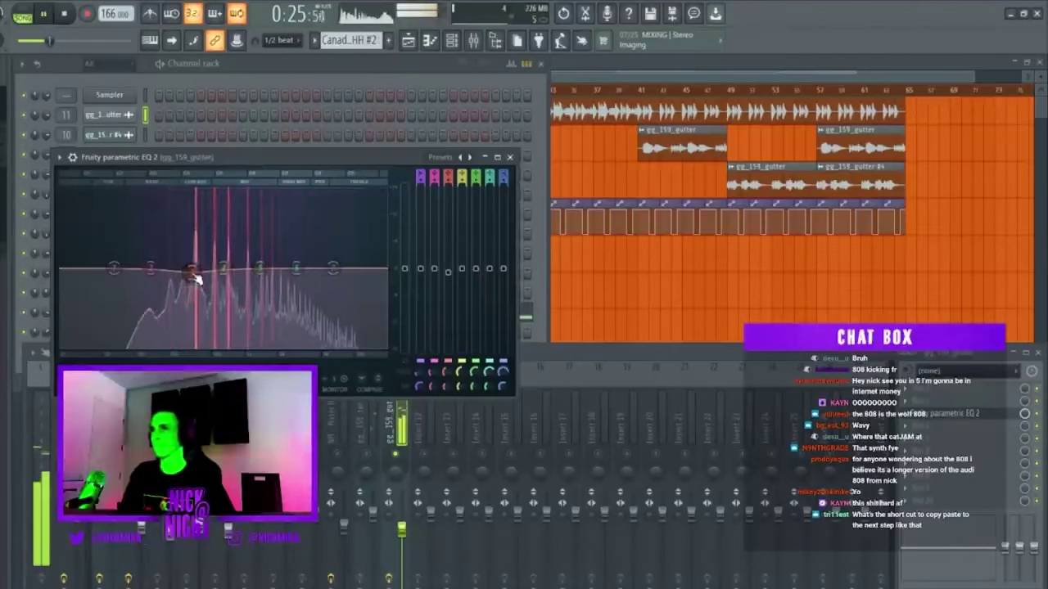
drag(195, 278, 196, 296)
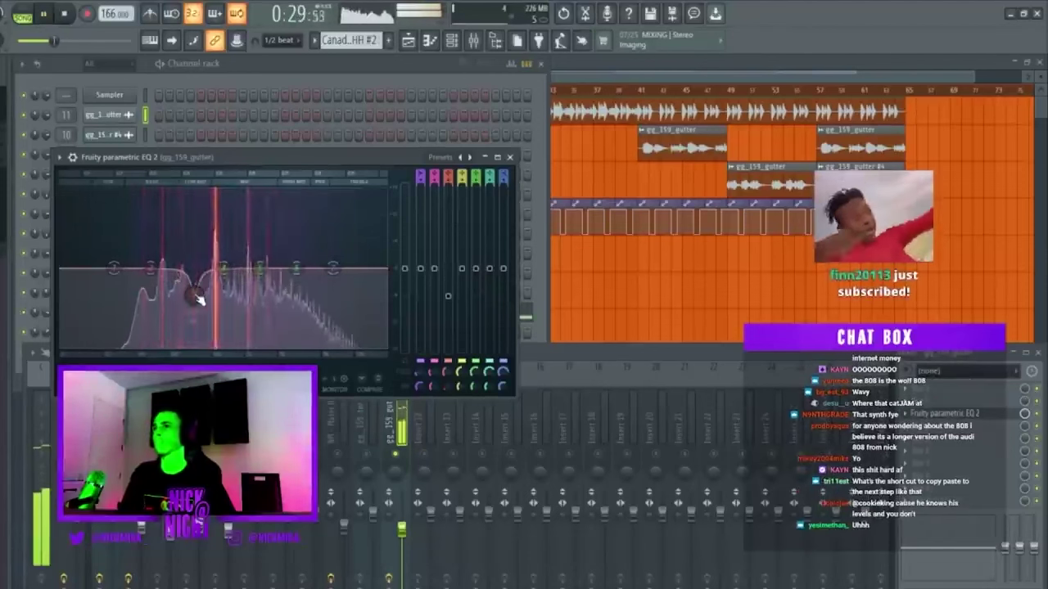
scroll(199, 299, up, 3)
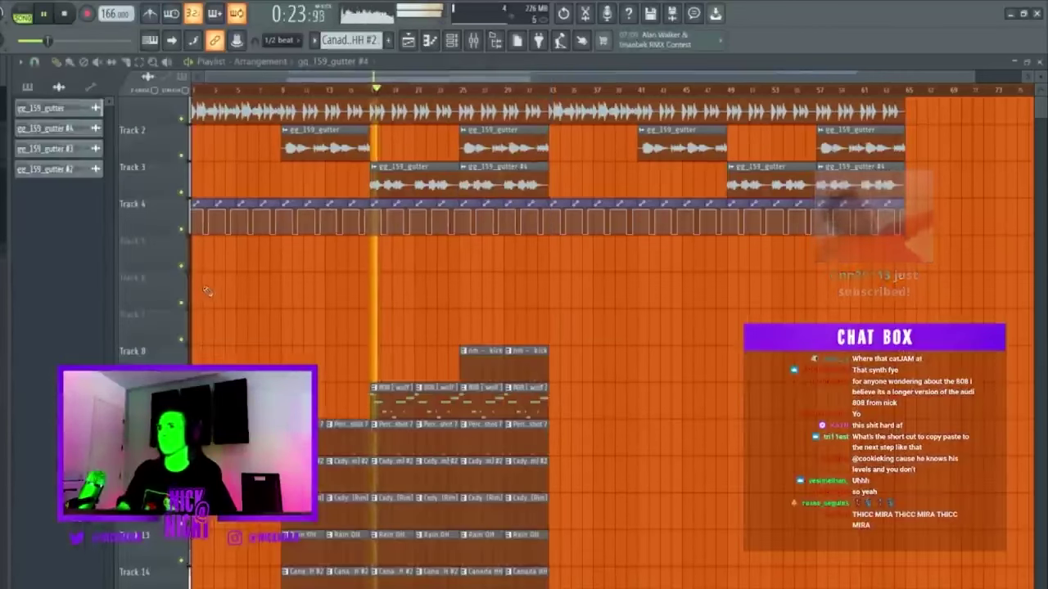
Check the notes of the 808 [wolf] pattern and bring up the gg_159_gutter track's Fruity Parametric EQ 2
double_click(409, 405)
scroll(390, 92, down, 3)
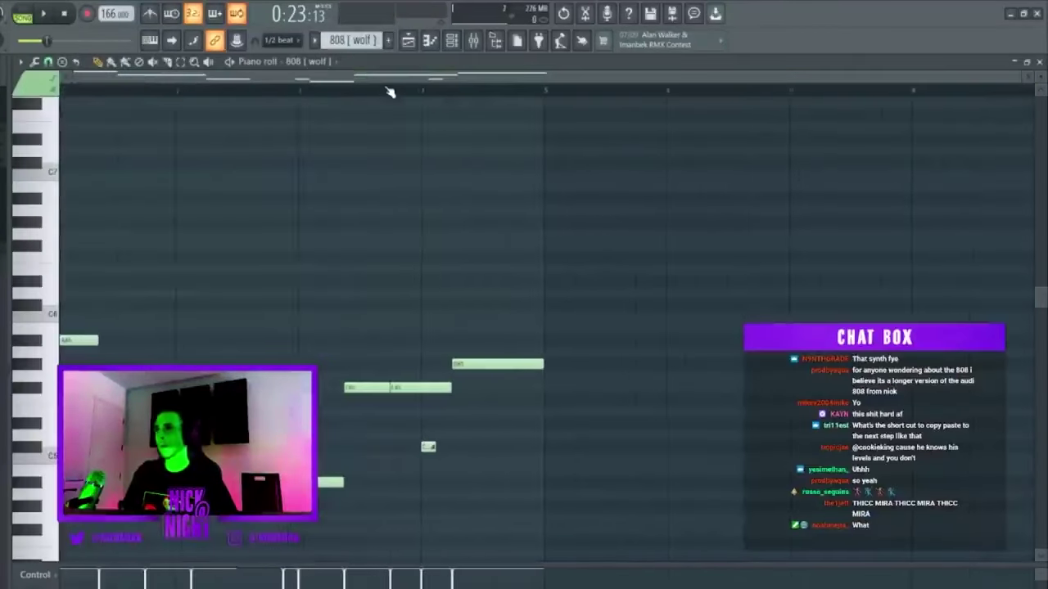
click(474, 40)
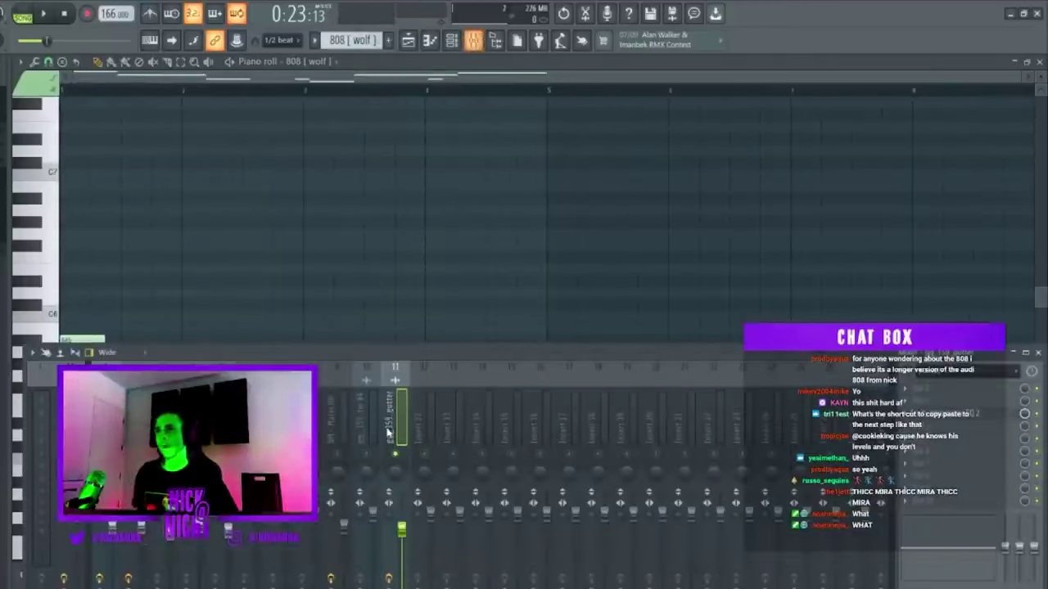
click(941, 389)
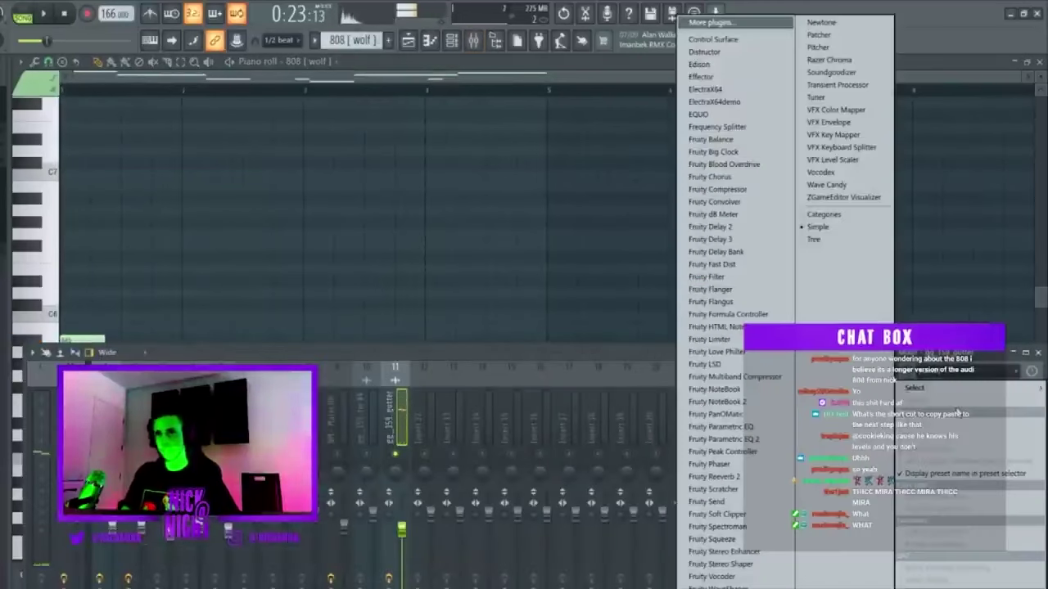
click(612, 378)
click(1008, 419)
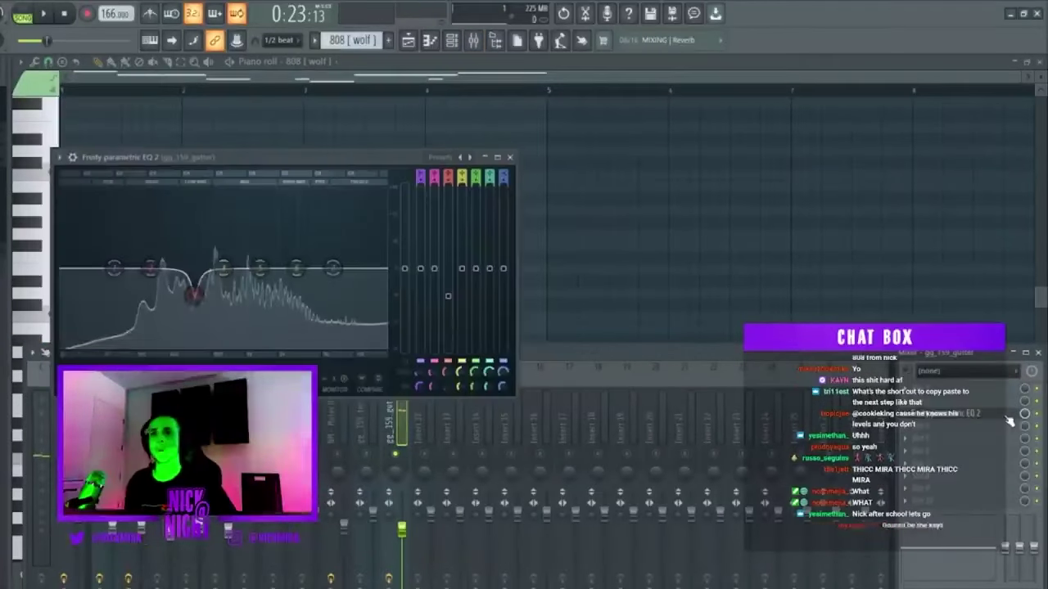
Tune EQ band 4 to the note A#4 (466.2 Hz), start playback and undo the stray knob change
right_click(224, 269)
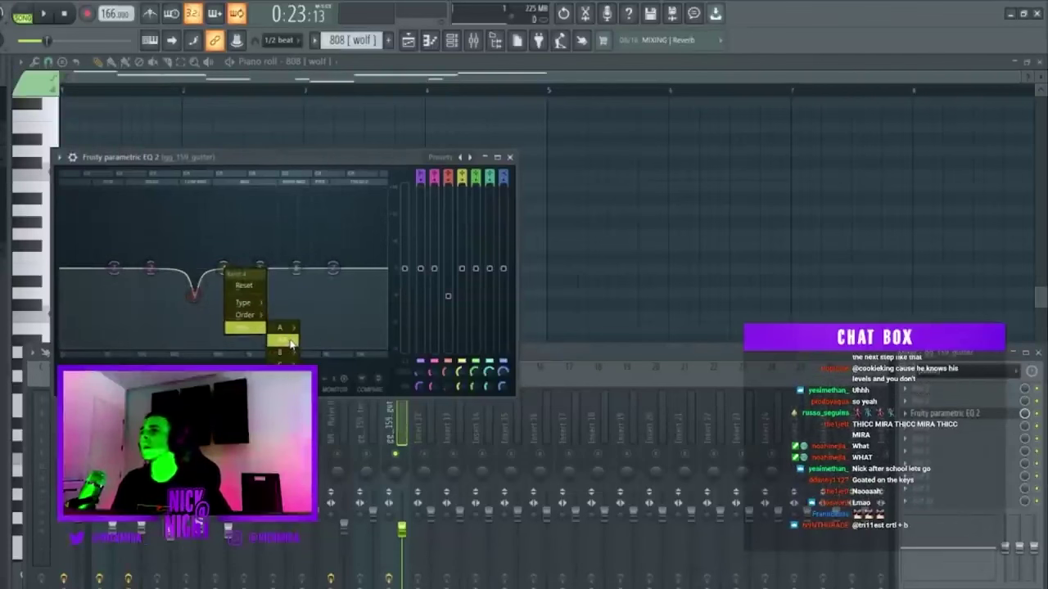
mouse_move(289, 343)
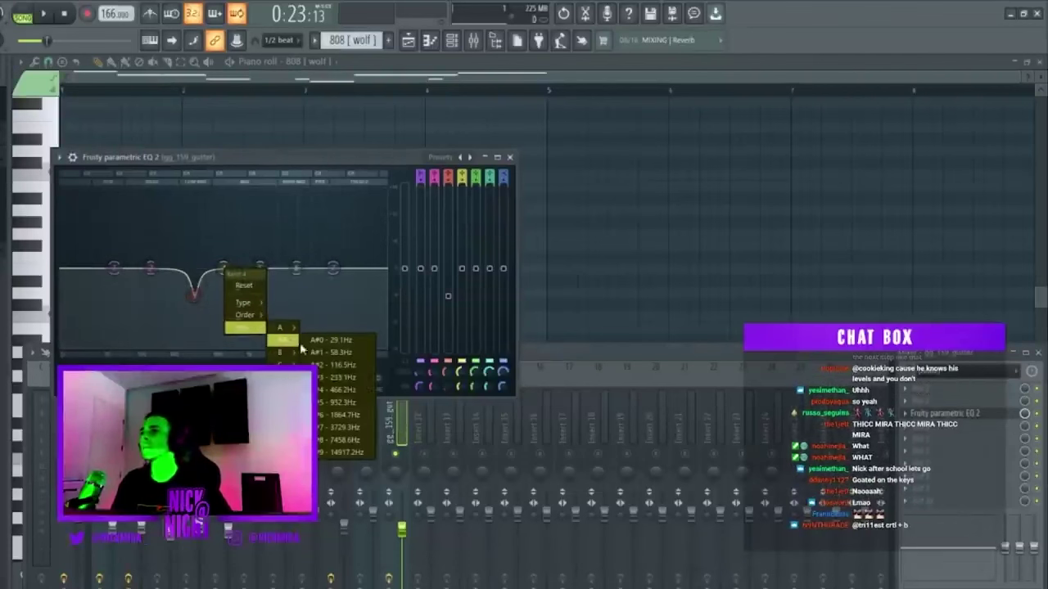
click(357, 392)
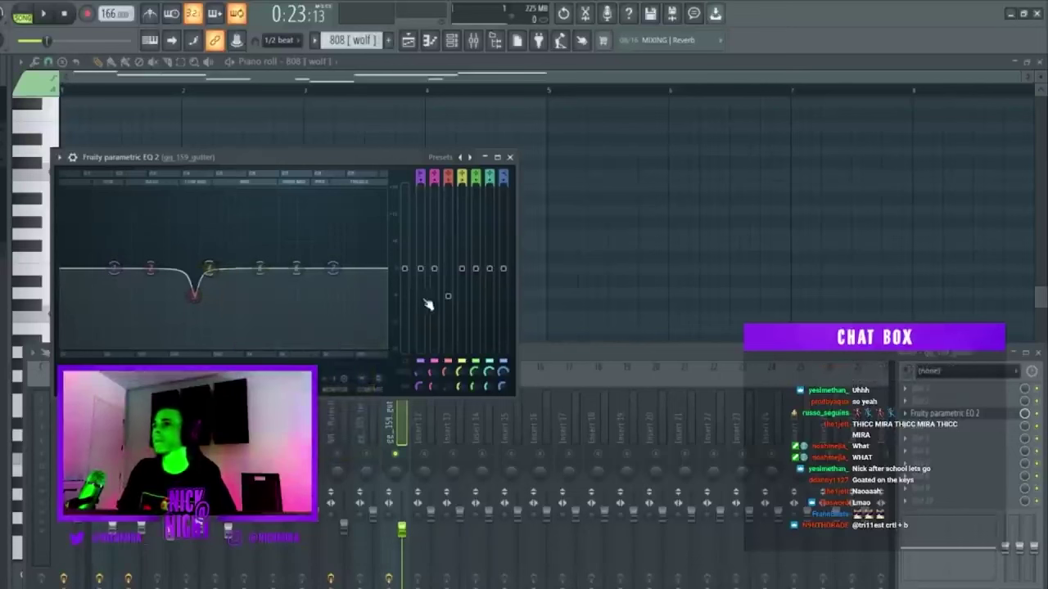
key(space)
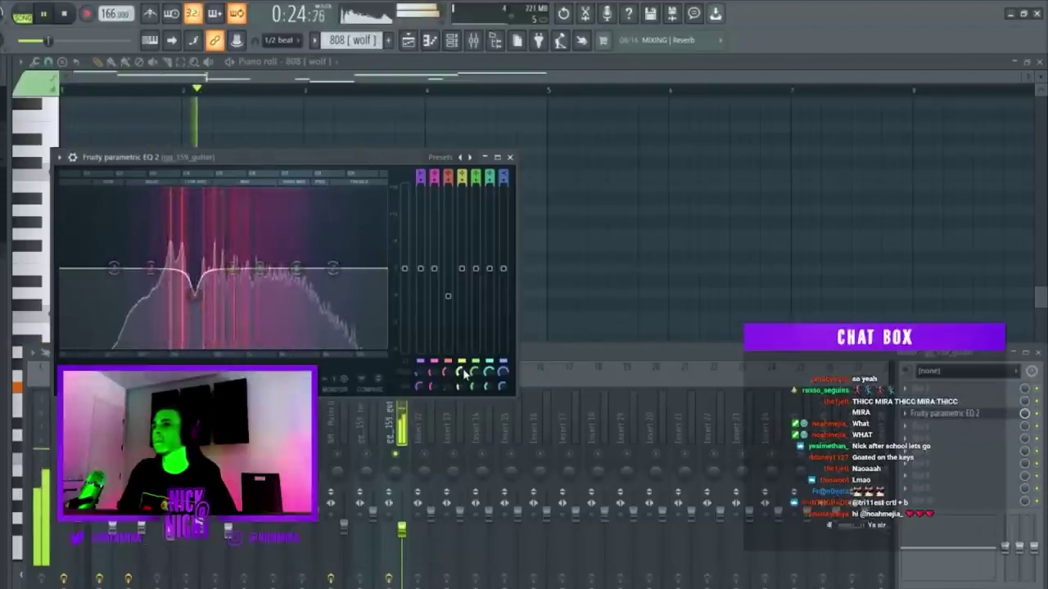
key(ctrl+z)
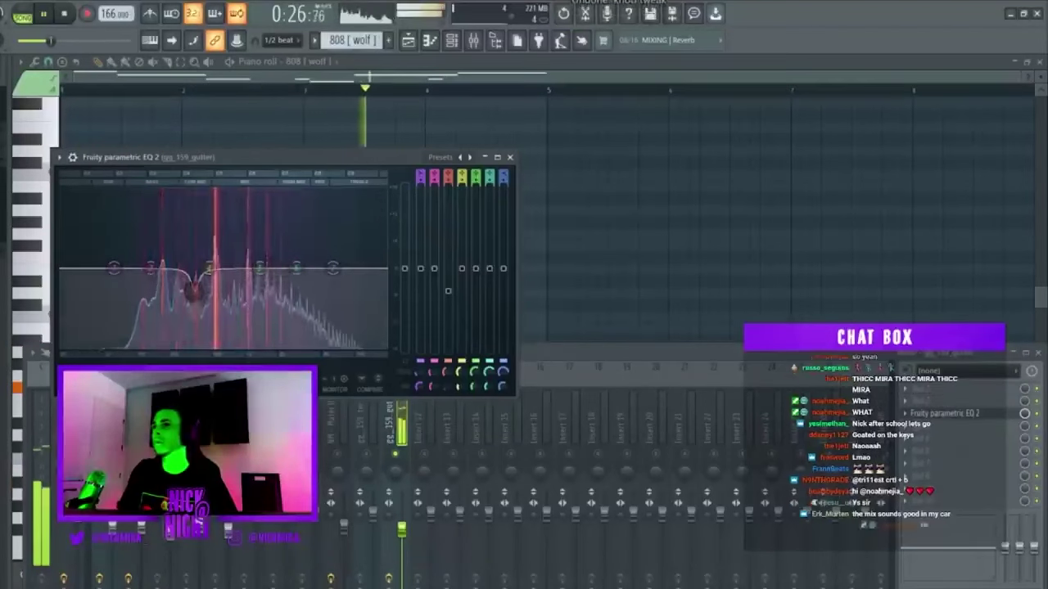
Boost EQ band 4 to audition its frequency, narrow its bandwidth and pull it down into a notch
drag(459, 280, 462, 191)
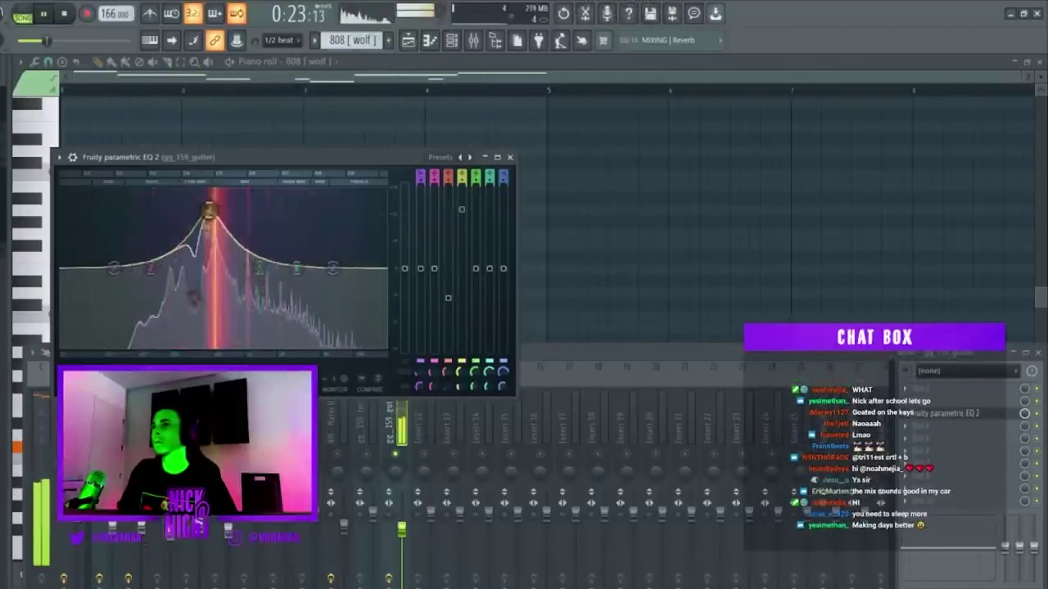
drag(462, 269, 462, 244)
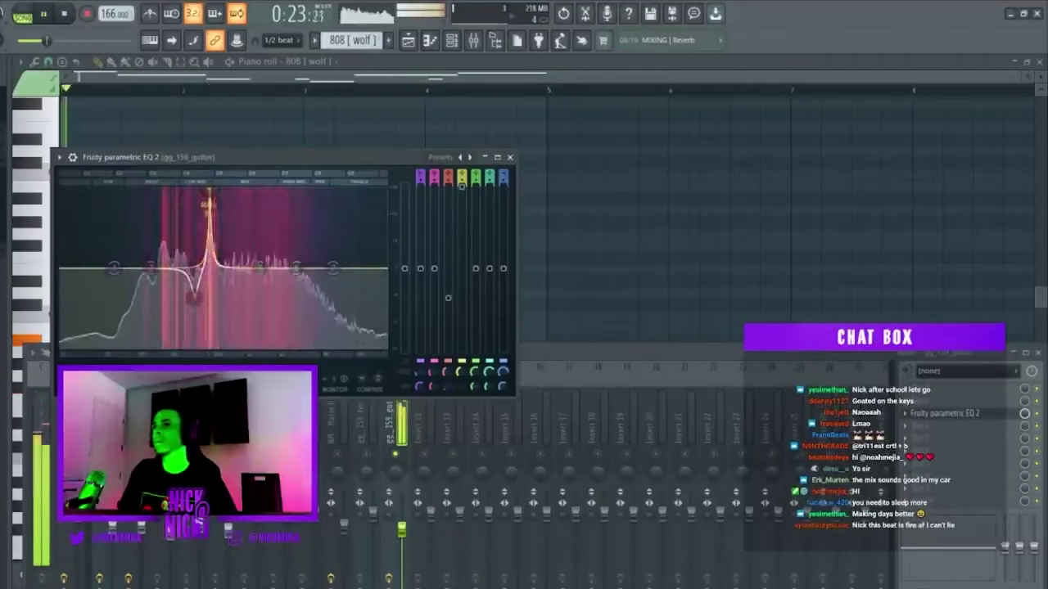
drag(462, 186, 462, 219)
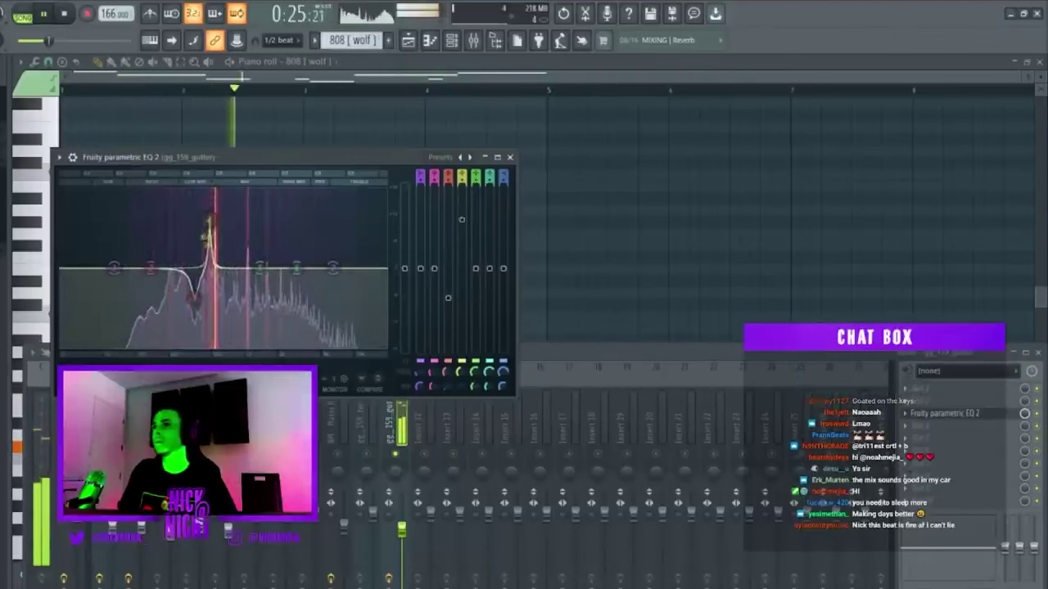
Tune EQ band 2 to A#3 (233.1 Hz) and shape it into a narrow cut while the loop plays
right_click(154, 270)
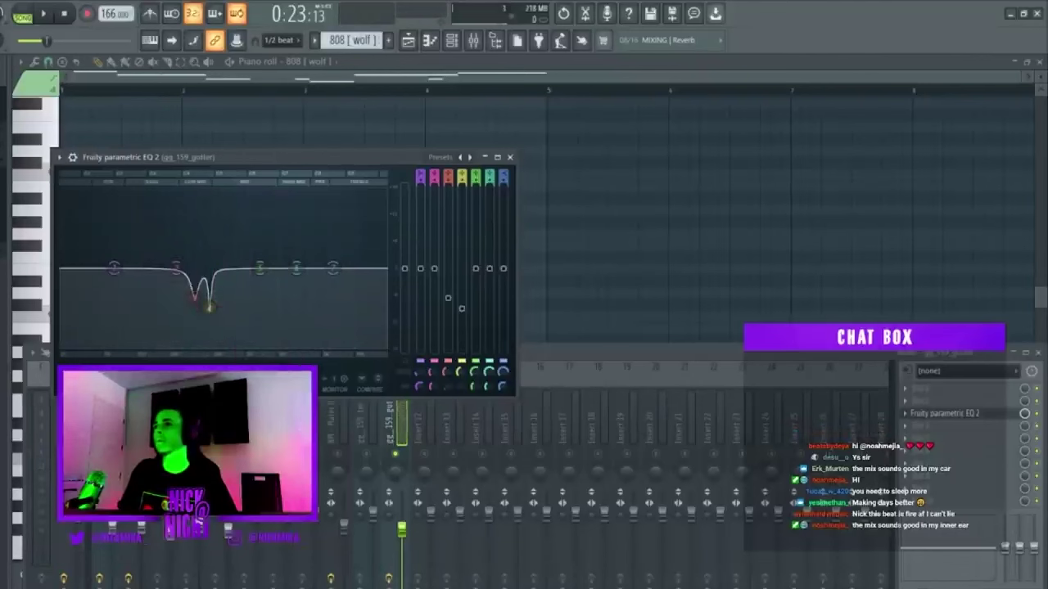
key(space)
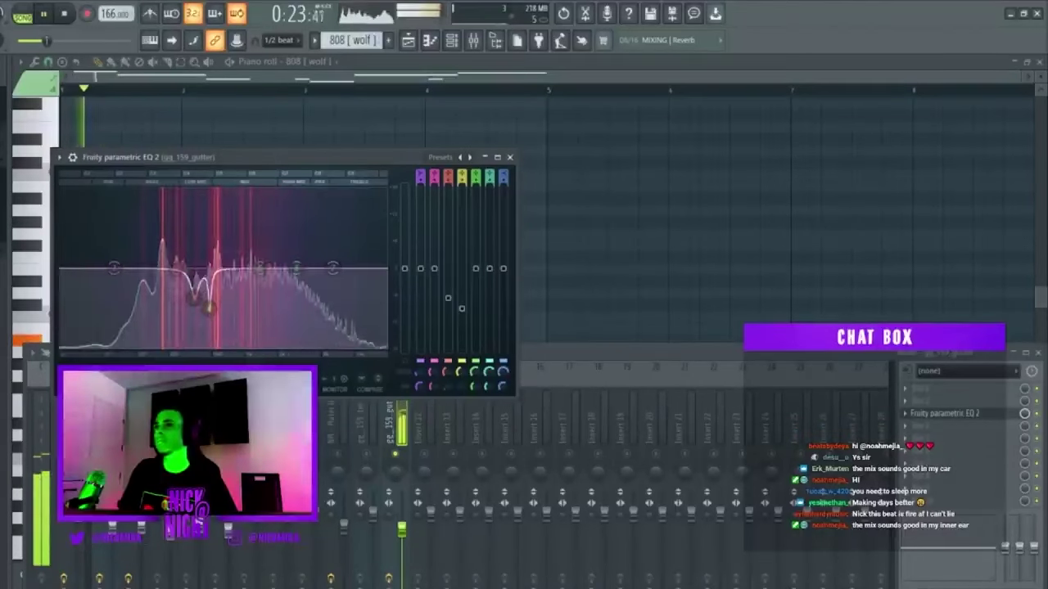
drag(153, 269, 176, 287)
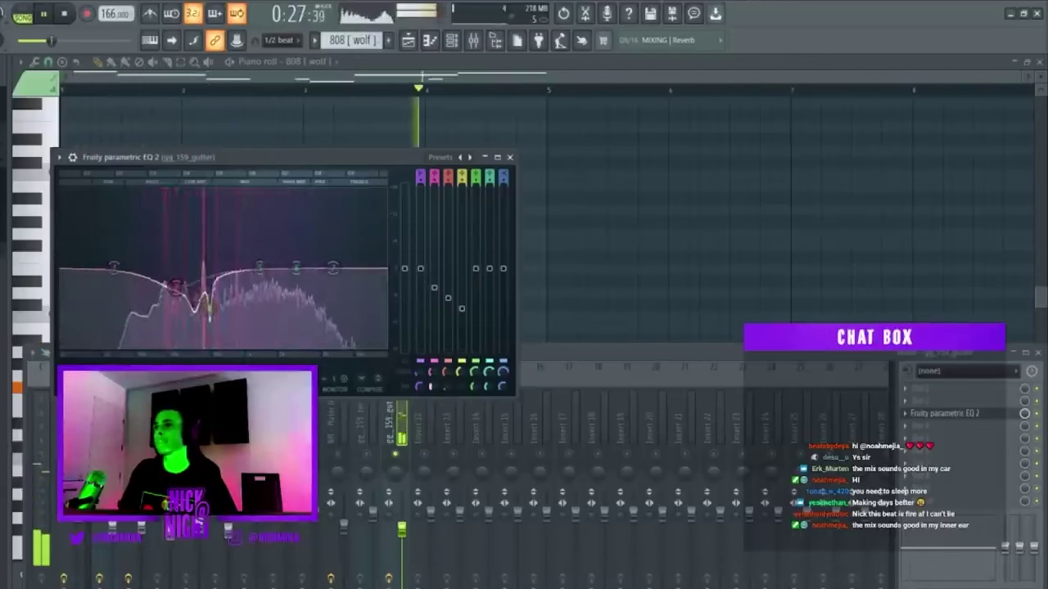
drag(434, 288, 436, 306)
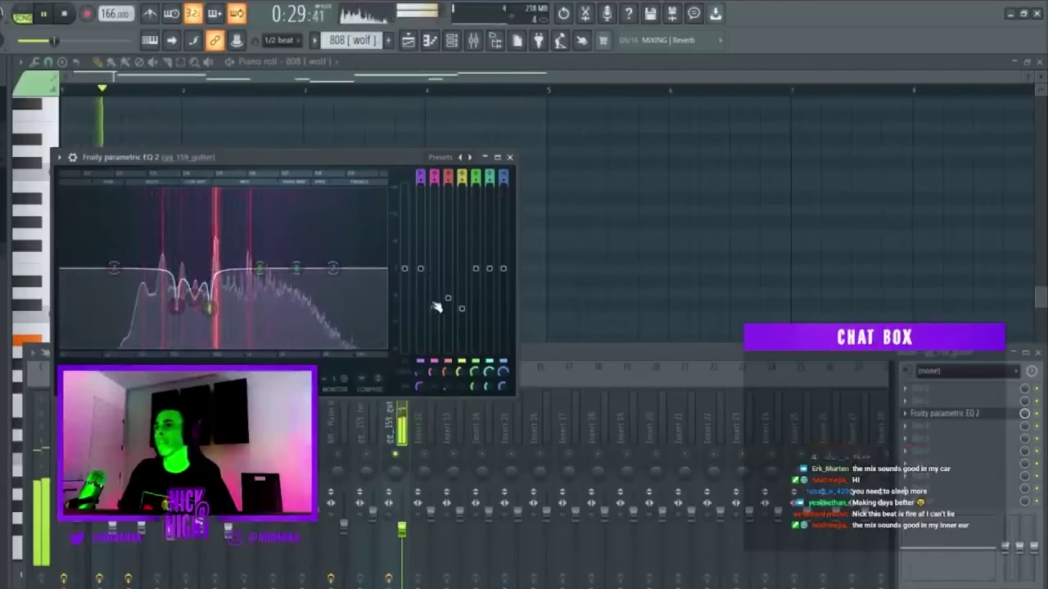
Tune EQ band 6 of the gg_159_gutter track to the note A#2
right_click(296, 270)
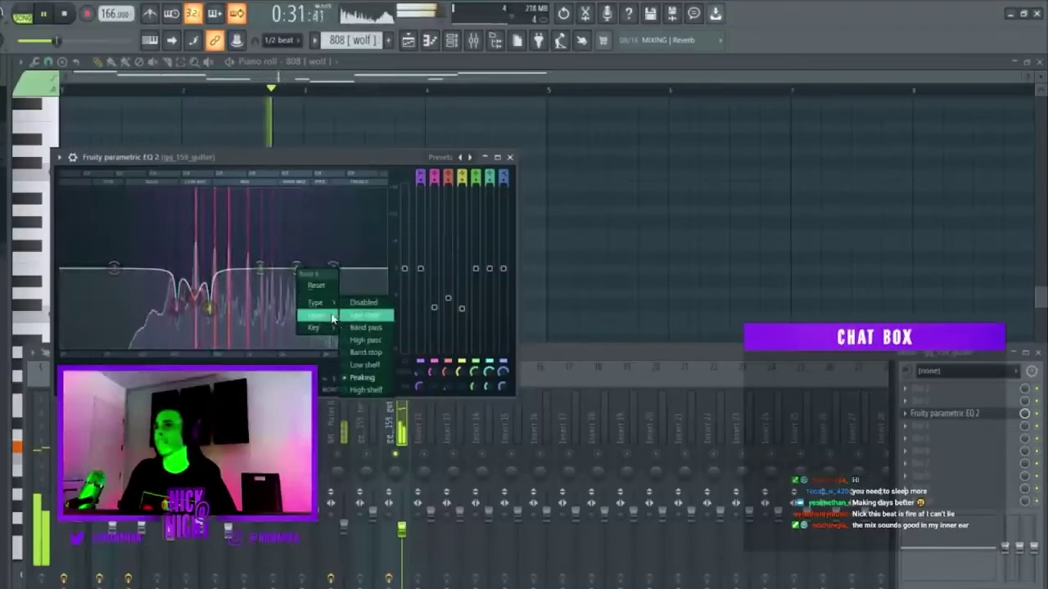
mouse_move(323, 328)
mouse_move(360, 339)
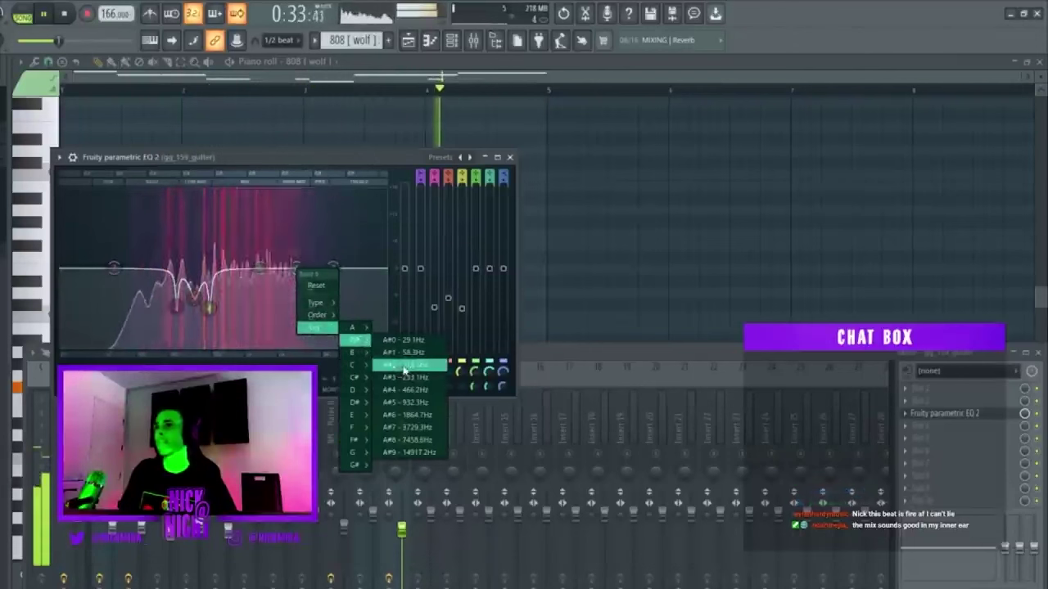
click(404, 366)
Pull EQ band 6 down into a cut while the loop plays, recheck its band options and close the equalizer
right_click(140, 266)
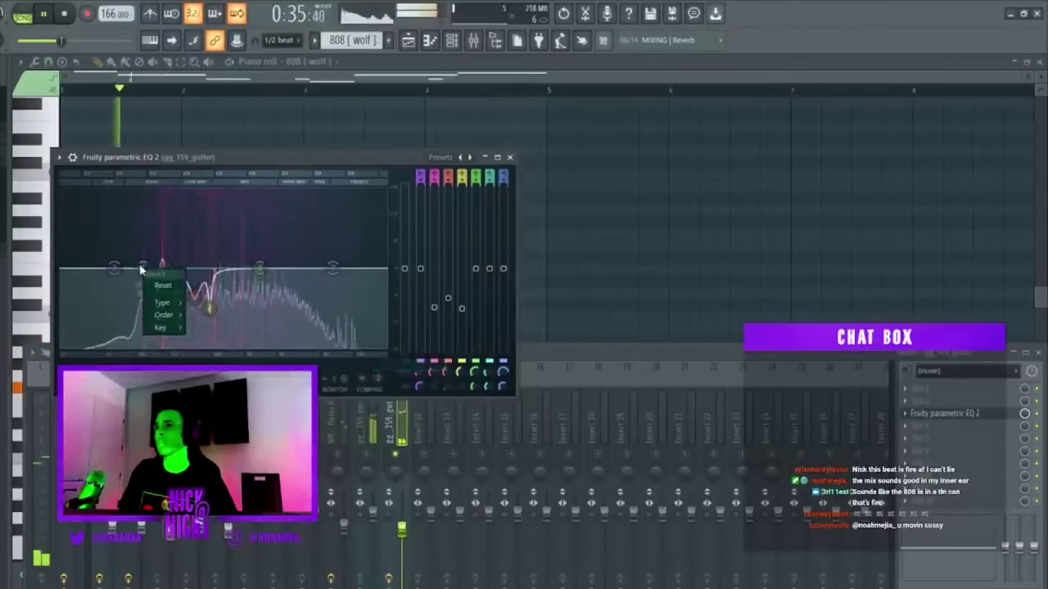
mouse_move(162, 303)
click(204, 324)
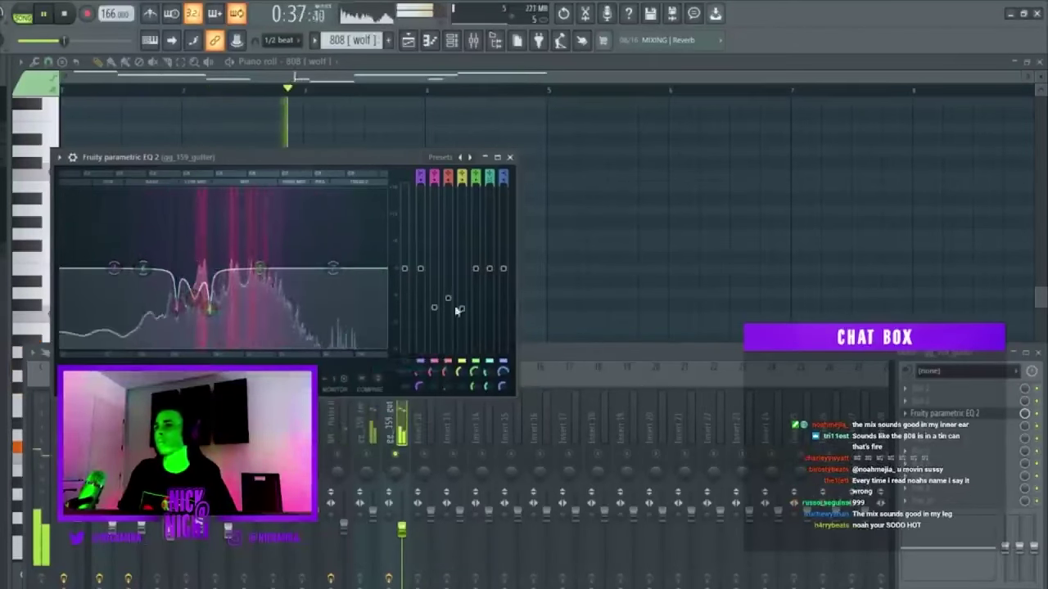
drag(475, 269, 489, 290)
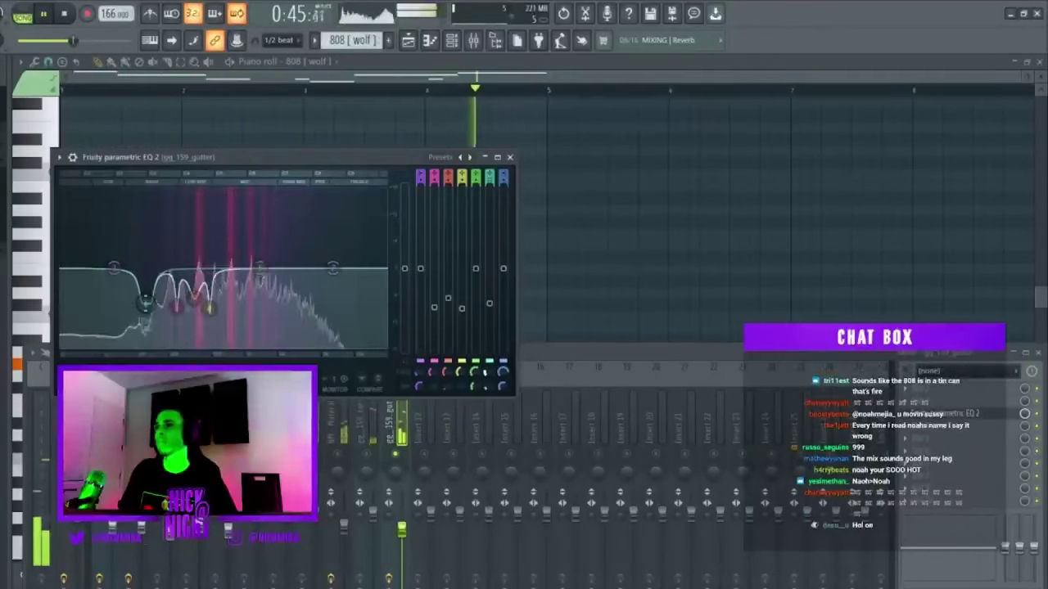
right_click(143, 304)
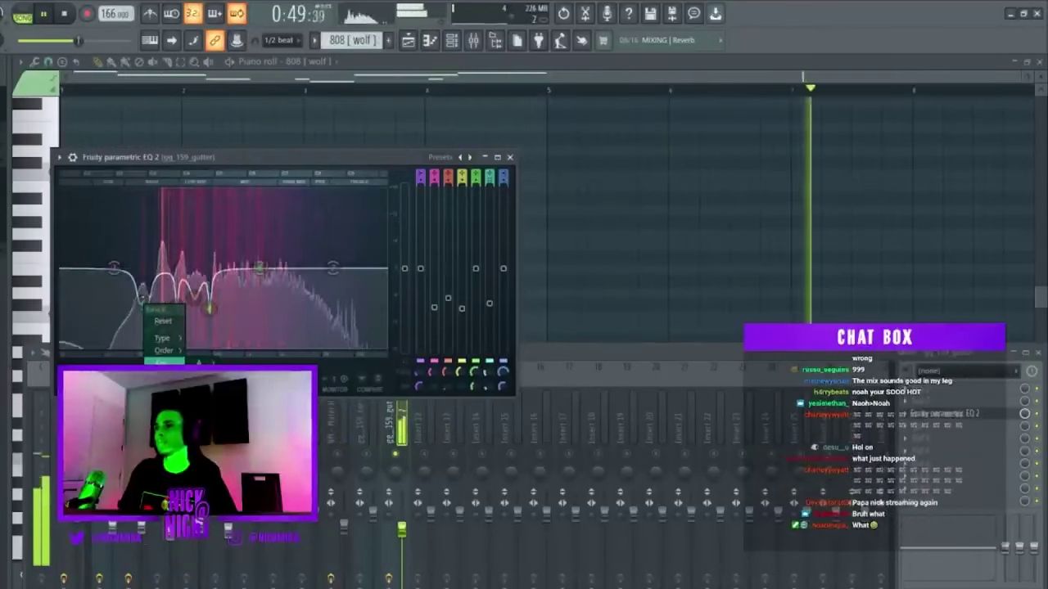
click(164, 362)
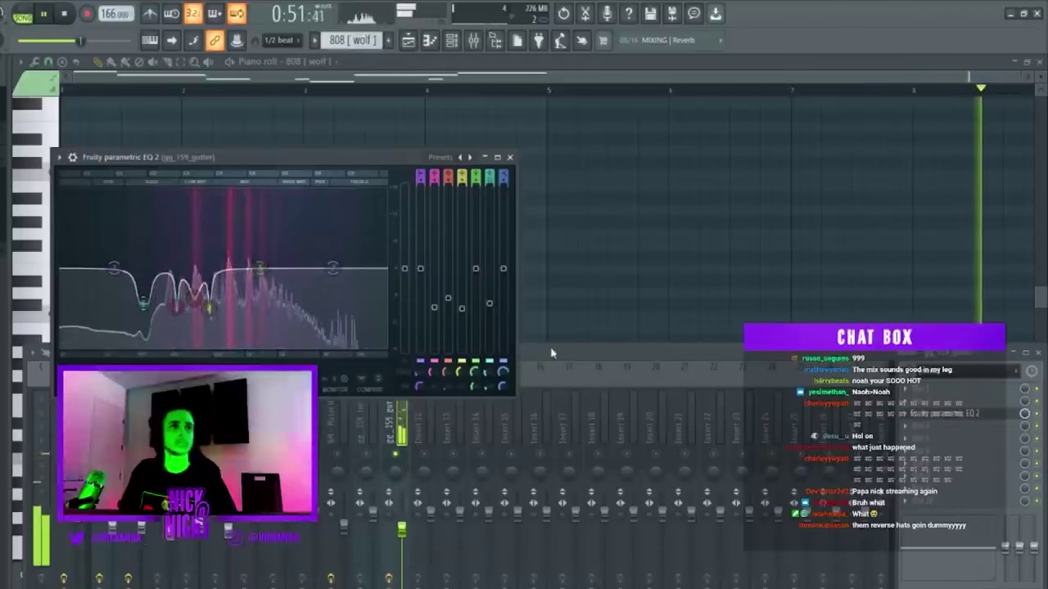
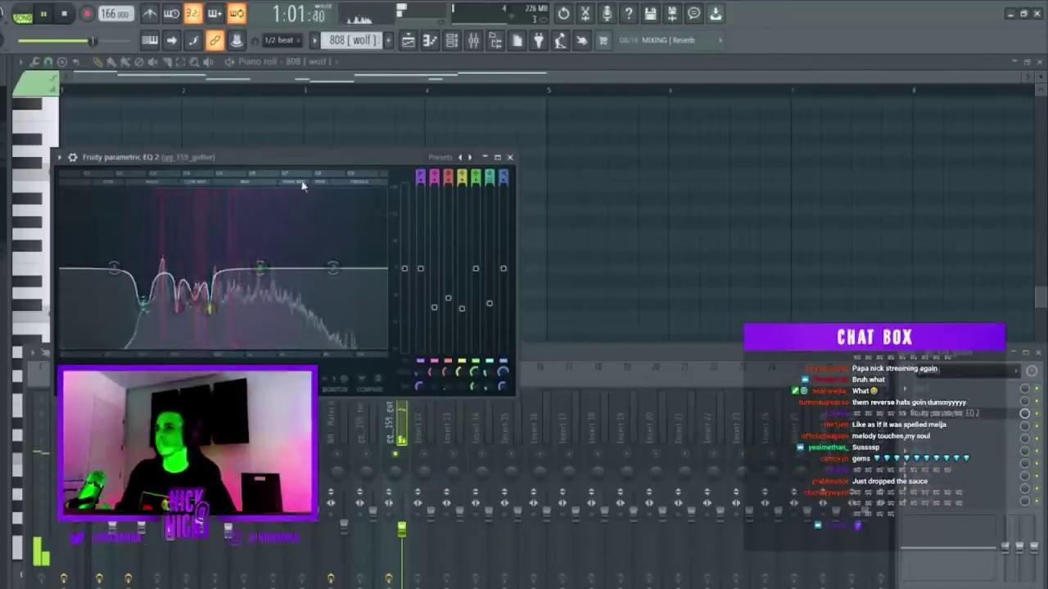
key(Escape)
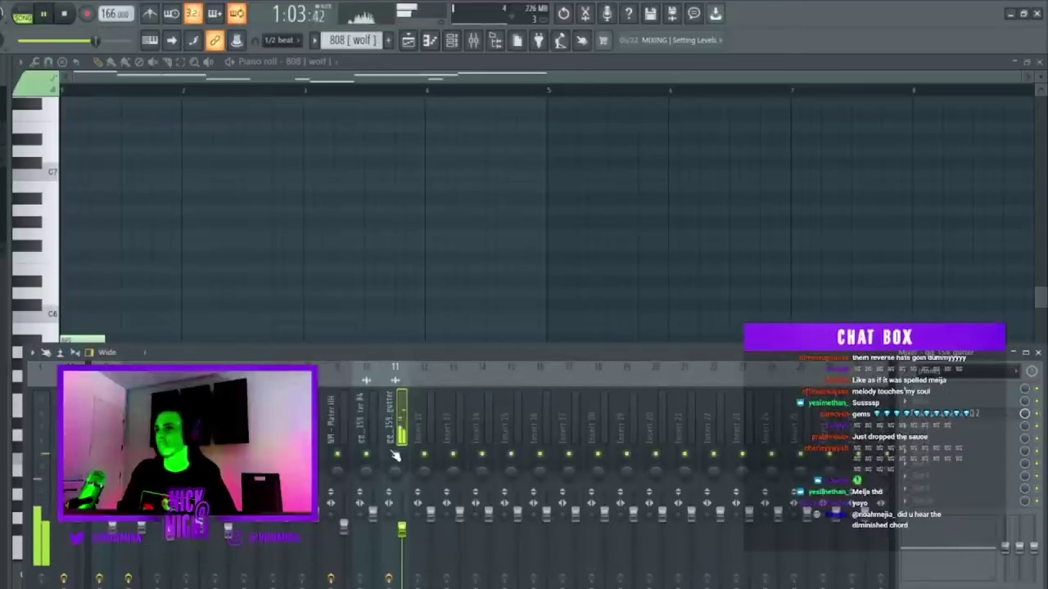
Look at the master's Fruity Limiter, return to the playlist and audition the arrangement from bars 9 and 17
click(997, 506)
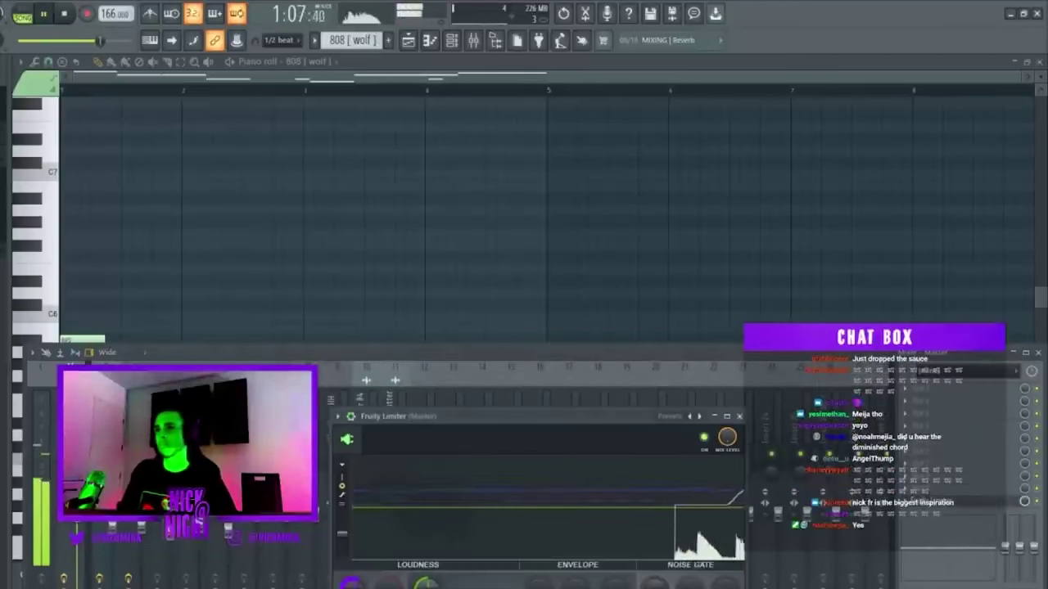
key(F5)
click(283, 88)
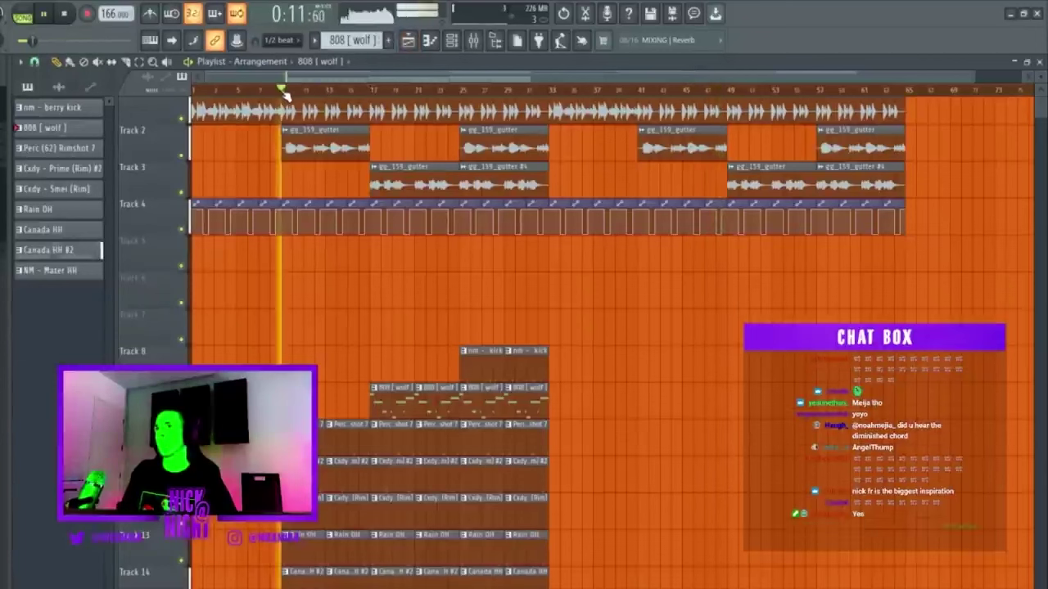
click(370, 90)
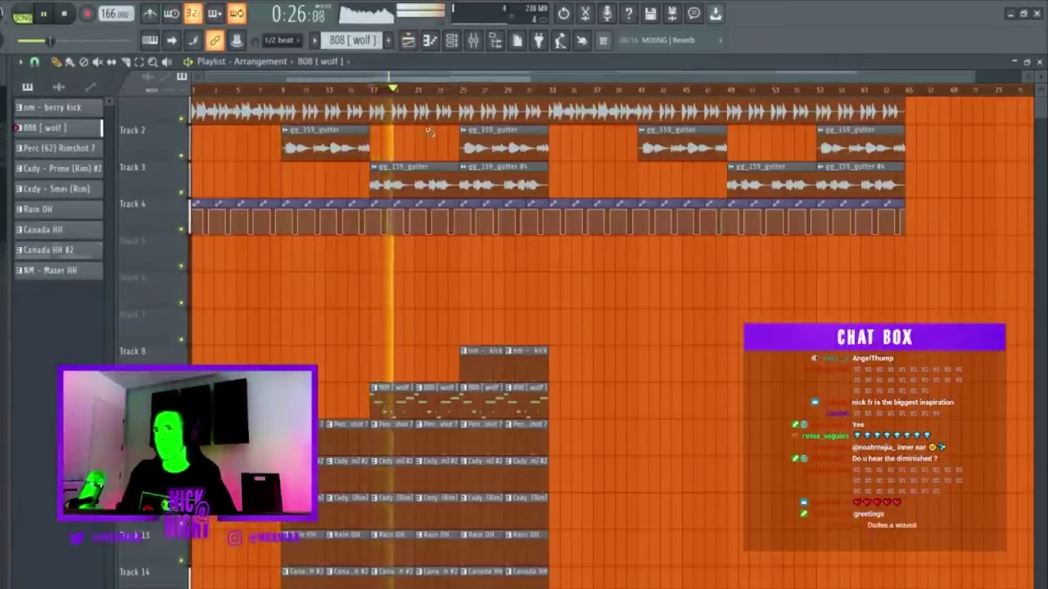
Place a copy of the gg_159_gutter #4 clip on Track 3 at bar 9 and play from there
click(496, 189)
drag(352, 184, 315, 184)
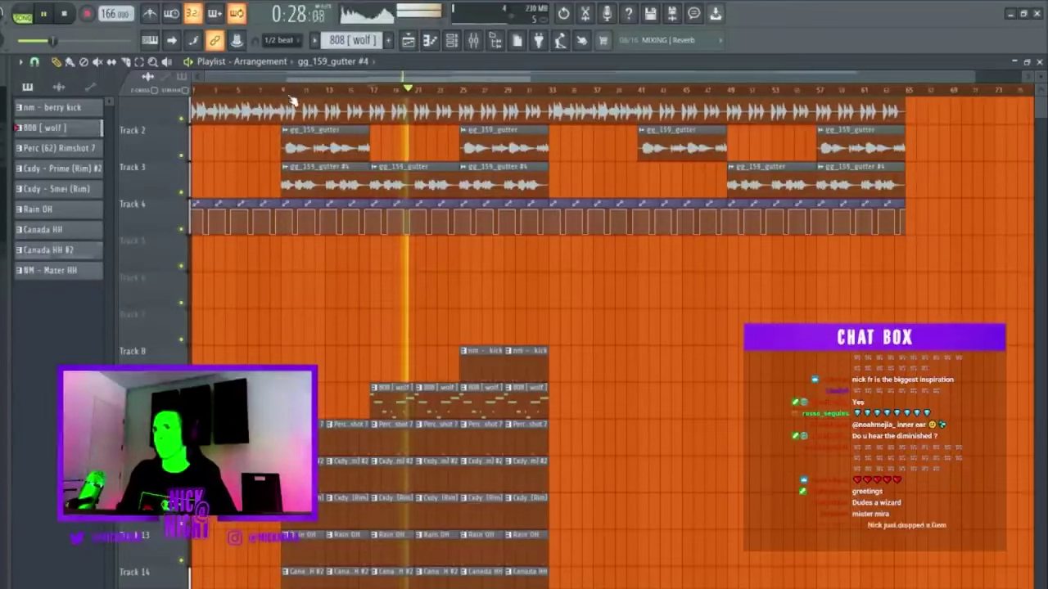
click(283, 88)
Try deleting the gg_159_gutter clip at bar 9 on Track 2, restore it and look through its clip options
right_click(325, 153)
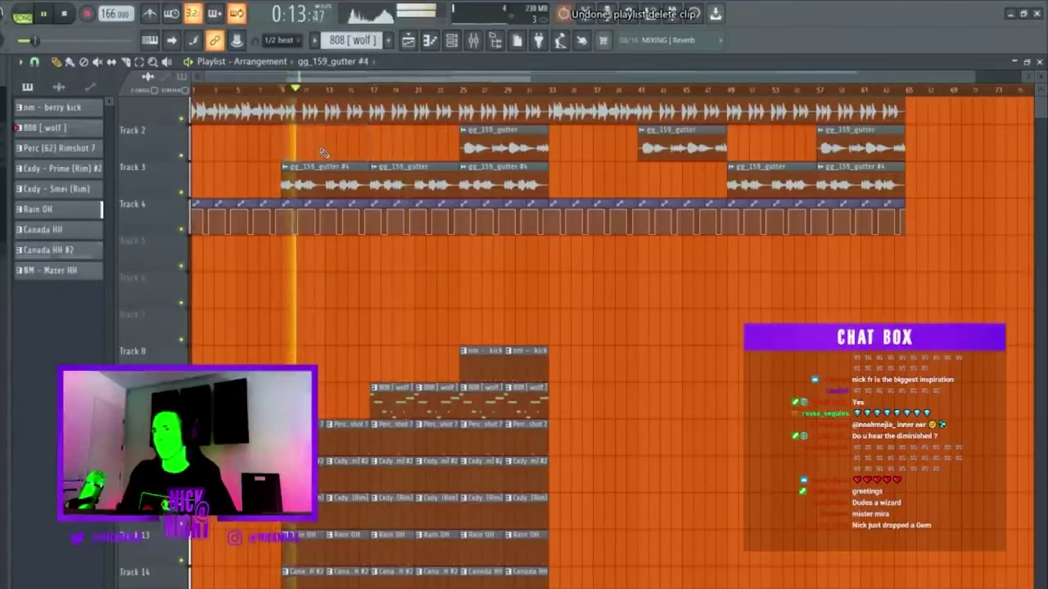
click(287, 130)
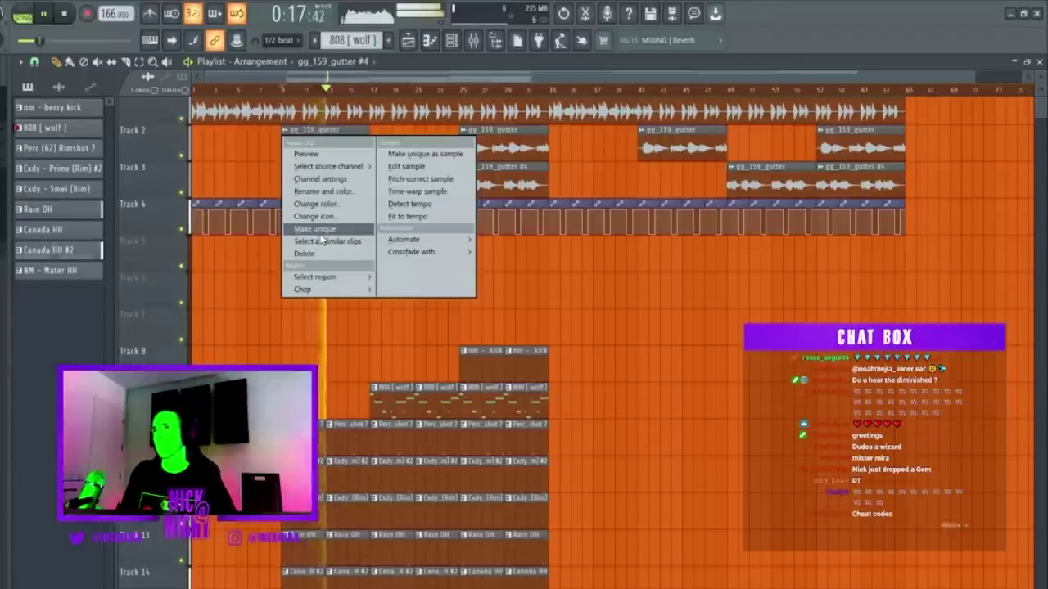
click(425, 271)
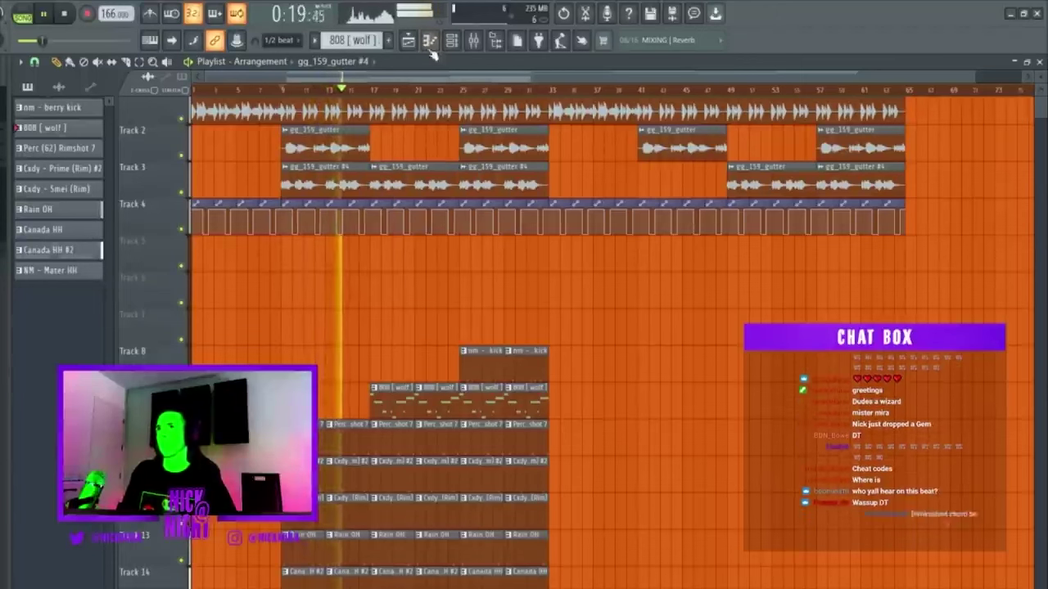
Create a new empty pattern and place it on Track 6 from bar 9 to bar 17
click(391, 40)
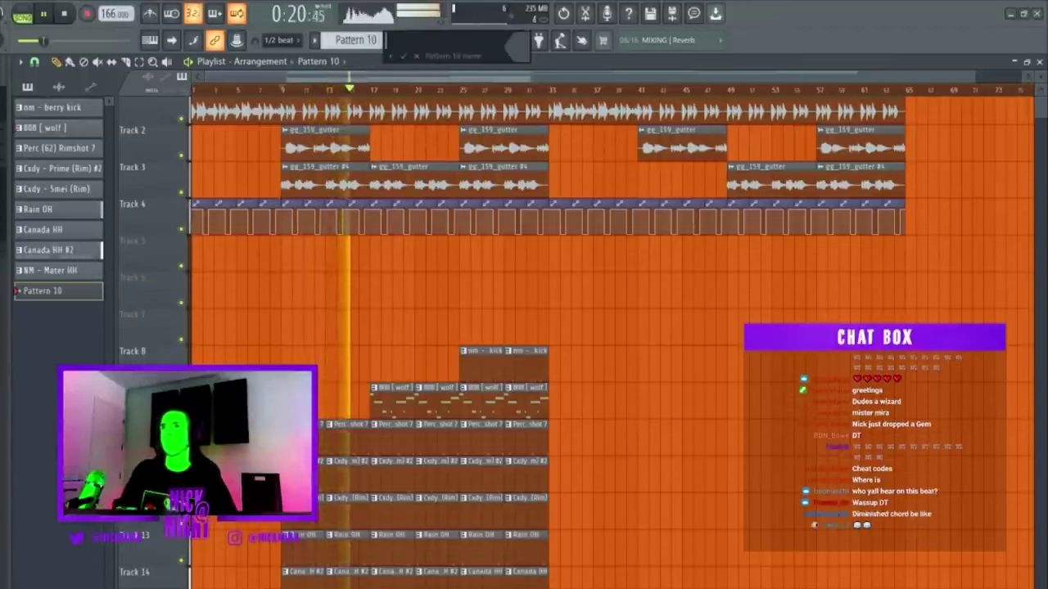
click(293, 282)
drag(292, 285, 363, 284)
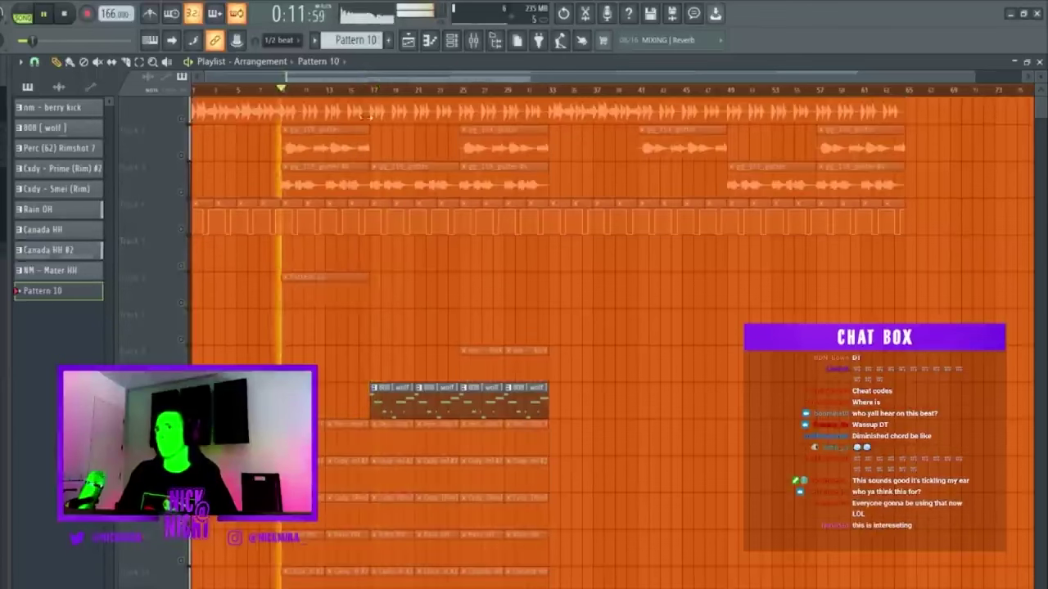
Stop playback and render the soloed 808 [wolf] part over bars 17 to 25 to an audio clip
drag(371, 89, 462, 117)
key(space)
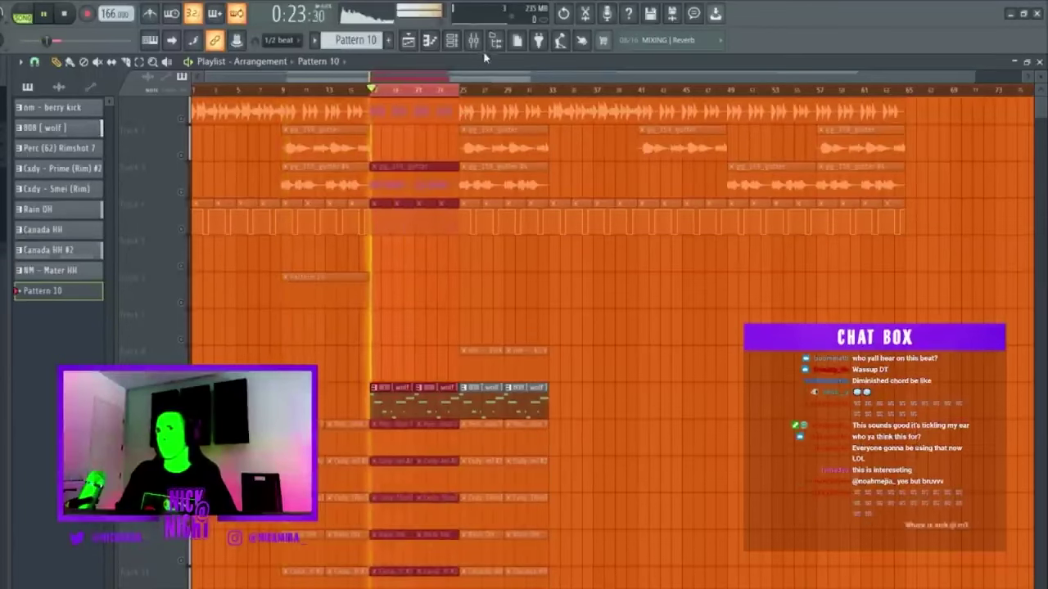
key(F9)
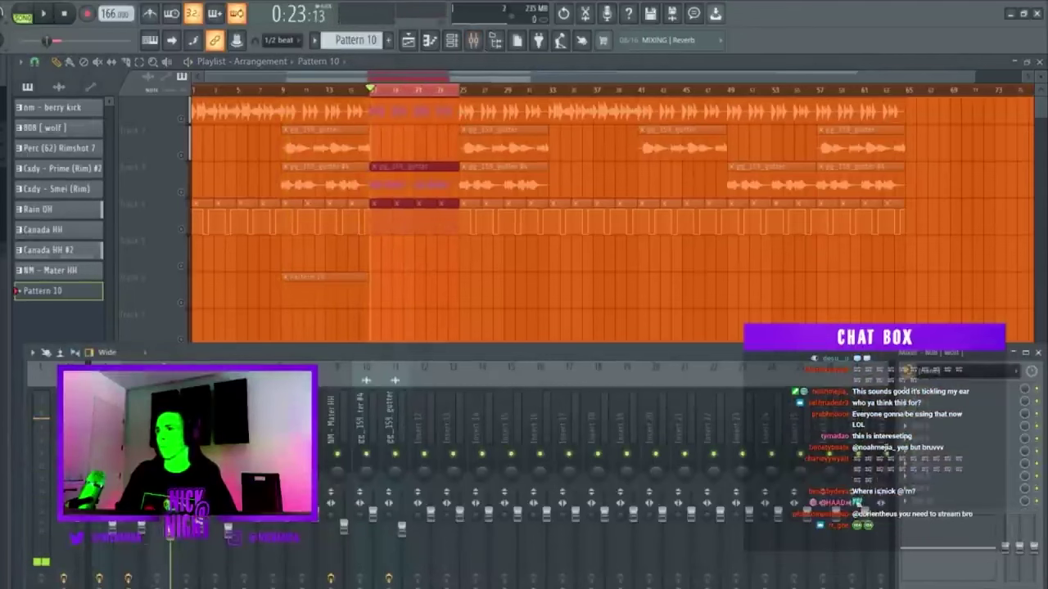
key(alt+r)
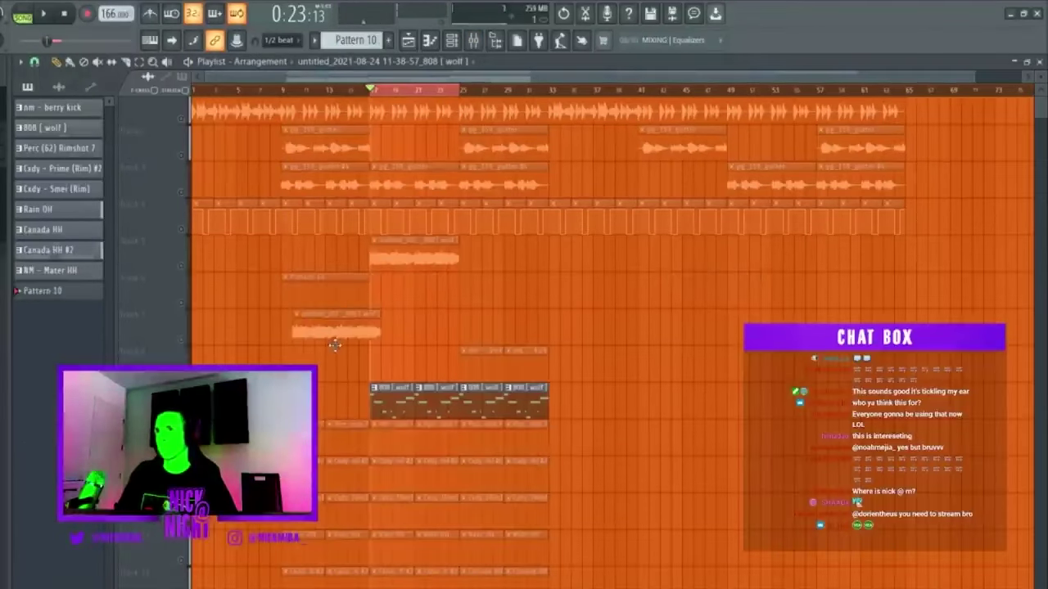
Align the copied 808 audio clip to bar 9 on Track 7, delete the original from Track 5 and resume playback
drag(335, 345, 323, 345)
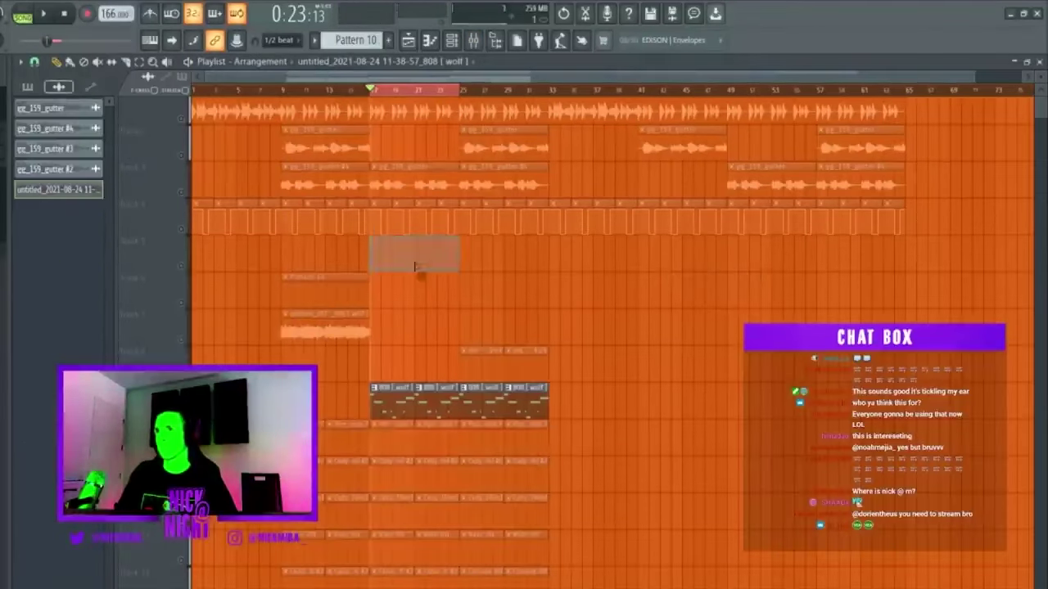
right_click(416, 266)
key(space)
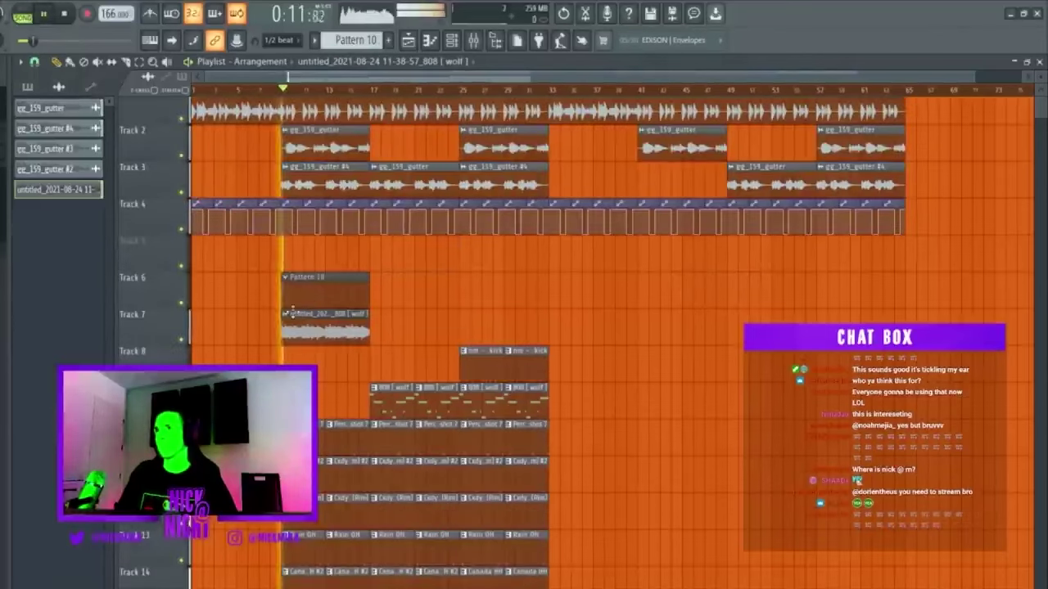
Open the rendered 808 clip's channel settings, set its time stretching mode to Stretch and raise its stretch pitch
right_click(288, 325)
click(337, 415)
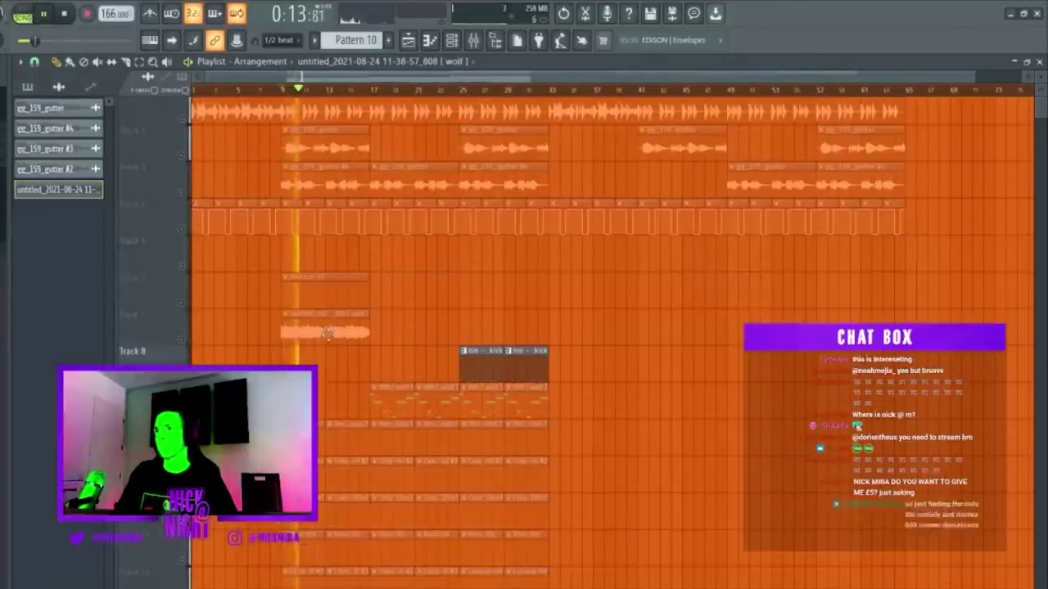
click(287, 314)
click(386, 244)
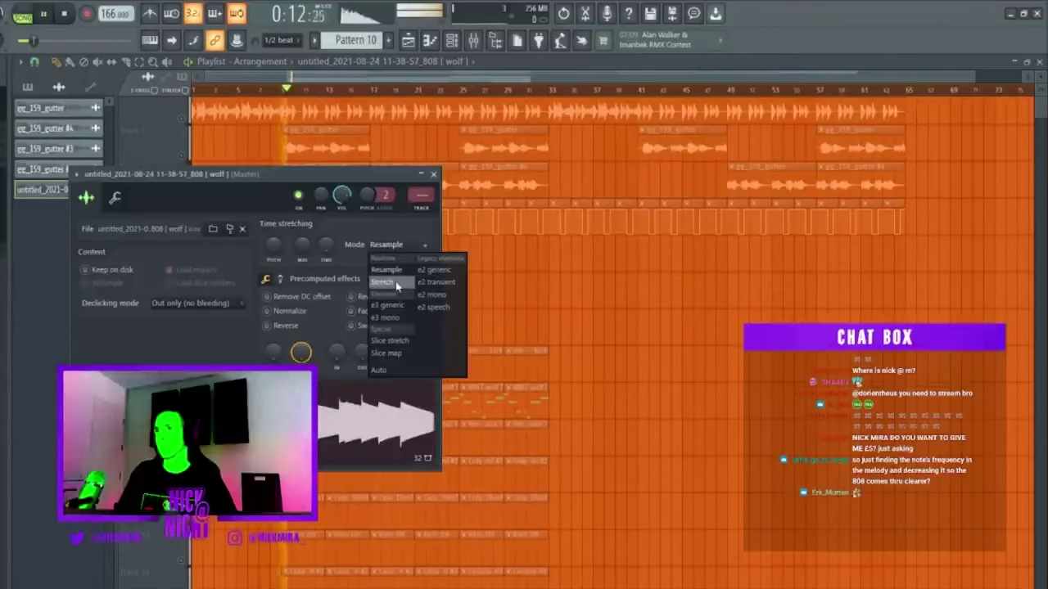
click(393, 264)
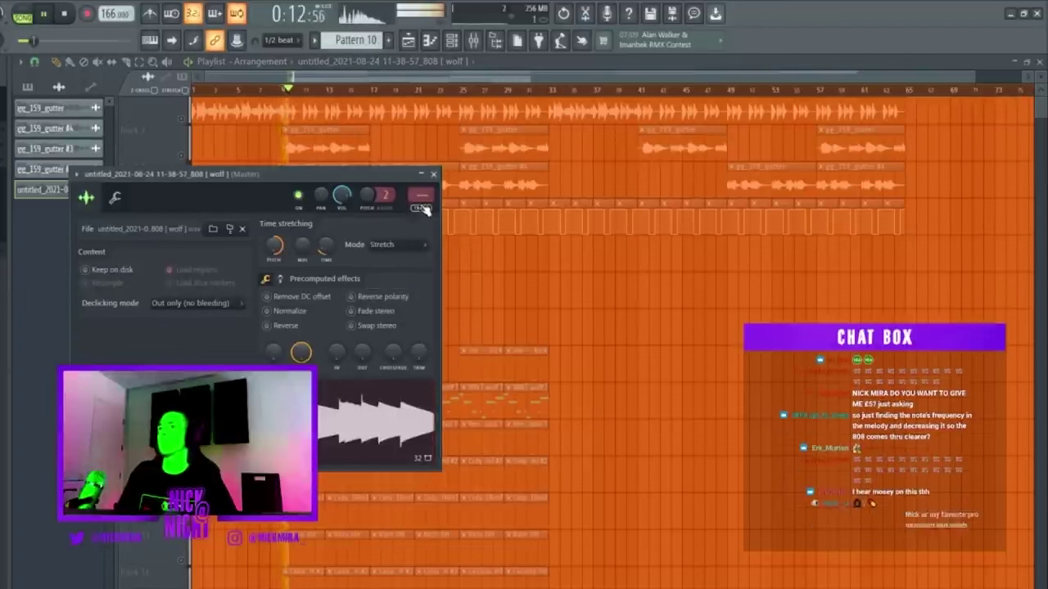
Route the rendered 808 clip to mixer track 12 and insert a Fruity Parametric EQ 2 on it
key(ctrl+l)
click(904, 400)
click(775, 447)
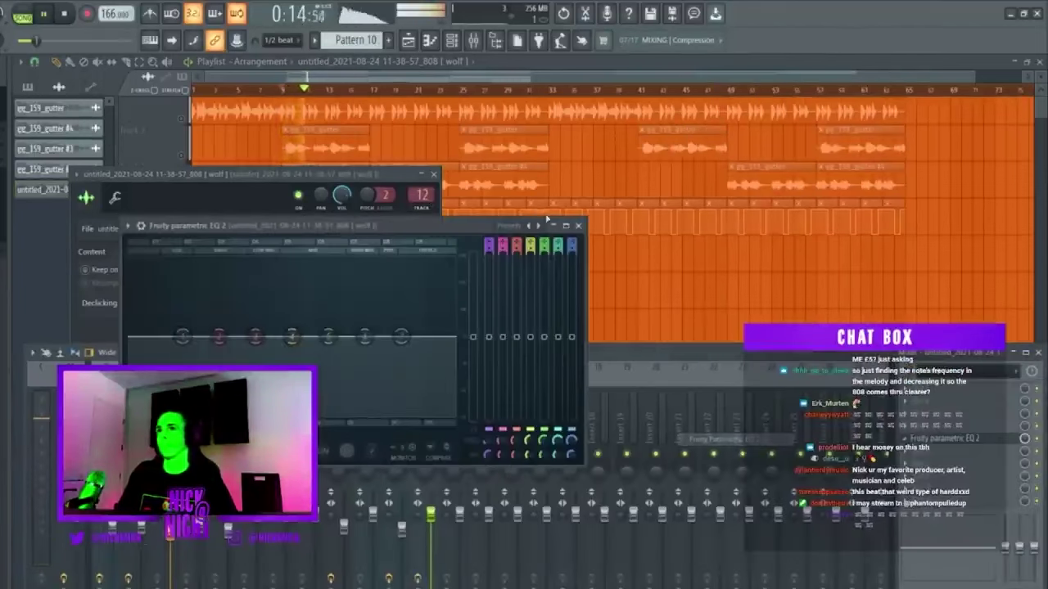
Load the 40Hz - 18kHz cut preset in the new EQ, narrow its passband and lower its main level
click(534, 233)
click(564, 283)
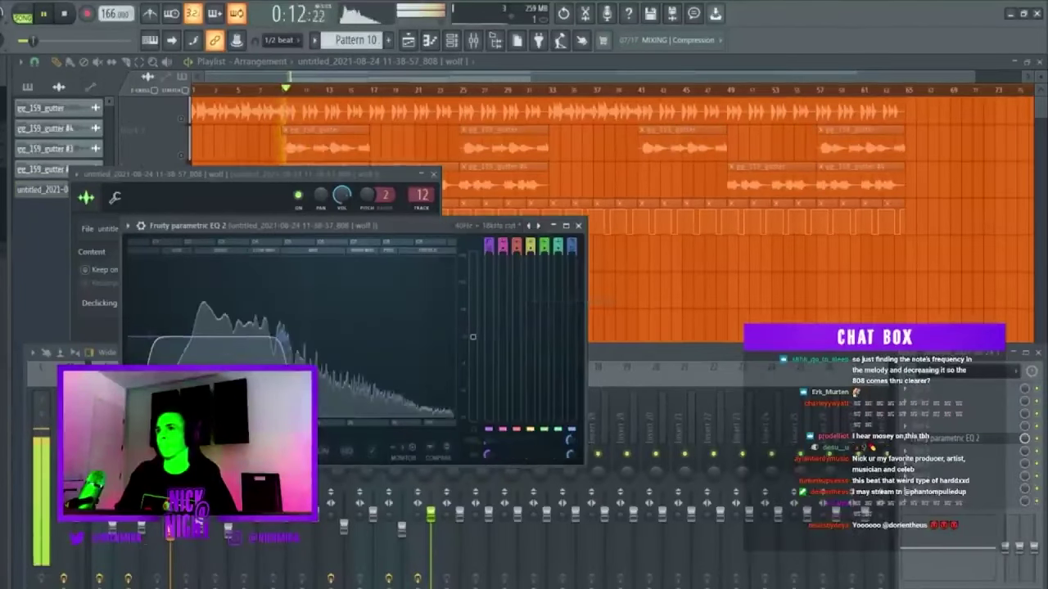
drag(217, 314, 182, 344)
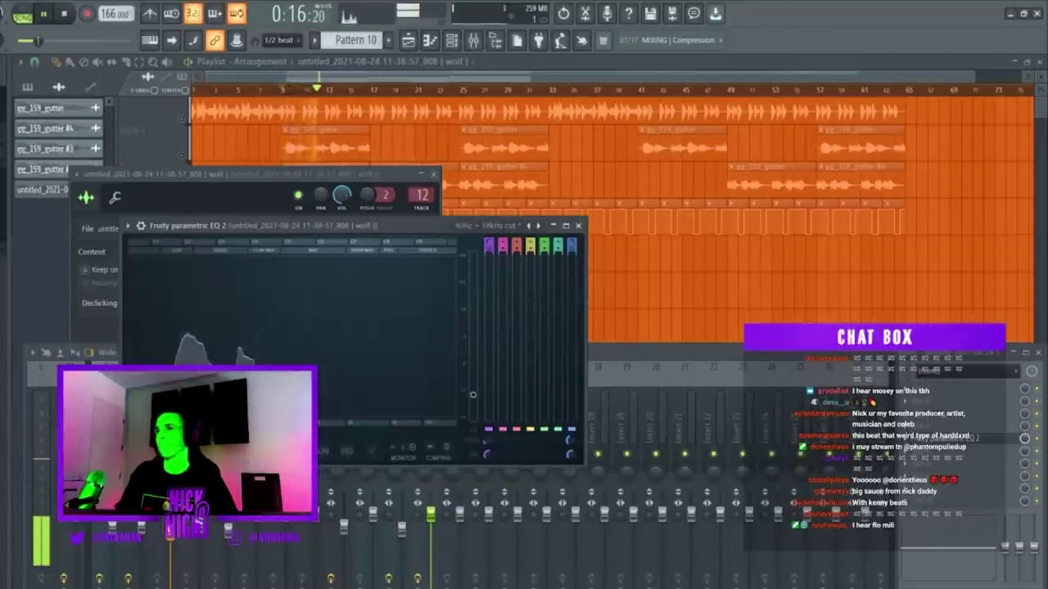
key(Escape)
key(F9)
key(Escape)
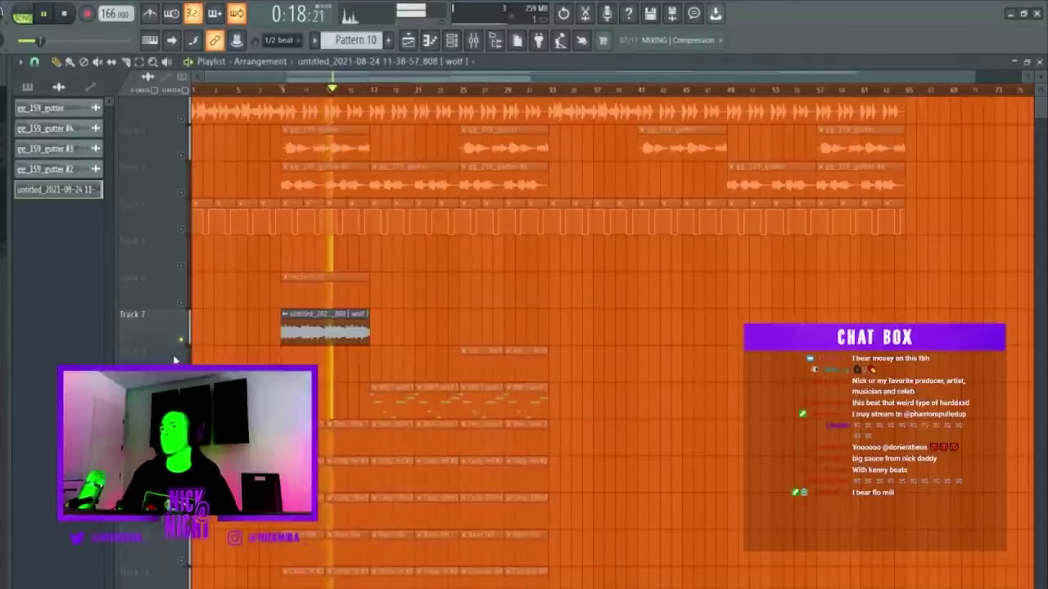
Reset the rendered 808 clip's stretch pitch and readjust its EQ with a higher high-cut frequency and main level
double_click(319, 326)
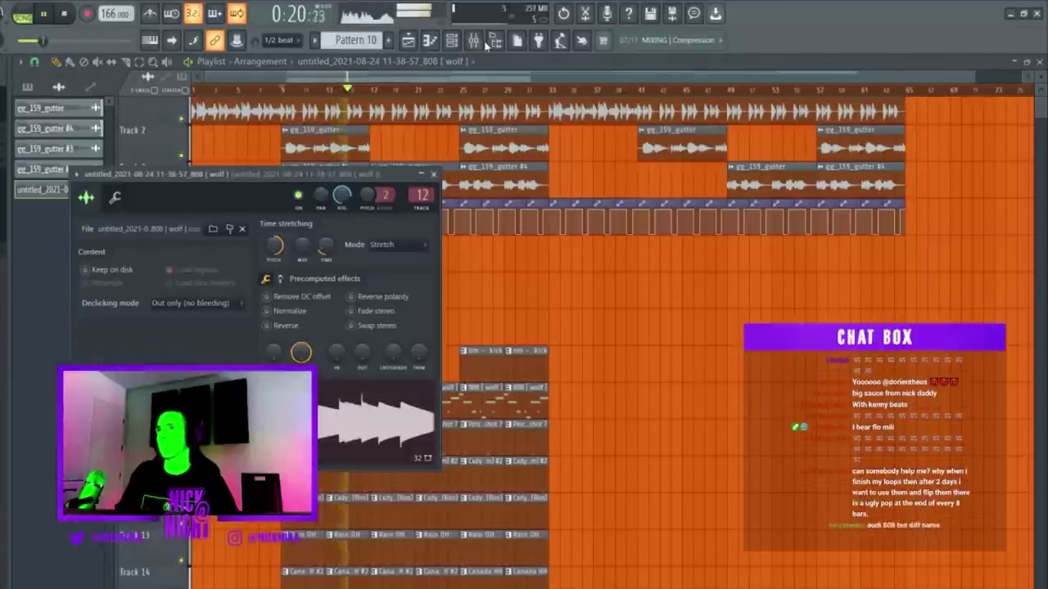
key(F9)
click(940, 438)
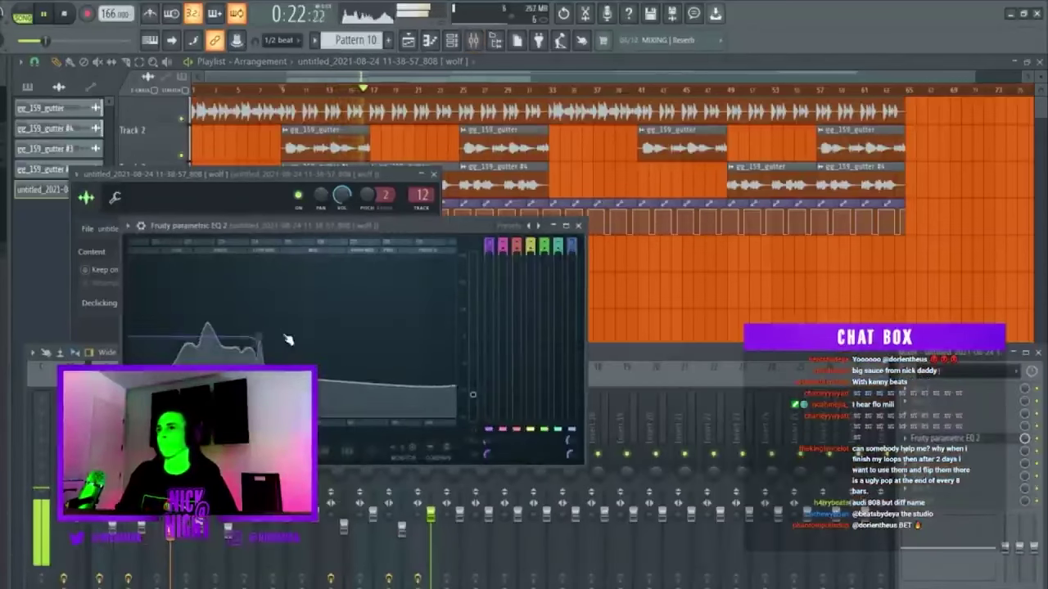
click(426, 188)
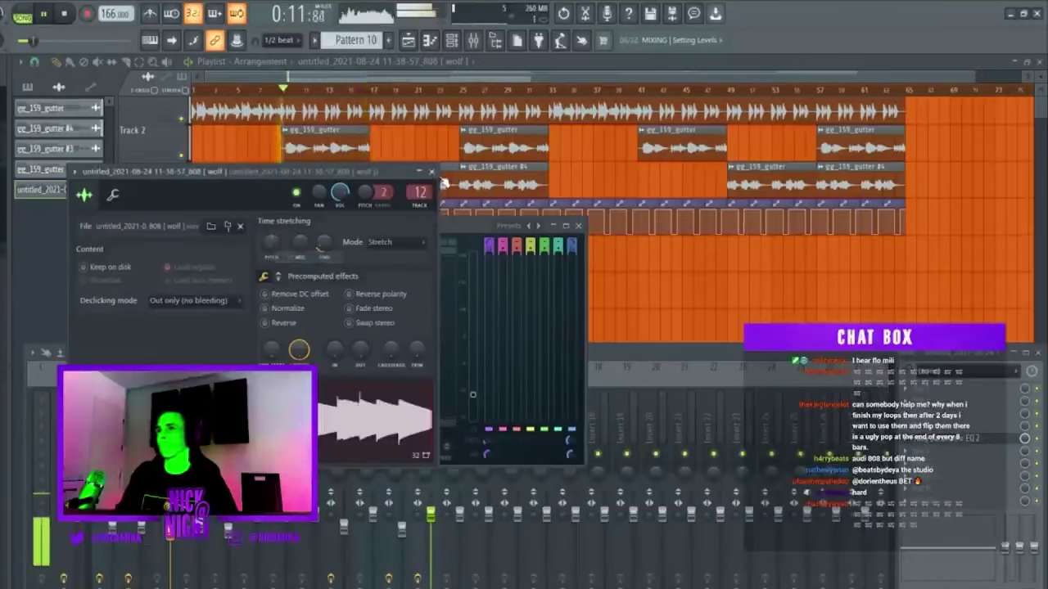
click(432, 171)
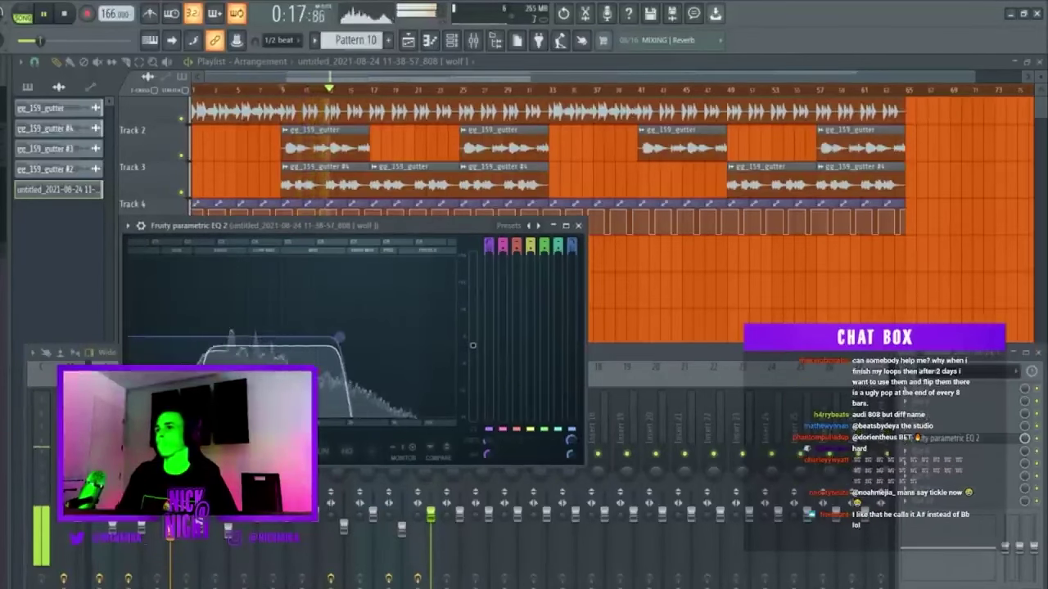
Insert Gross Beat on mixer track 12 and shape its time envelope with a point set to Single curve
click(901, 385)
mouse_move(916, 388)
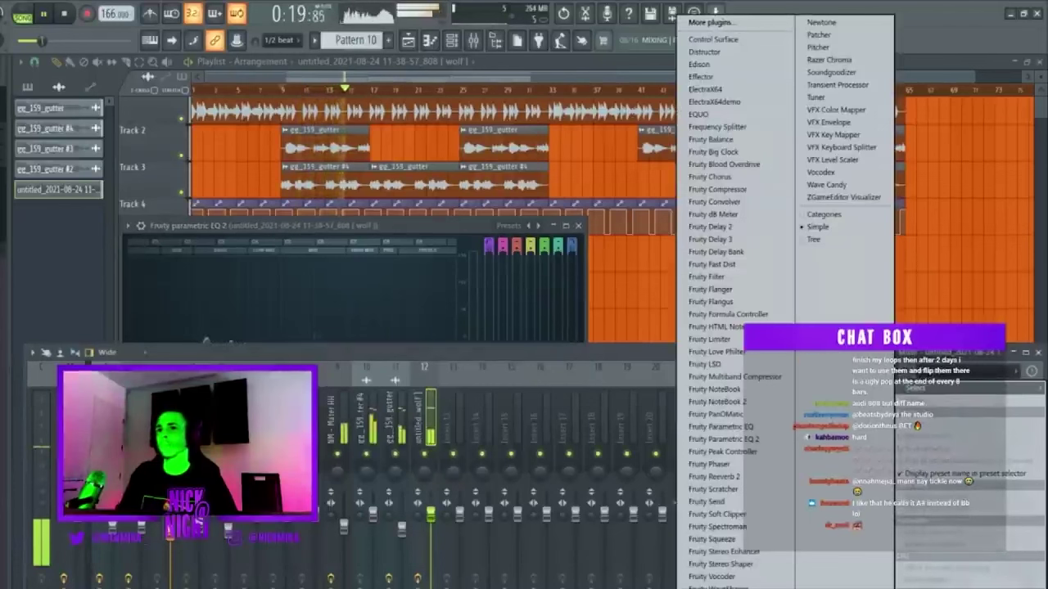
click(713, 583)
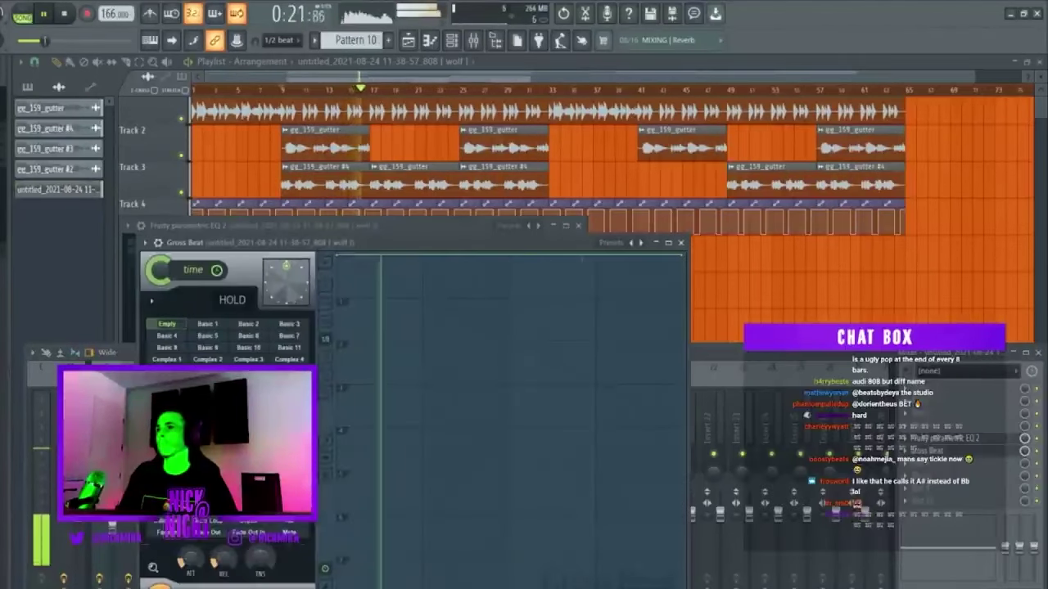
right_click(382, 257)
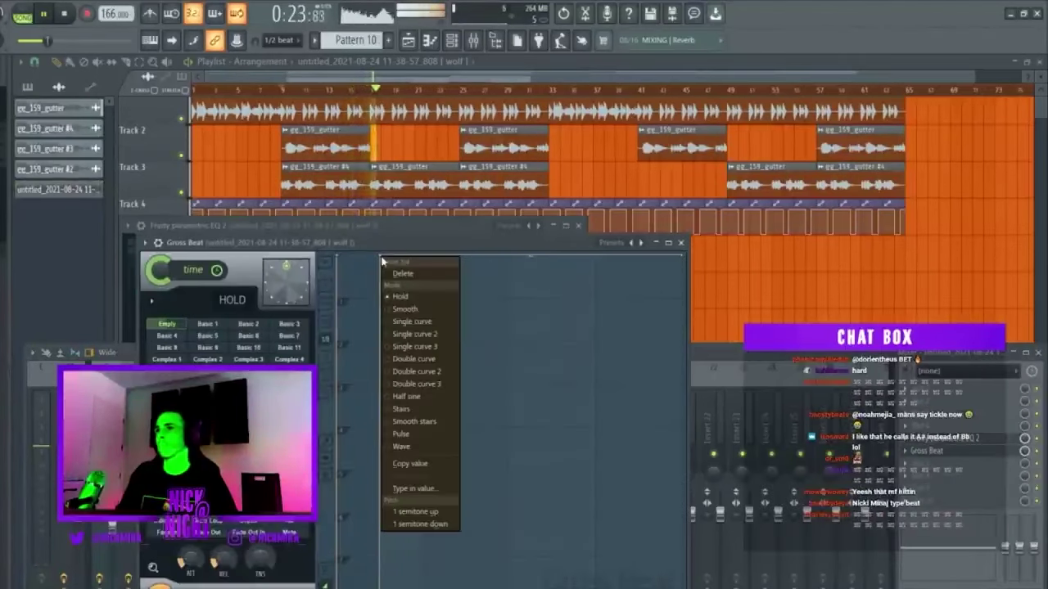
click(418, 328)
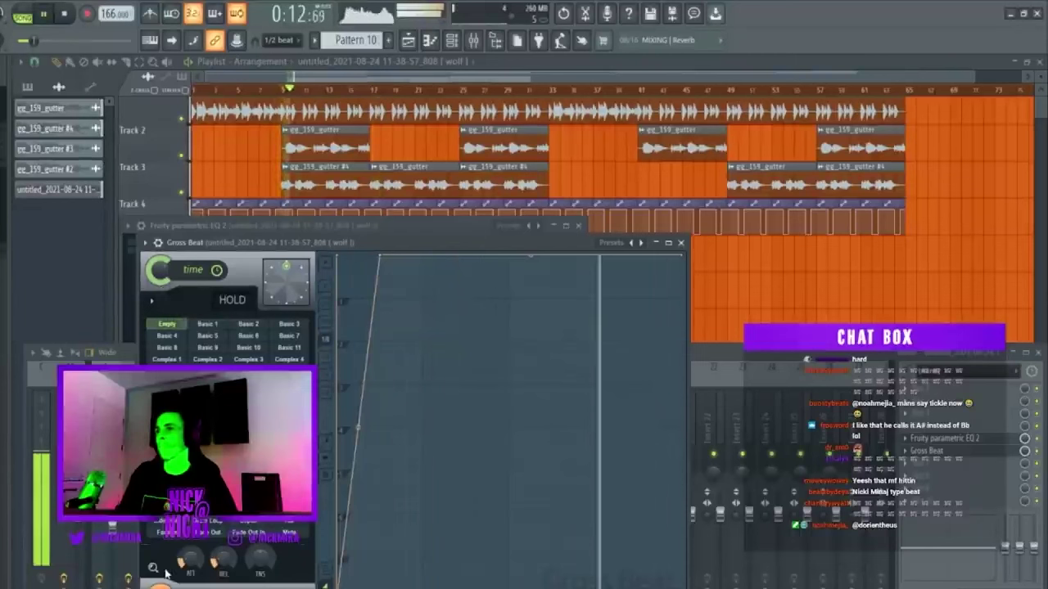
Bend the second rising segment of the Gross Beat time envelope upward and return to the mixer
click(680, 243)
click(986, 454)
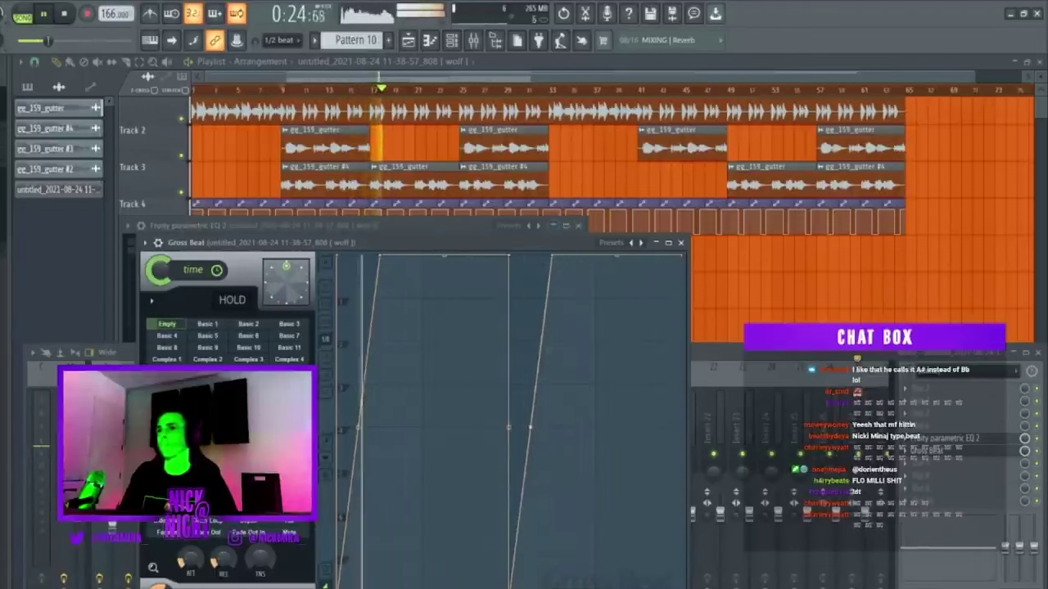
drag(531, 440, 530, 344)
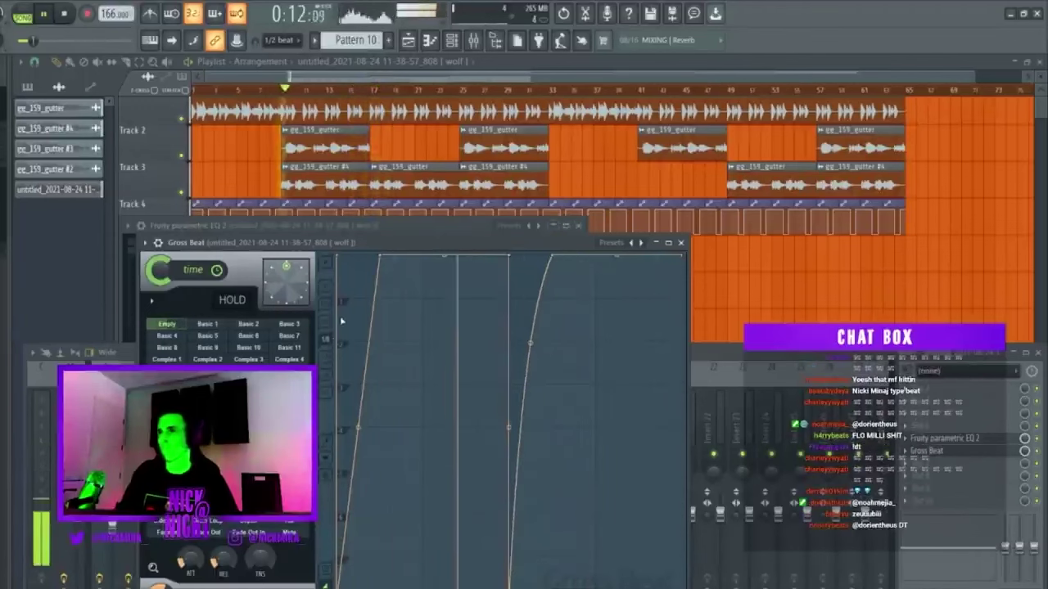
click(445, 424)
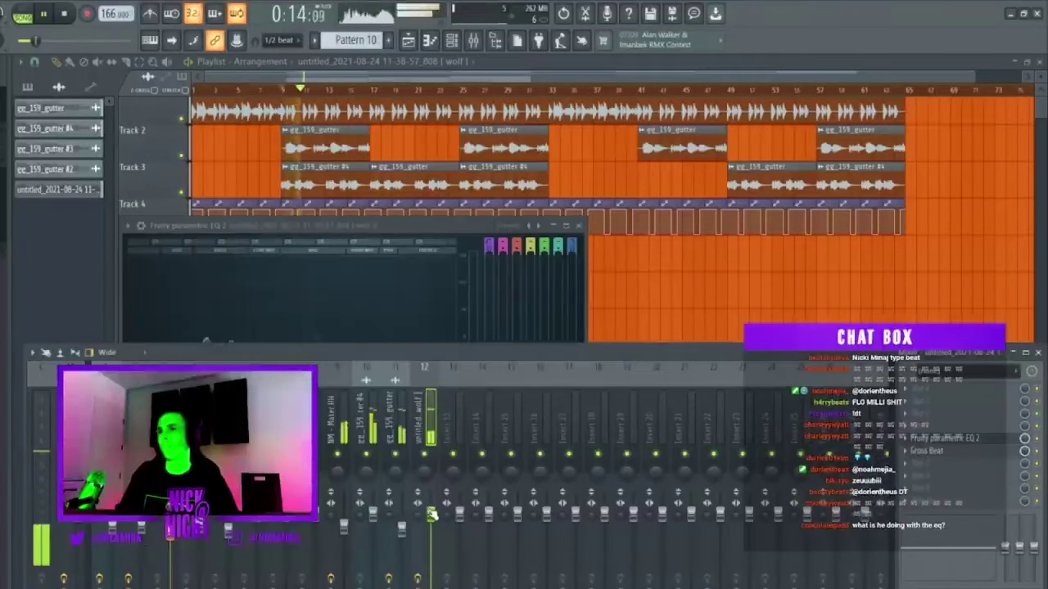
Delete the rendered 808 clip from track 7, copy the 808 [ wolf ] pattern's notes and select Pattern 10
click(701, 307)
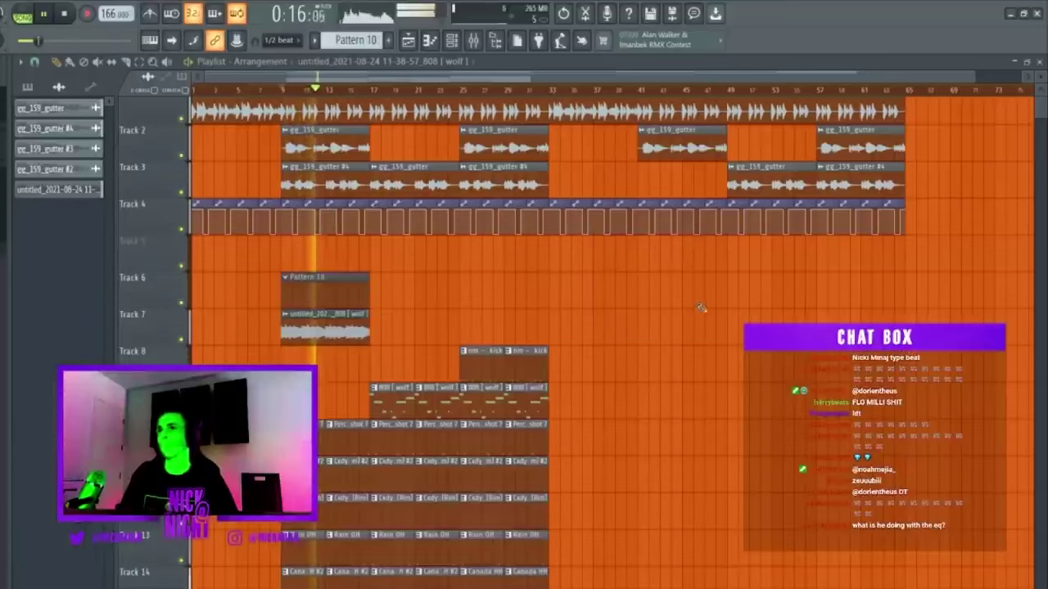
right_click(366, 330)
double_click(403, 411)
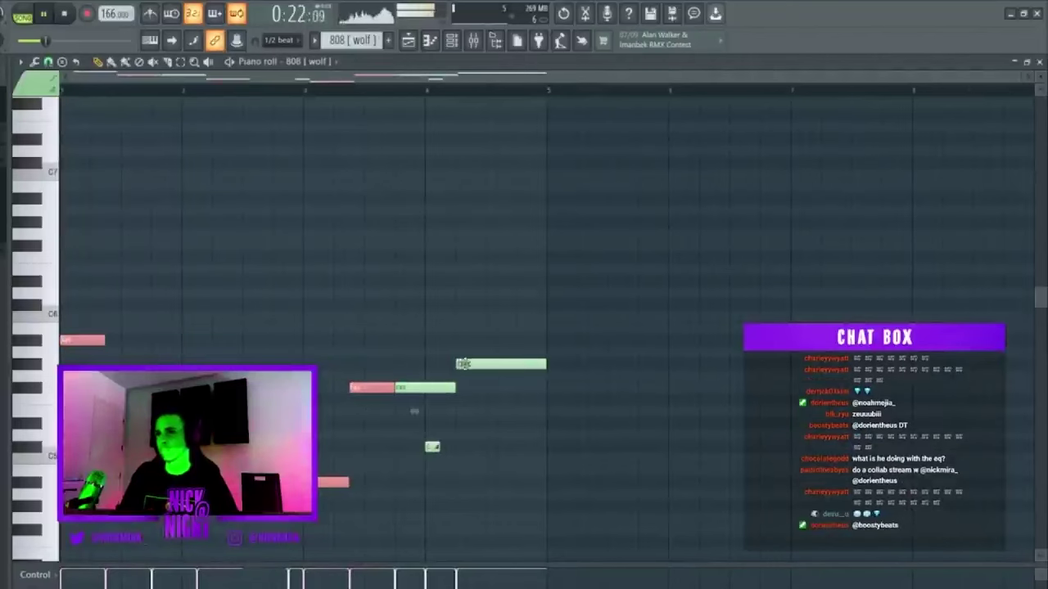
key(F5)
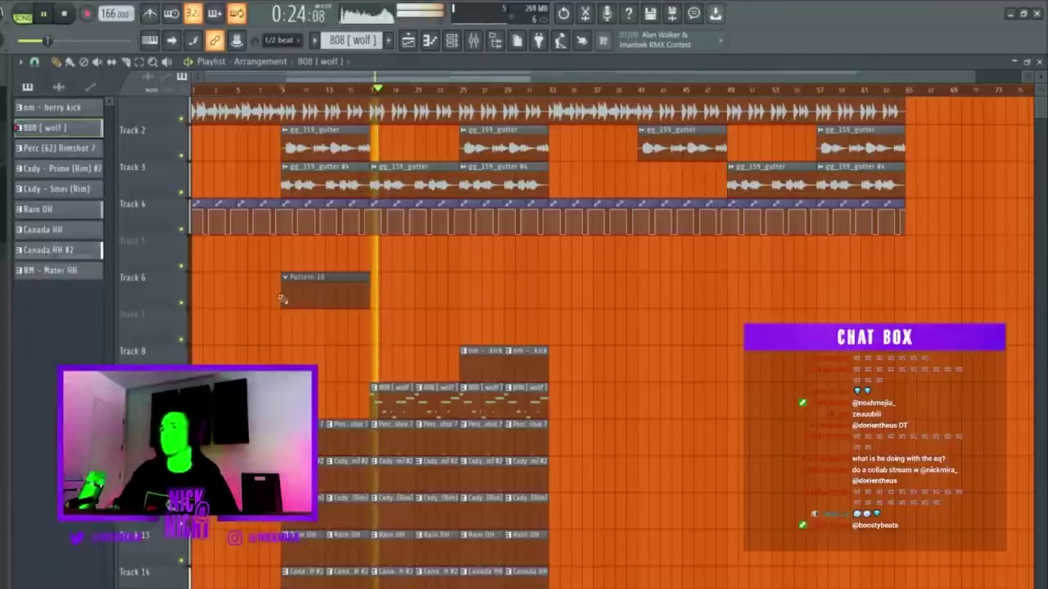
click(320, 284)
key(space)
Add the Panini Bass sample as a new channel and paste the 808 melody into its piano roll in Pattern 10
click(452, 40)
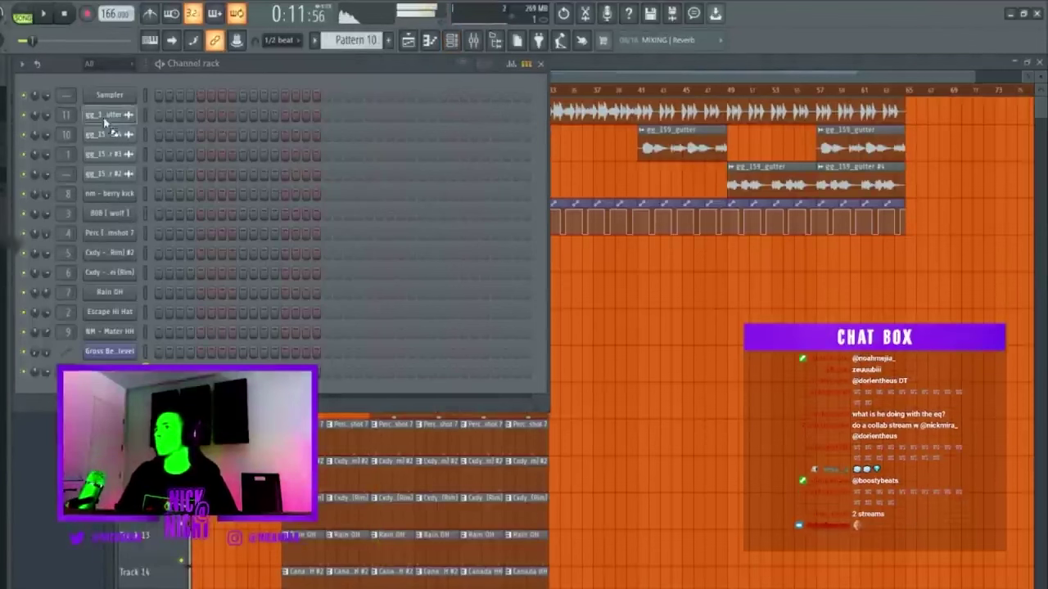
drag(132, 82, 138, 100)
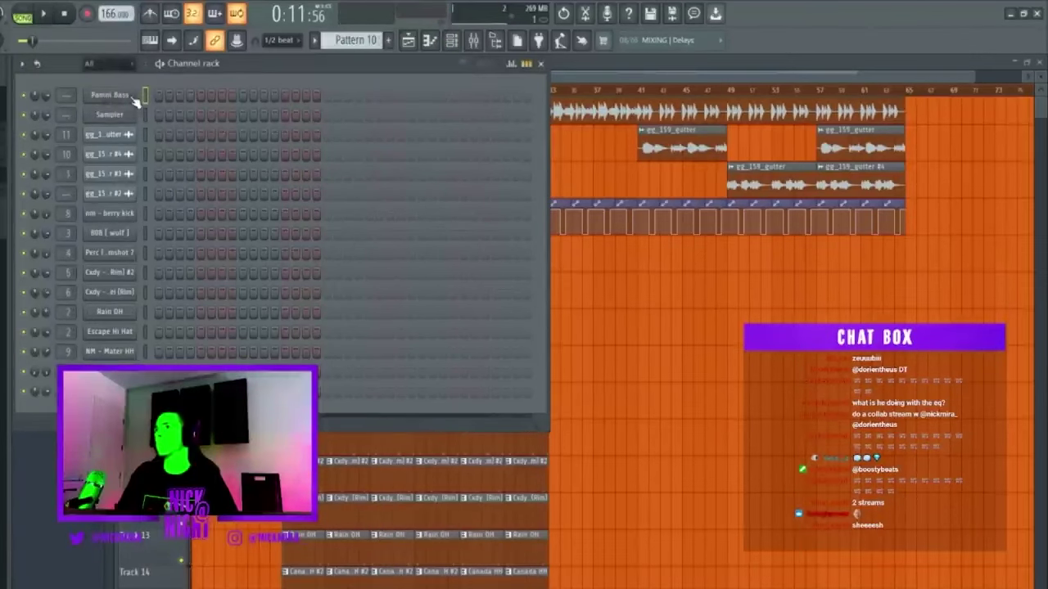
click(157, 103)
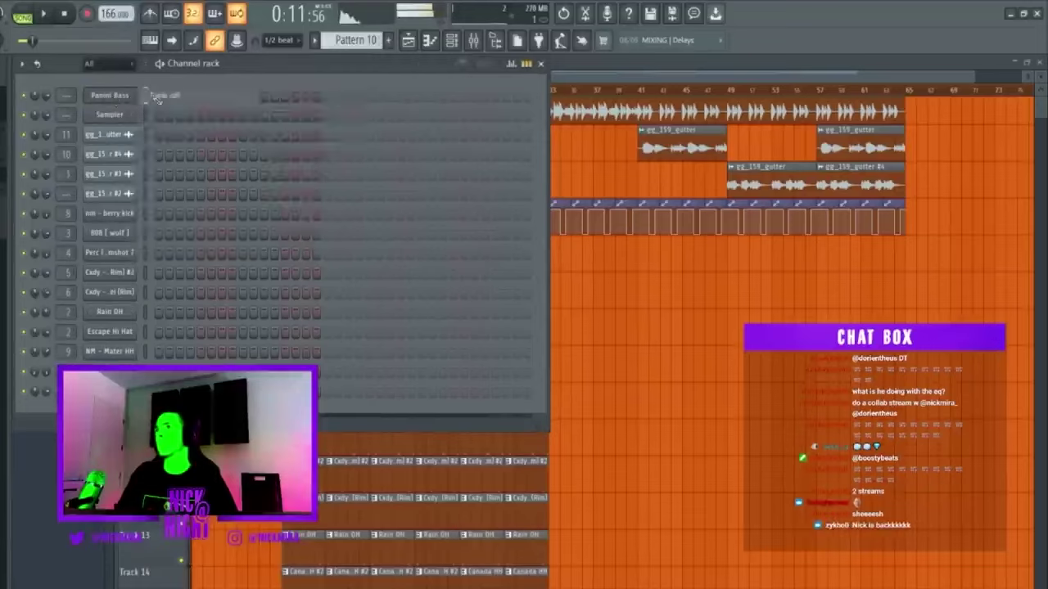
scroll(358, 346, down, 3)
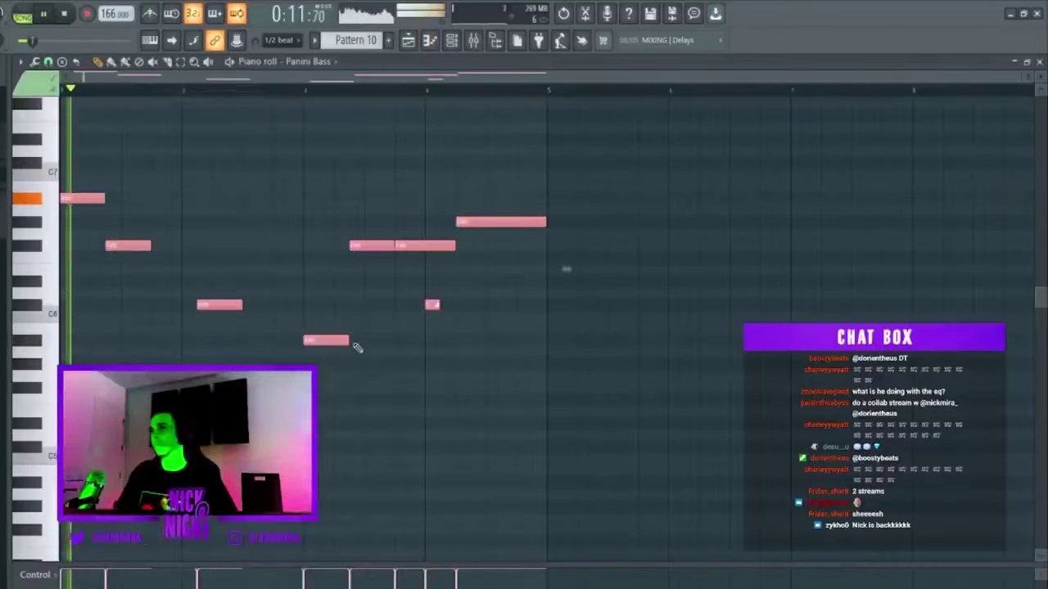
Turn on the Panini Bass volume envelope and transpose its notes down one octave
key(F7)
click(127, 187)
click(133, 214)
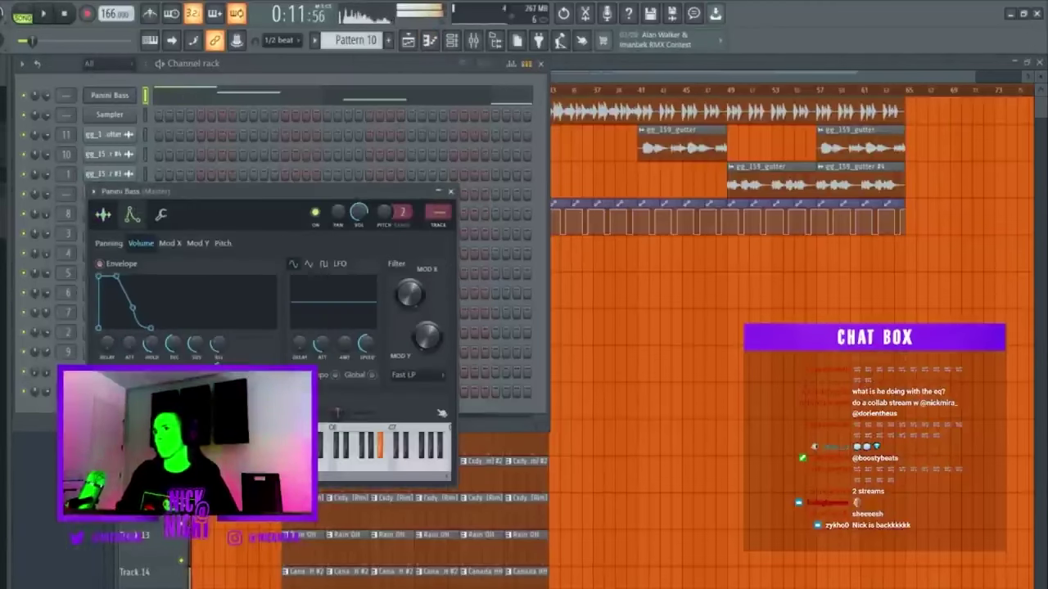
key(F7)
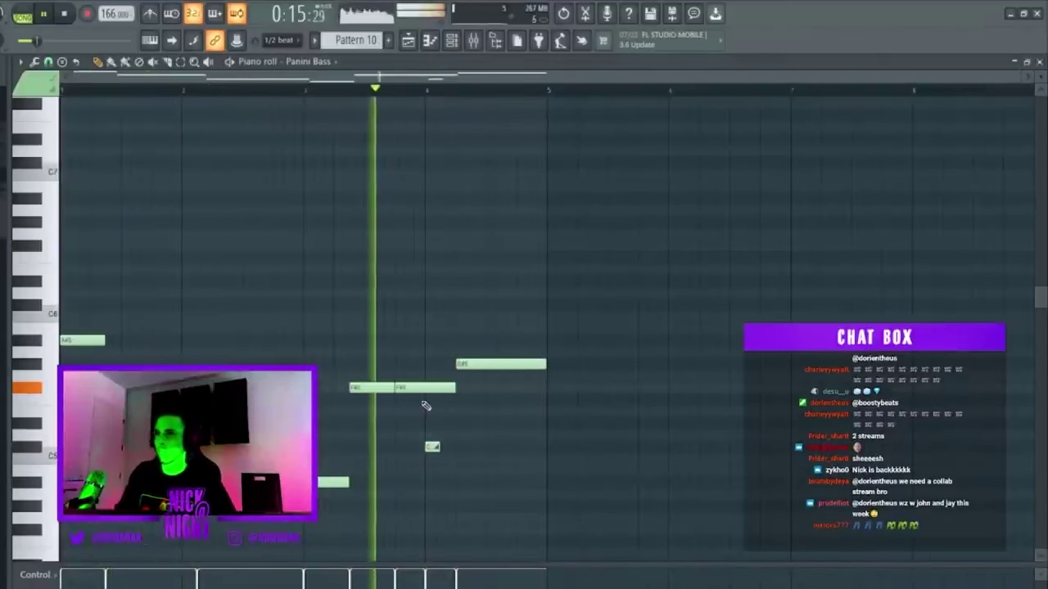
key(F7)
Route the Panini Bass channel to mixer track 13
key(F6)
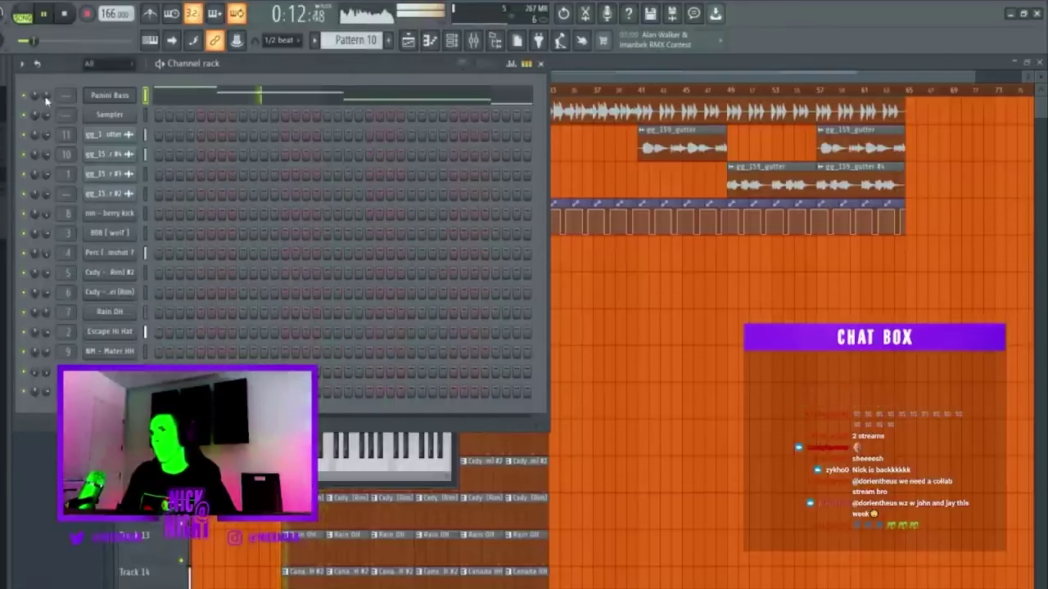
key(F9)
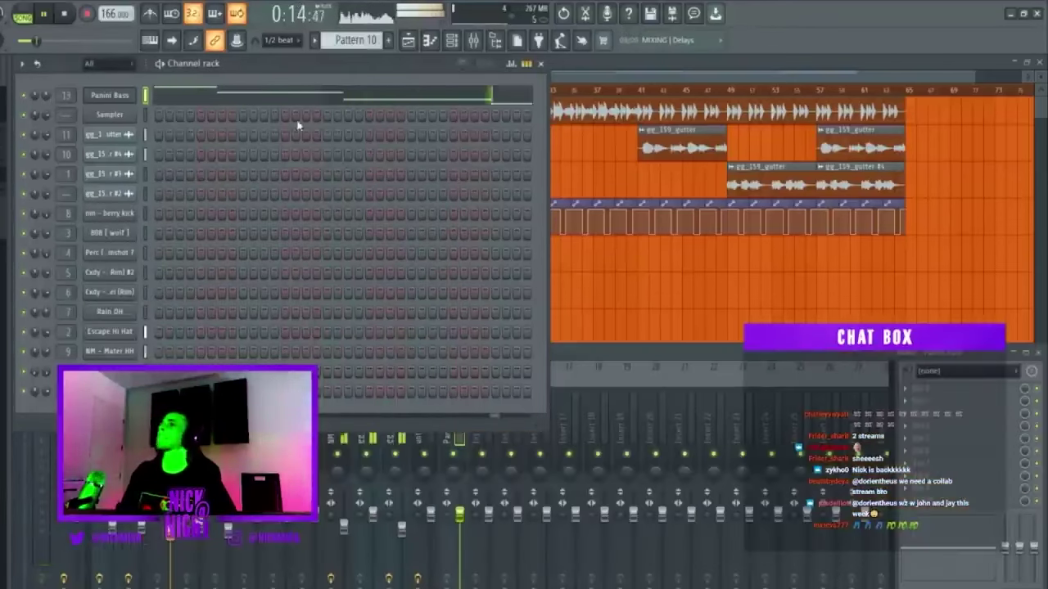
key(F7)
key(F7)
key(F9)
Replace the long Pattern 10 clip with two four-bar clips from bar 9, and delete the gg_159_gutter #4 clip above them
key(F5)
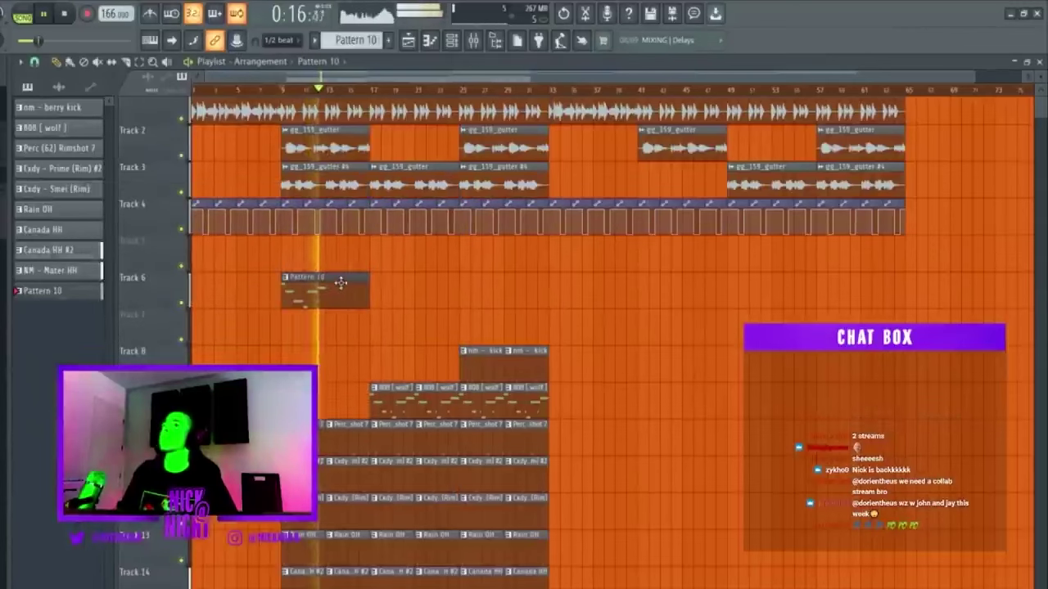
drag(368, 282, 327, 282)
click(332, 282)
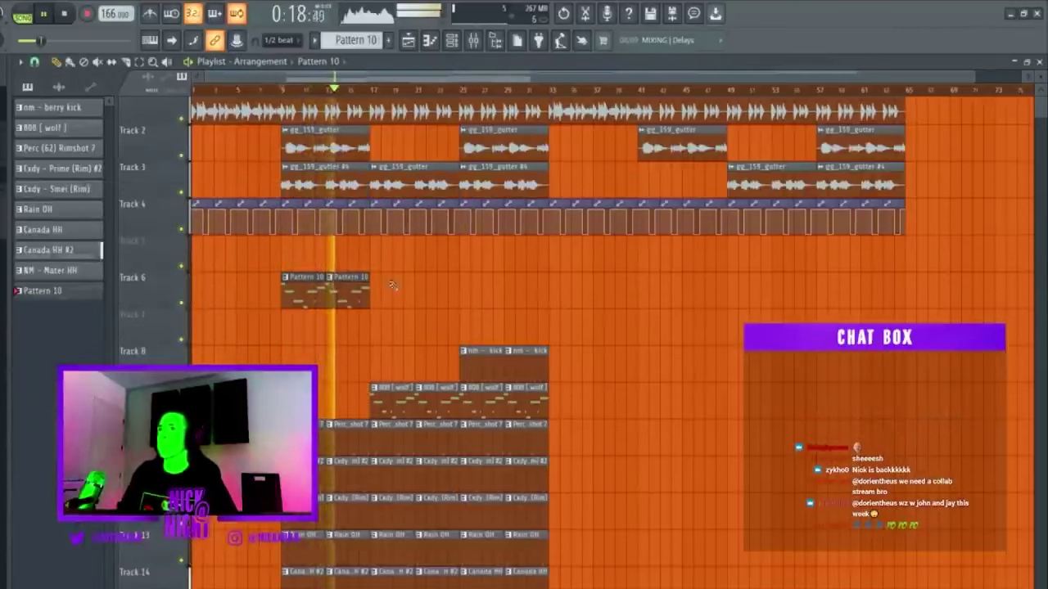
right_click(339, 182)
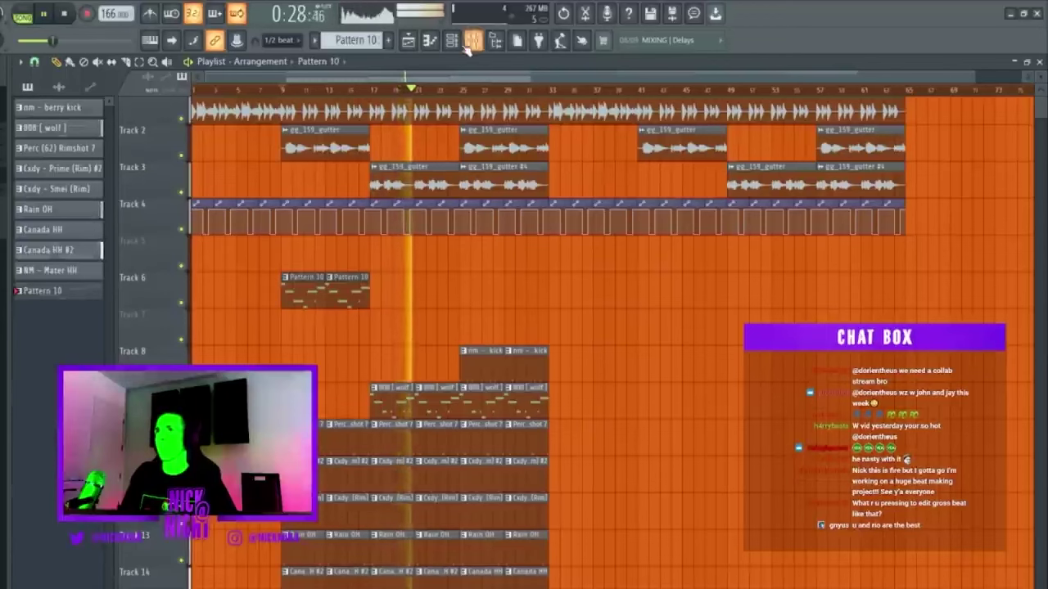
Create Pattern 11, add the Snare (S) Sonny sample as a channel and open its piano roll
key(F6)
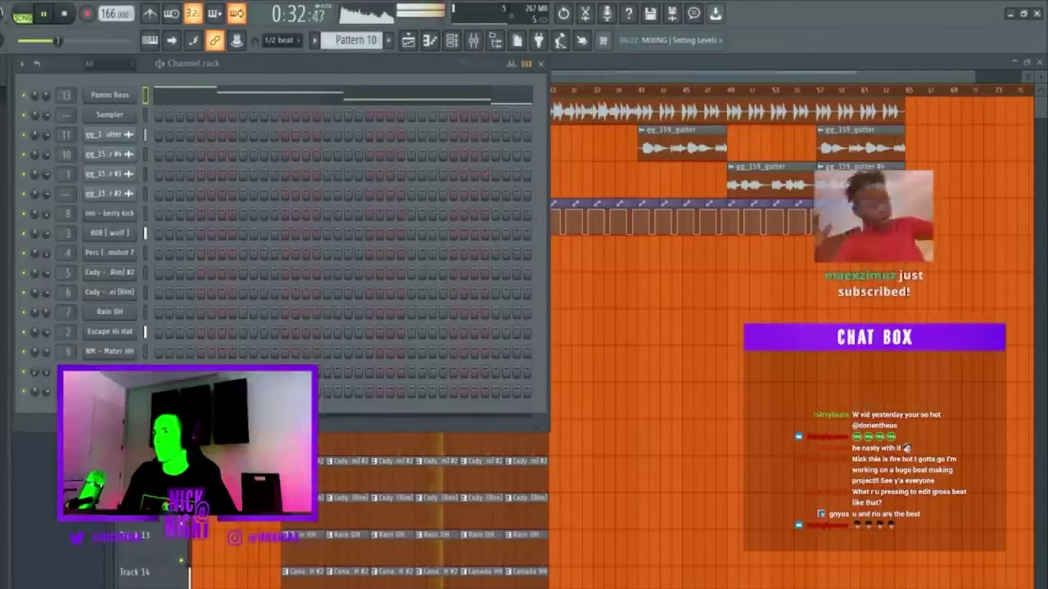
click(391, 40)
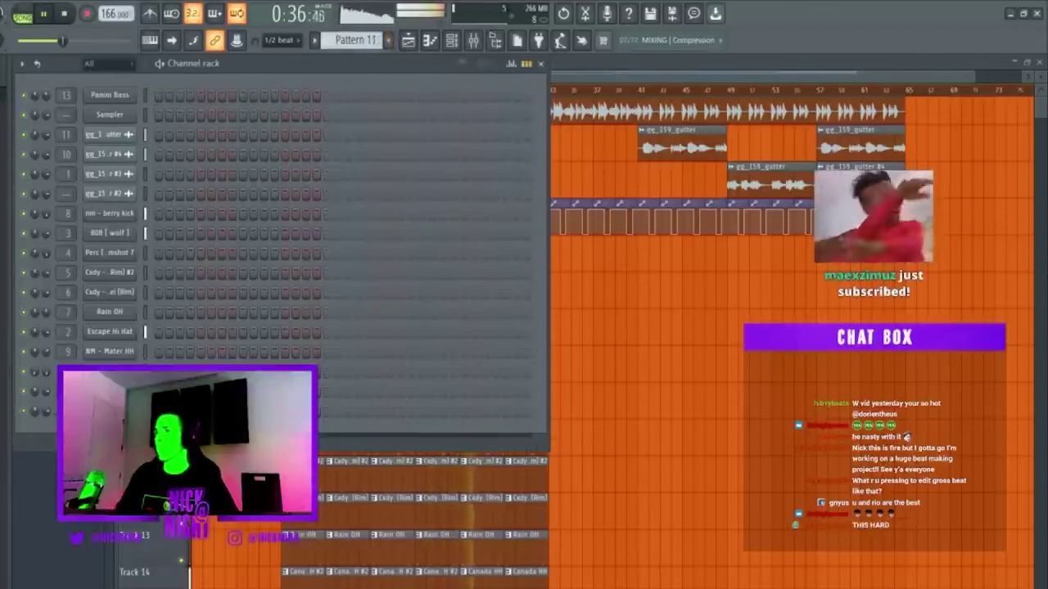
right_click(270, 401)
click(295, 413)
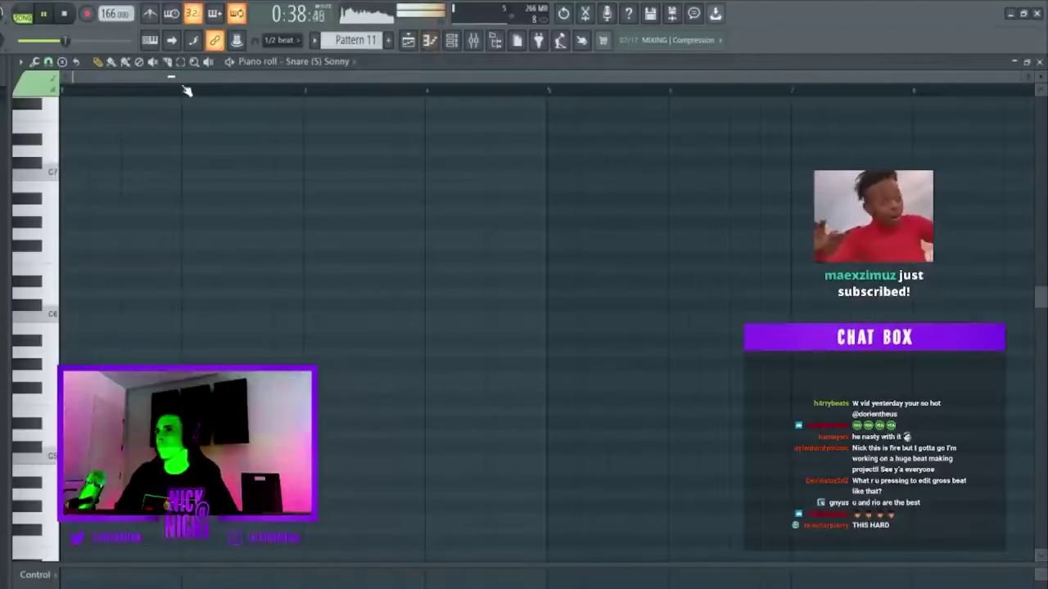
Duplicate the snare note along Pattern 11, undo the last duplicate and return to the playlist
key(ctrl+a)
key(ctrl+b)
key(ctrl+z)
key(ctrl+a)
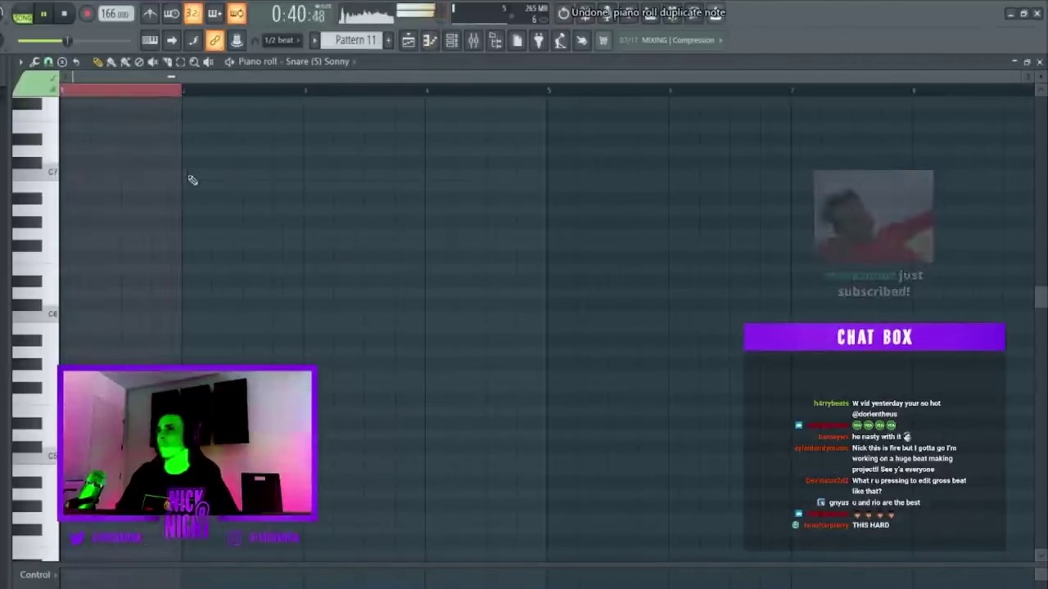
key(ctrl+b)
key(ctrl+b)
key(ctrl+b)
key(ctrl+b)
key(ctrl+z)
key(F7)
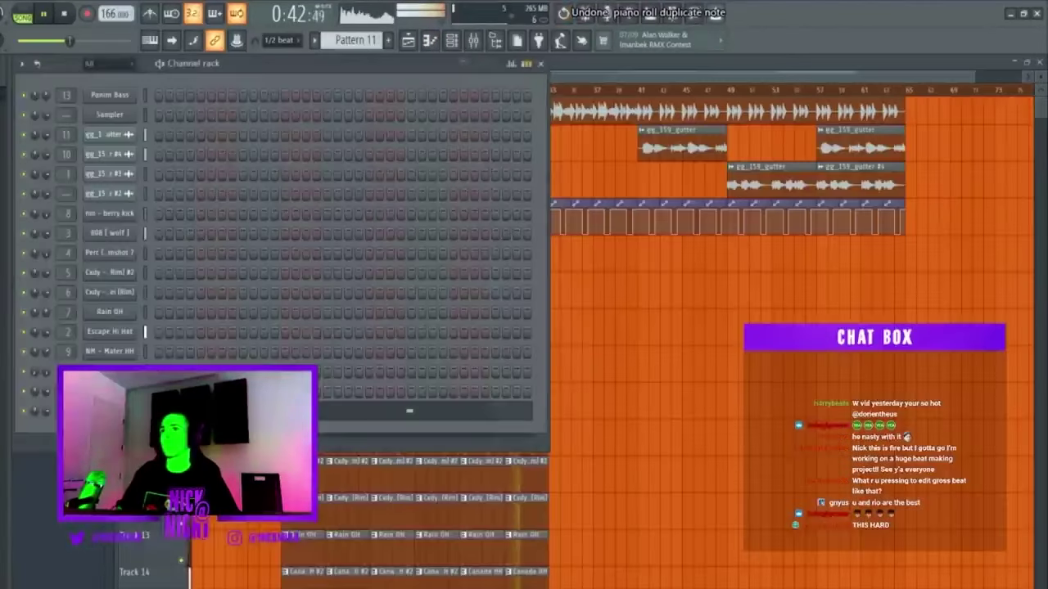
key(F6)
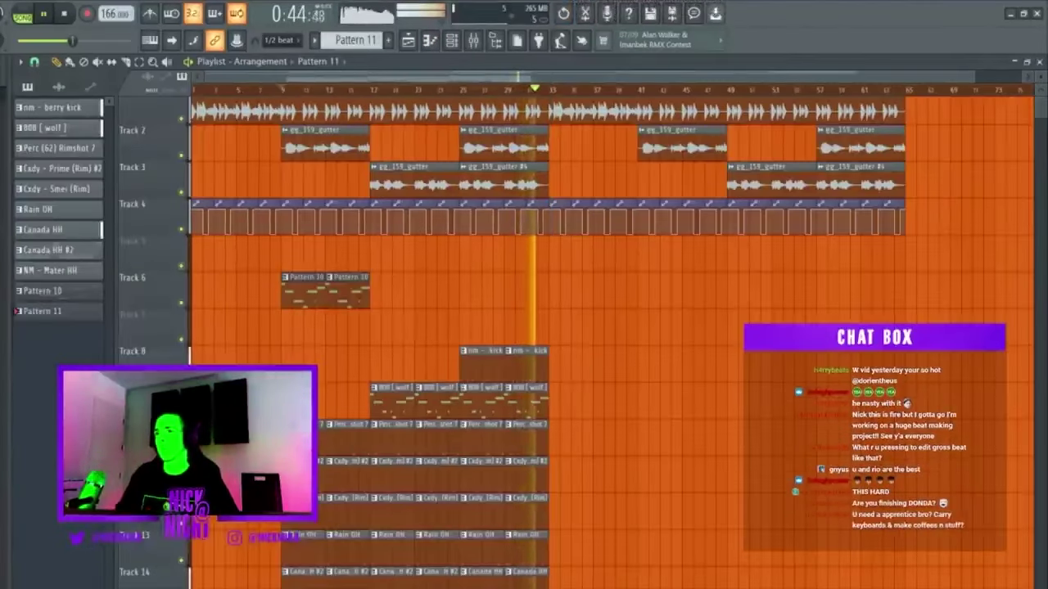
Examine the nm - berry kick pattern's notes and the master track's Fruity Limiter during playback
double_click(491, 364)
key(F9)
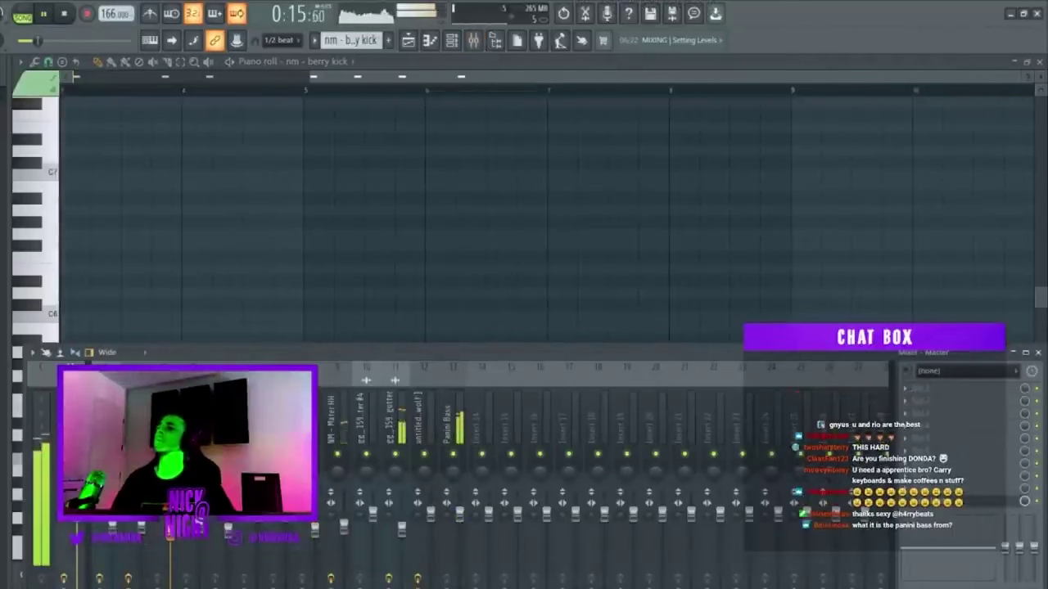
click(944, 505)
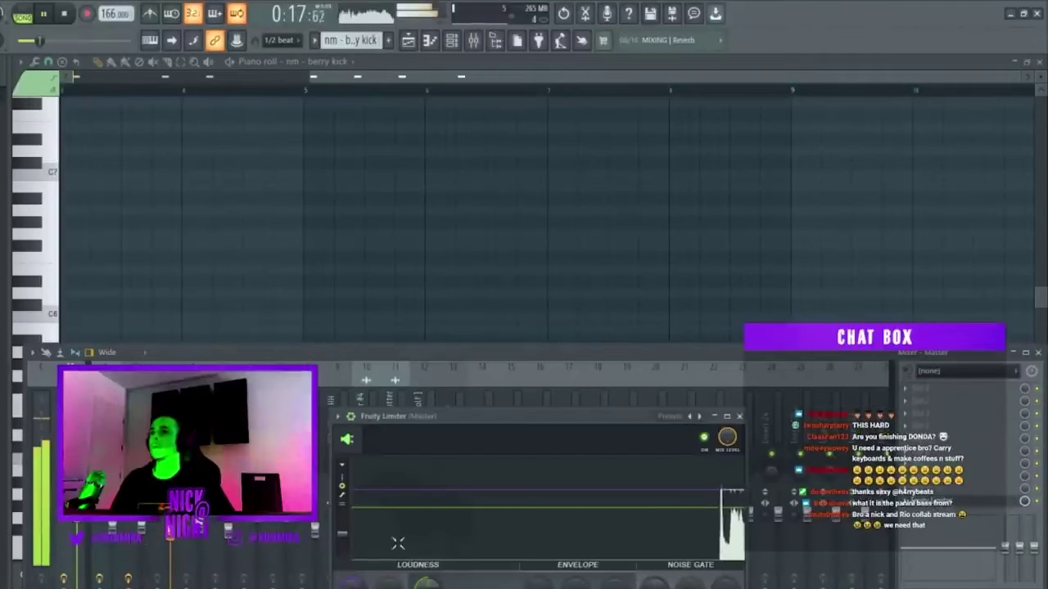
click(408, 41)
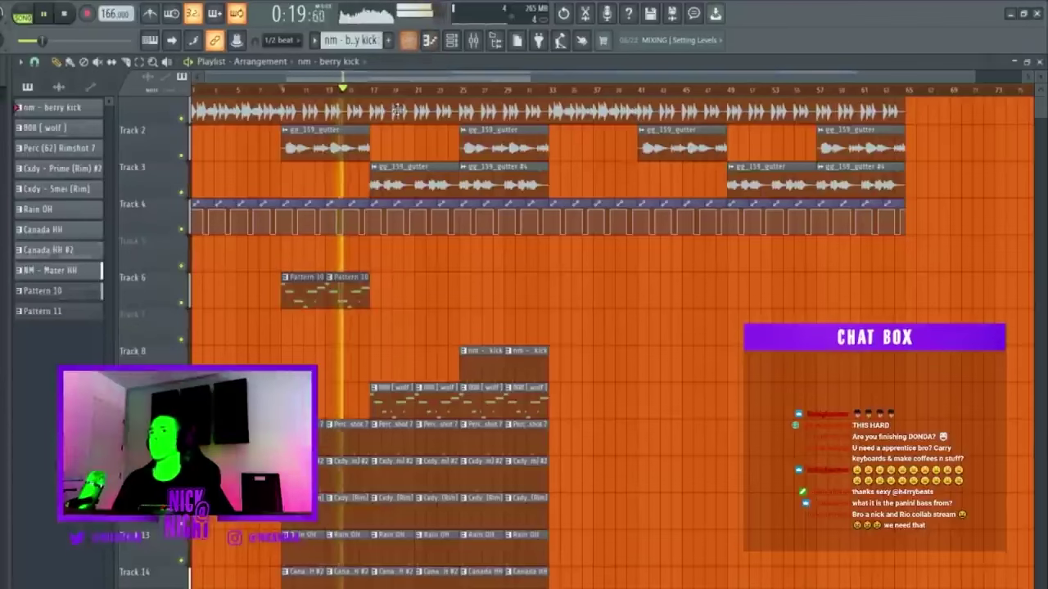
Lower the mixer level of the nm - berry kick track
key(F9)
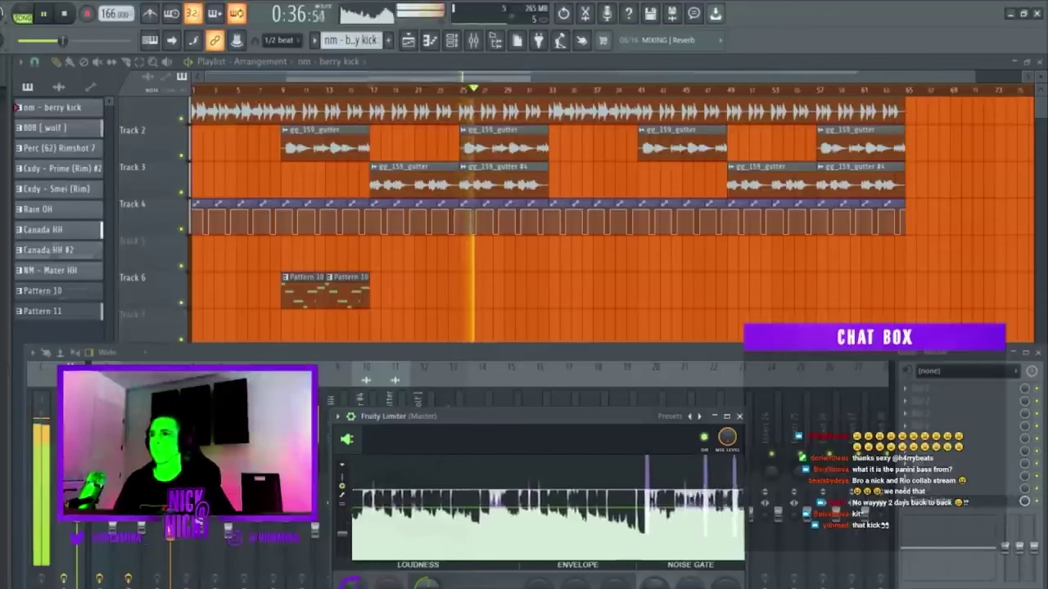
click(329, 514)
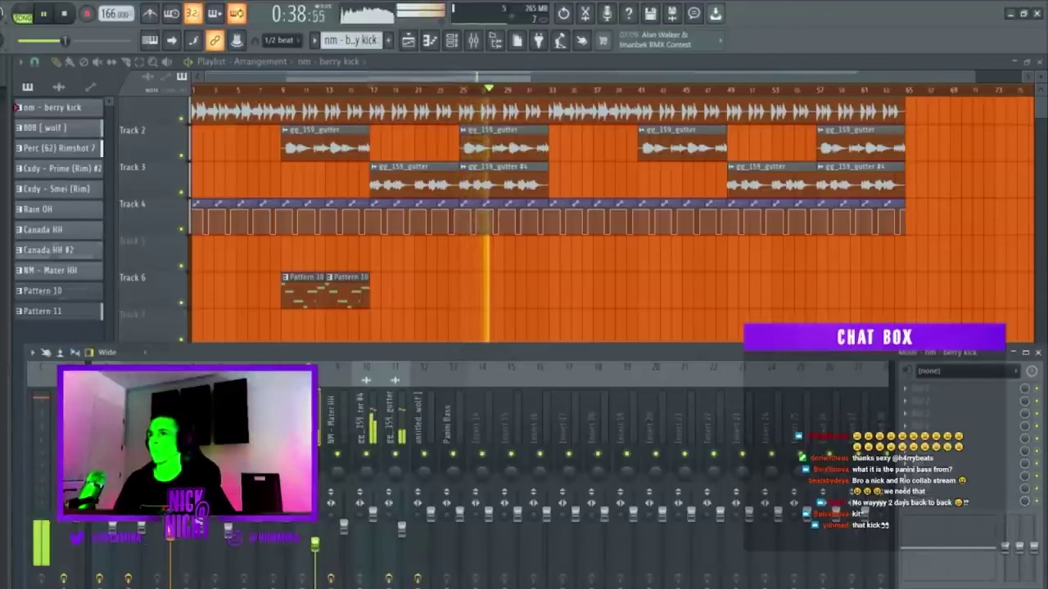
key(F9)
Use Canada HH clips on Track 14 in bars 25–32 and open that pattern's notes with playback restarted at bar 25
click(49, 249)
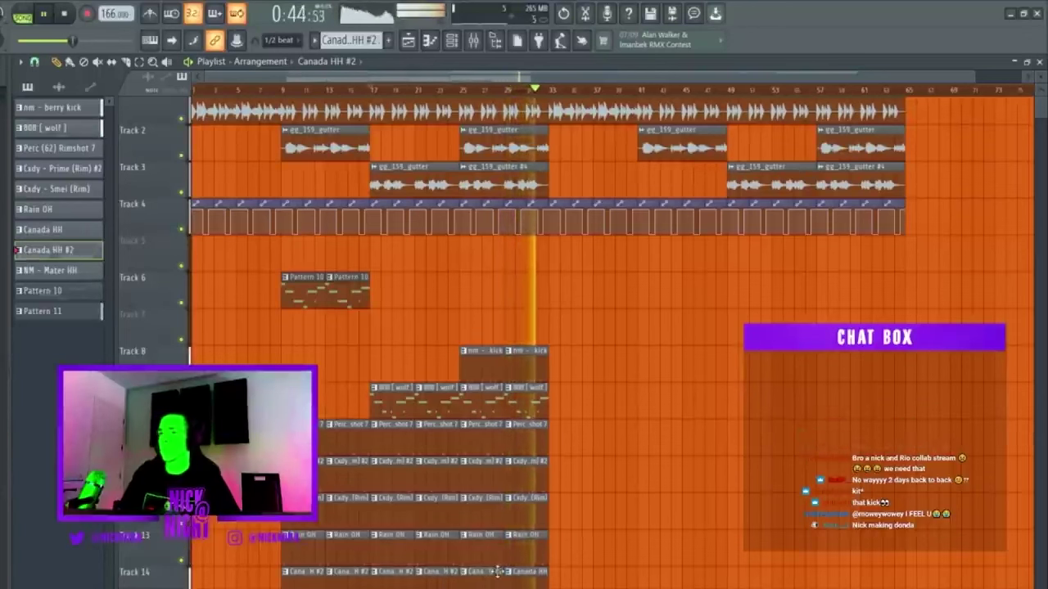
key(ctrl+z)
click(464, 88)
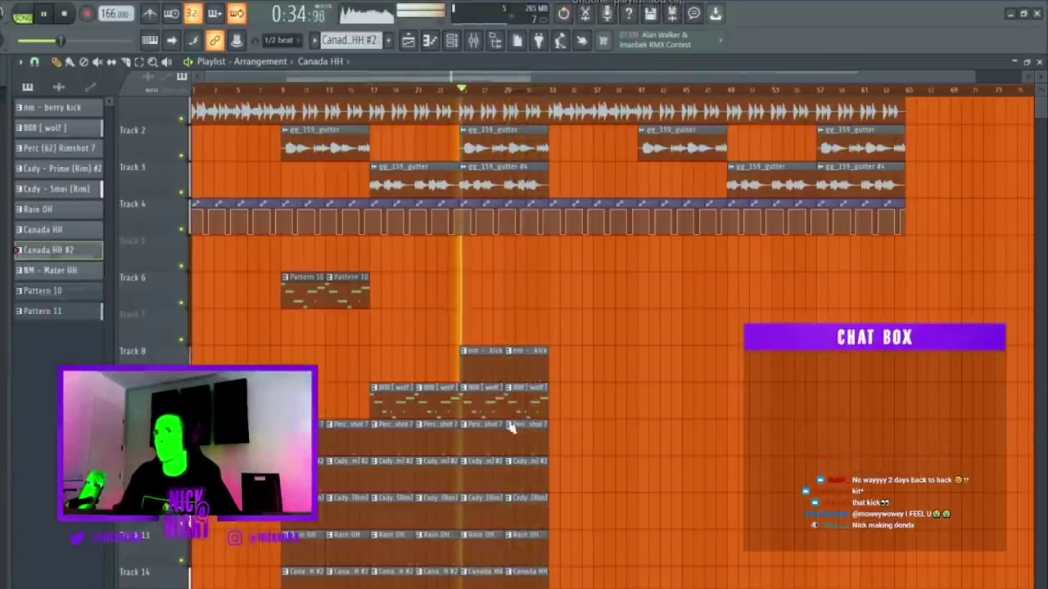
double_click(491, 573)
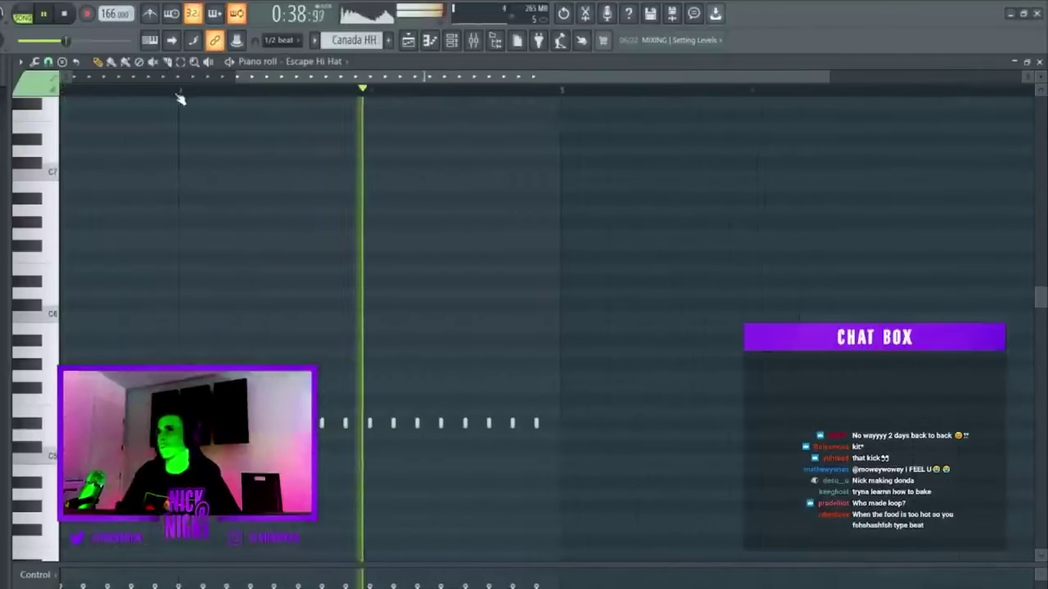
Set the piano roll snap to 1/4 beat, add a fast hi-hat roll in Canada HH's first bar and return to the playlist
click(48, 62)
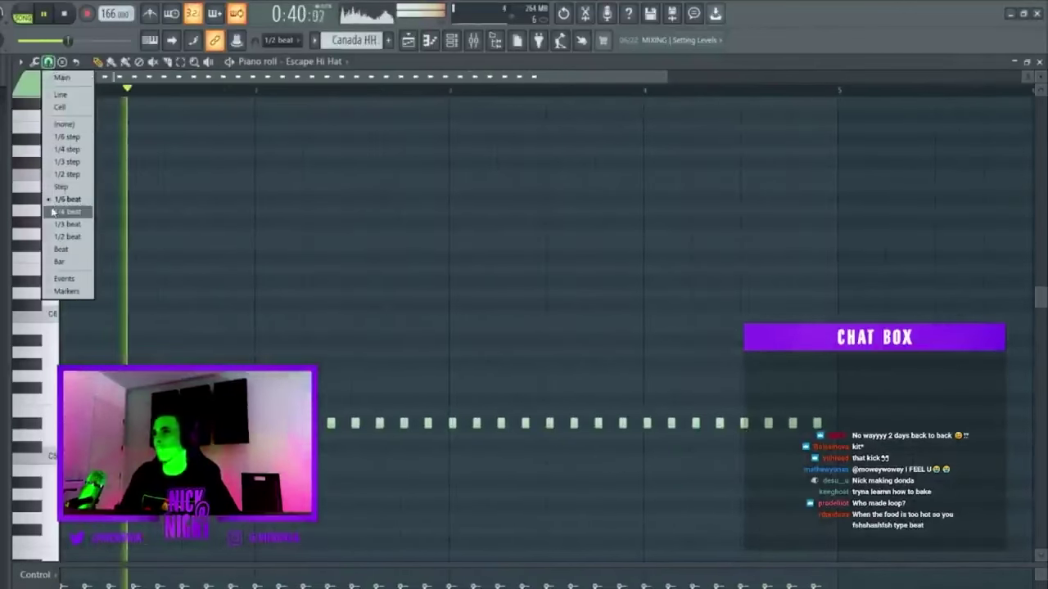
click(68, 211)
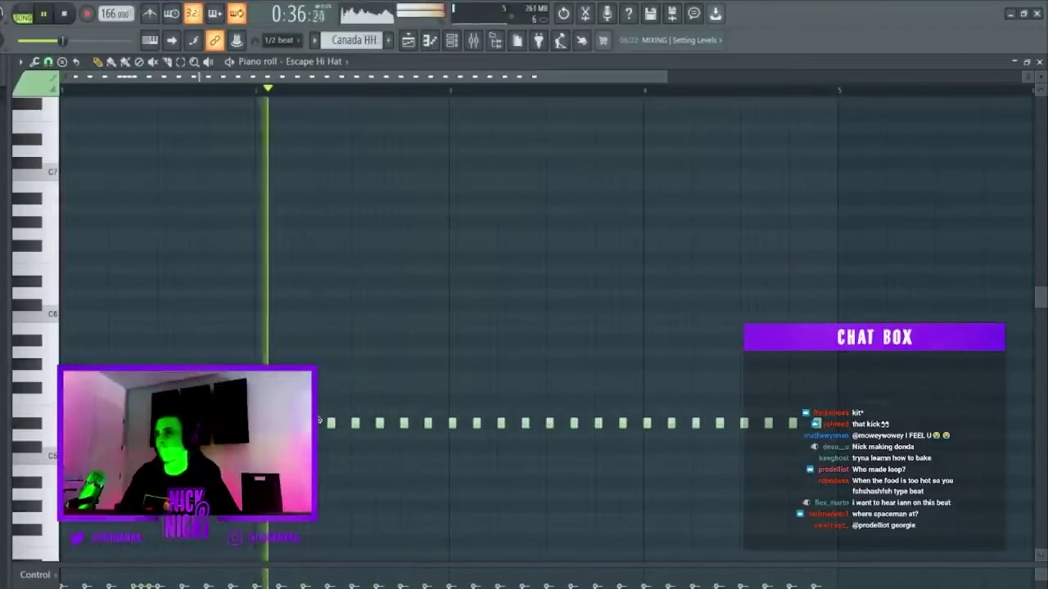
click(525, 423)
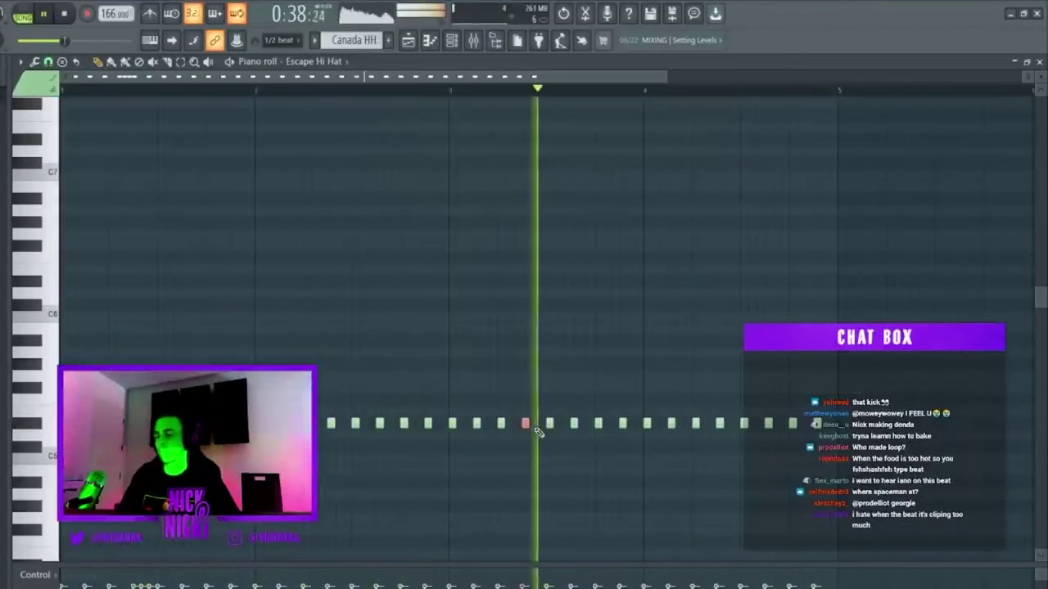
key(F7)
key(F6)
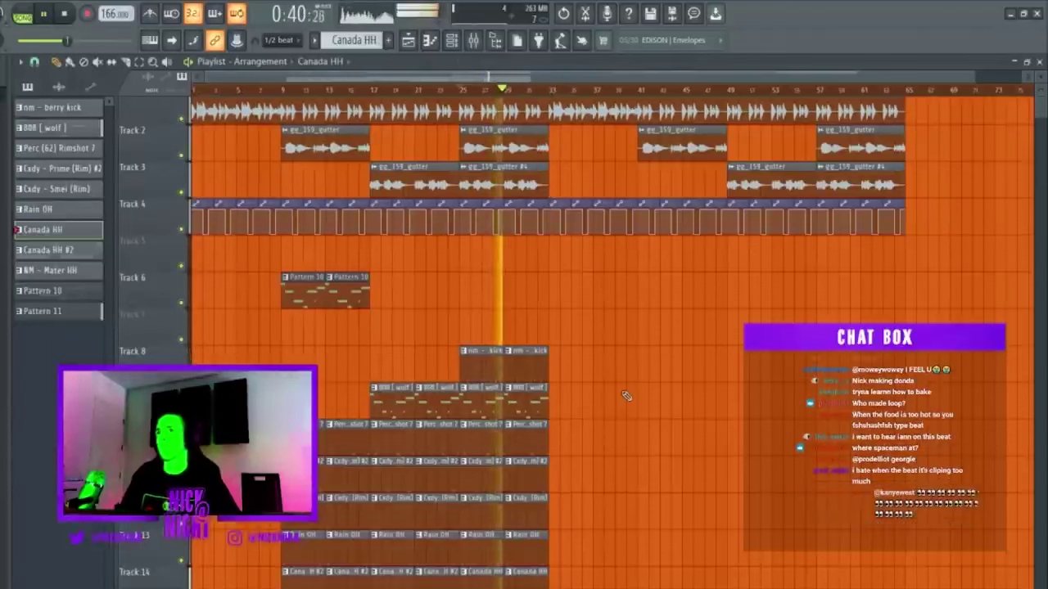
Duplicate the drum and 808 clips of bars 17–32 onto bars 33–48 and copy the two Pattern 10 clips to bar 33
drag(604, 311, 373, 584)
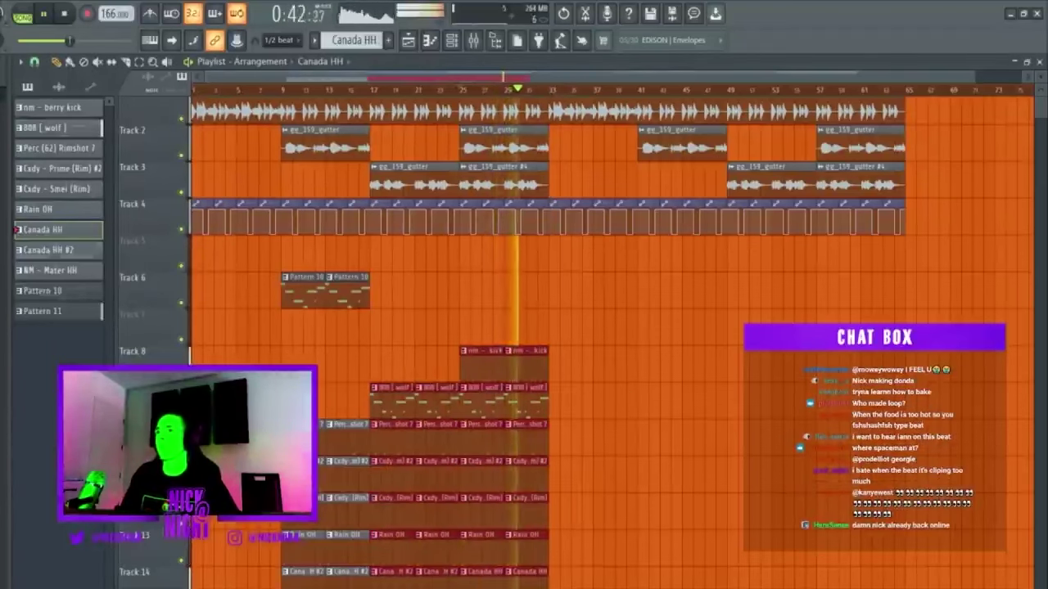
key(ctrl+b)
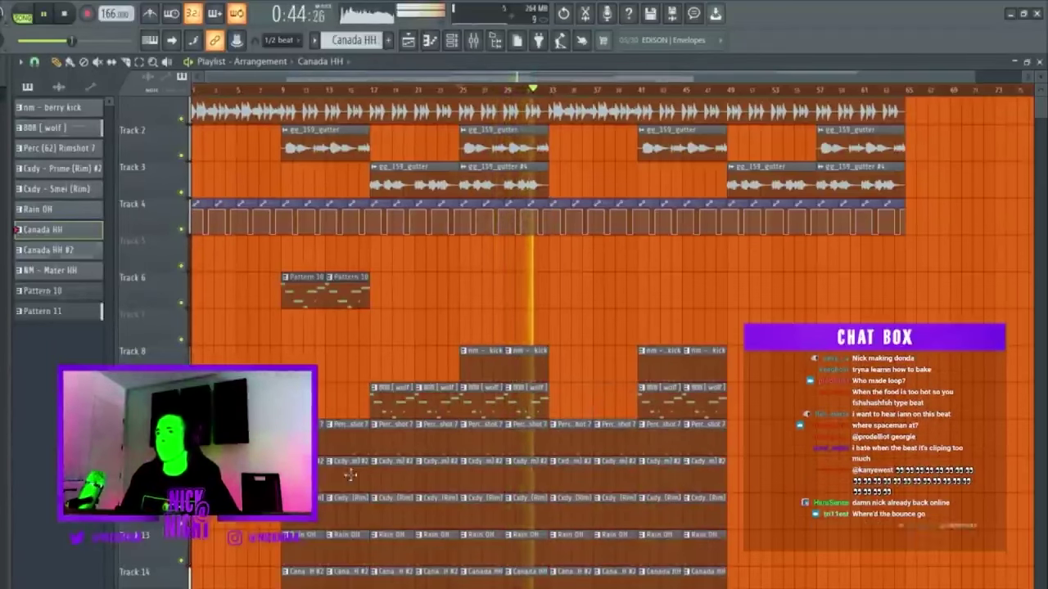
drag(347, 290, 614, 291)
Delete the duplicated percussion, rim and hi-hat clips in bars 33–36
right_click(577, 549)
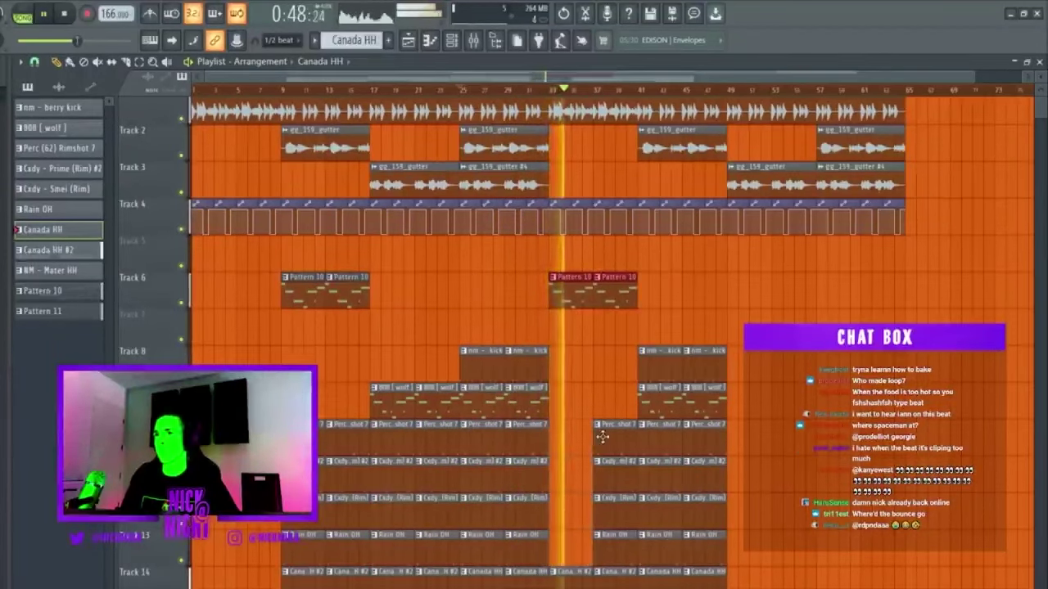
key(ctrl+z)
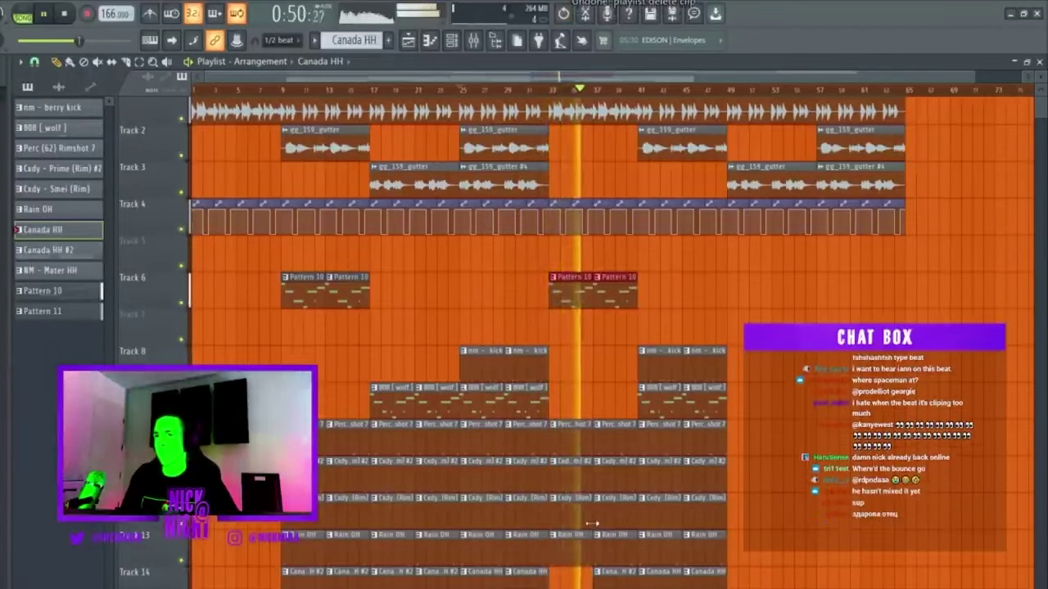
right_click(592, 536)
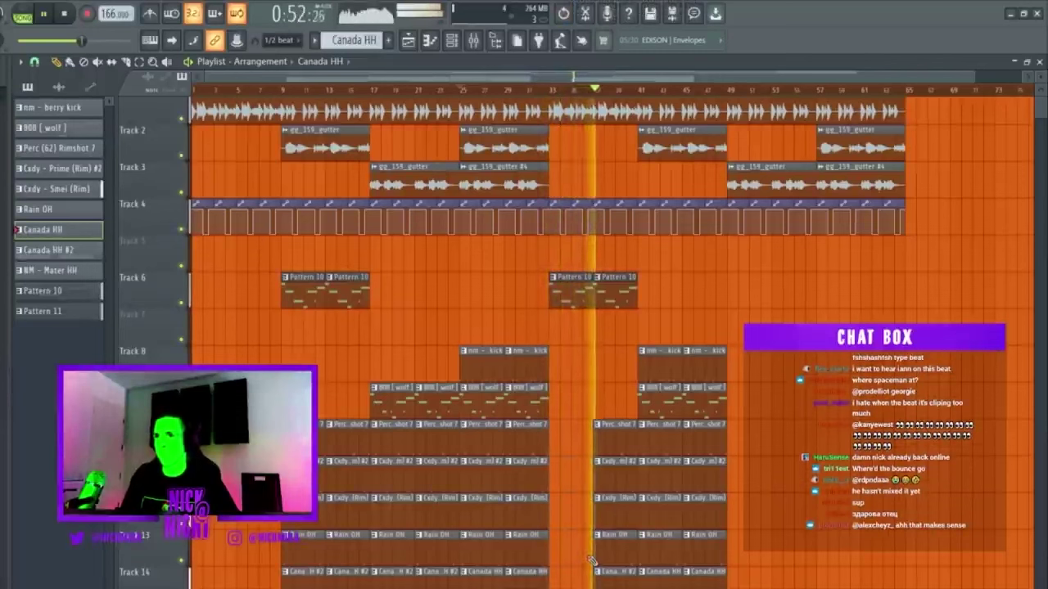
Place a gg_159_gutter #4 clip on Track 3 at bar 41 and remove the Track 1 sample clip above it
scroll(602, 328, up, 1)
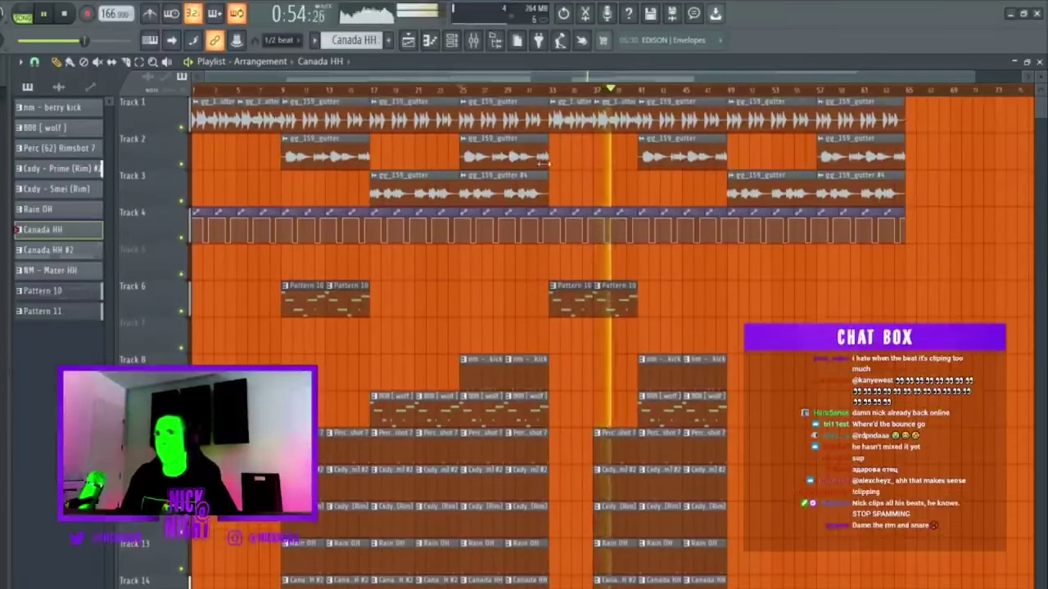
click(471, 182)
click(651, 190)
right_click(670, 118)
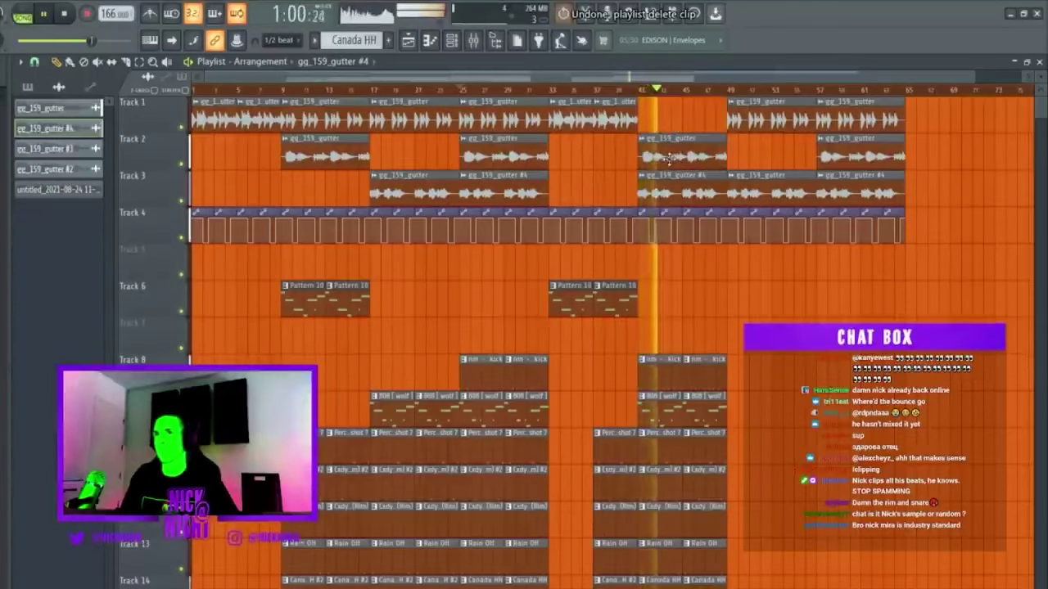
key(ctrl+z)
Make the Track 2 gg_159_gutter clip at bar 41 unique and close its channel settings
right_click(646, 151)
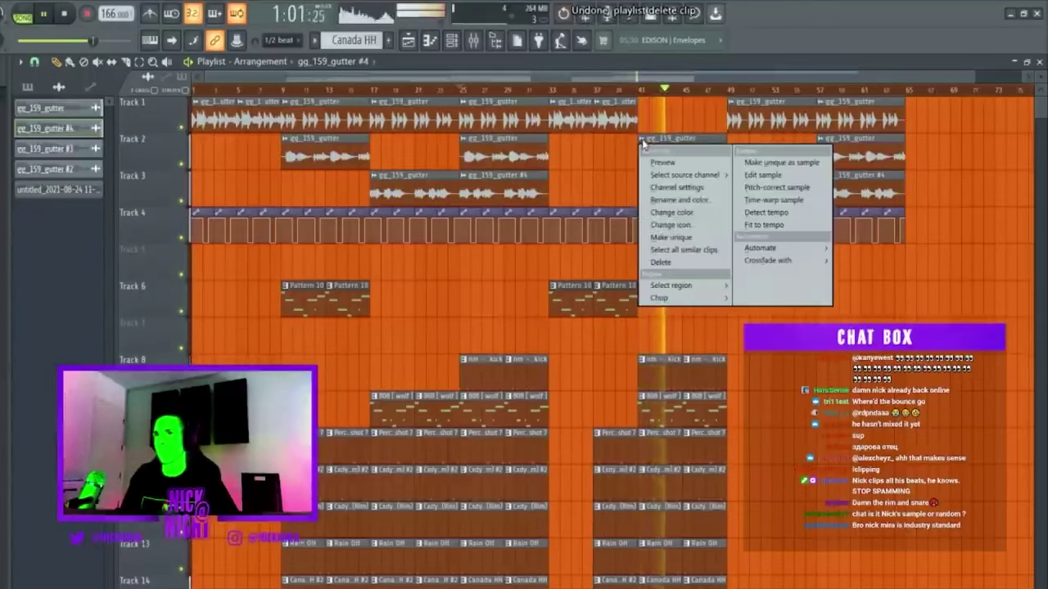
click(686, 238)
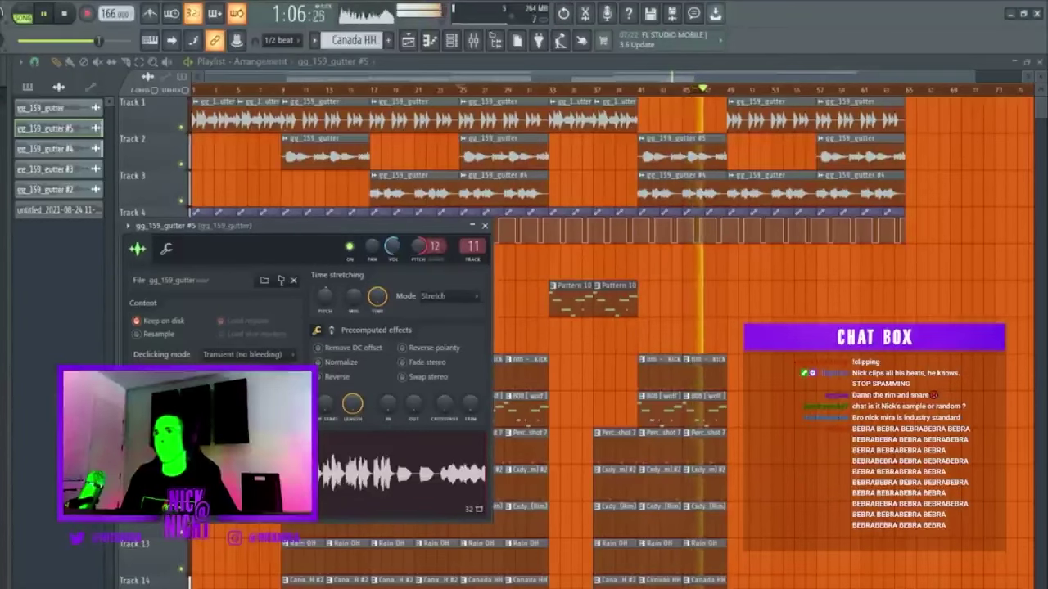
click(484, 225)
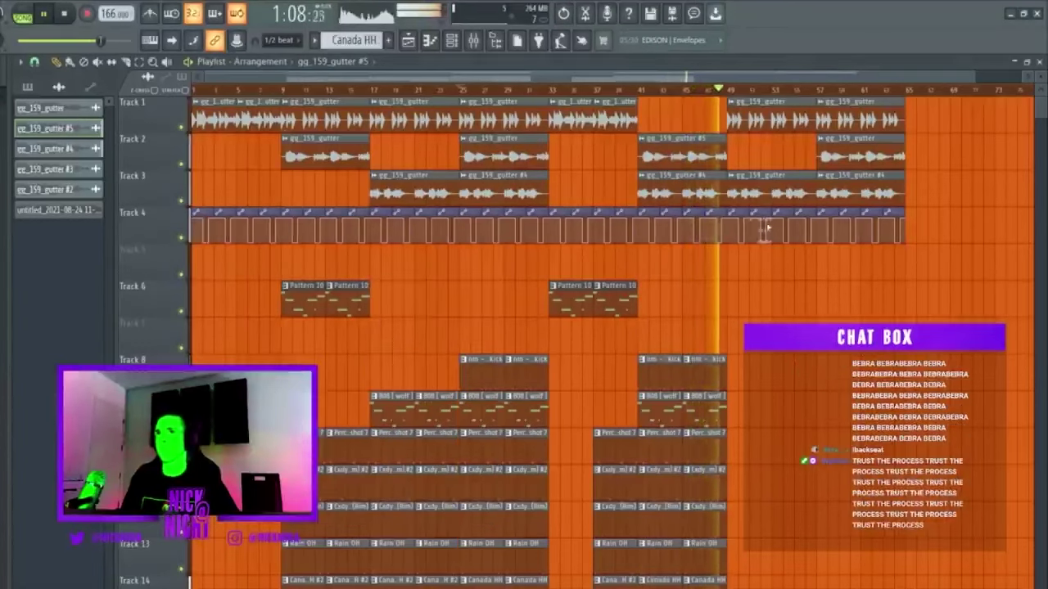
Fill bars 49–56 with duplicates of the preceding kick, 808 and drum clips, and undo the extra paste
drag(681, 354, 727, 585)
key(ctrl+b)
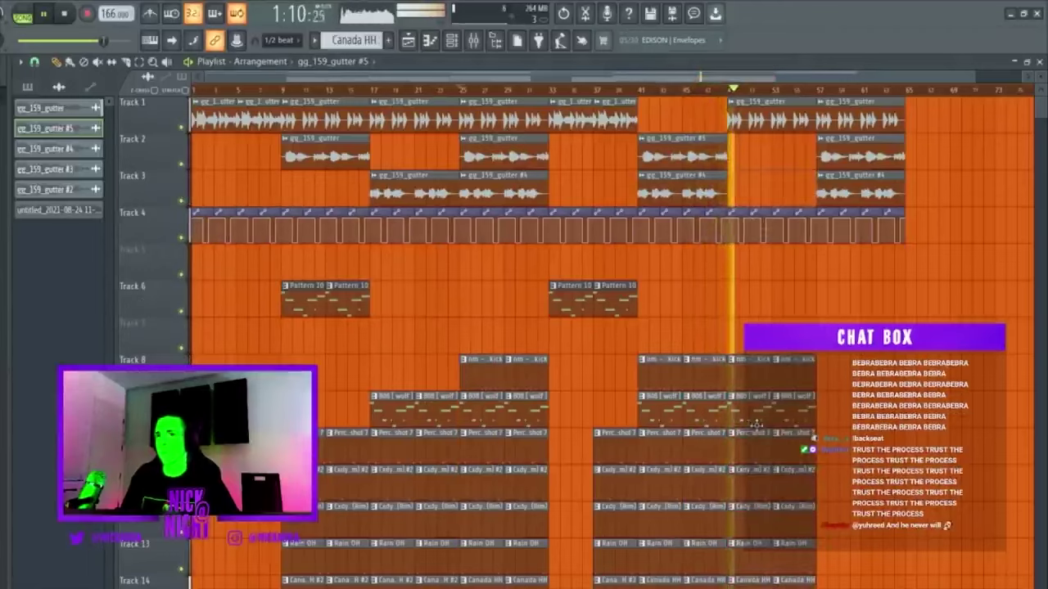
scroll(756, 425, down, 2)
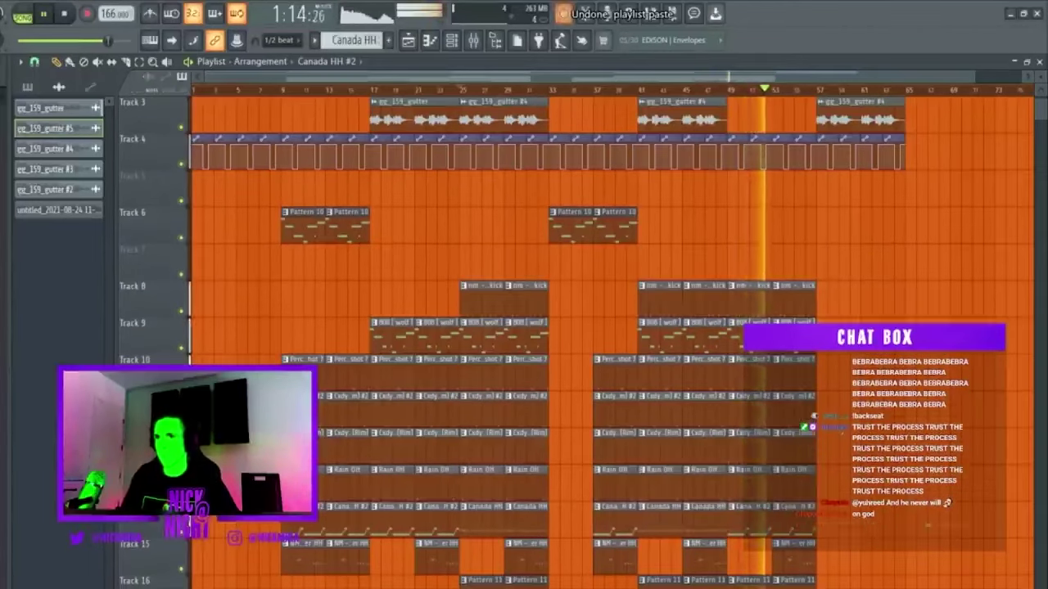
key(ctrl+z)
scroll(825, 183, up, 2)
key(ctrl+z)
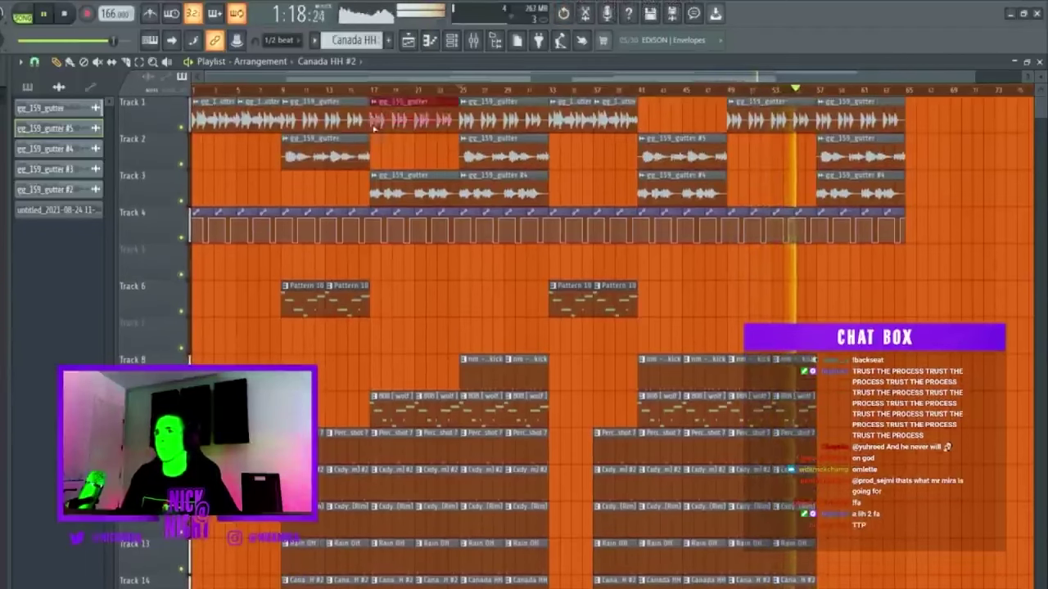
Duplicate every clip from bar 17 through bar 64 so the copied section starts at bar 65
drag(369, 78, 858, 78)
scroll(700, 234, up, 1)
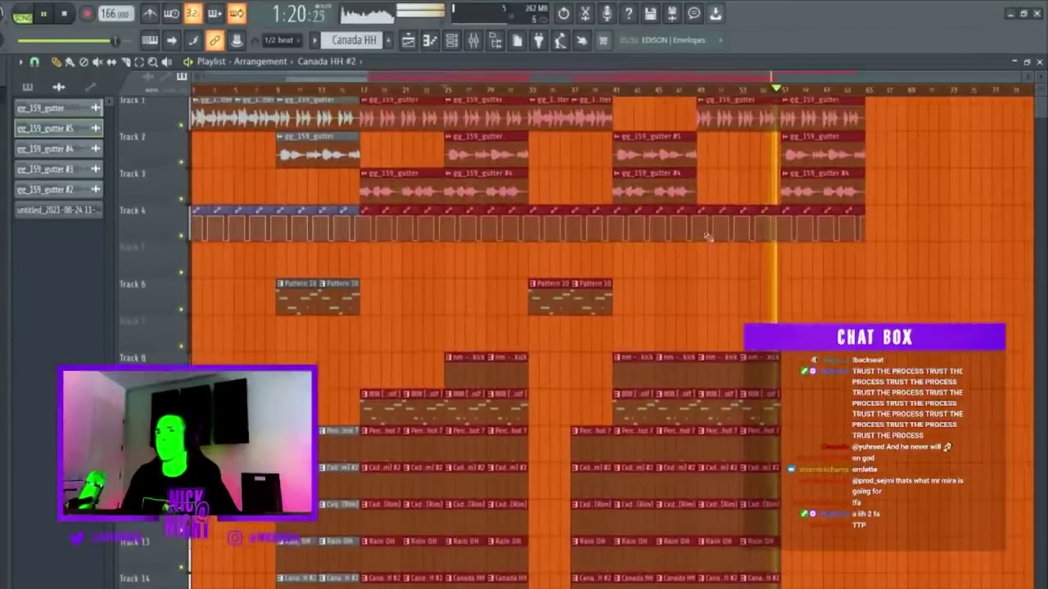
click(700, 234)
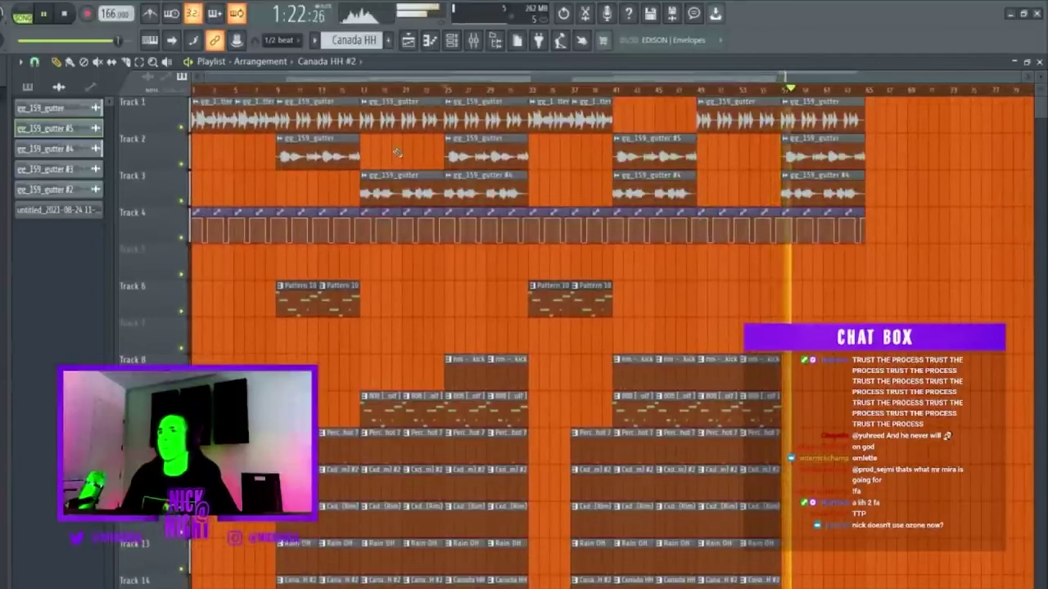
key(ctrl+z)
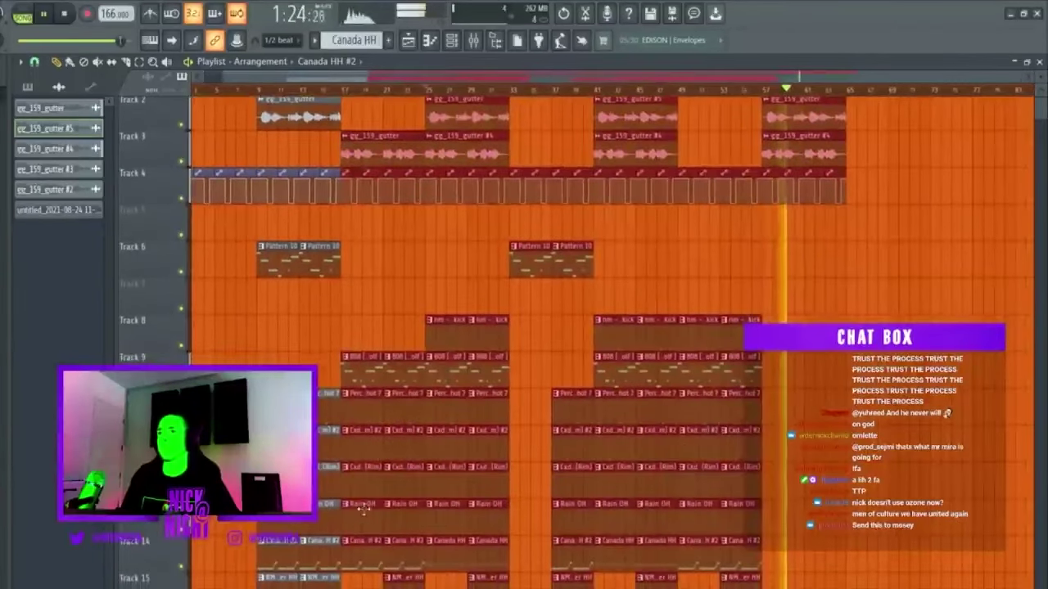
click(321, 270)
key(ctrl+v)
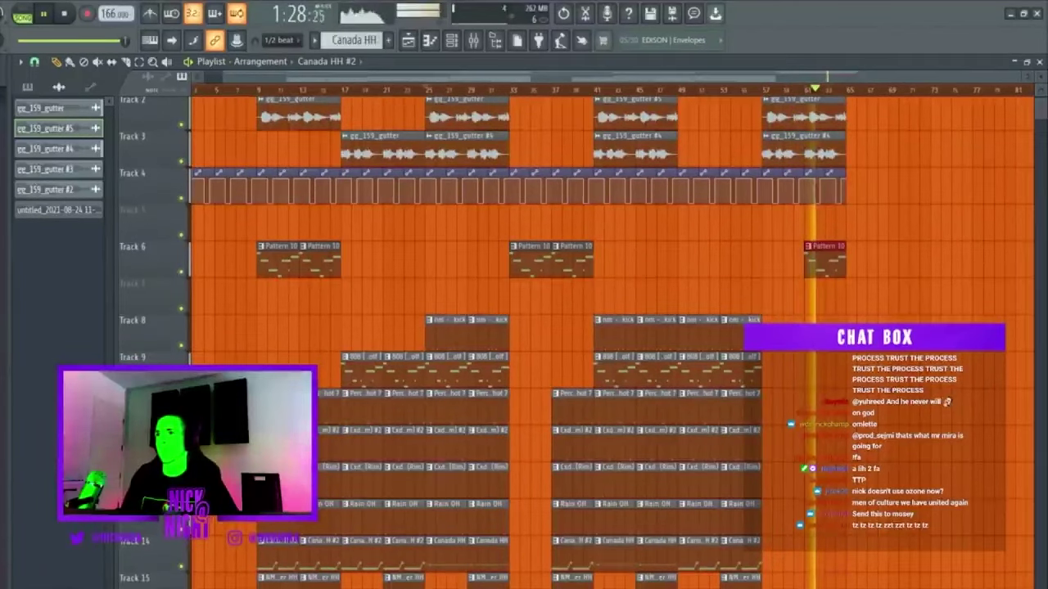
key(ctrl+z)
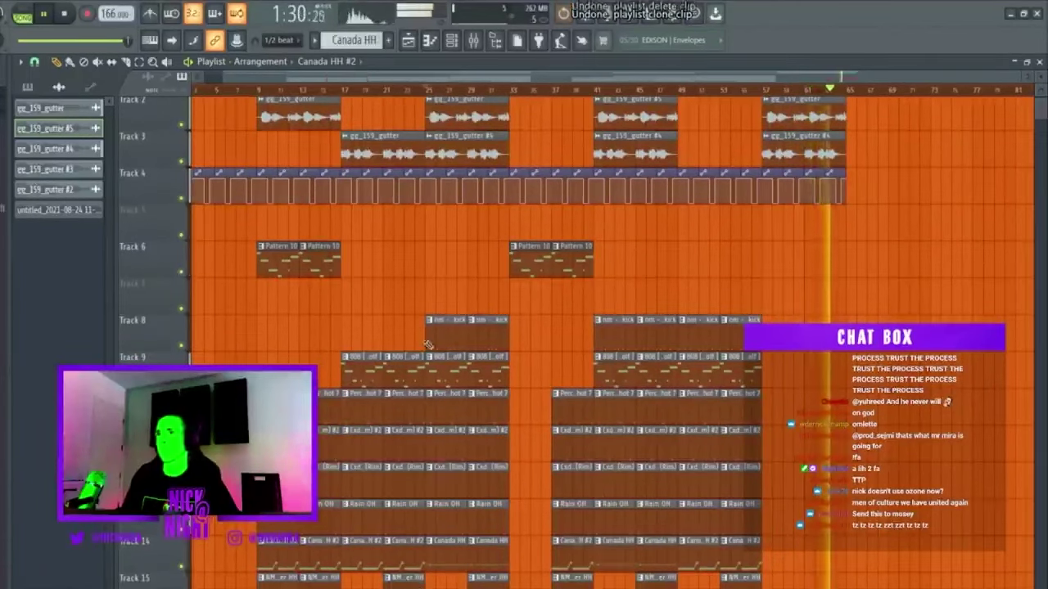
key(ctrl+v)
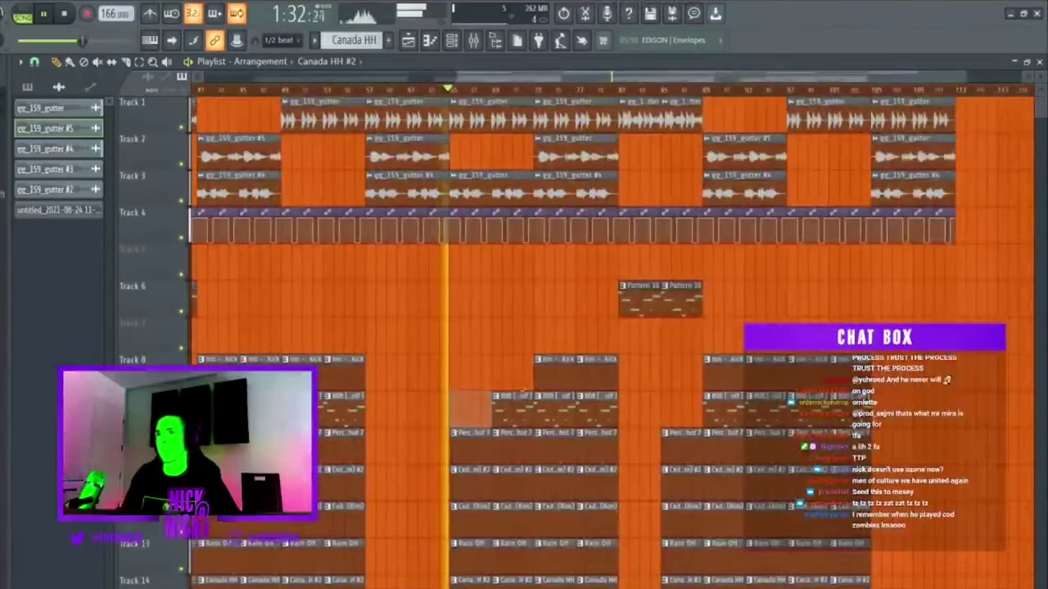
Try Pattern 10 clips on Track 6 in place of the 808 clips in bars 65–72, and restore the 808 clips
click(515, 295)
drag(516, 296, 467, 295)
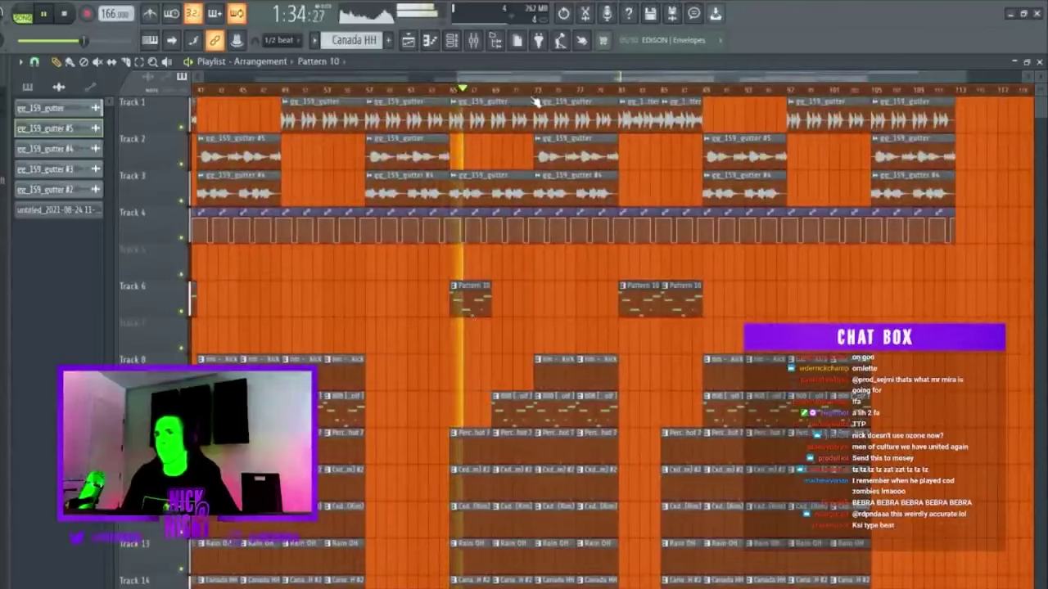
scroll(541, 97, down, 2)
scroll(540, 96, down, 1)
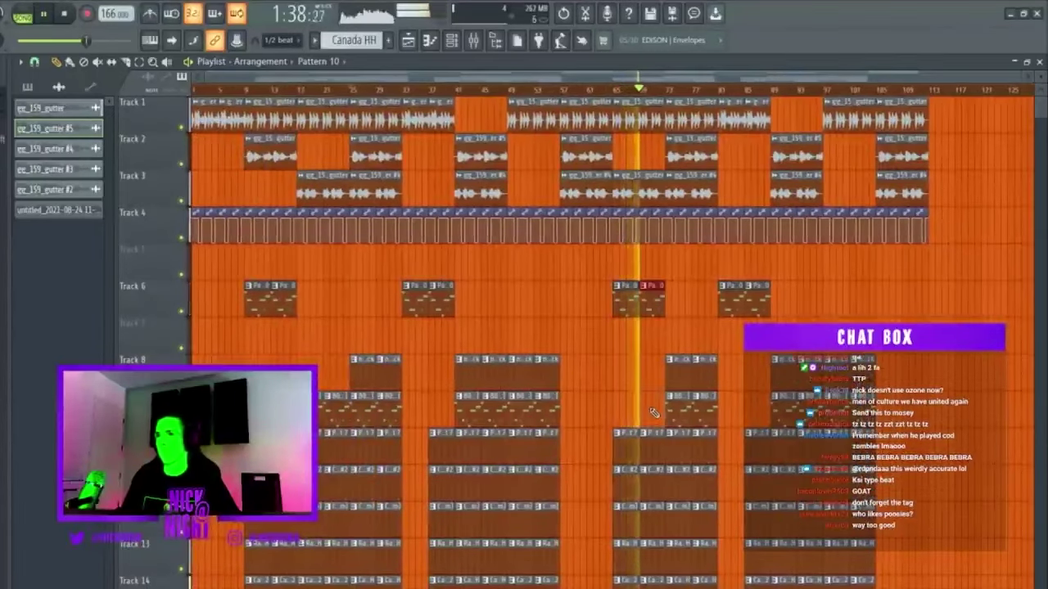
key(ctrl+z)
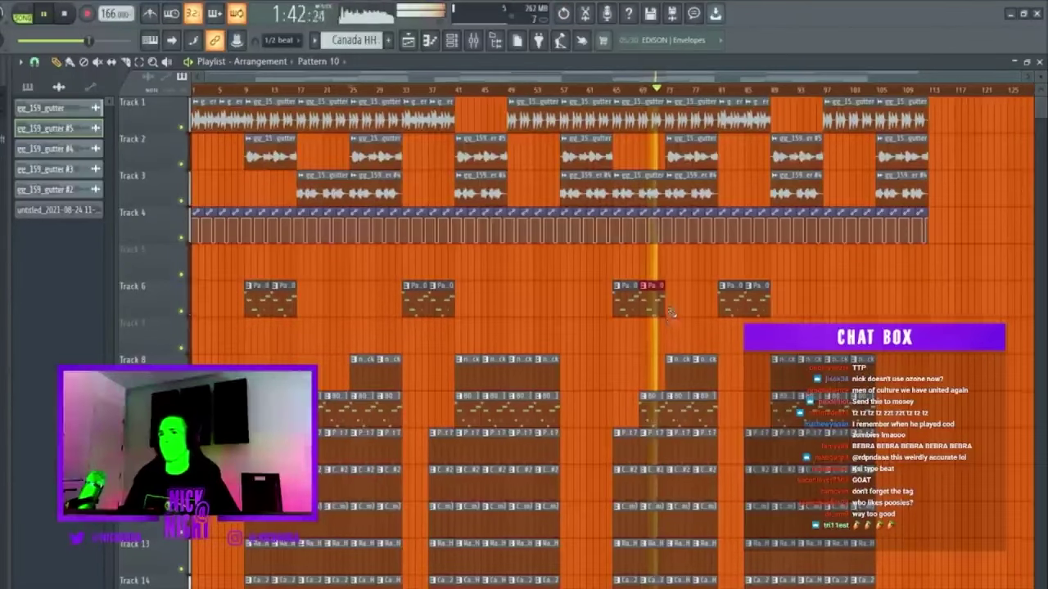
key(Delete)
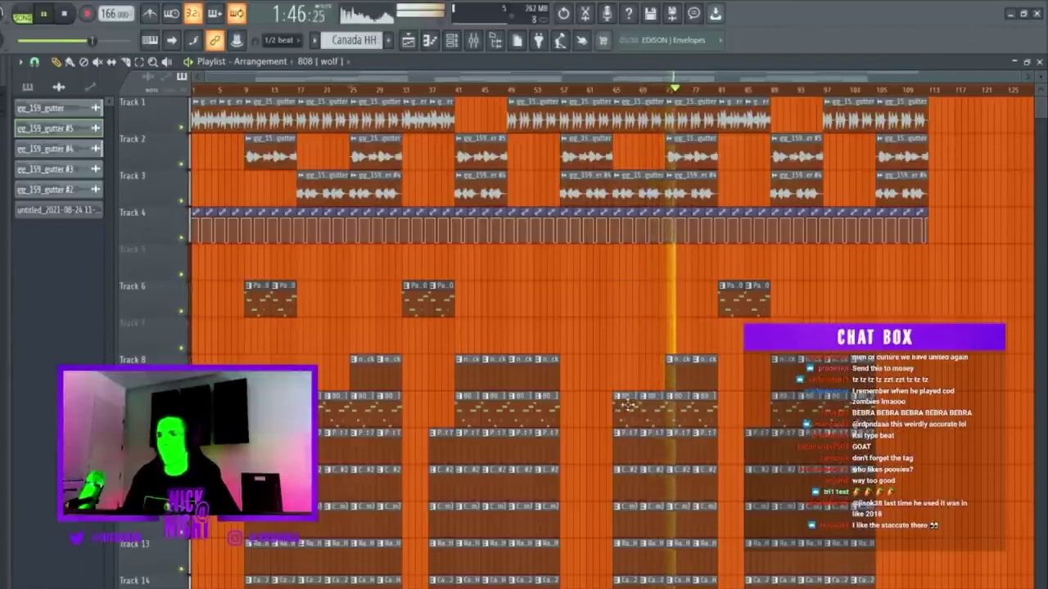
Adjust the mixer level of the nm - berry kick track and return to the playlist
click(473, 42)
click(316, 541)
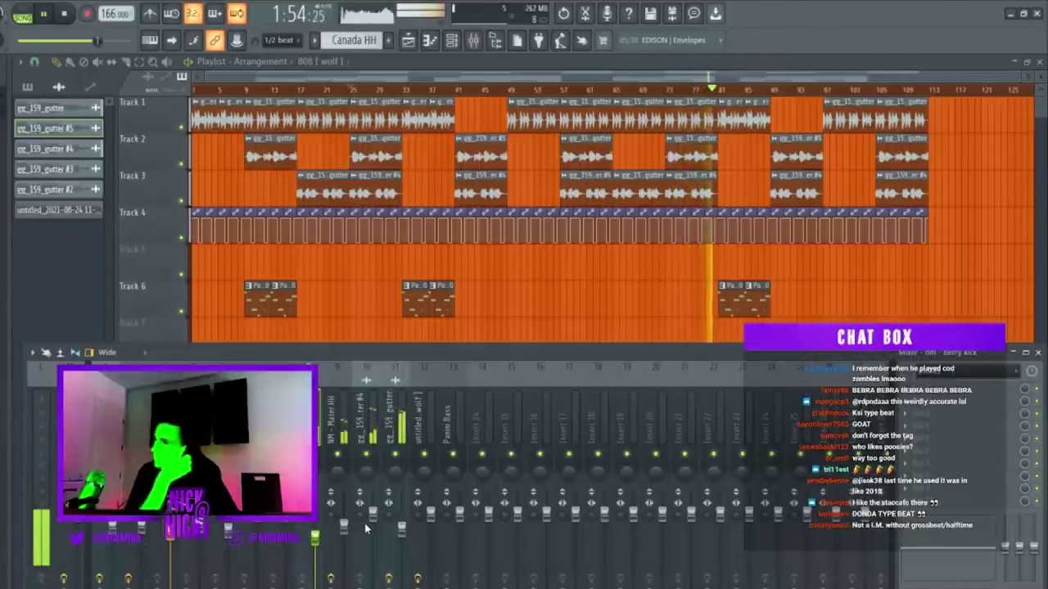
key(F11)
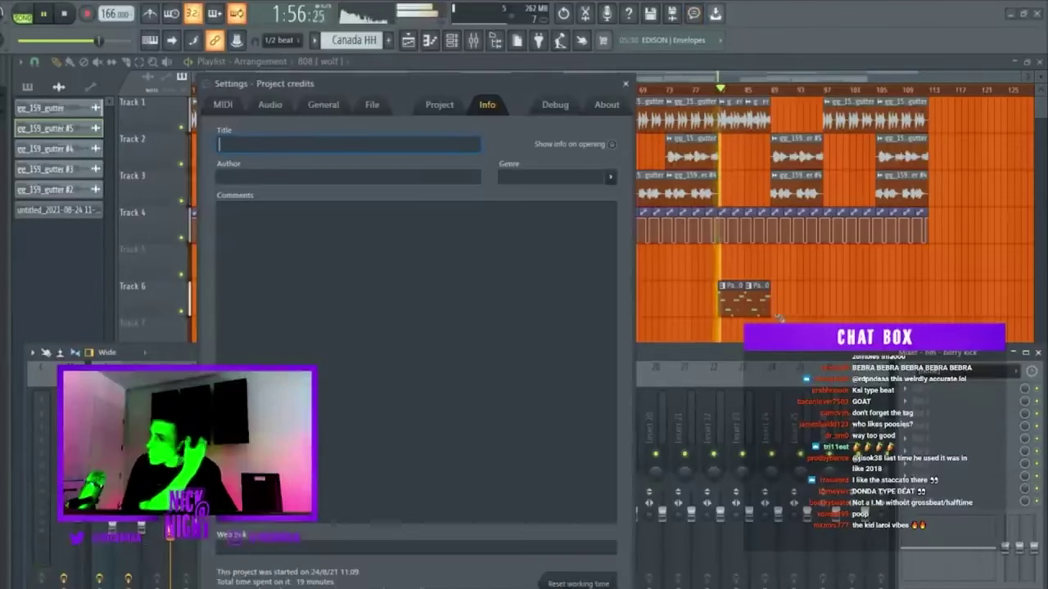
click(625, 84)
key(F9)
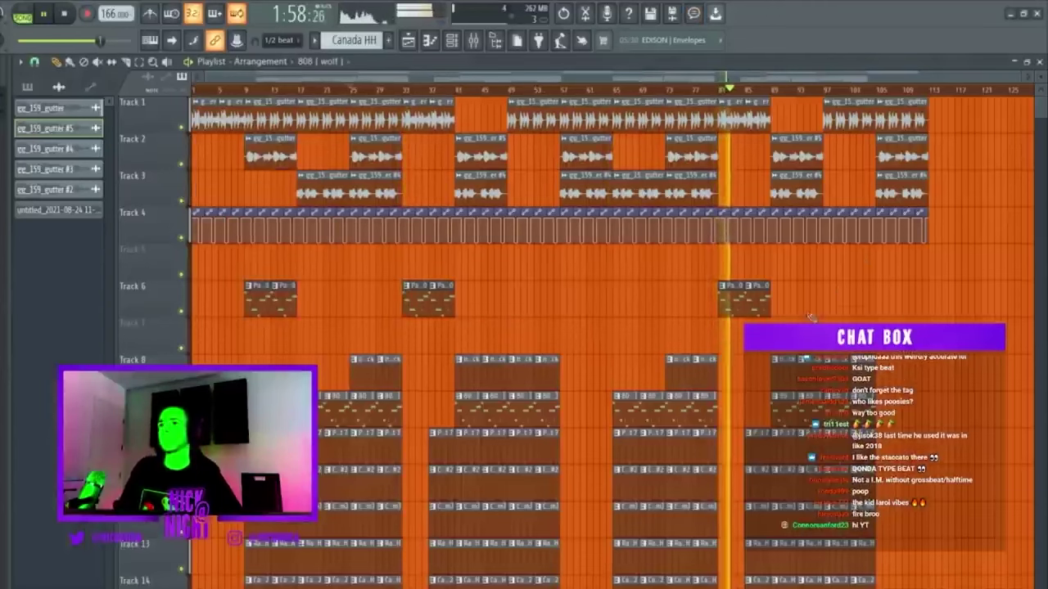
Adjust the channel volume of the gg_159_gutter #5 sample and close its channel settings
scroll(809, 316, down, 3)
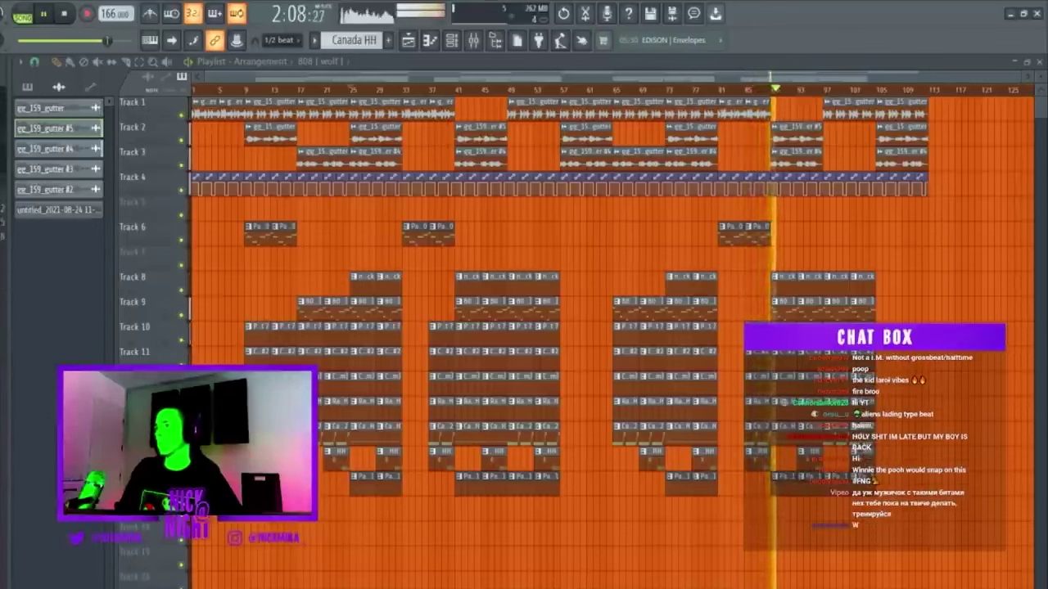
double_click(790, 150)
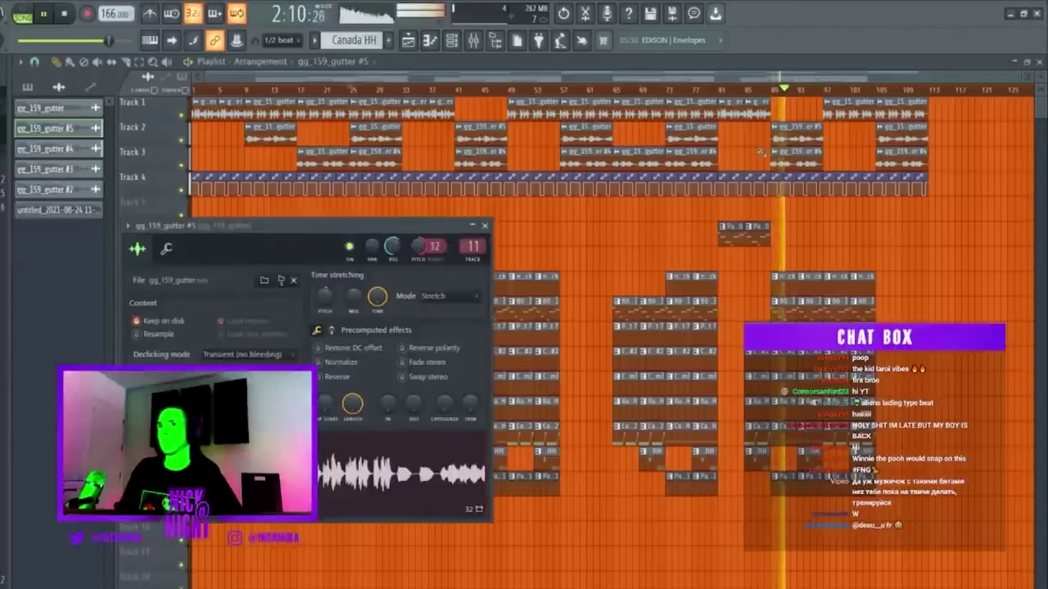
right_click(384, 252)
key(Escape)
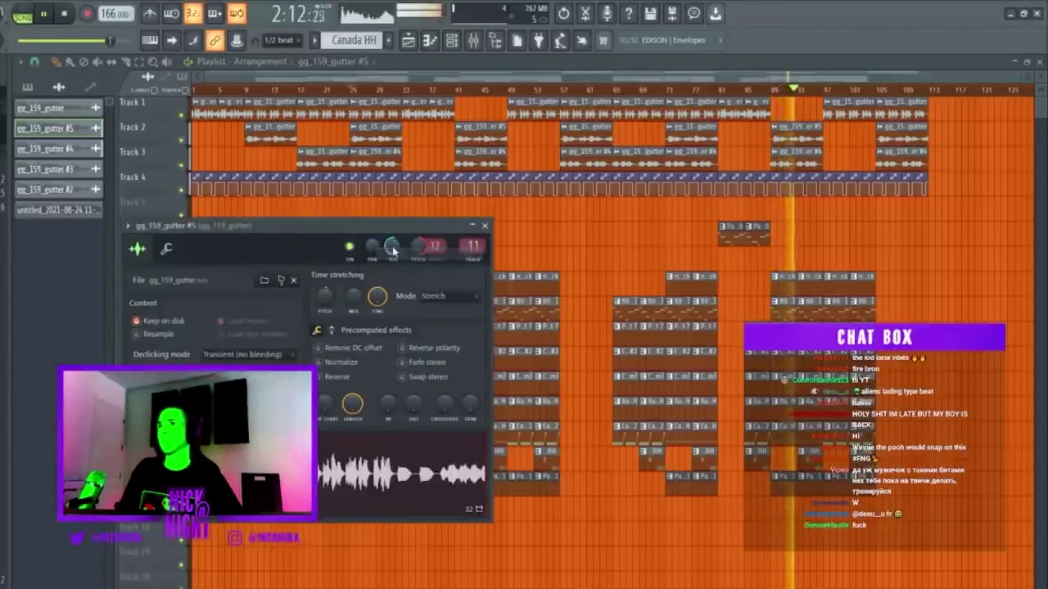
click(840, 245)
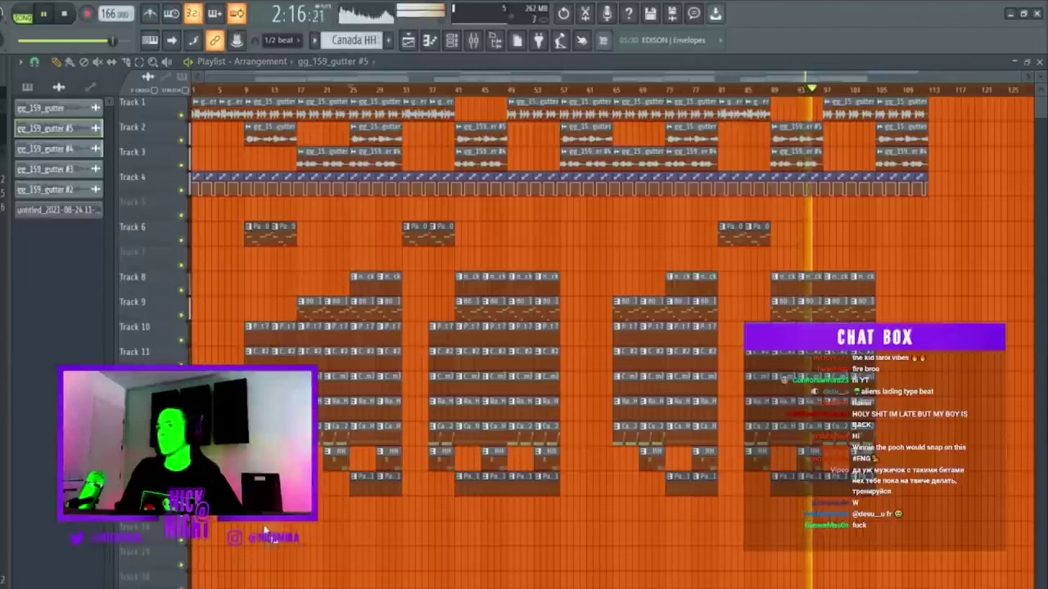
Add the MetroBoominCrash_3 sample, set its time-stretching mode to Stretch and lower its stretch pitch
drag(263, 529, 214, 542)
click(483, 313)
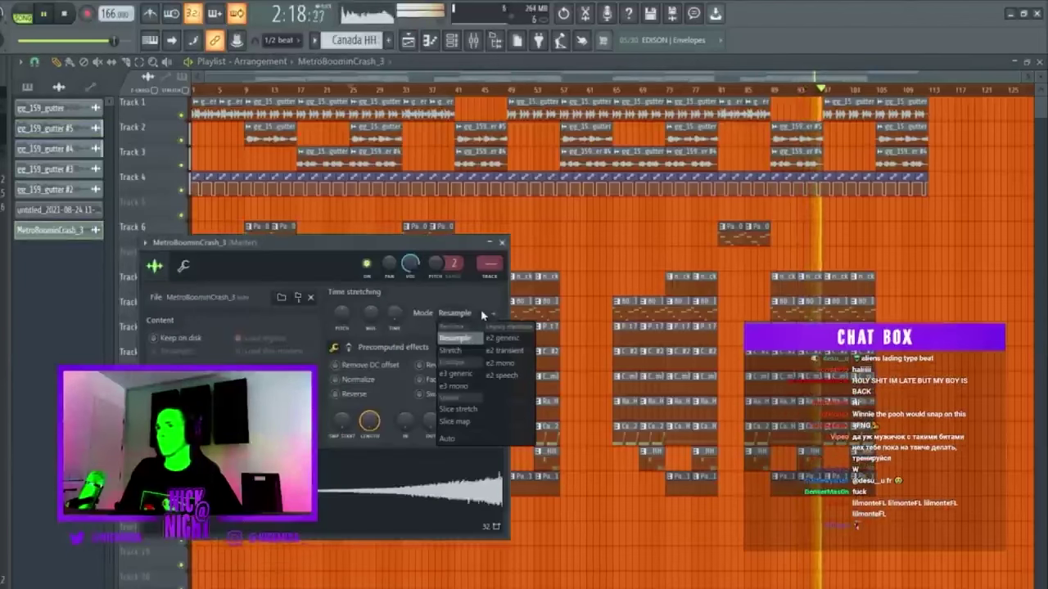
click(453, 352)
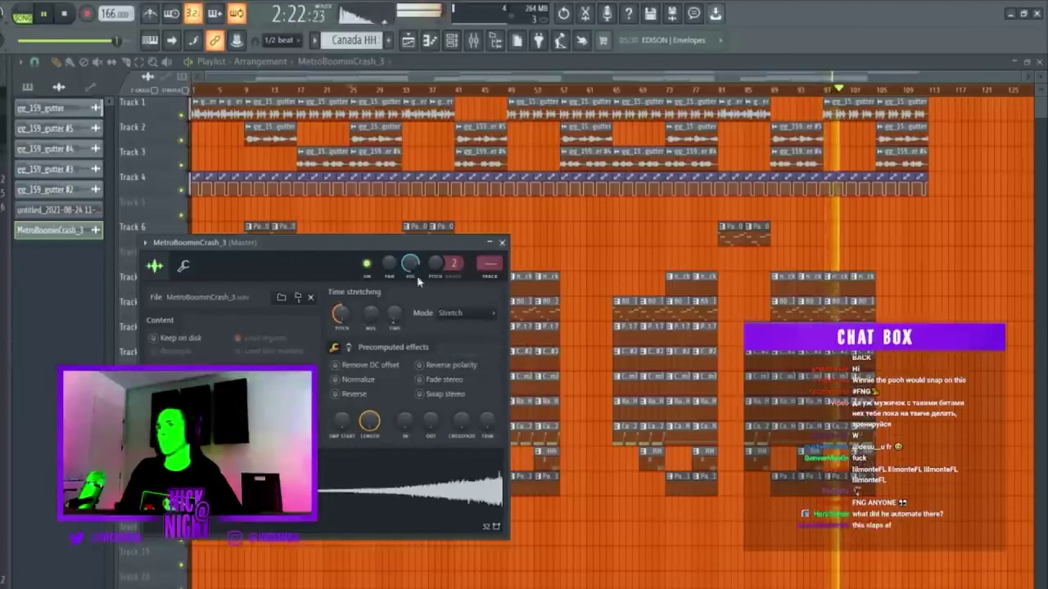
Adjust the crash sample's volume, channel pitch and fade-in, and close its channel settings
key(Escape)
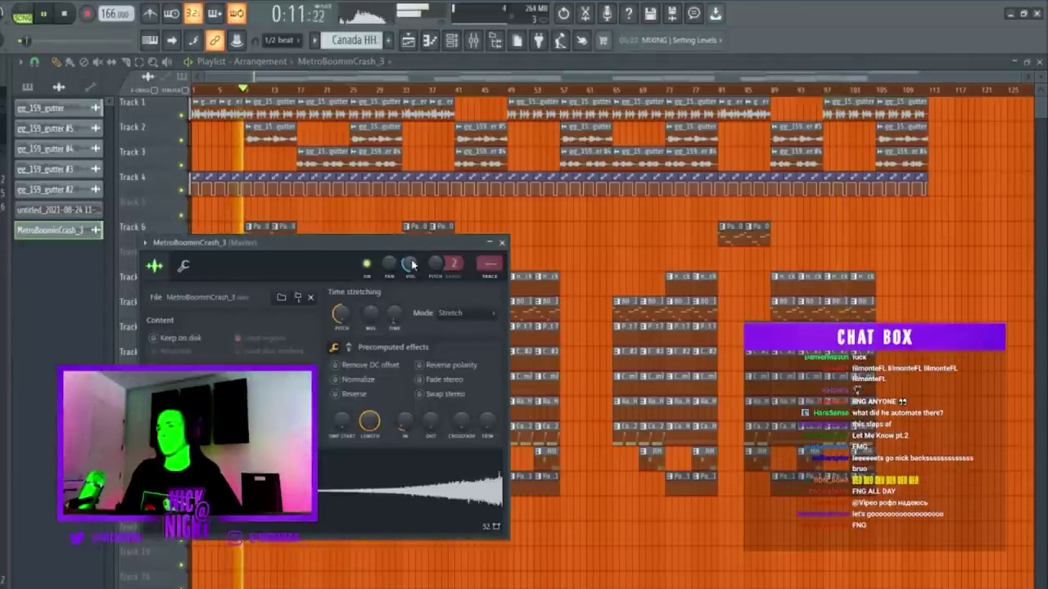
drag(389, 426, 393, 413)
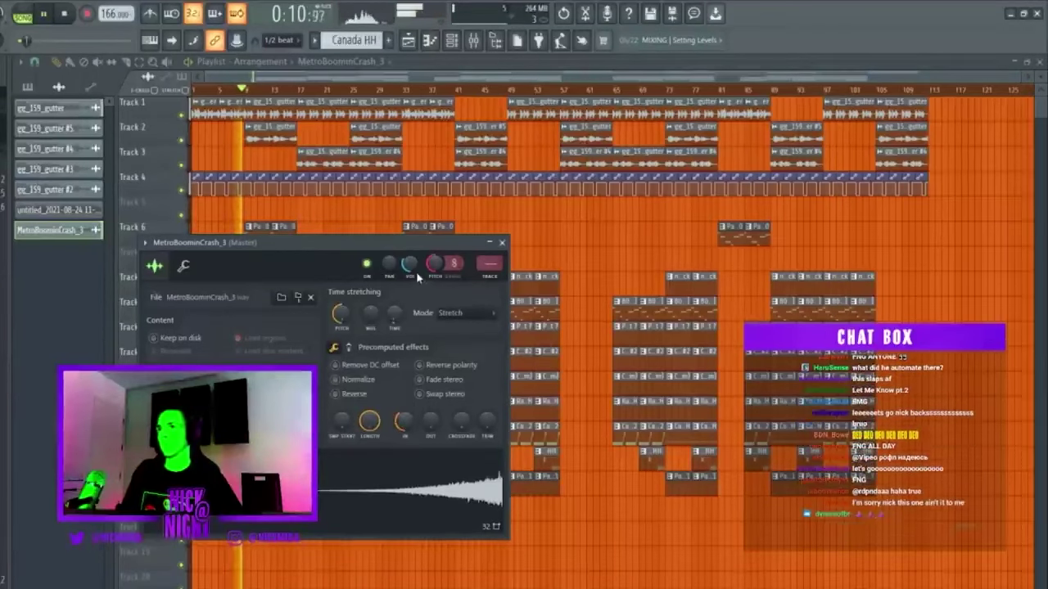
key(Escape)
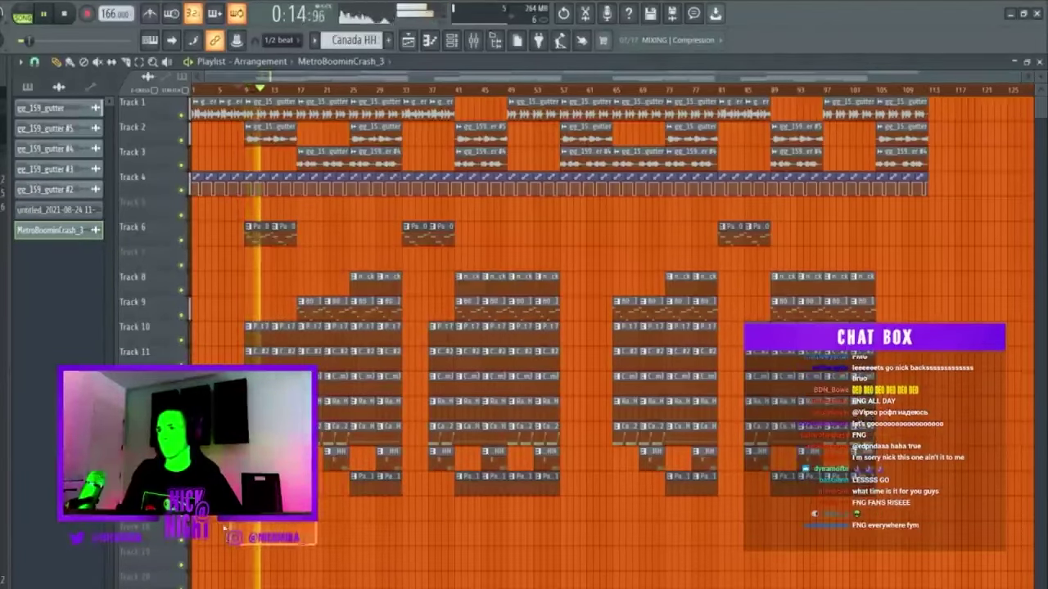
Place MetroBoominCrash_3 clips at bars 31 and 39 on the empty track below the drums, and duplicate the pair to bars 55/63 and 79/87
click(447, 504)
click(393, 503)
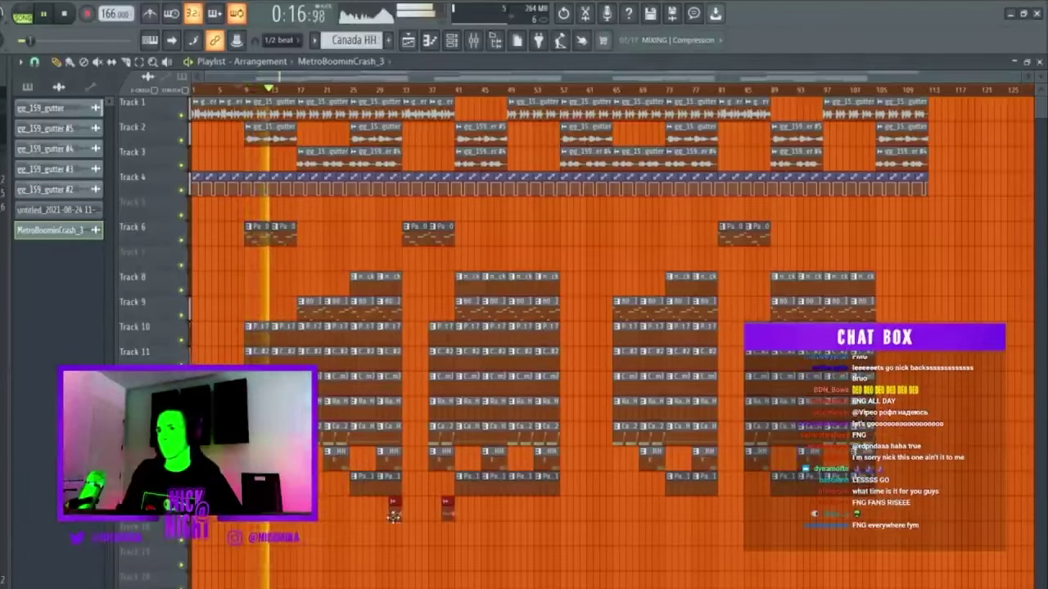
drag(407, 514, 562, 534)
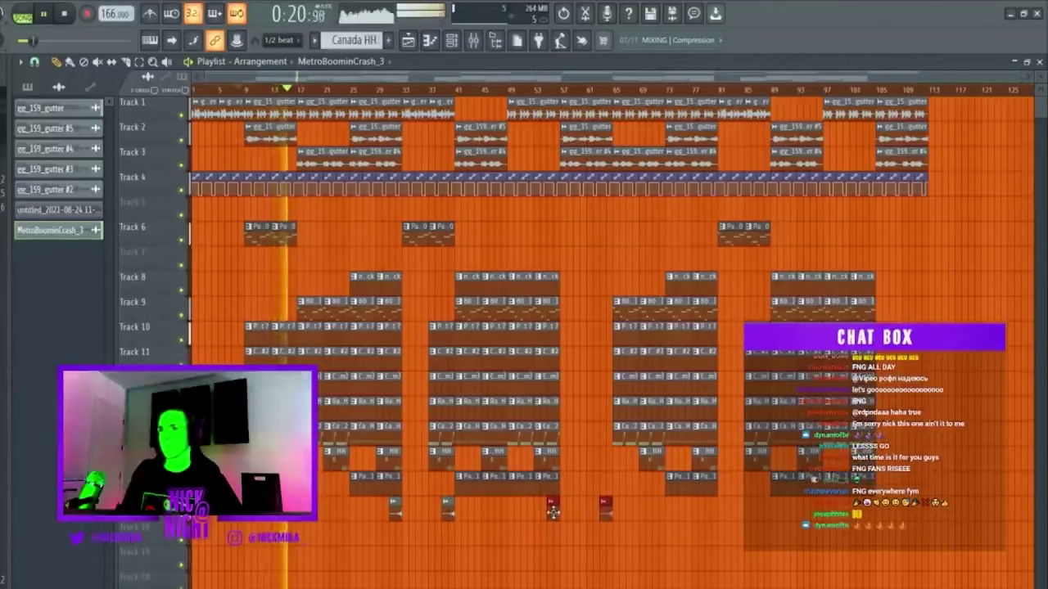
key(ctrl+b)
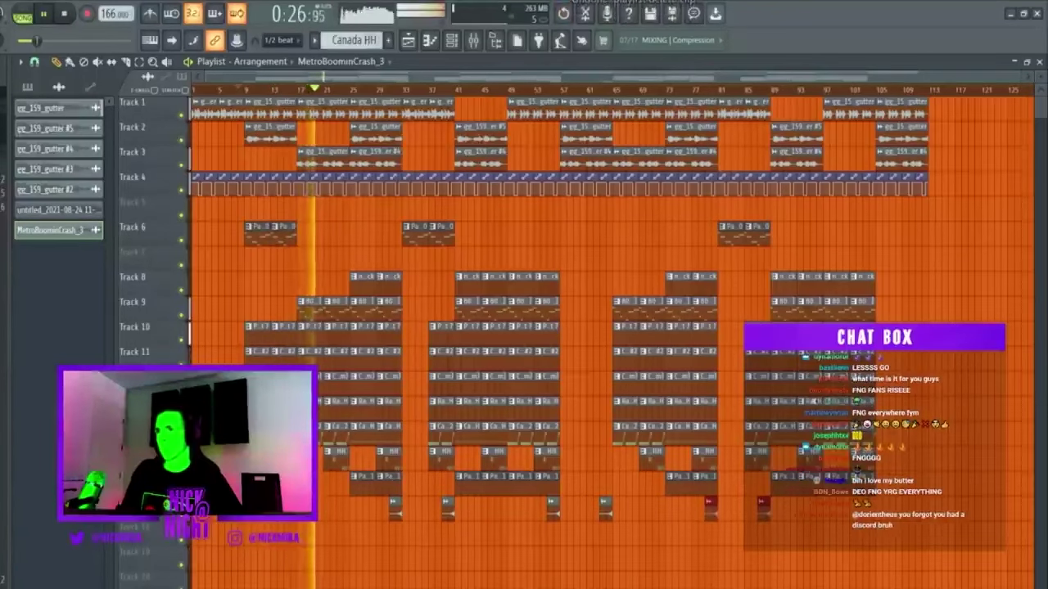
Delete the crash clips at bars 31, 55 and 79
right_click(391, 515)
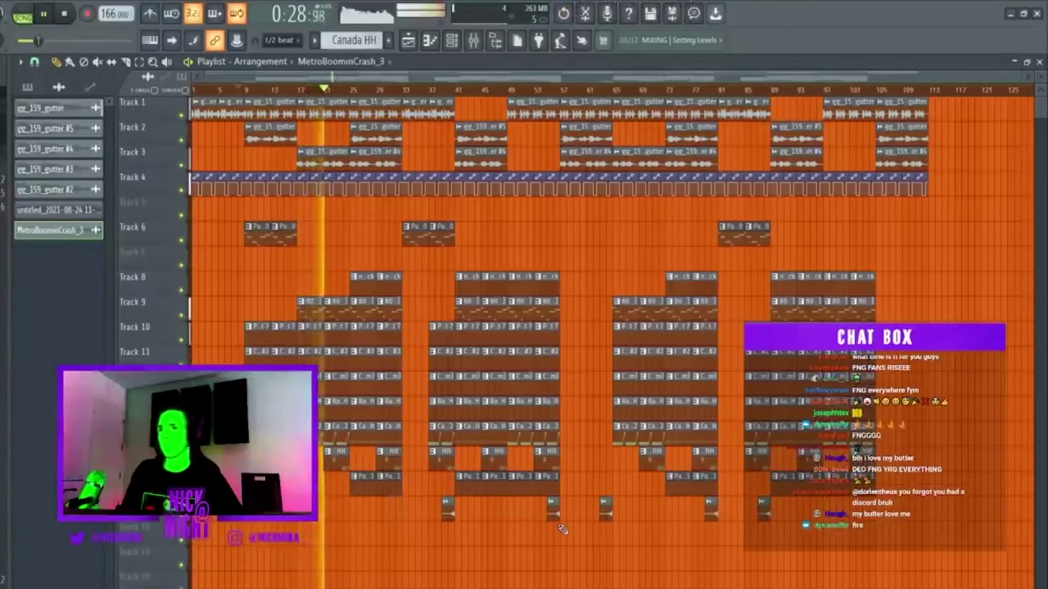
right_click(710, 511)
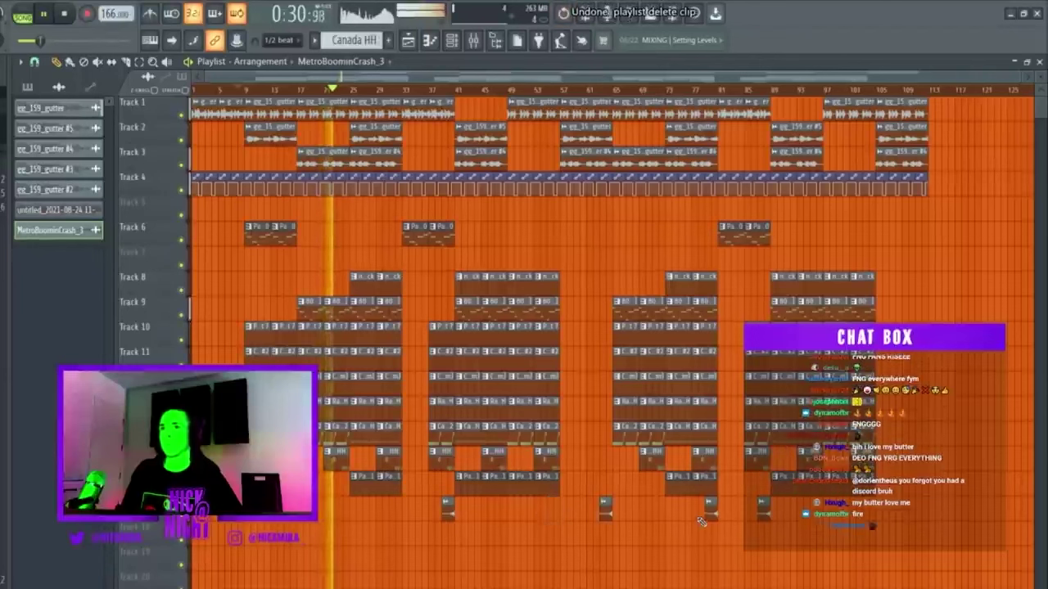
click(389, 139)
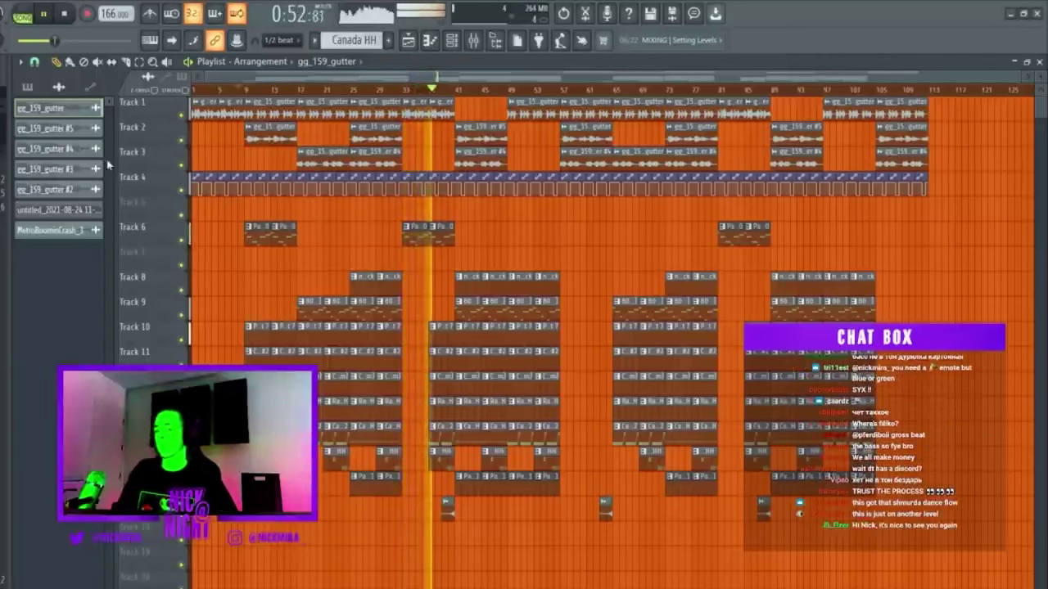
Render the full song as the WAV file nm x gg - professional 166bpm.wav and start a new empty project
key(ctrl+r)
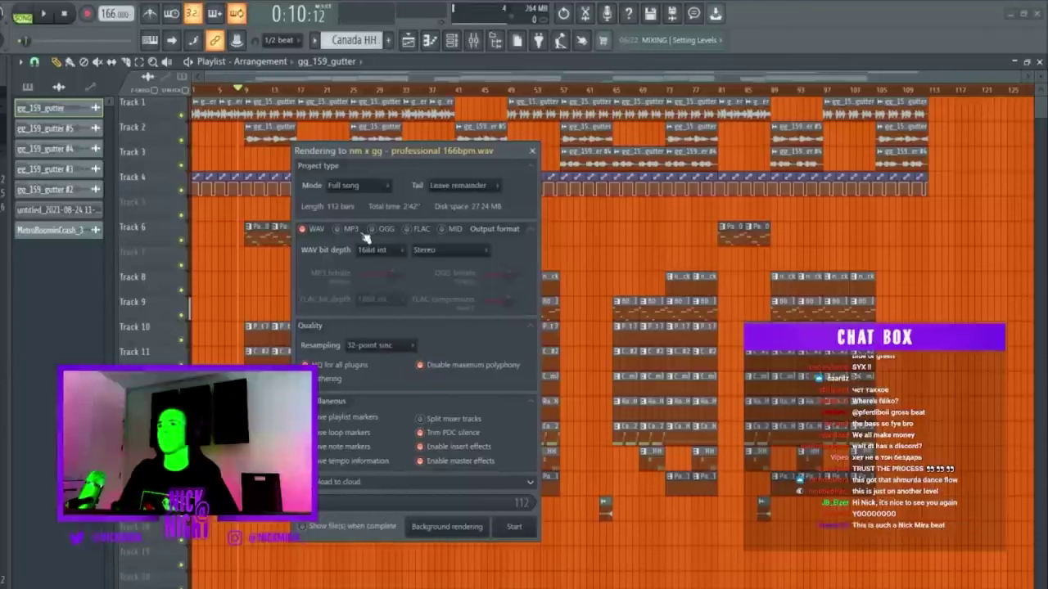
click(513, 526)
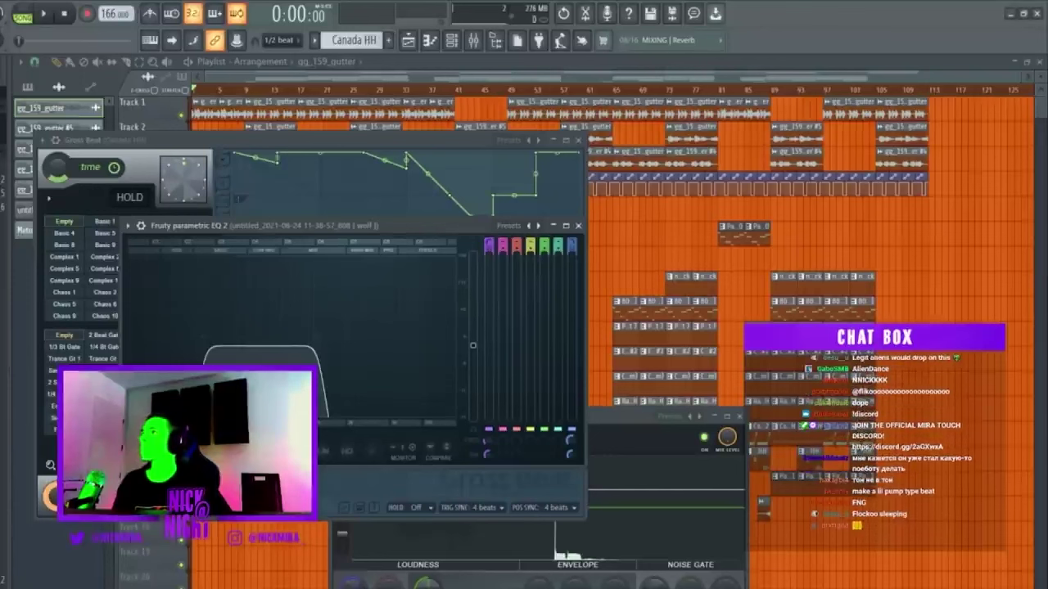
key(ctrl+n)
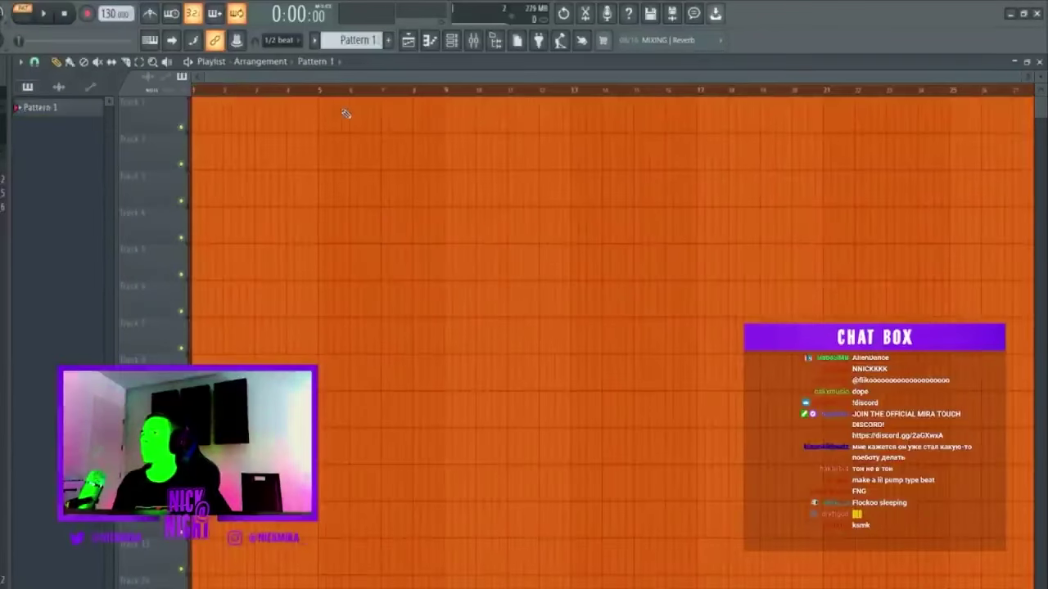